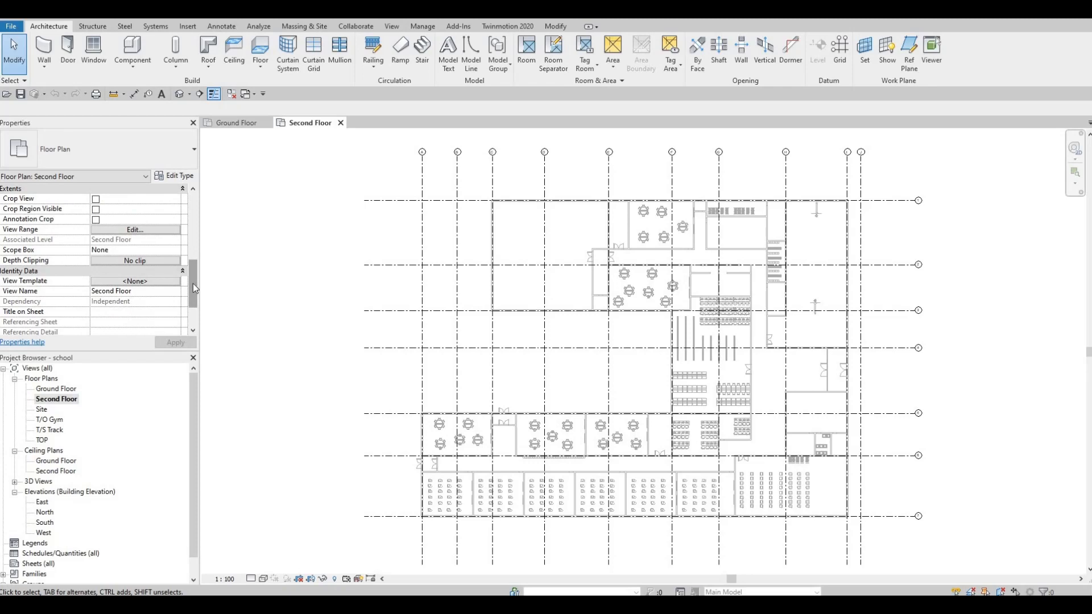
- Check the underlay range settings and the available base levels for the Second Floor plan
left_click_drag(193, 283, 194, 239)
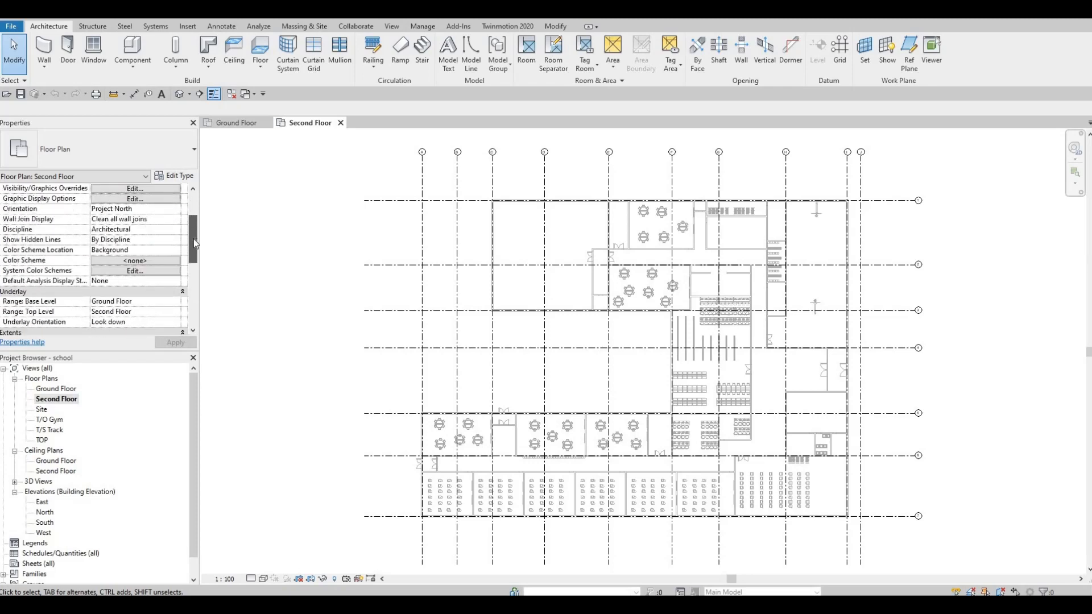
scroll(192, 263, "down", 4)
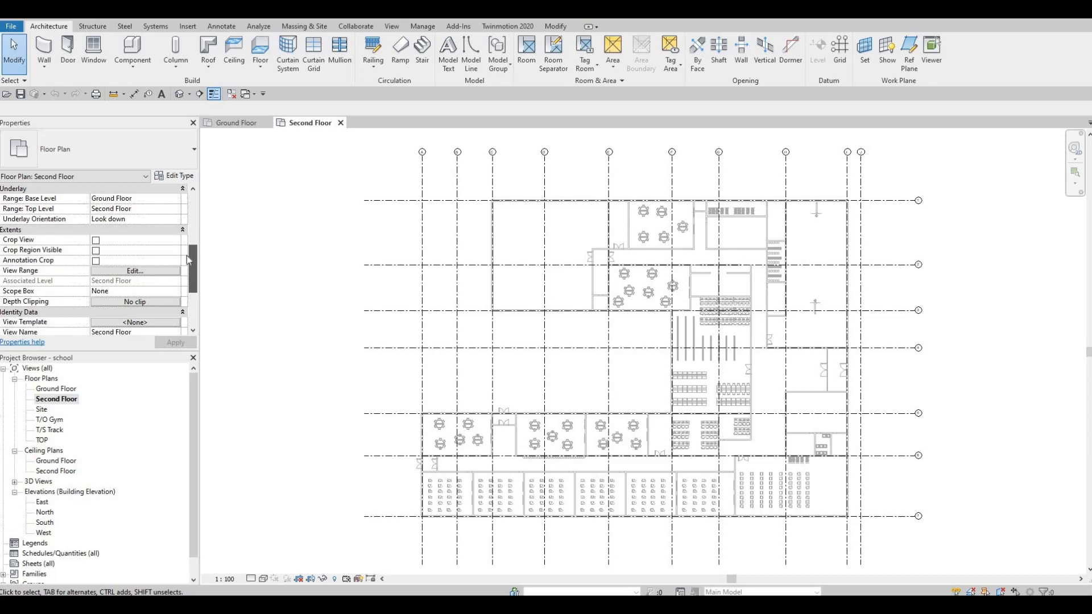
scroll(135, 246, "up", 2)
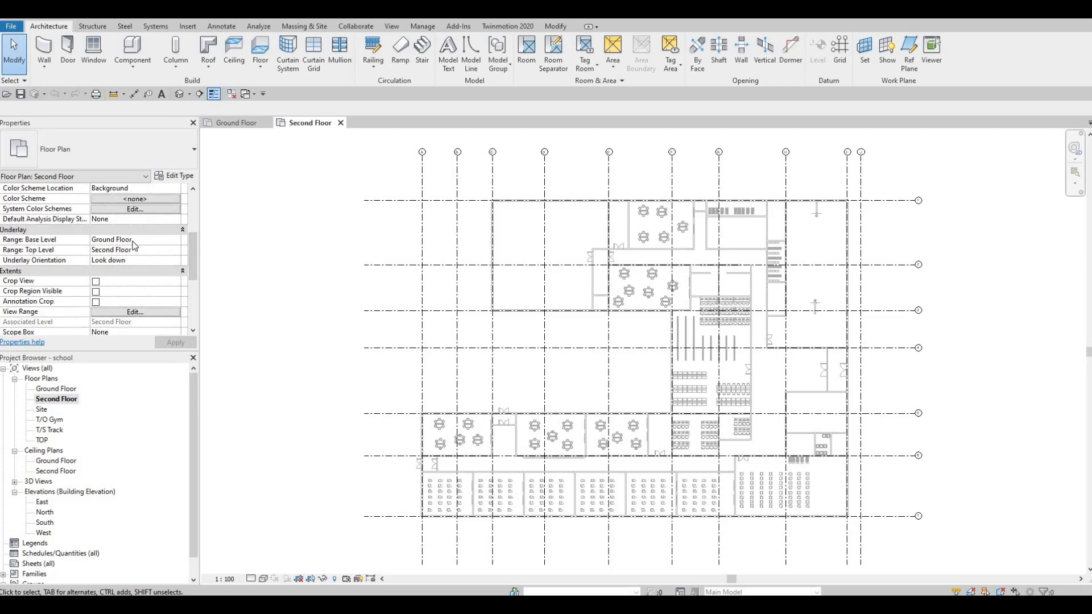
left_click(175, 239)
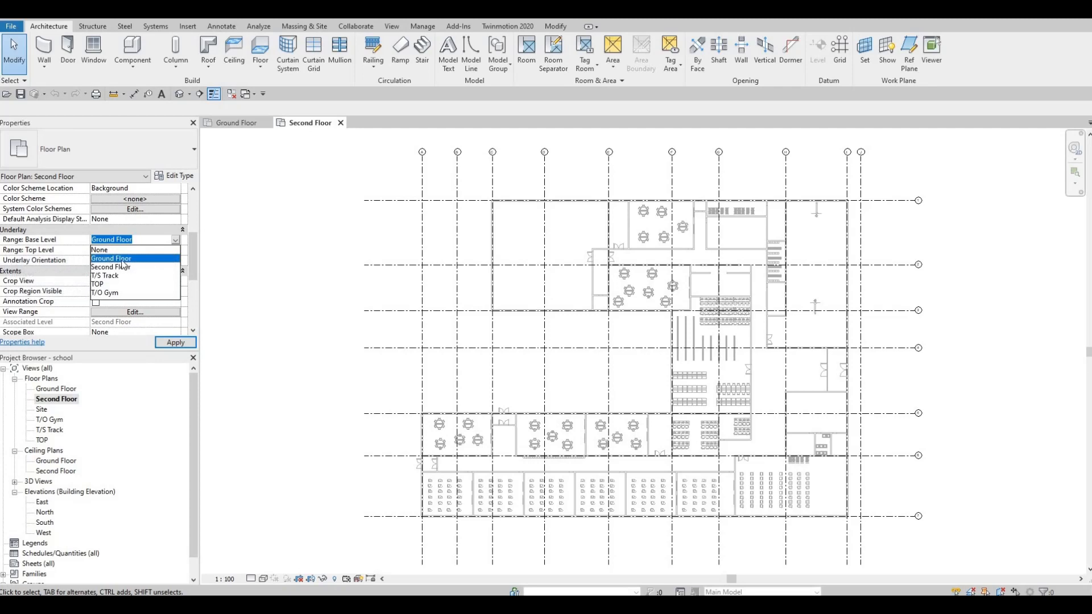
left_click(210, 270)
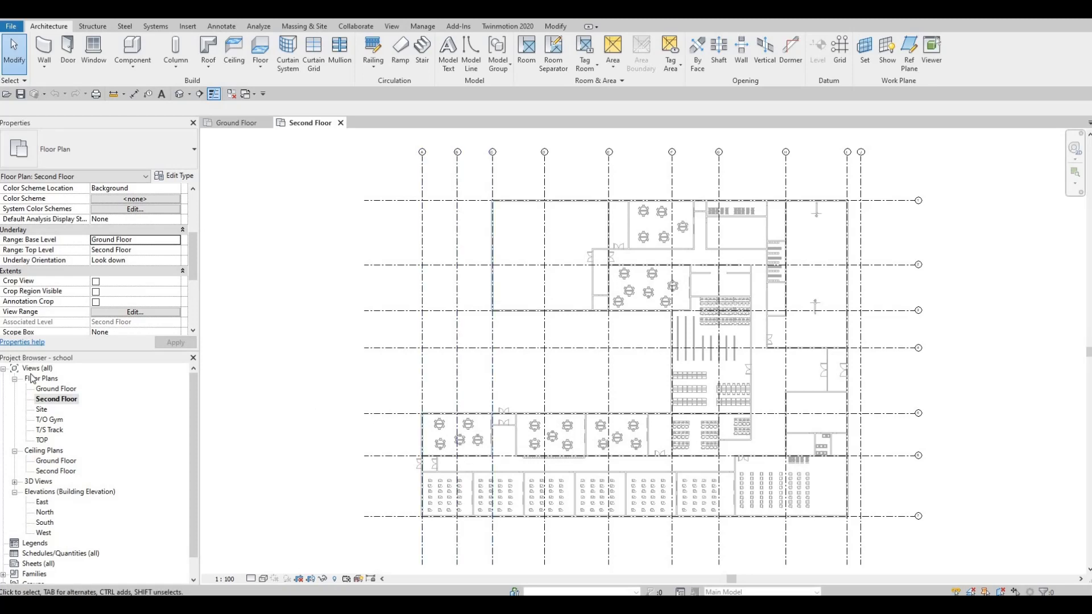
- Start a new wall and choose the Basic Wall type Exterior Wall 1
left_click(45, 50)
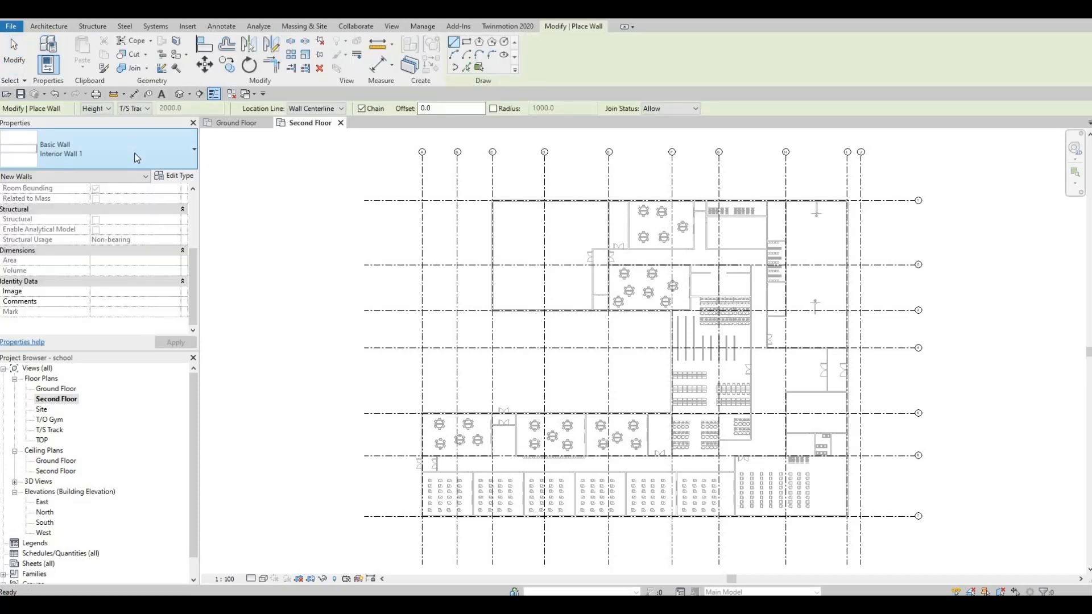
left_click(122, 167)
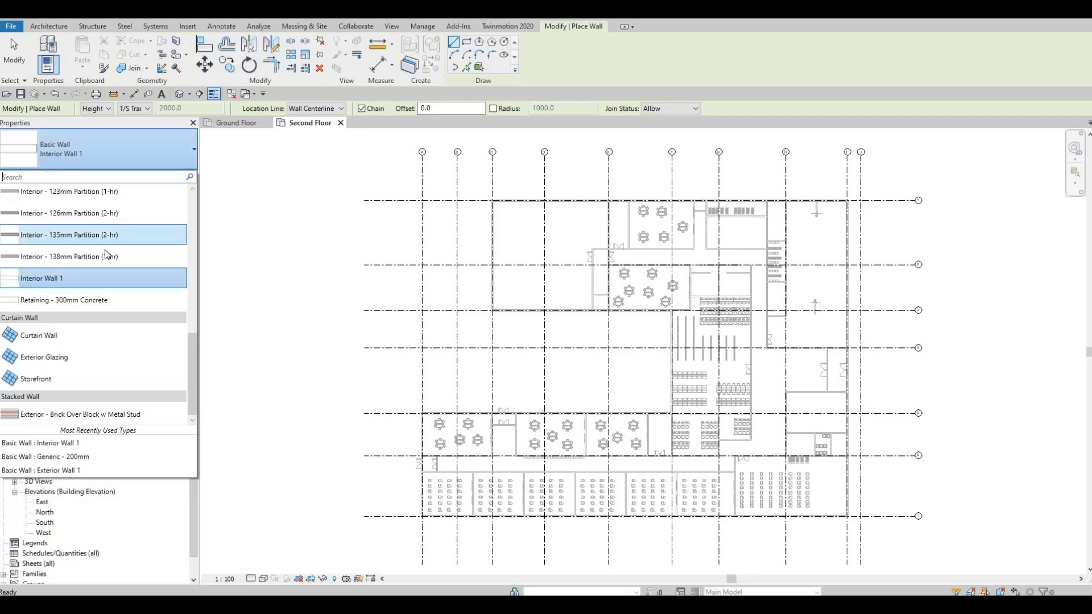
scroll(102, 255, "up", 3)
scroll(86, 254, "up", 5)
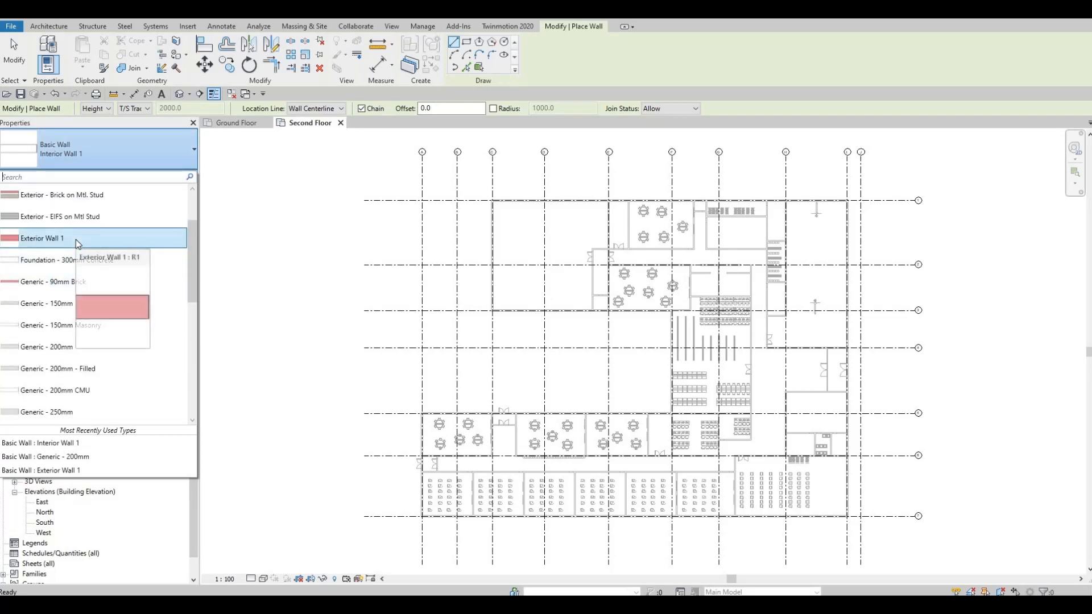
left_click(76, 240)
middle_click_drag(308, 313, 309, 199)
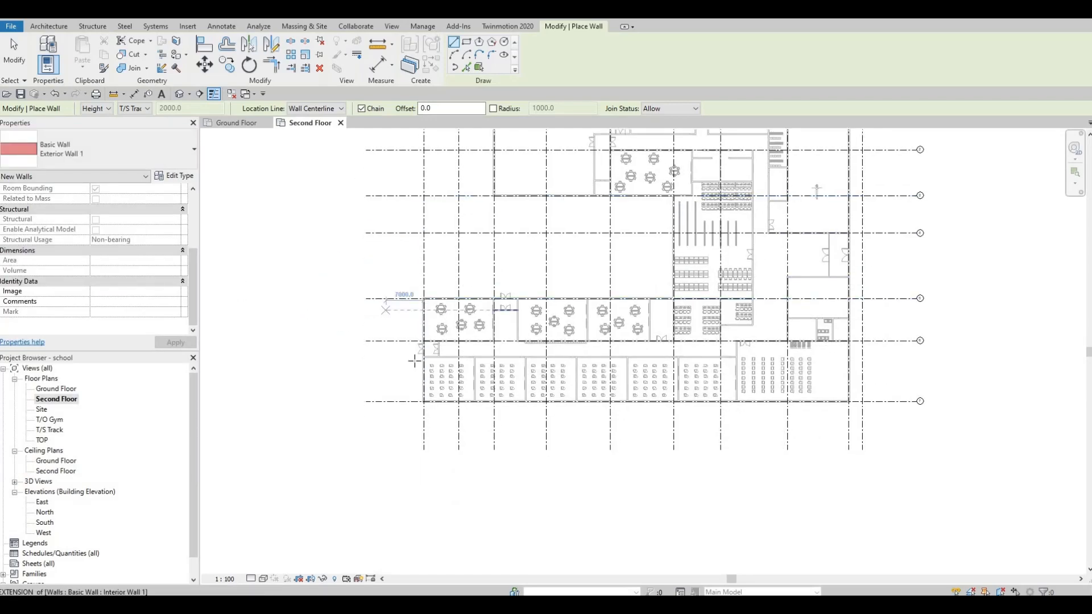
scroll(414, 361, "up", 2)
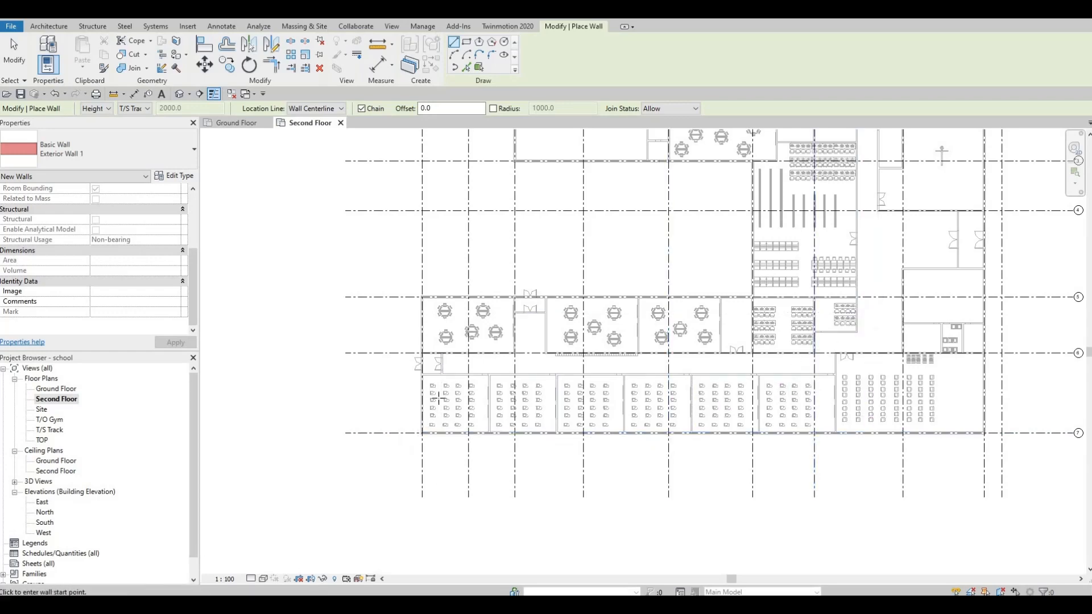
scroll(432, 455, "up", 4)
scroll(496, 385, "up", 4)
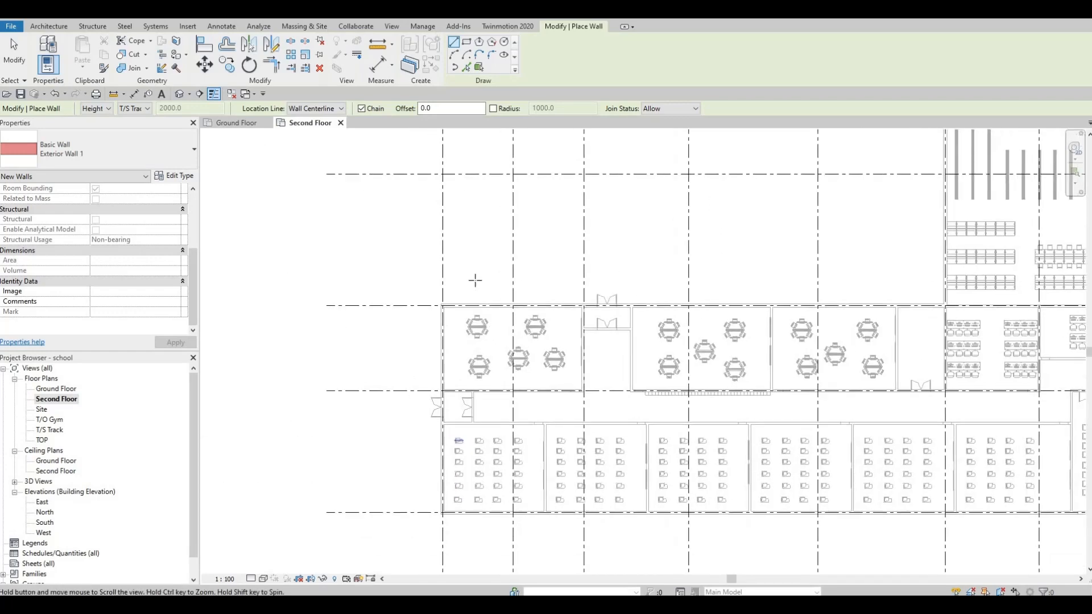
scroll(478, 229, "up", 2)
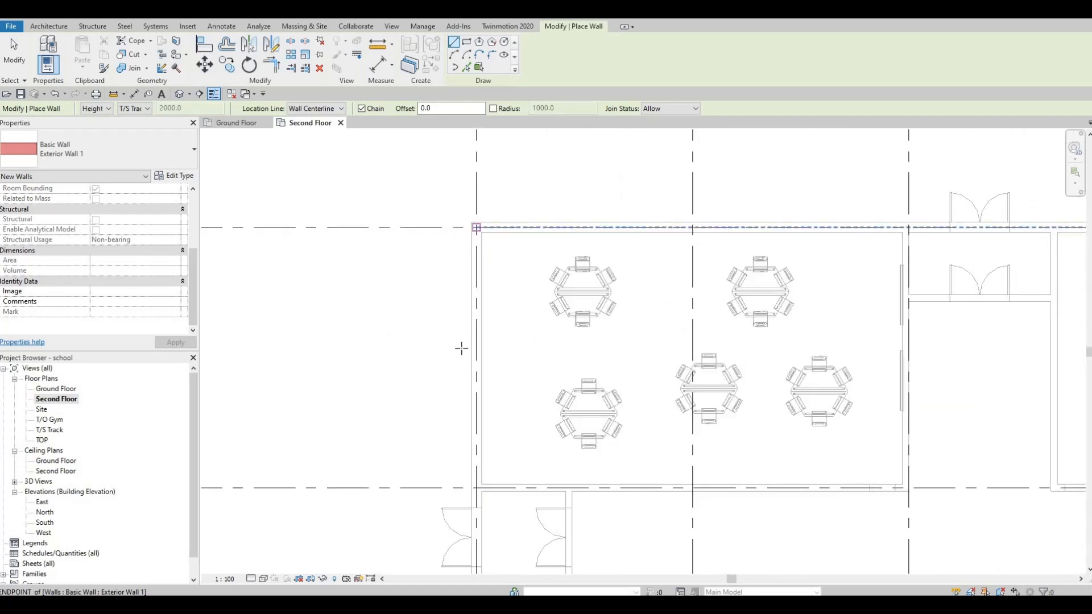
left_click(476, 227)
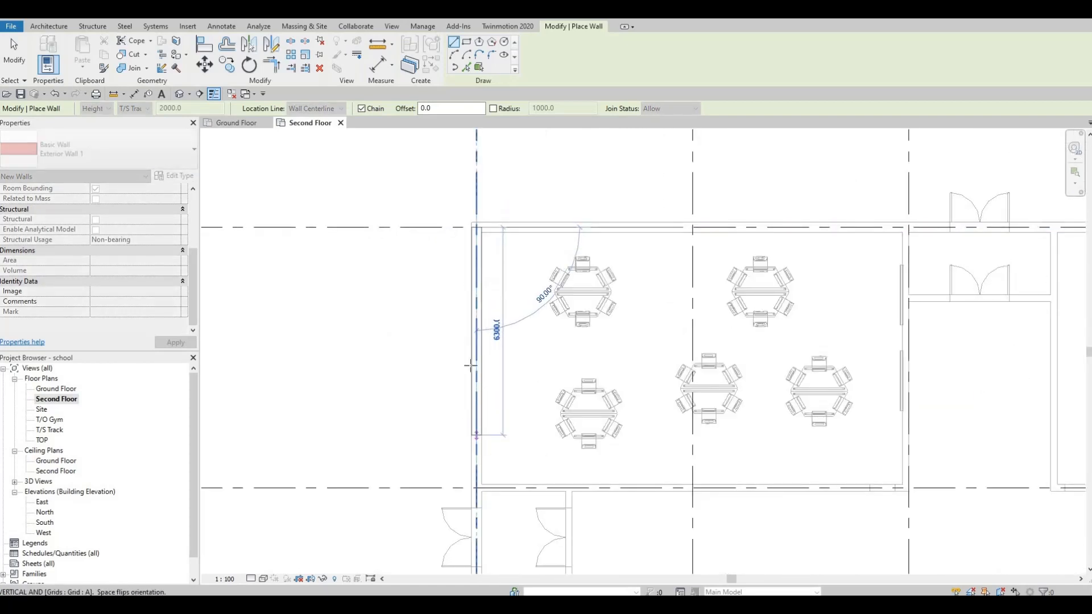
key("Escape")
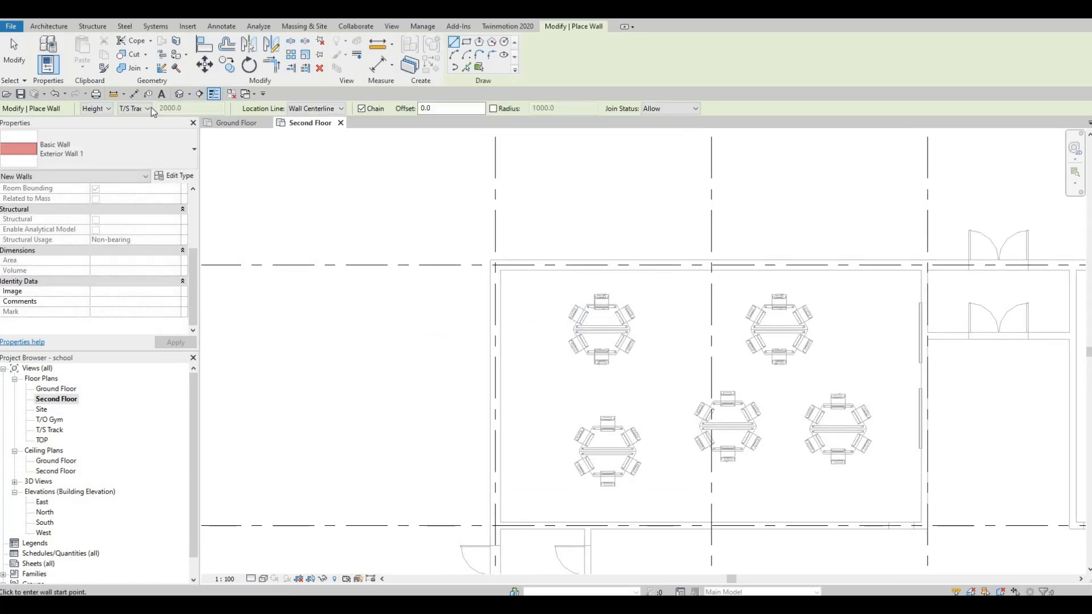
- Set the new walls' top constraint to level TOP
left_click(147, 108)
left_click(132, 138)
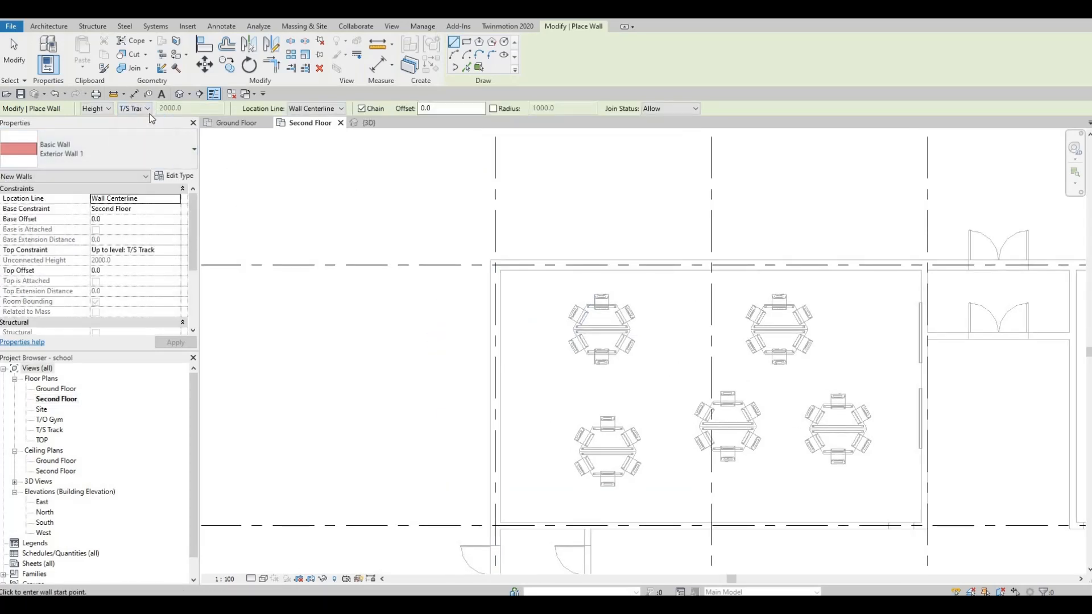
left_click(147, 110)
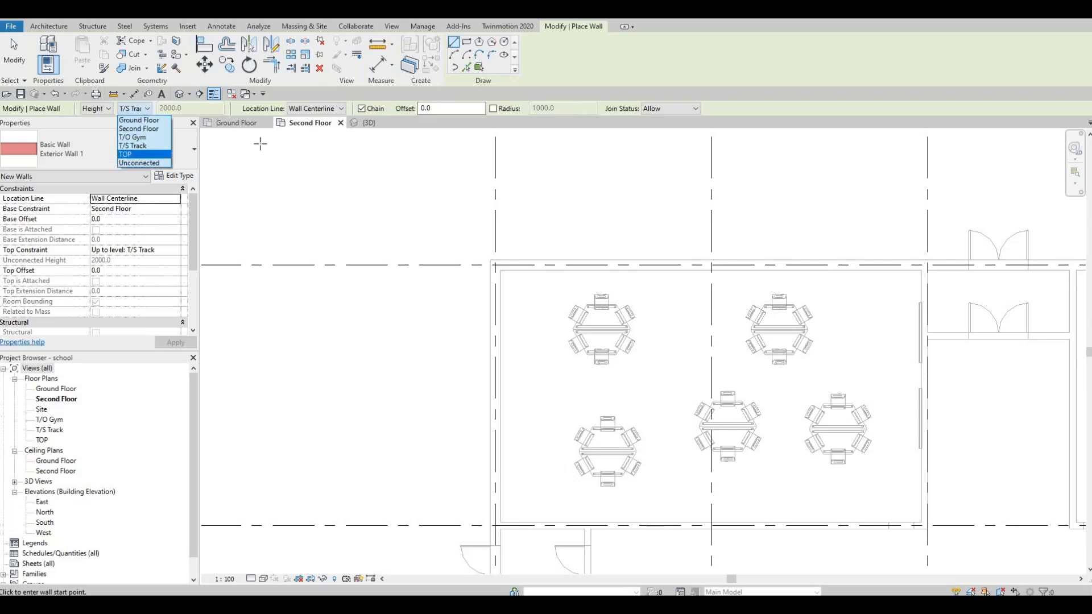
- Draw the exterior wall along grid A from grid 5 down to grid 7, tracing the underlay
middle_click_drag(345, 167, 361, 144)
scroll(361, 143, "down", 1)
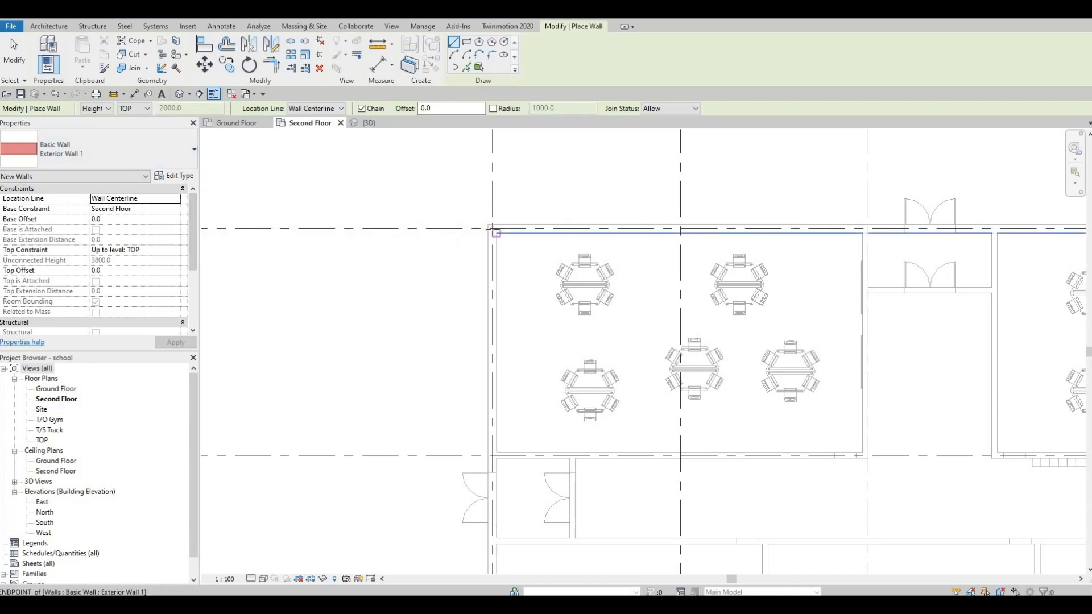
left_click(495, 232)
middle_click_drag(526, 281, 549, 137)
scroll(528, 341, "down", 2)
middle_click_drag(527, 421, 526, 332)
scroll(527, 405, "up", 7)
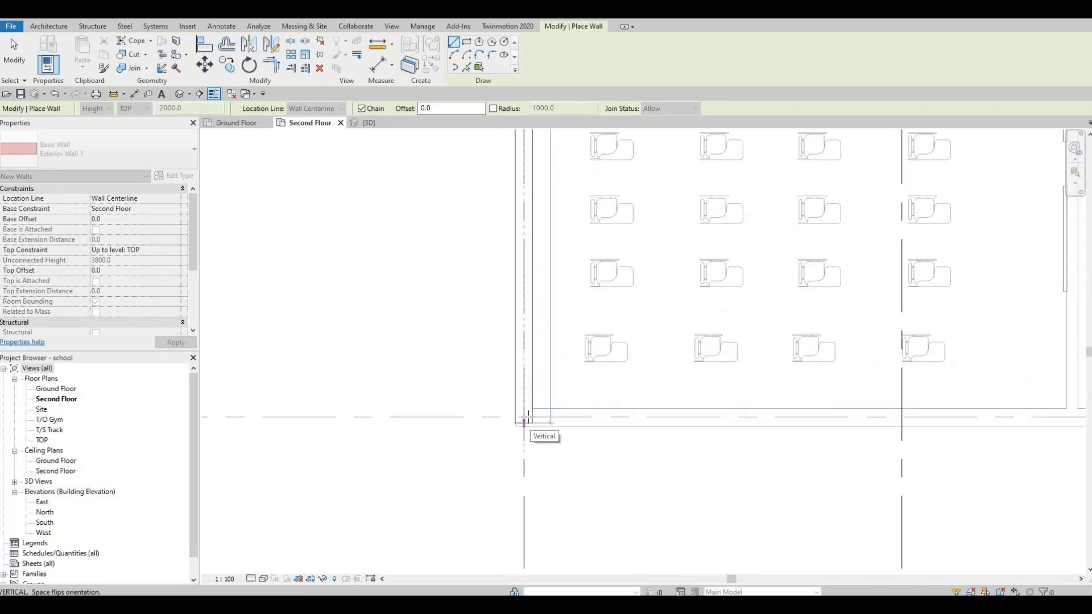
left_click(524, 422)
- Continue the exterior wall along grid 7 from grid A to grid I
scroll(796, 407, "down", 5)
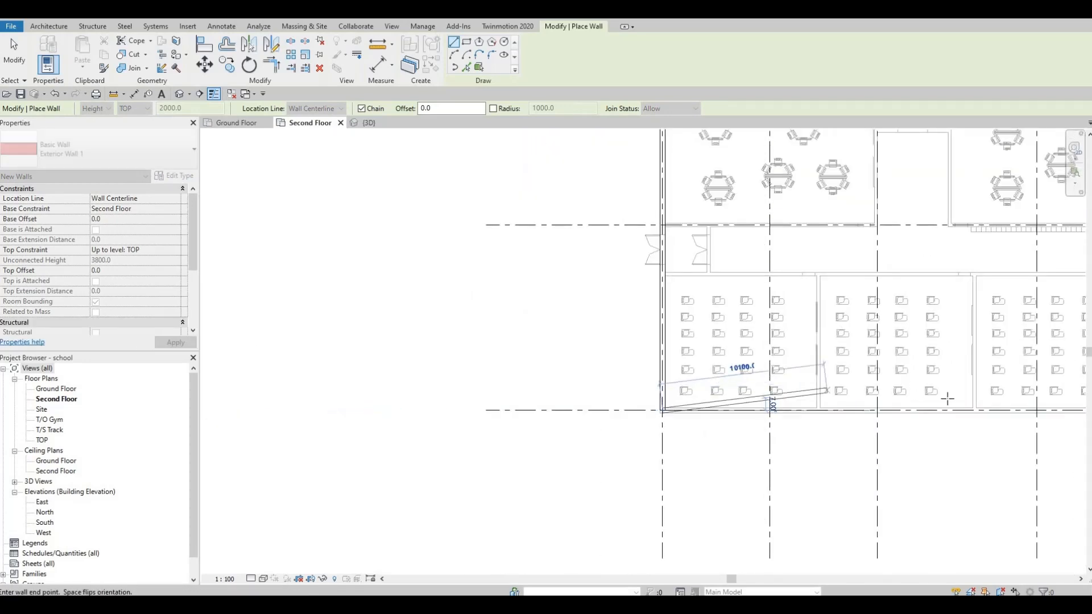
middle_click_drag(938, 399, 592, 376)
scroll(579, 375, "down", 3)
middle_click_drag(859, 399, 511, 379)
middle_click_drag(875, 380, 783, 396)
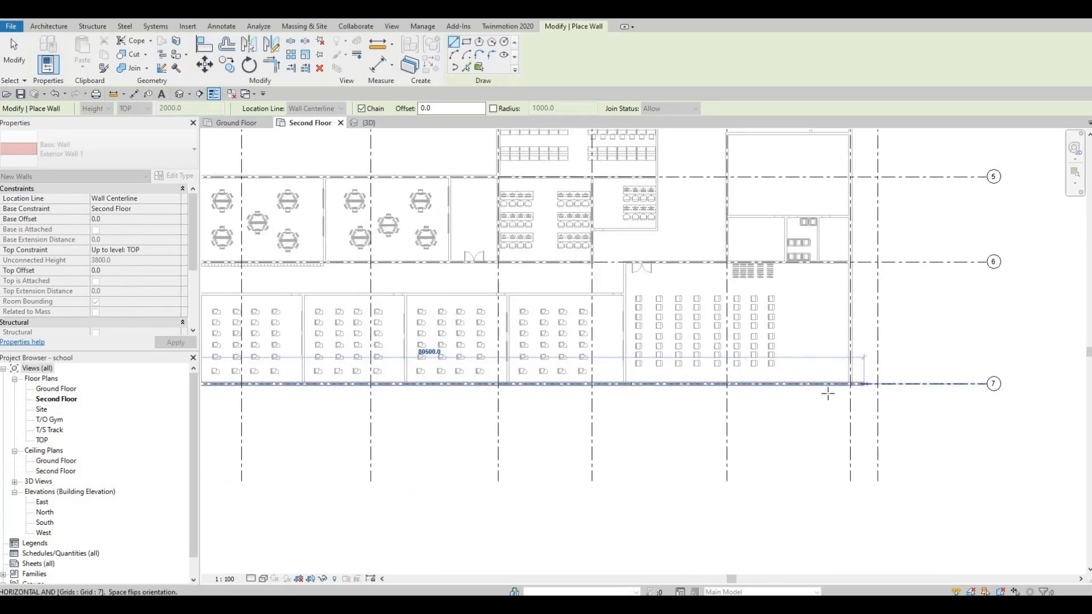
scroll(861, 379, "up", 5)
left_click(813, 399)
- Continue the exterior wall up grid I from grid 7 to grid 1
middle_click_drag(826, 274, 836, 480)
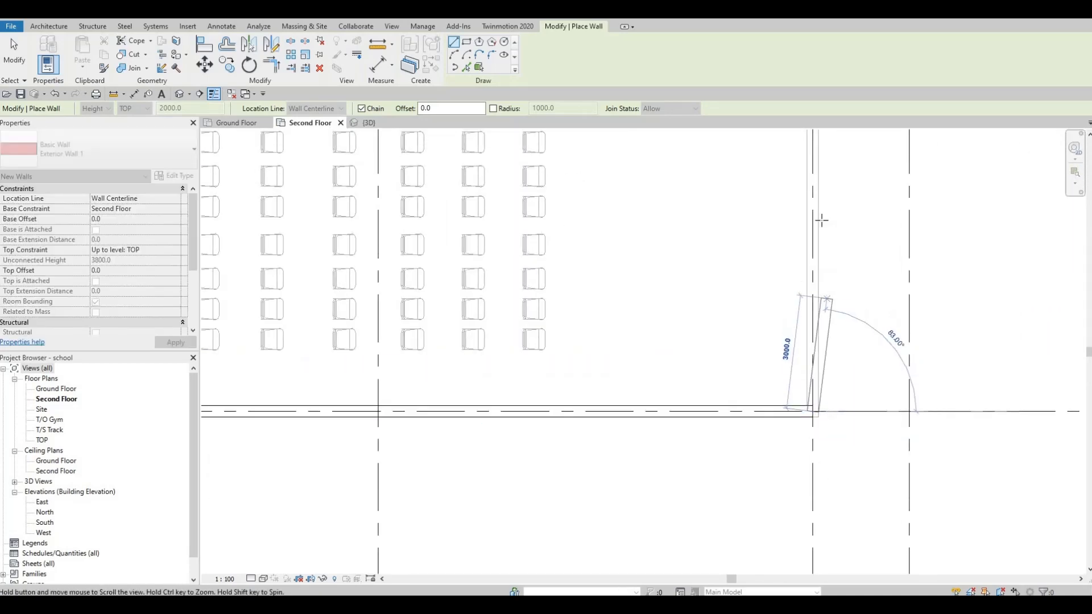
scroll(821, 220, "down", 2)
middle_click_drag(821, 220, 824, 421)
scroll(827, 257, "down", 1)
middle_click_drag(827, 257, 827, 372)
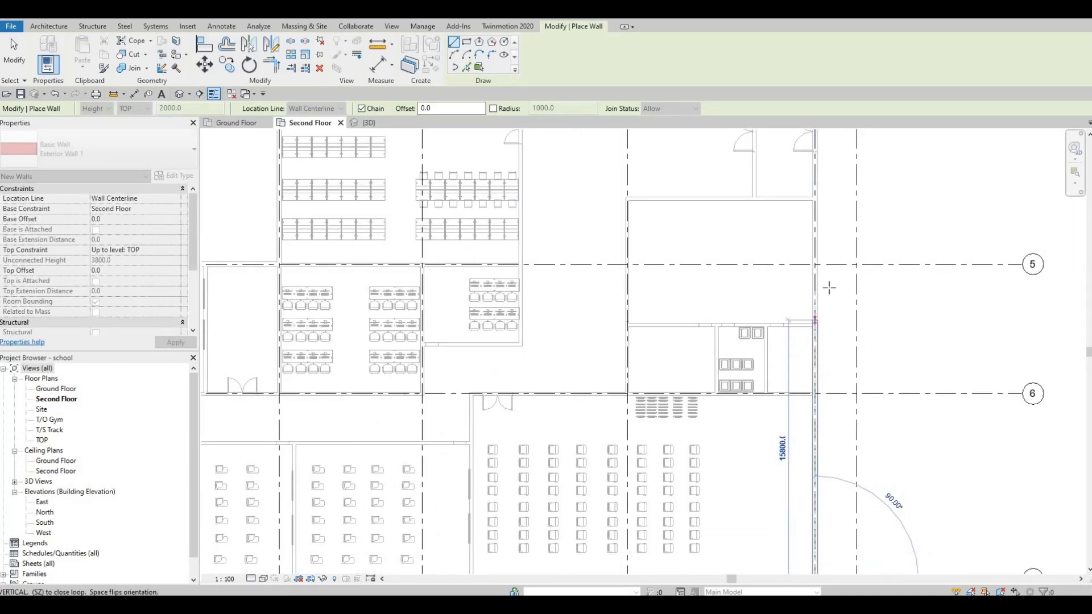
scroll(827, 281, "down", 3)
middle_click_drag(825, 319, 811, 492)
scroll(813, 284, "down", 1)
middle_click_drag(813, 307, 790, 483)
middle_click_drag(799, 261, 796, 357)
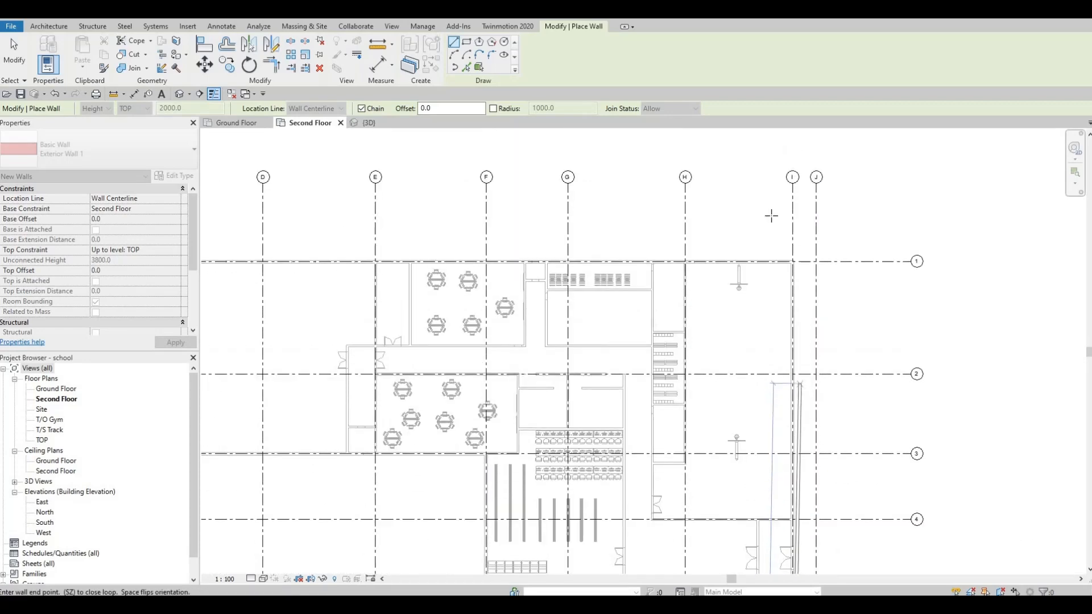
scroll(790, 262, "up", 5)
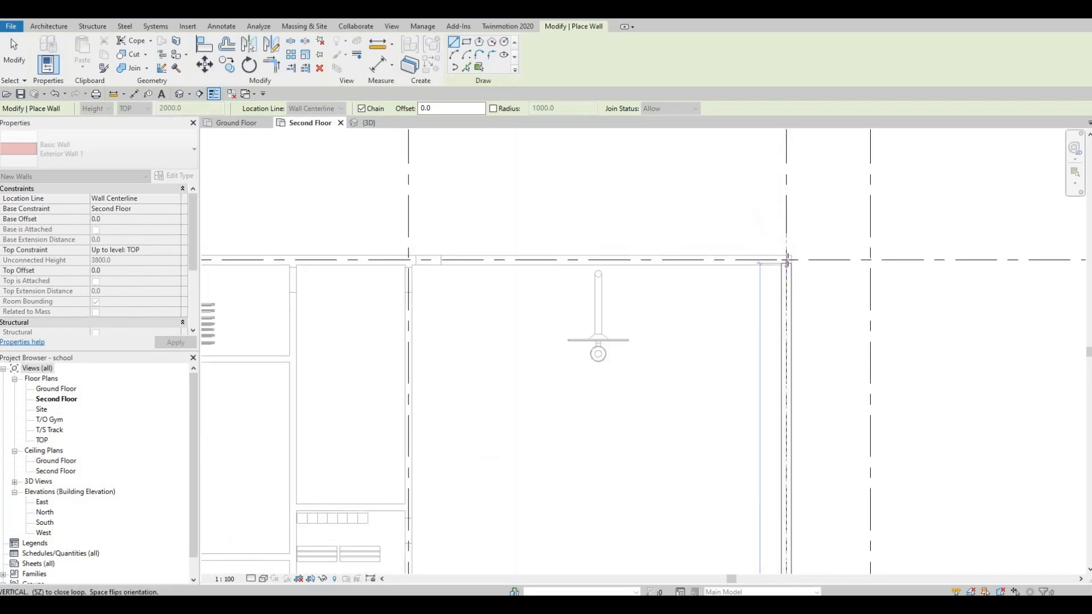
left_click(787, 260)
- Continue the exterior wall along grid 1 from grid I back to grid C
scroll(382, 276, "down", 2)
middle_click_drag(382, 276, 853, 258)
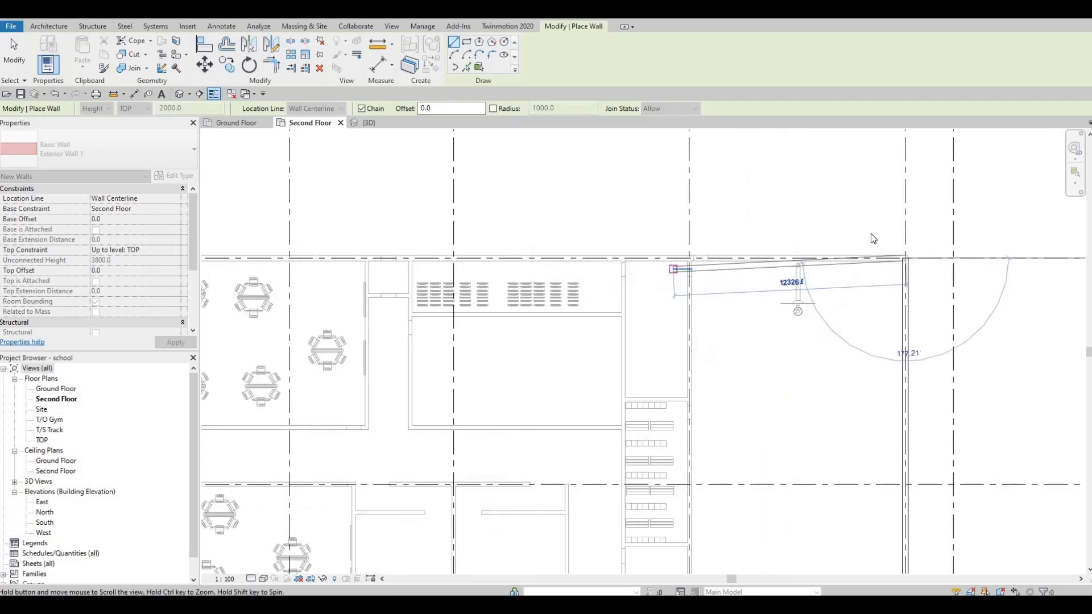
scroll(532, 242, "down", 1)
scroll(395, 239, "down", 1)
middle_click_drag(395, 241, 738, 230)
middle_click_drag(431, 232, 507, 237)
scroll(510, 236, "up", 5)
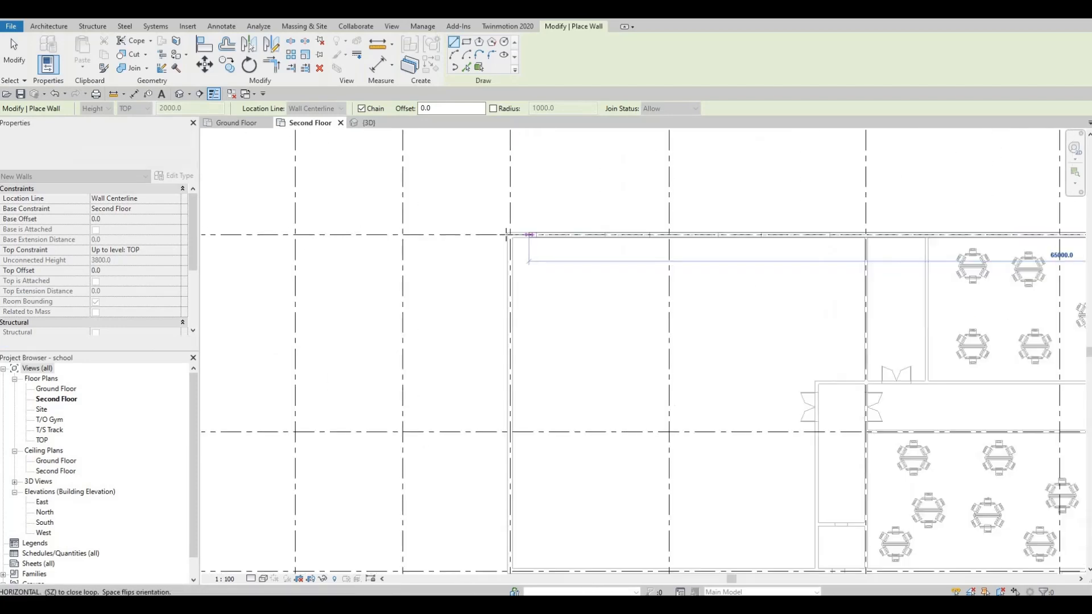
left_click(507, 233)
- Continue the exterior wall down grid C from grid 1 to grid 3
middle_click_drag(555, 374, 588, 174)
middle_click_drag(576, 560, 513, 308)
scroll(540, 380, "down", 2)
scroll(509, 312, "up", 2)
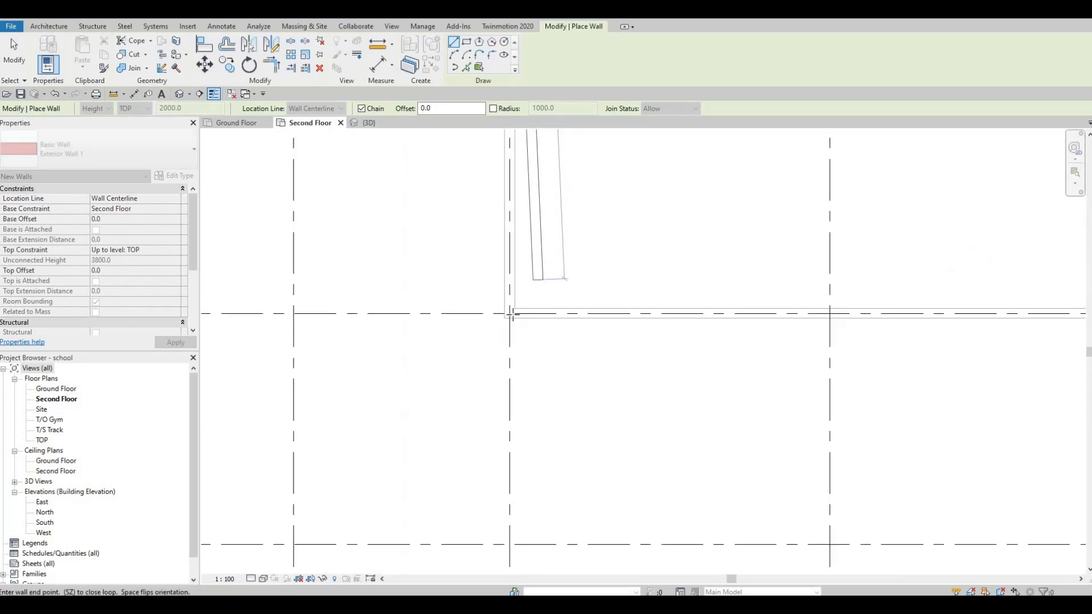
scroll(507, 308, "up", 3)
- Continue the exterior wall along grid 3 from grid C to grid F
scroll(714, 315, "down", 2)
middle_click_drag(785, 284, 434, 258)
scroll(730, 267, "down", 2)
middle_click_drag(919, 259, 557, 264)
scroll(543, 272, "up", 3)
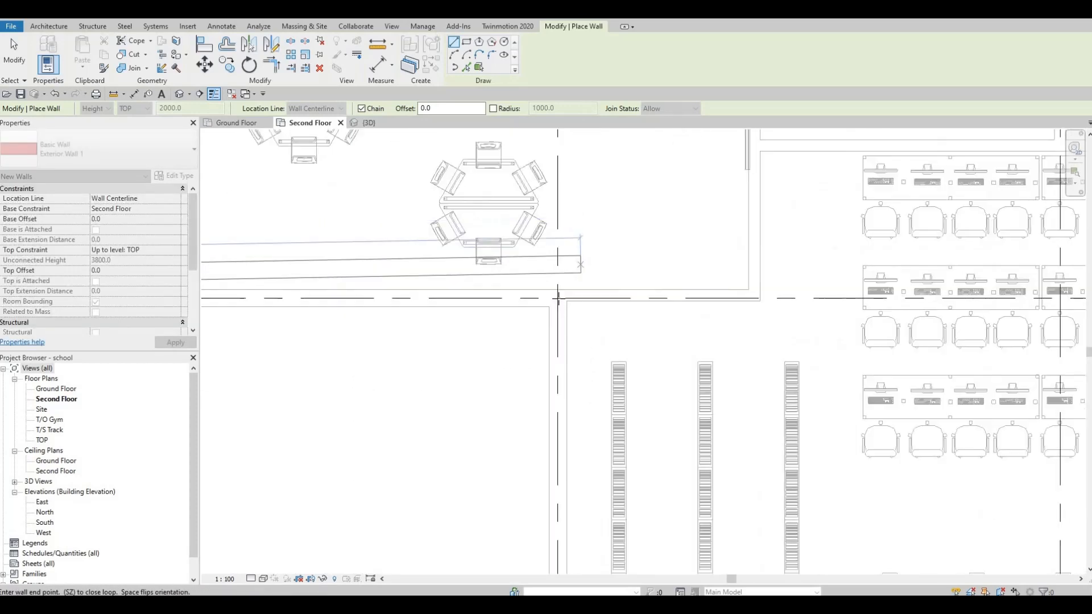
left_click(557, 298)
- Close the exterior wall outline by running it down grid F to grid 5 and back along grid 5 to grid A
scroll(563, 341, "down", 4)
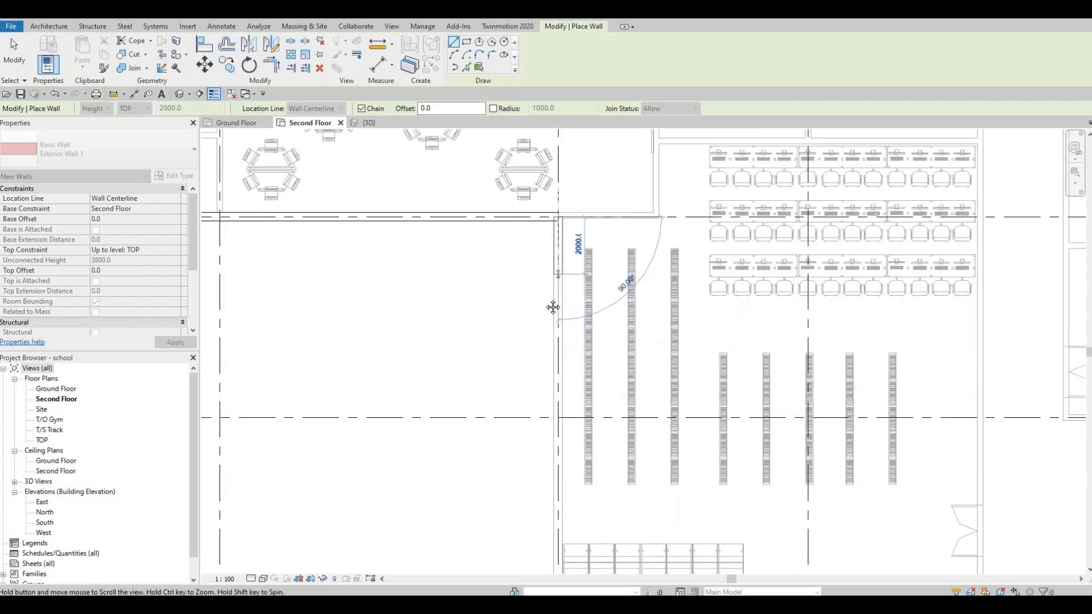
scroll(580, 338, "up", 2)
scroll(588, 339, "up", 4)
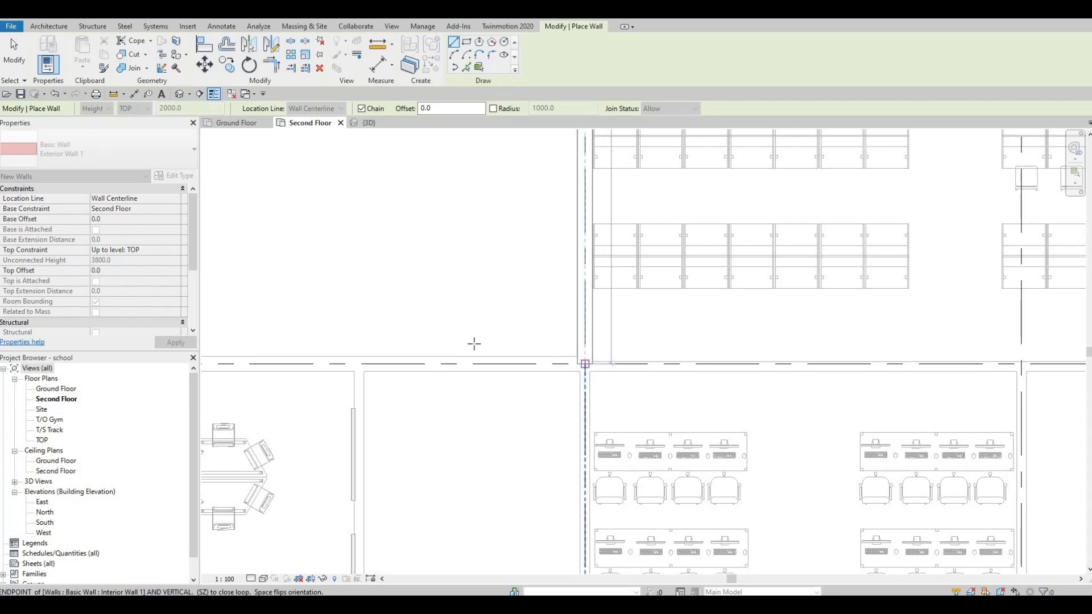
scroll(474, 343, "down", 5)
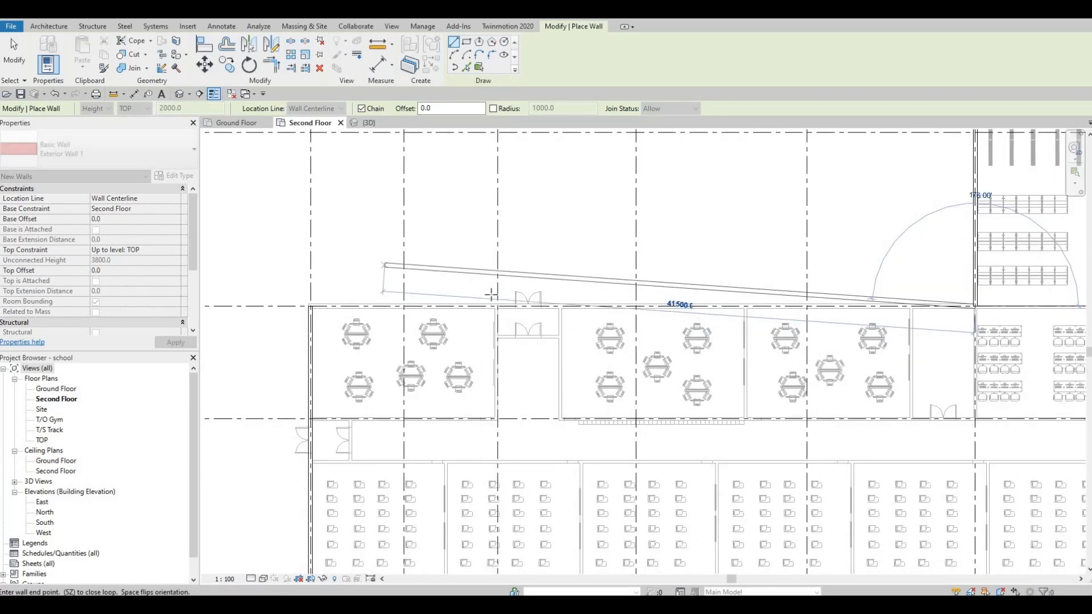
scroll(491, 294, "up", 5)
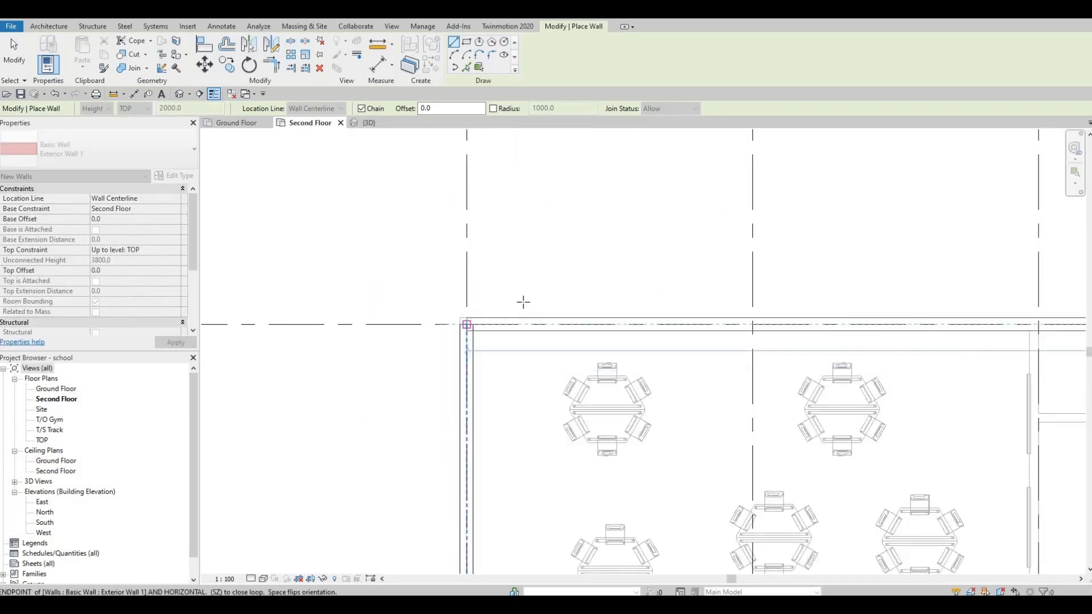
key("Escape")
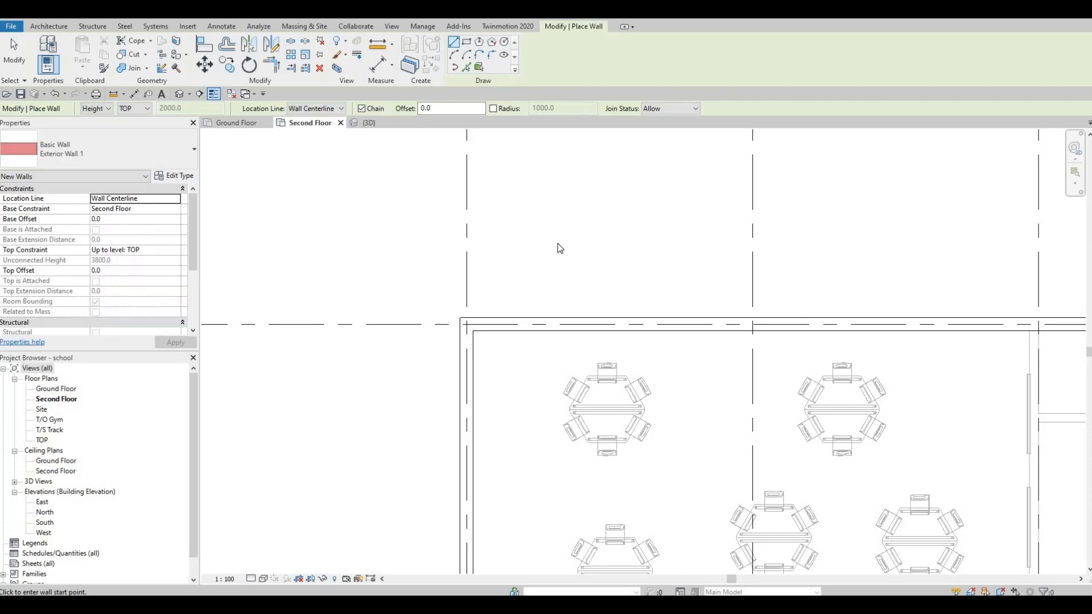
key("Escape")
scroll(634, 236, "down", 5)
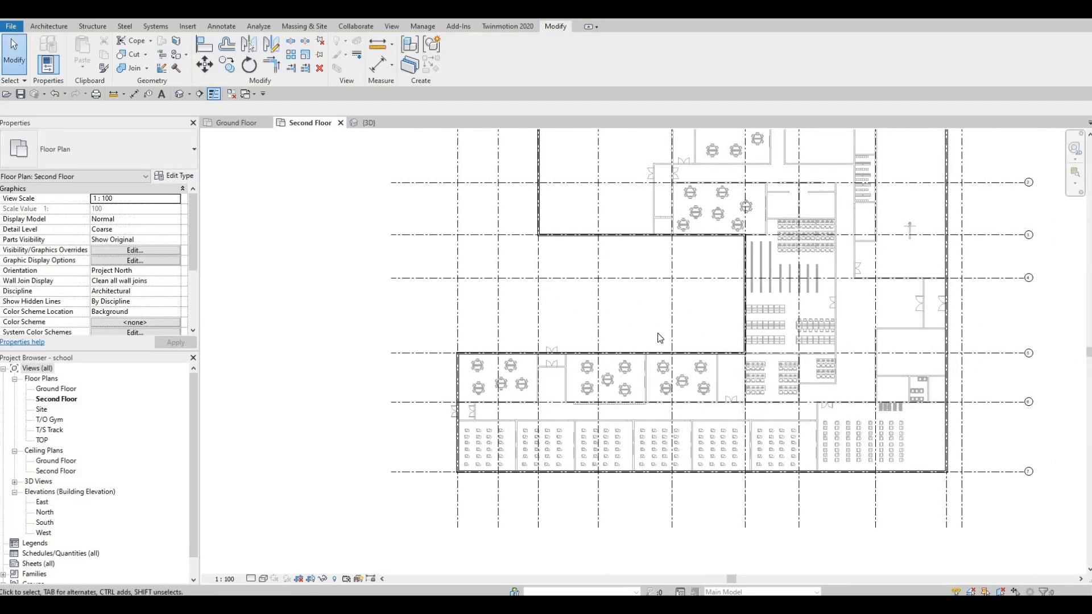
middle_click_drag(731, 238, 677, 304)
middle_click_drag(655, 396, 660, 389)
middle_click_drag(603, 354, 606, 349)
middle_click_drag(646, 303, 654, 323)
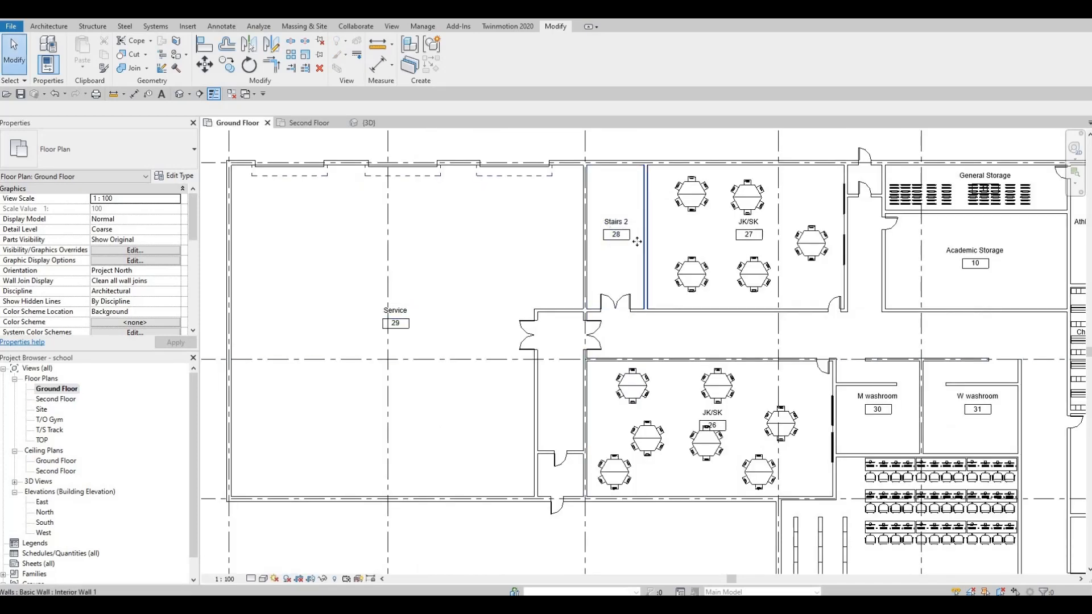
- On the ground floor, set the wall between Stairs 2 and JK/SK 27 to 4500 mm from the wall on grid E
left_click(638, 242)
left_click(612, 340)
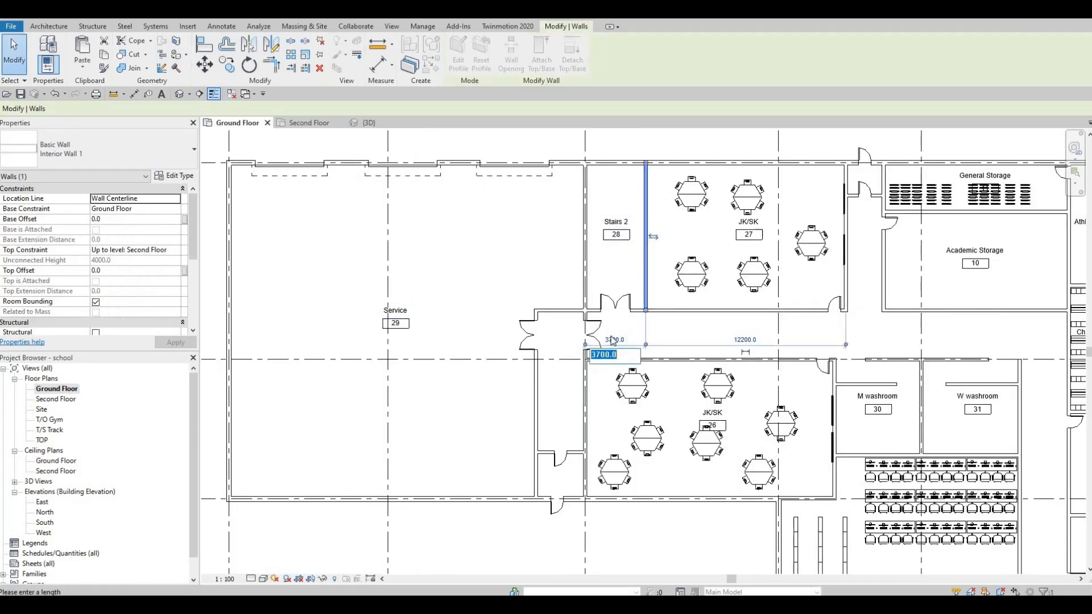
type("4500")
key("Return")
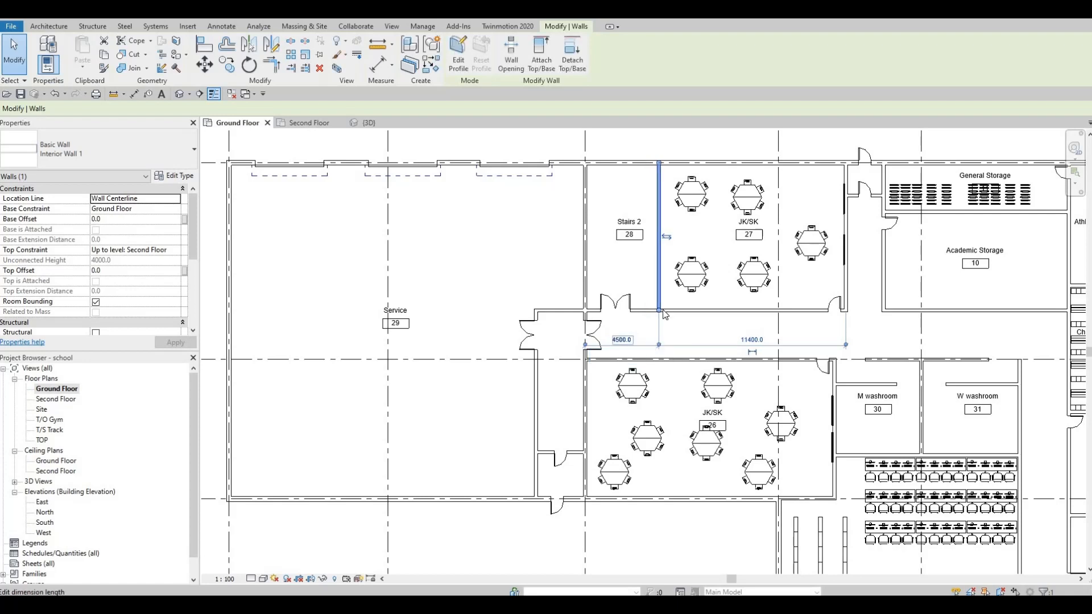
key("Escape")
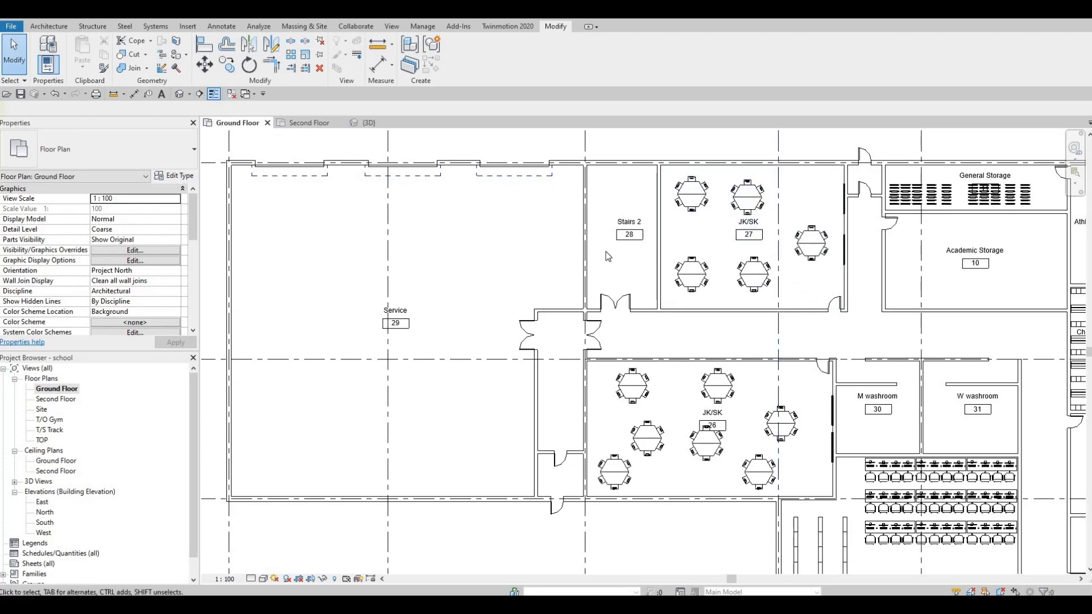
- Nudge the Stairs 2 double door 500 mm along its wall towards classroom JK/SK 27
left_click(642, 245)
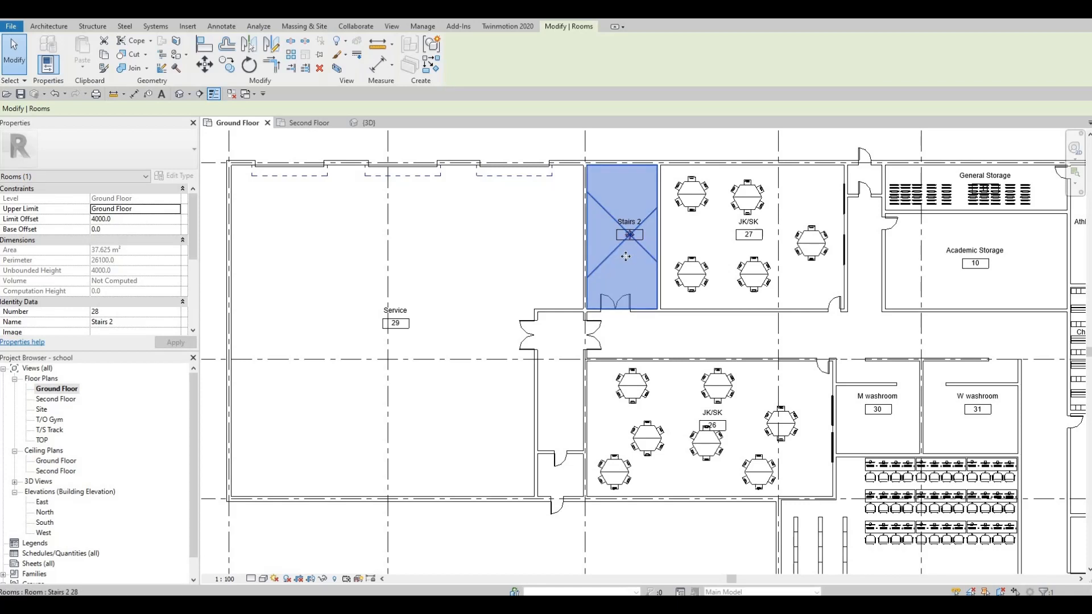
key("Escape")
left_click(622, 303)
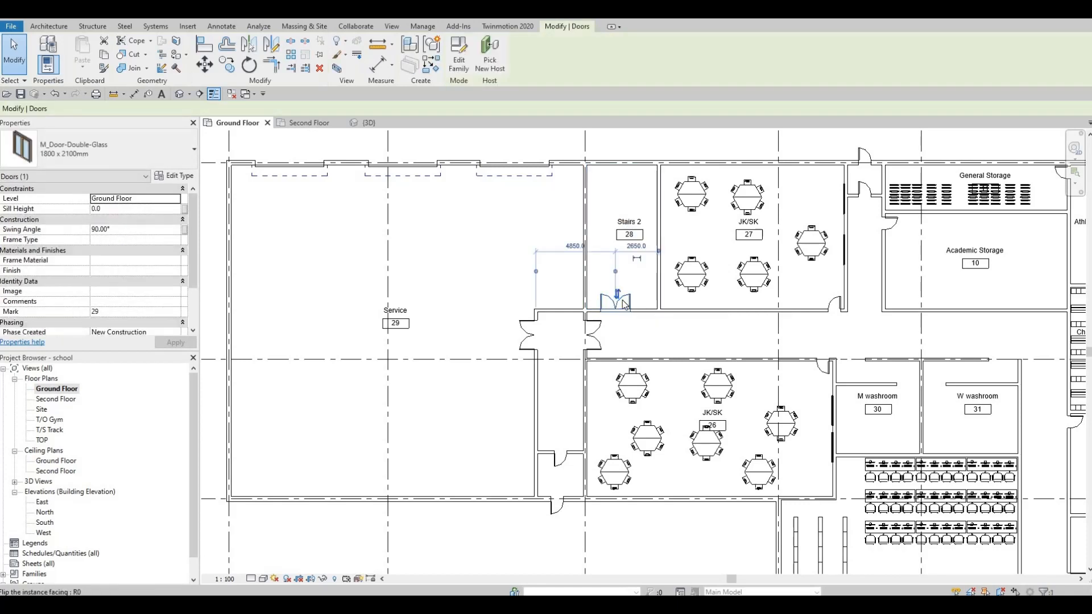
key("Right")
key("Right")
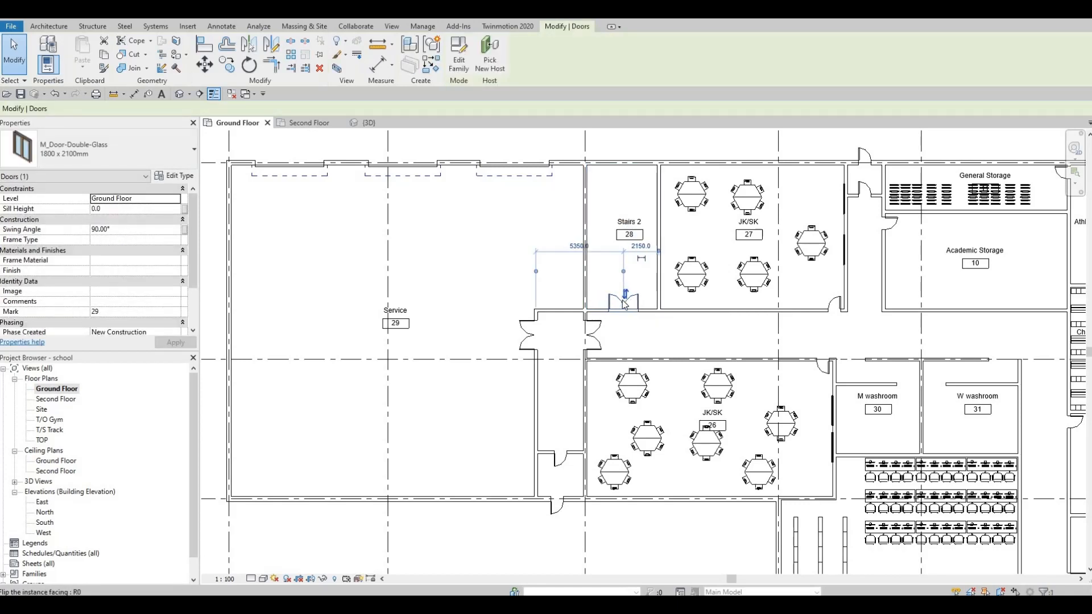
key("Escape")
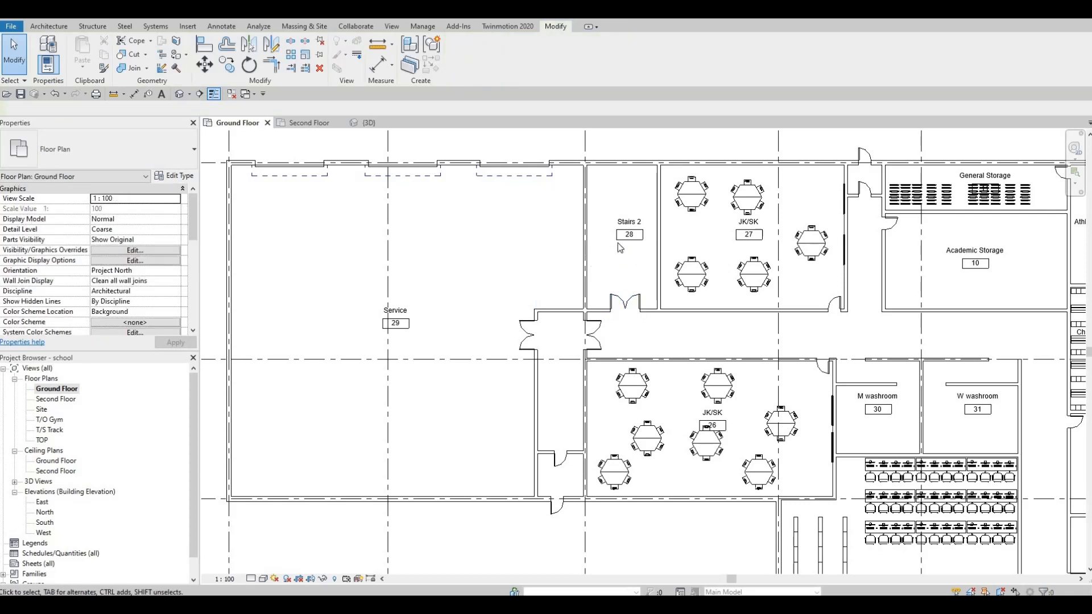
left_click(617, 238)
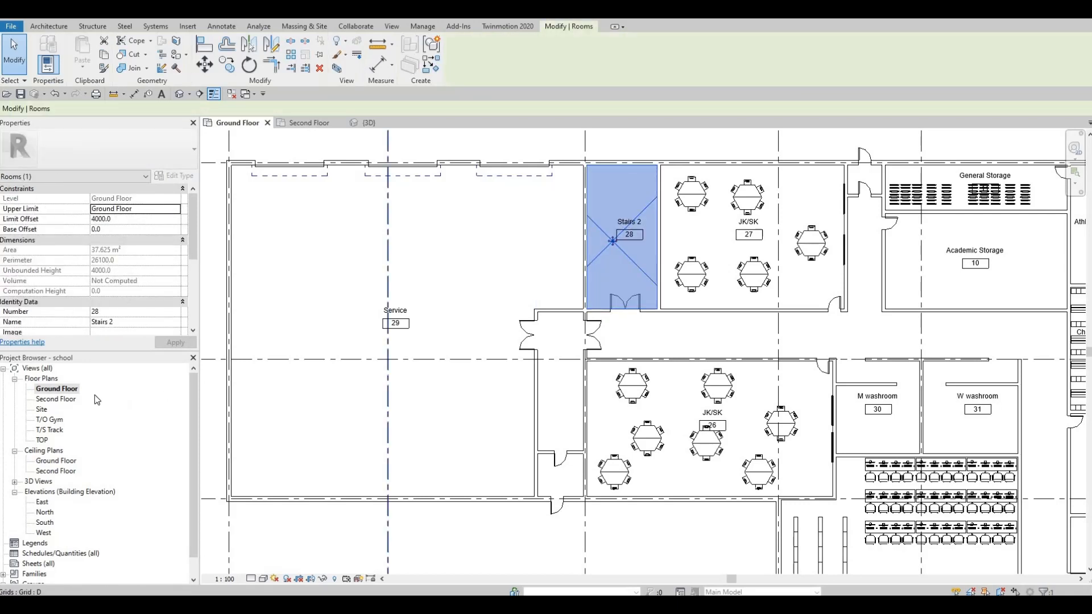
key("Escape")
- Open the Second Floor plan and start a new wall using the Interior Wall 1 type
double_click(66, 401)
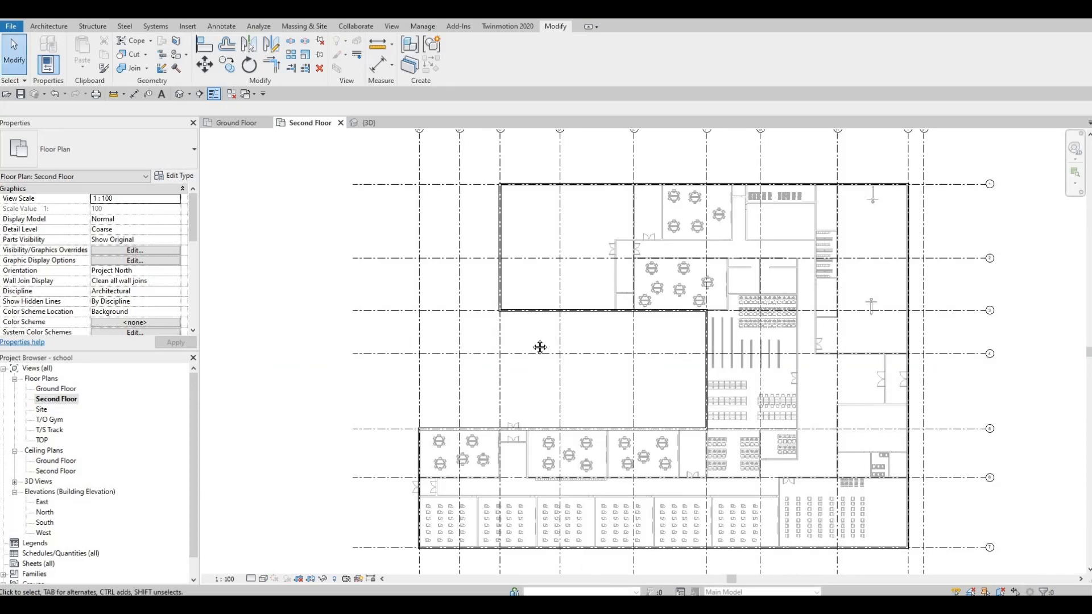
middle_click_drag(562, 298, 547, 304)
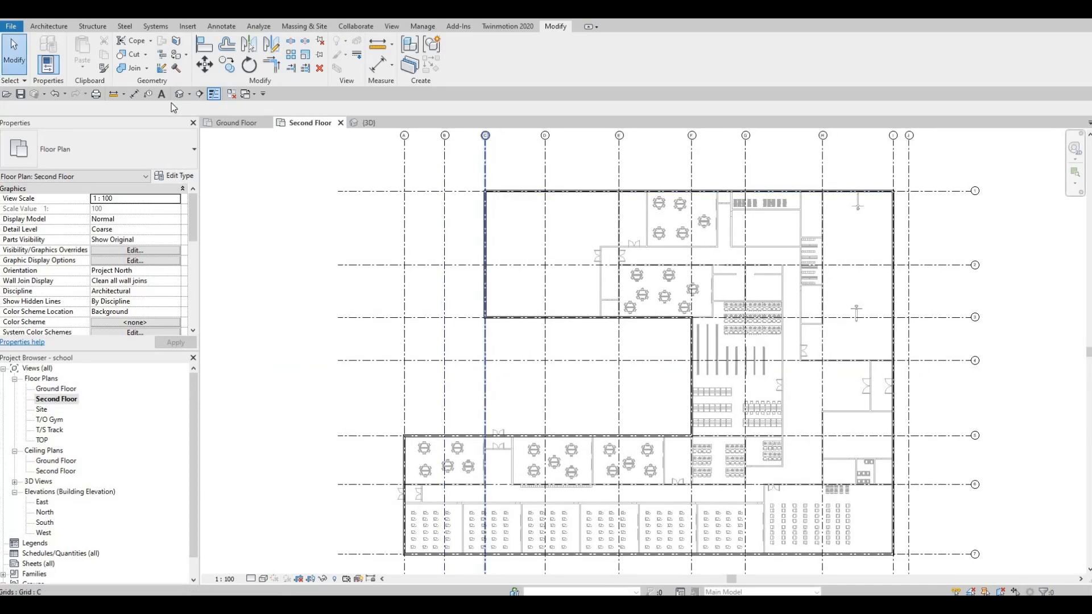
left_click(49, 26)
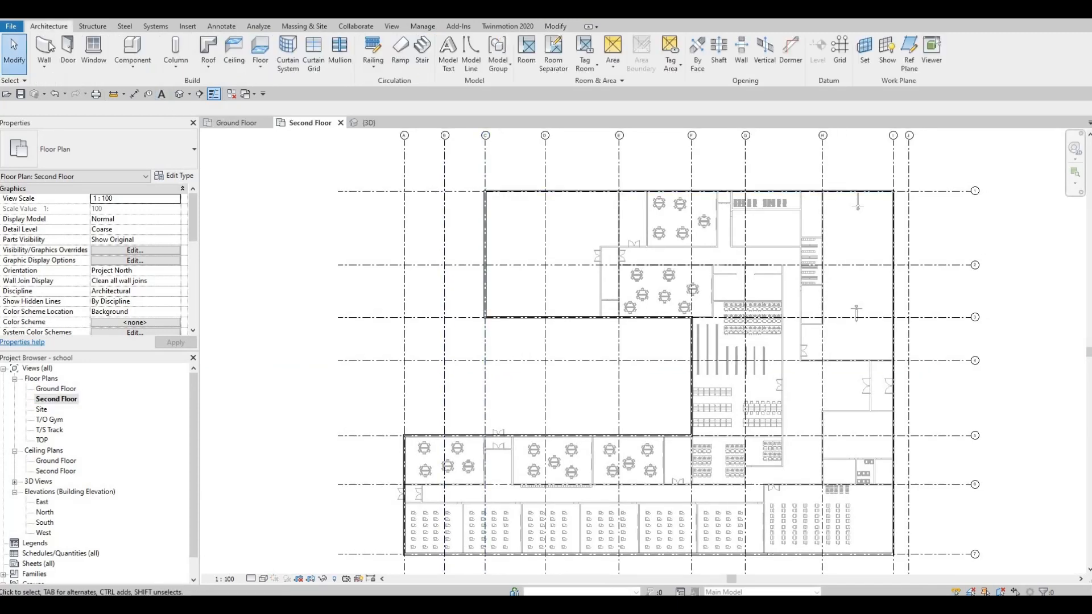
left_click(50, 48)
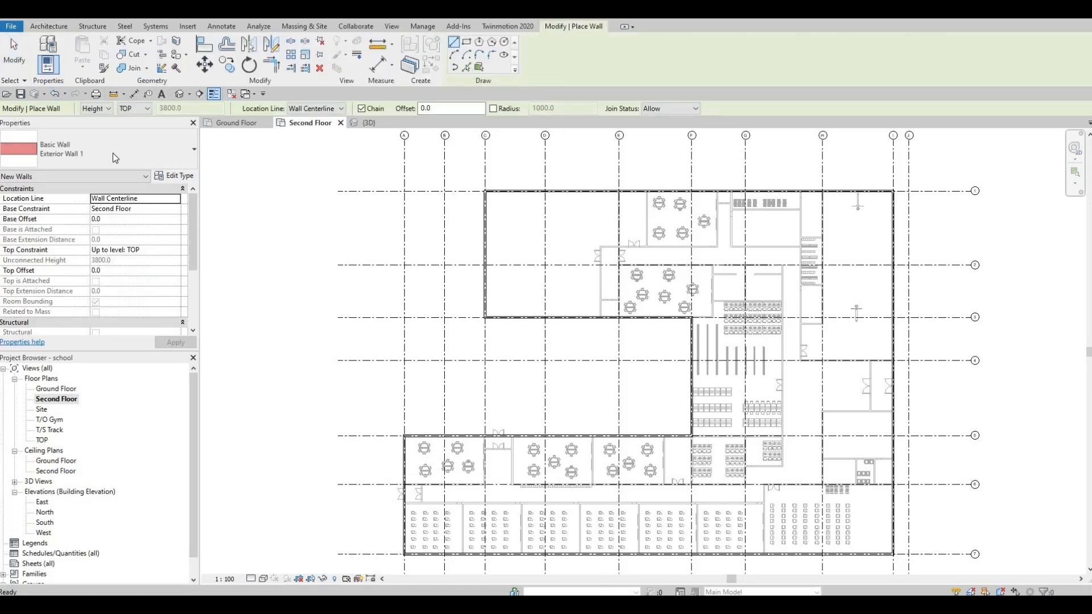
left_click(112, 162)
scroll(116, 307, "down", 6)
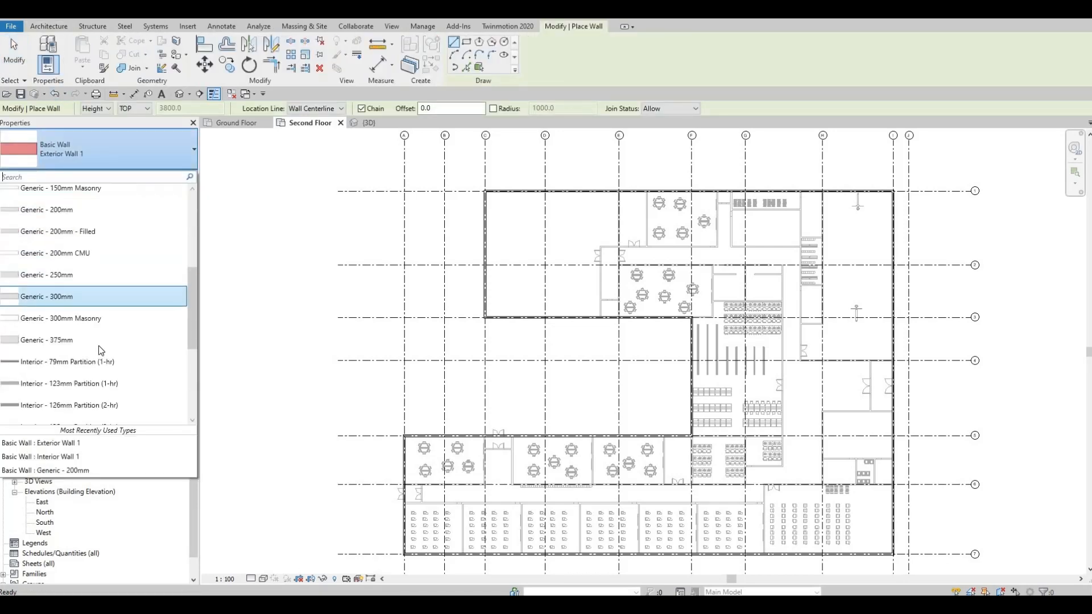
left_click(109, 308)
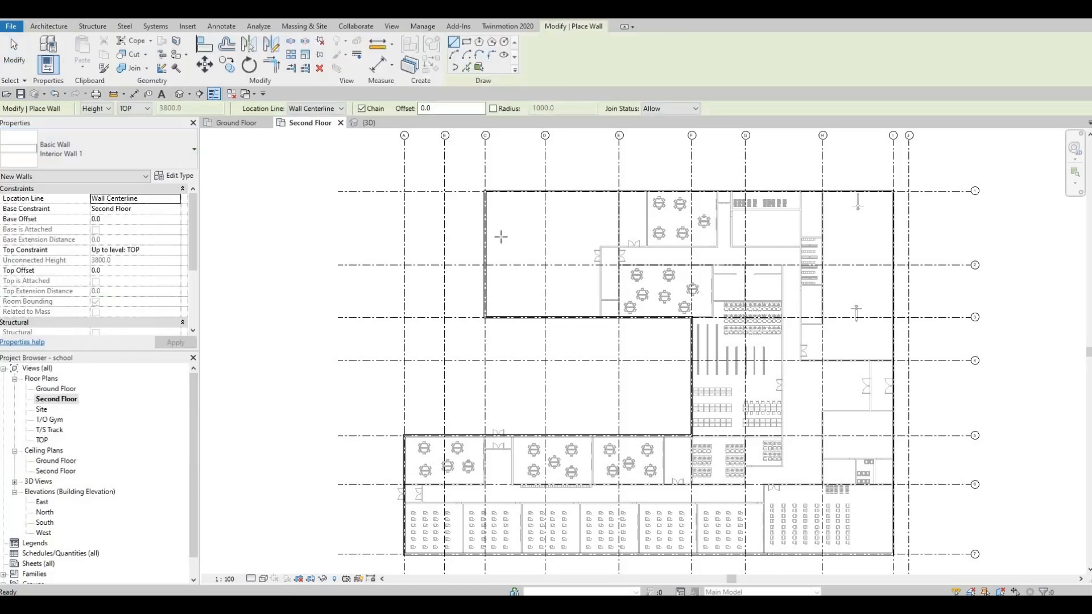
- Examine the gym wall's junction with the exterior wall at grids H and 1, and the levels available for the wall's top
scroll(577, 256, "up", 2)
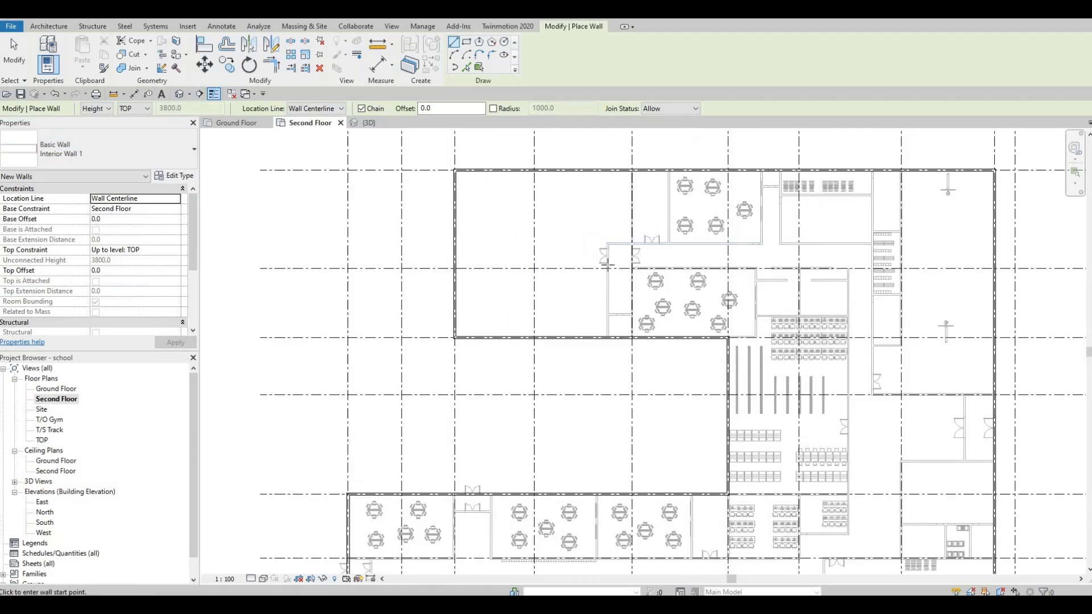
middle_click_drag(925, 189, 774, 212)
scroll(774, 212, "up", 3)
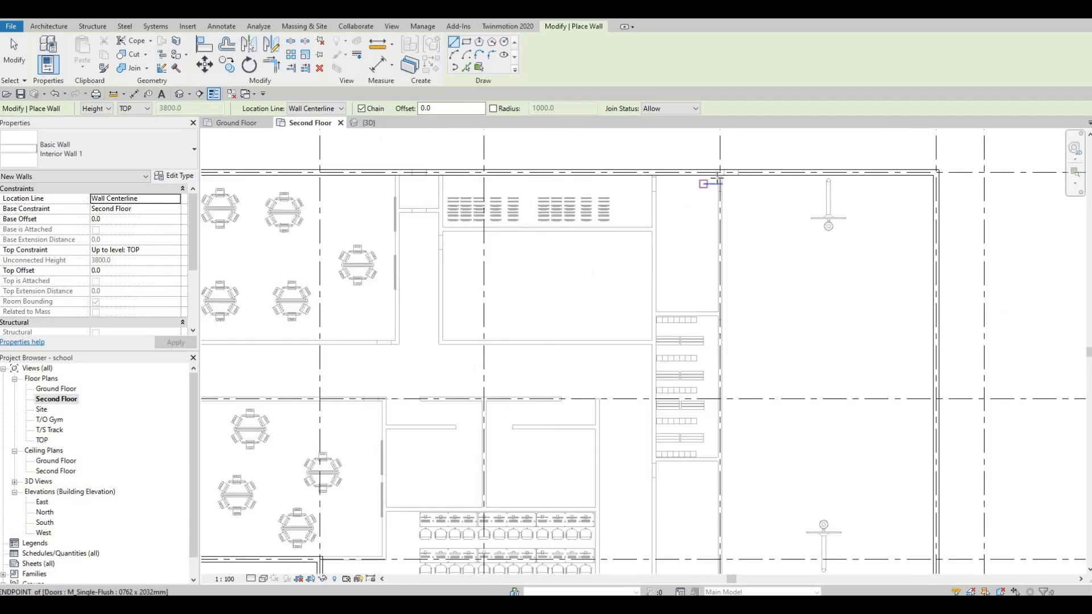
scroll(762, 234, "up", 1)
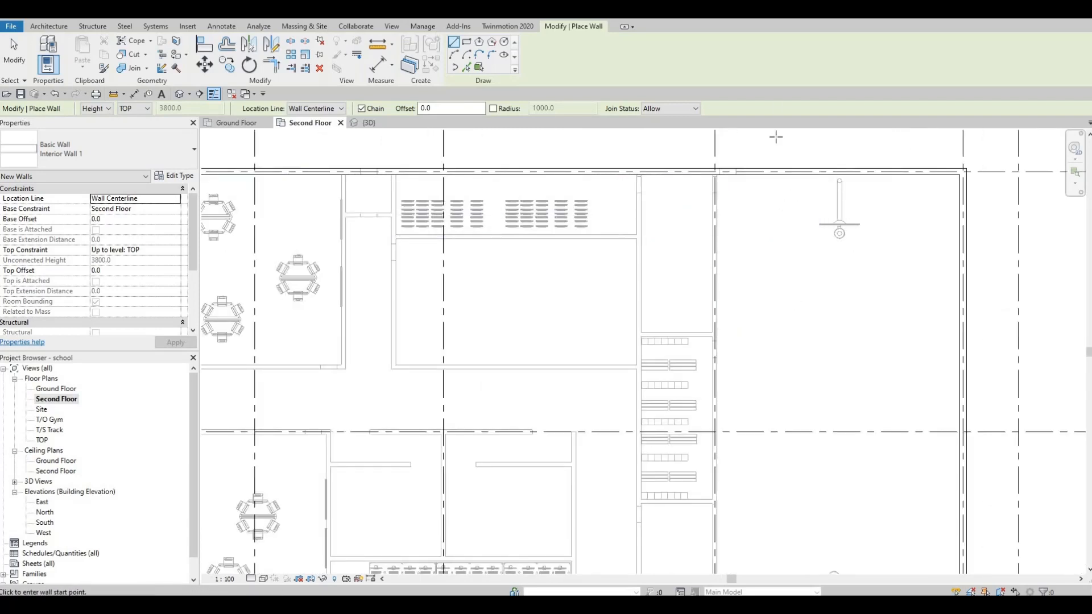
scroll(776, 230, "down", 2)
scroll(736, 199, "up", 3)
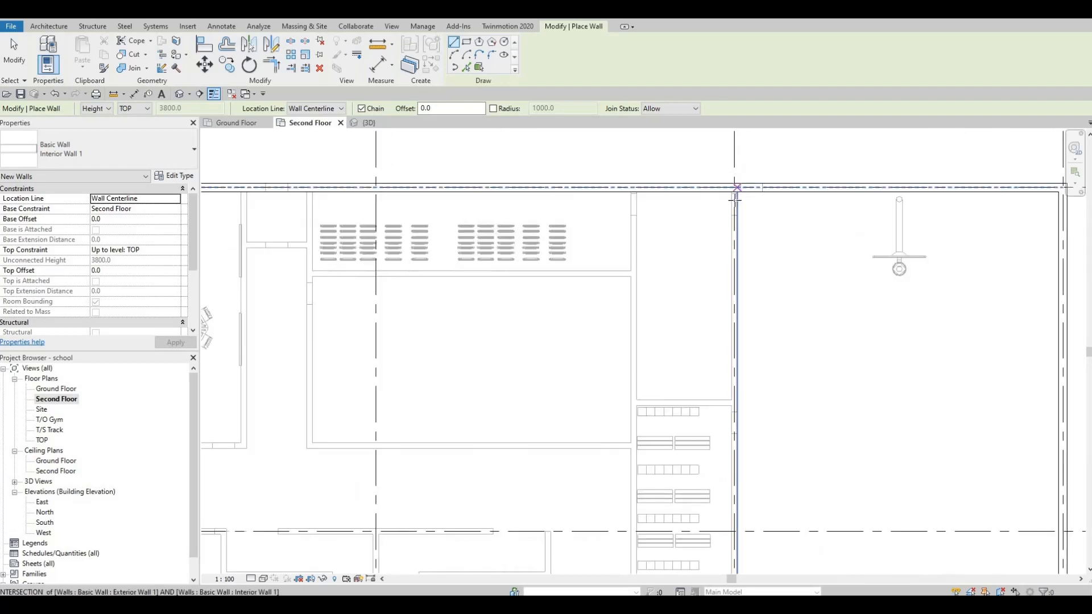
scroll(736, 199, "down", 1)
scroll(751, 259, "down", 3)
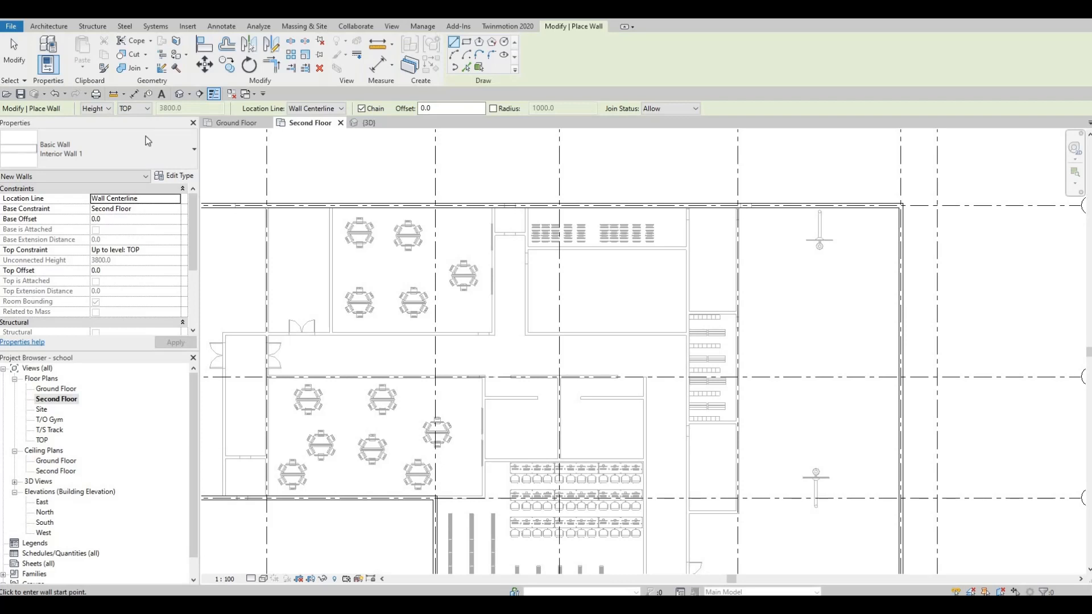
left_click(147, 108)
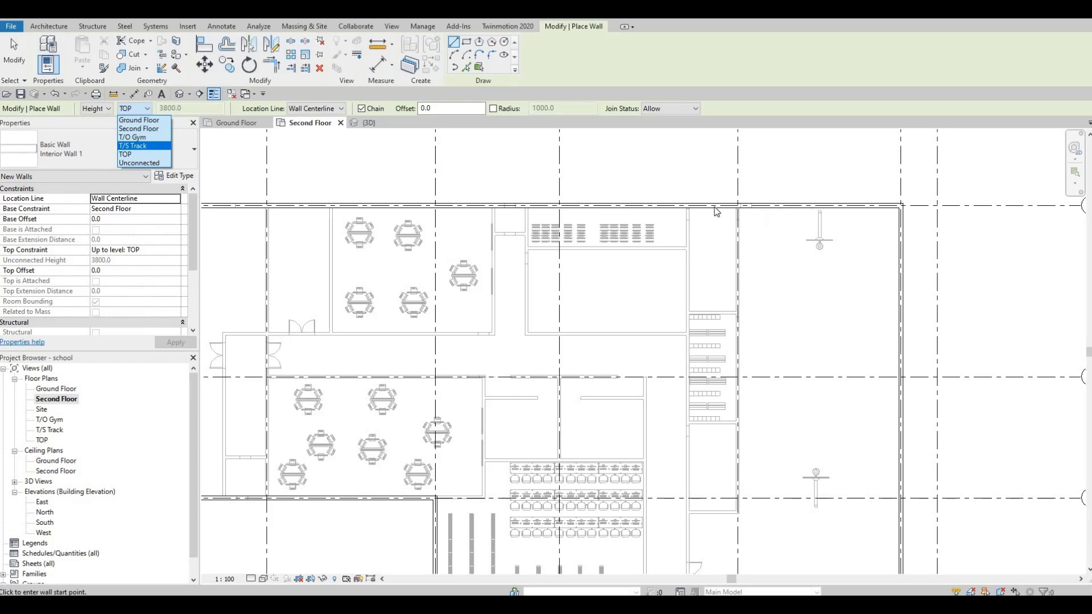
left_click(529, 180)
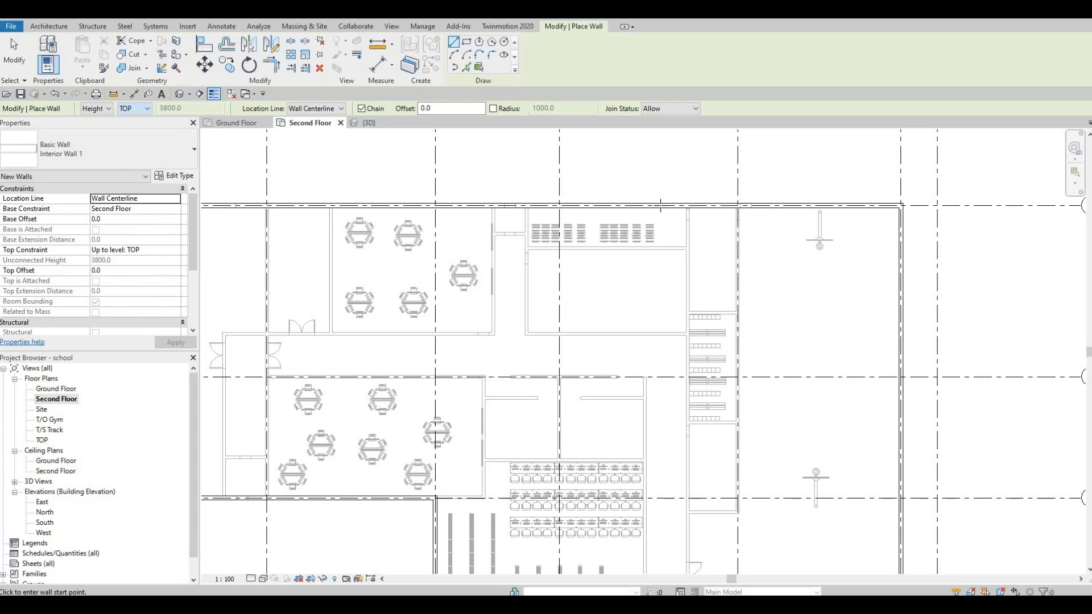
- Draw the gym's interior wall down grid H from the exterior wall on grid 1 to the underlay corner just past grid 3
scroll(763, 229, "up", 1)
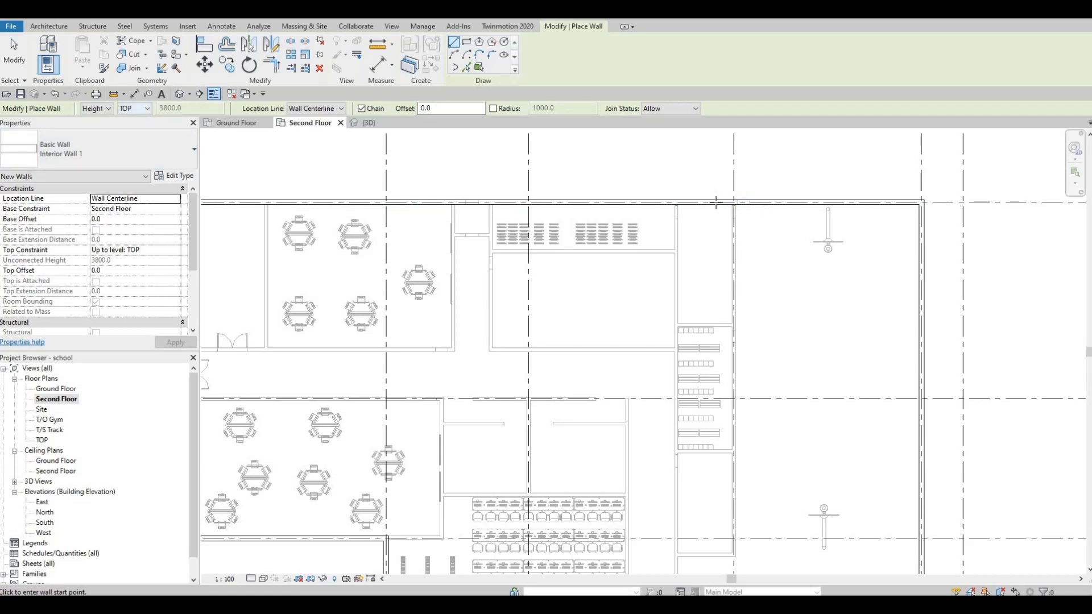
scroll(716, 203, "up", 4)
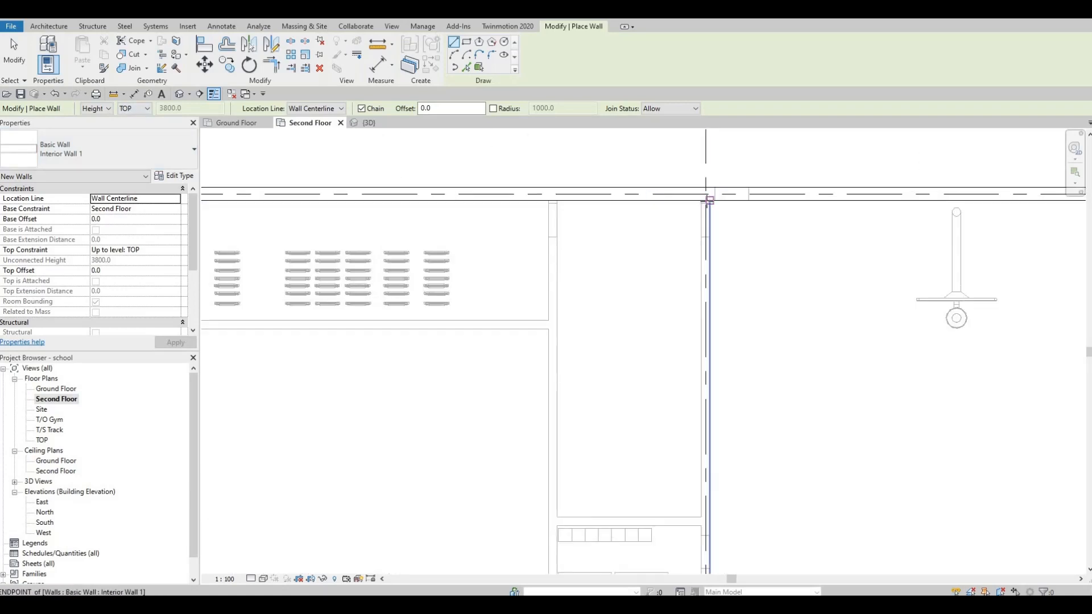
scroll(708, 200, "up", 2)
left_click(705, 199)
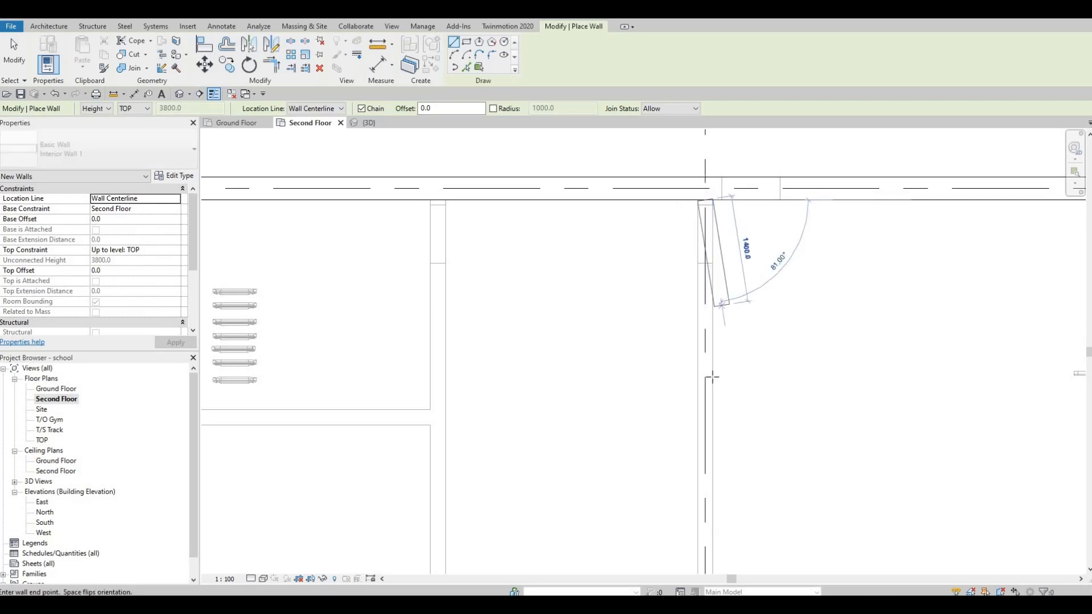
scroll(711, 352, "down", 3)
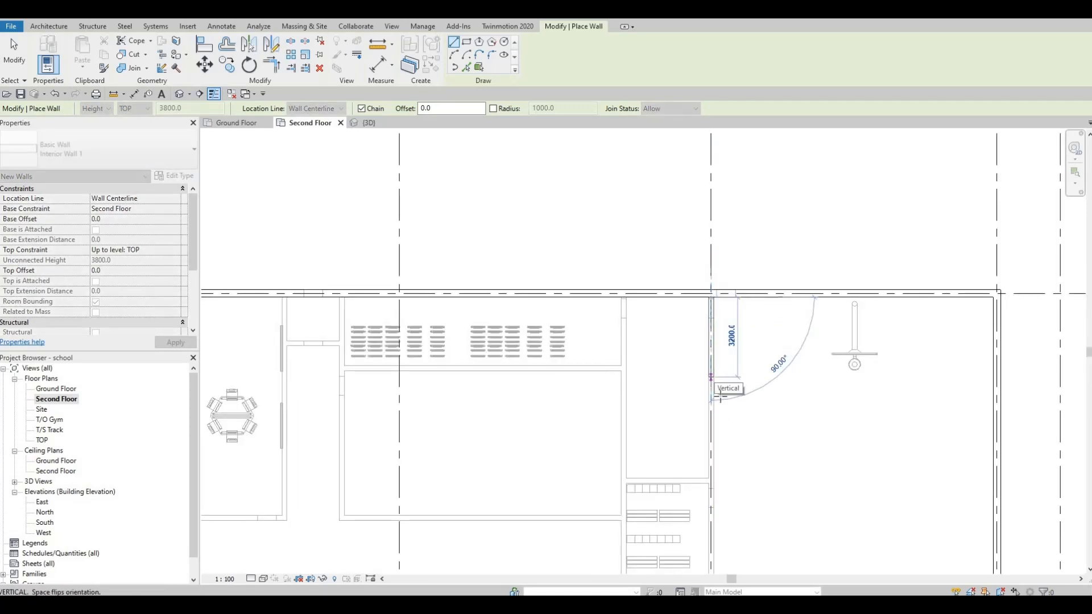
scroll(716, 230, "down", 3)
scroll(694, 324, "up", 4)
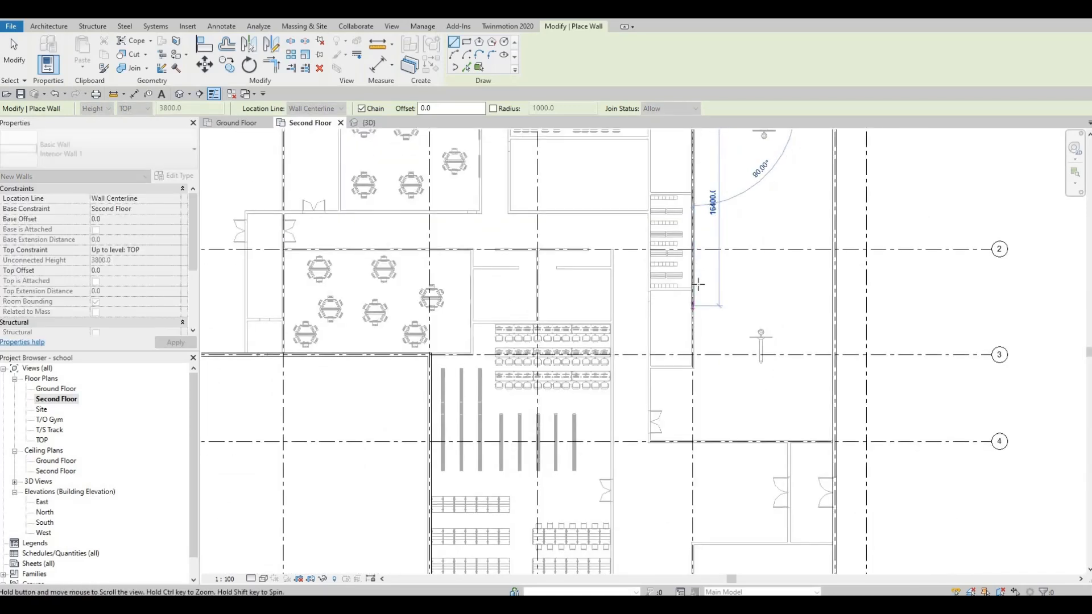
scroll(697, 322, "up", 4)
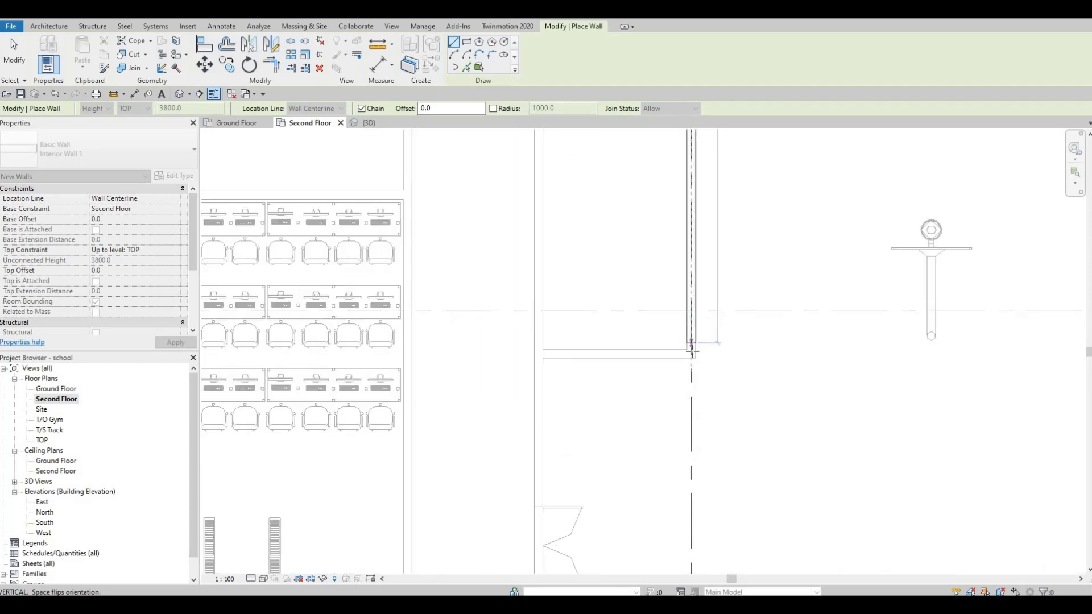
left_click(691, 353)
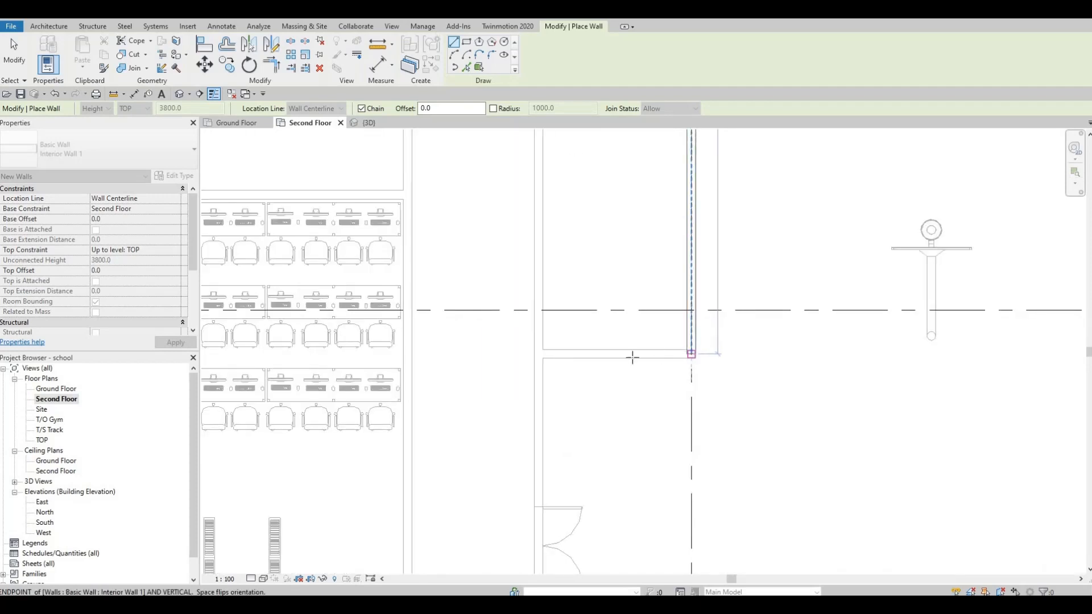
- Continue the gym wall 3500 mm towards grid G, then 6000 mm down to grid 4, tracing the underlay
left_click(540, 354)
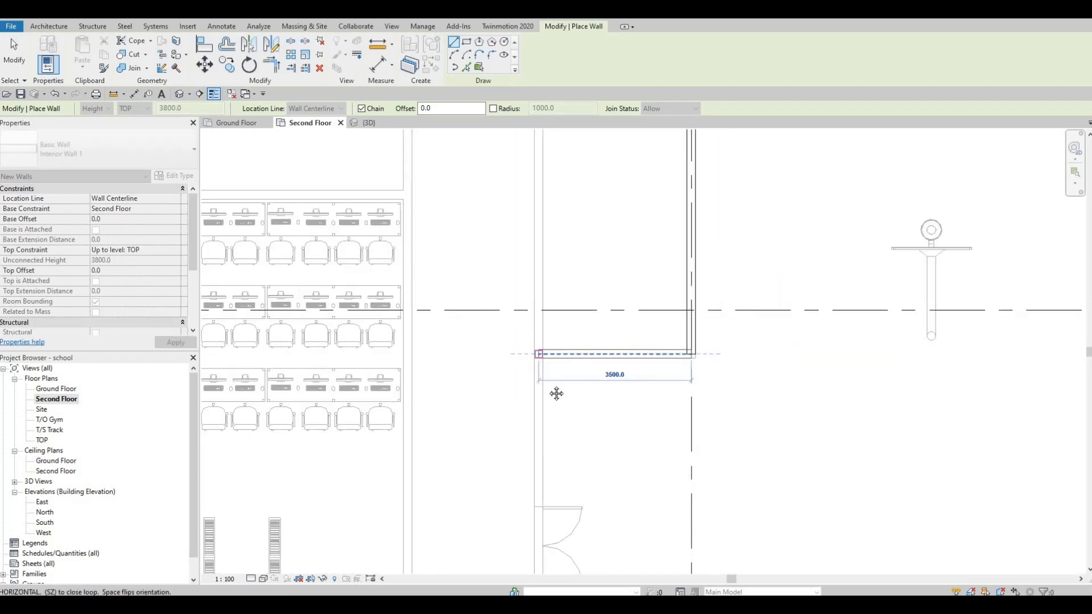
scroll(546, 426, "down", 5)
scroll(544, 416, "down", 1)
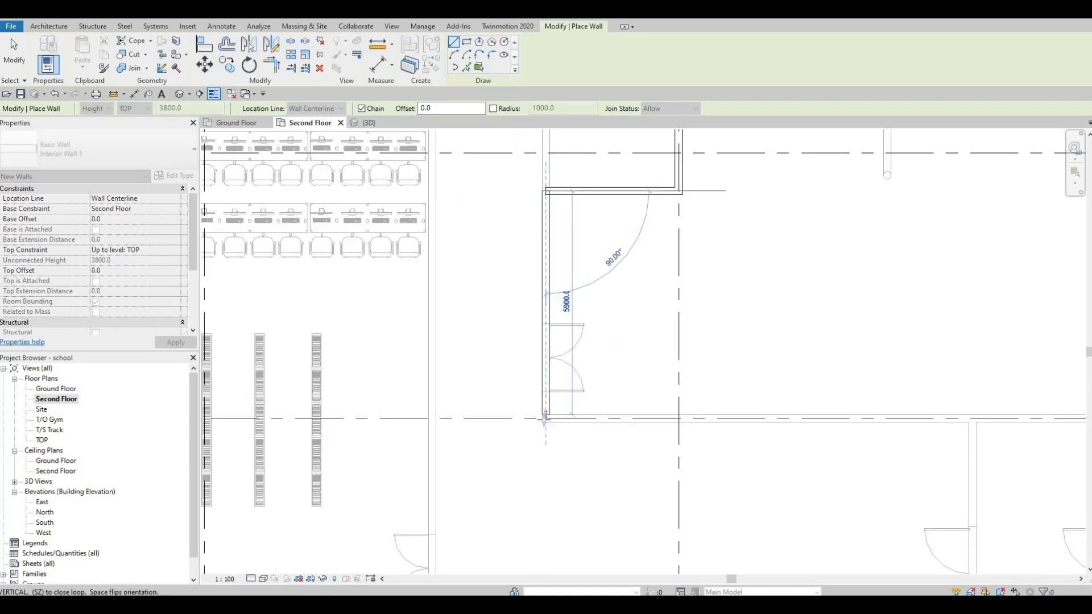
scroll(545, 419, "down", 1)
scroll(546, 419, "up", 1)
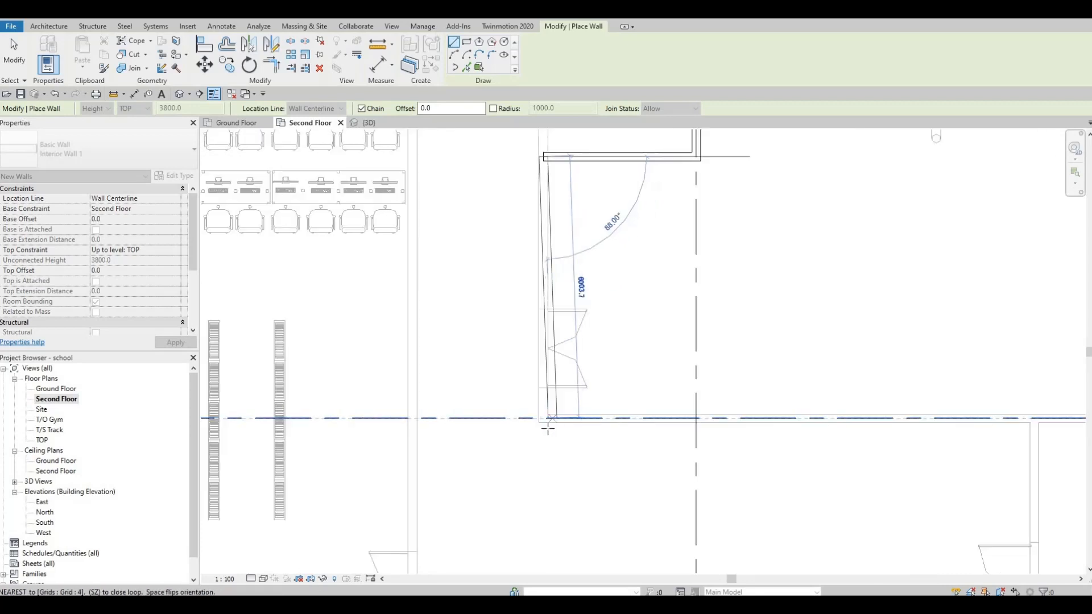
left_click(545, 418)
- Run the gym's interior wall along grid 4 to the exterior wall at grid I and end the wall chain there
scroll(653, 398, "down", 2)
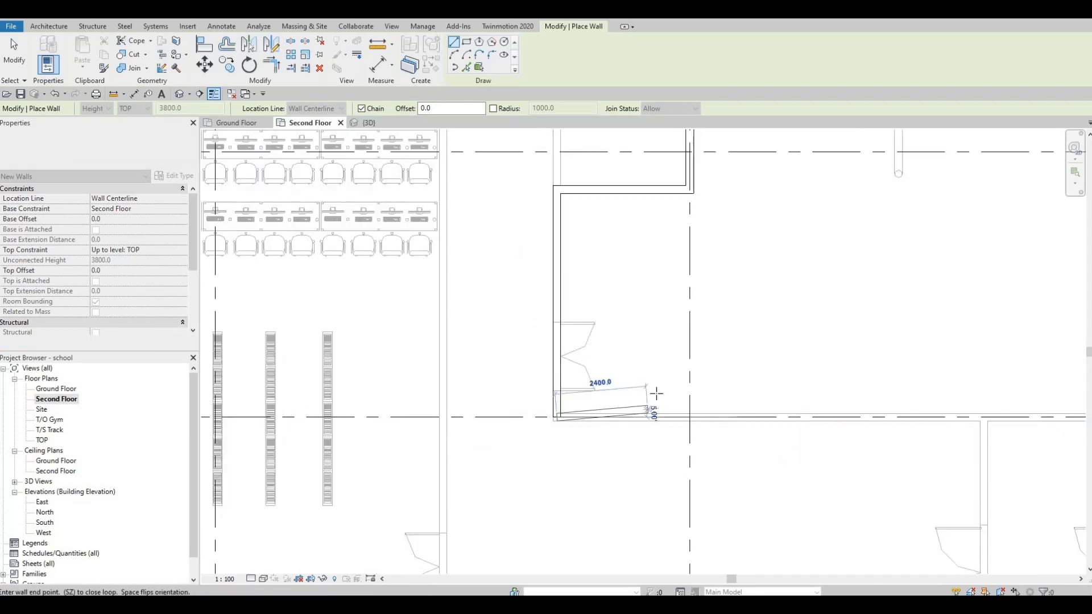
middle_click_drag(889, 392, 763, 375)
scroll(879, 394, "up", 2)
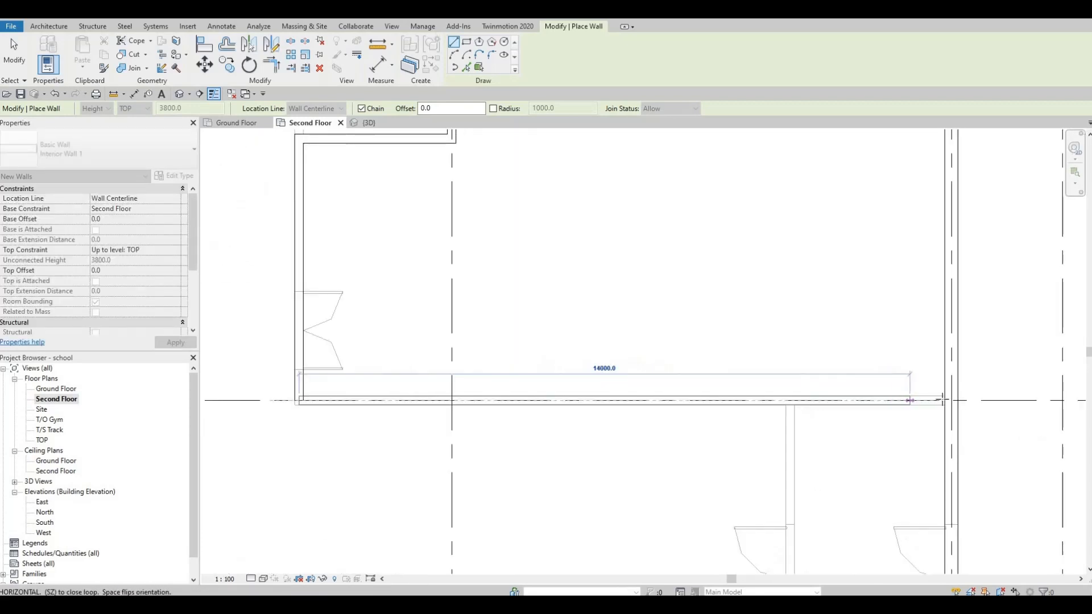
left_click(944, 400)
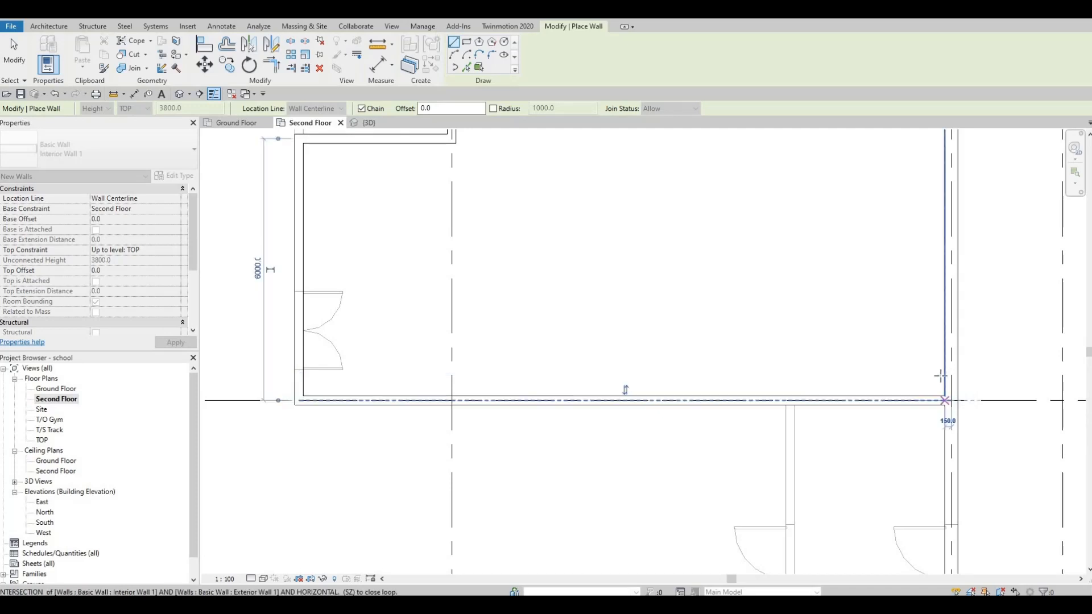
scroll(941, 386, "down", 2)
scroll(933, 379, "down", 3)
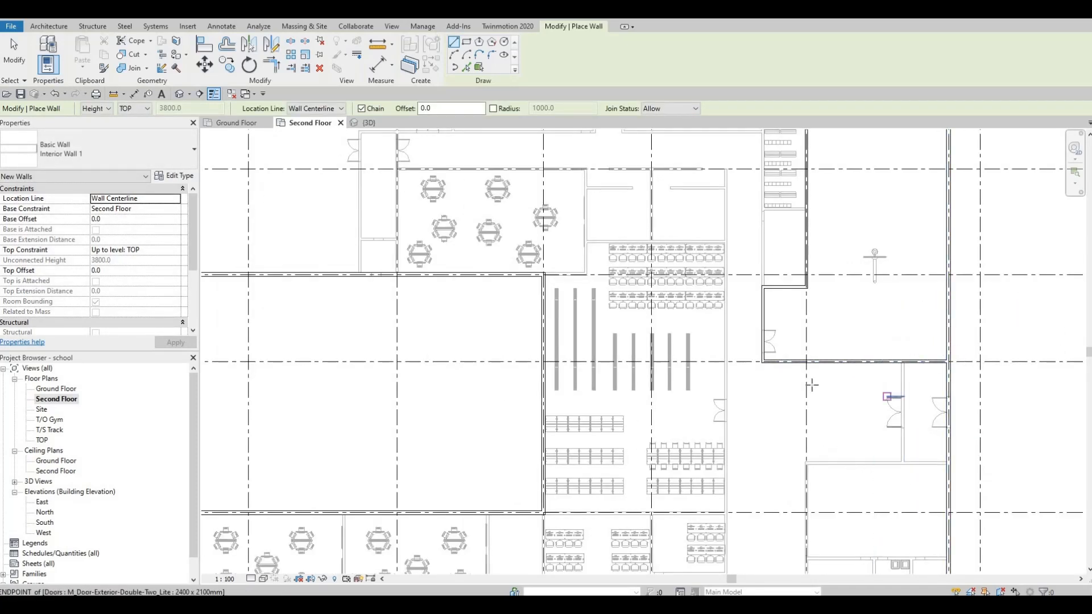
- Draw an interior wall about 6700 mm long over the underlay's corridor wall above grid 2, between grids G and H
scroll(814, 378, "down", 2)
middle_click_drag(776, 382, 818, 498)
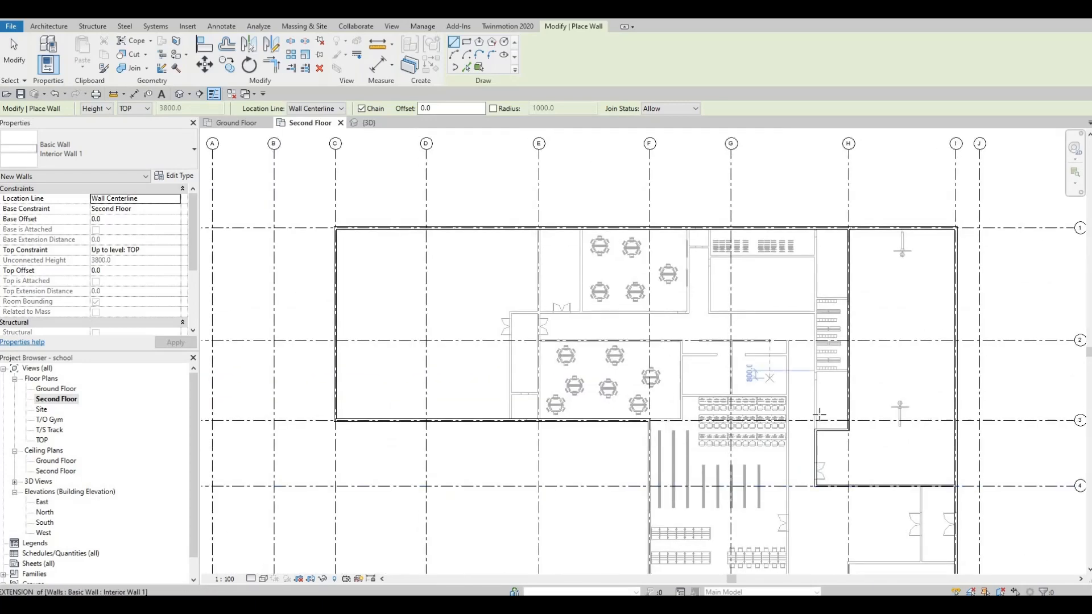
middle_click_drag(856, 336, 871, 353)
scroll(870, 359, "up", 4)
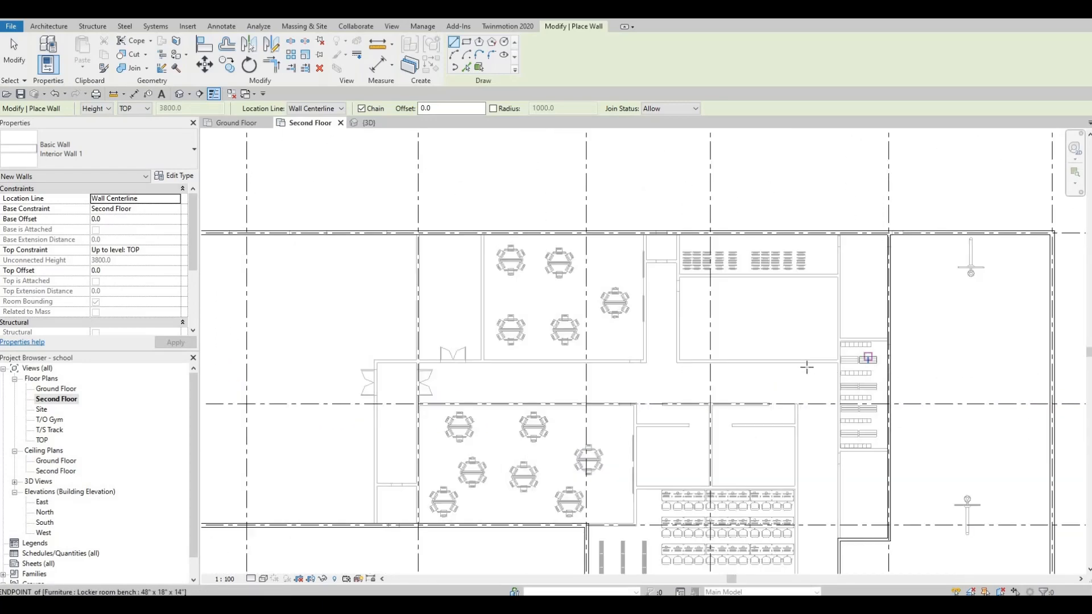
scroll(818, 364, "up", 2)
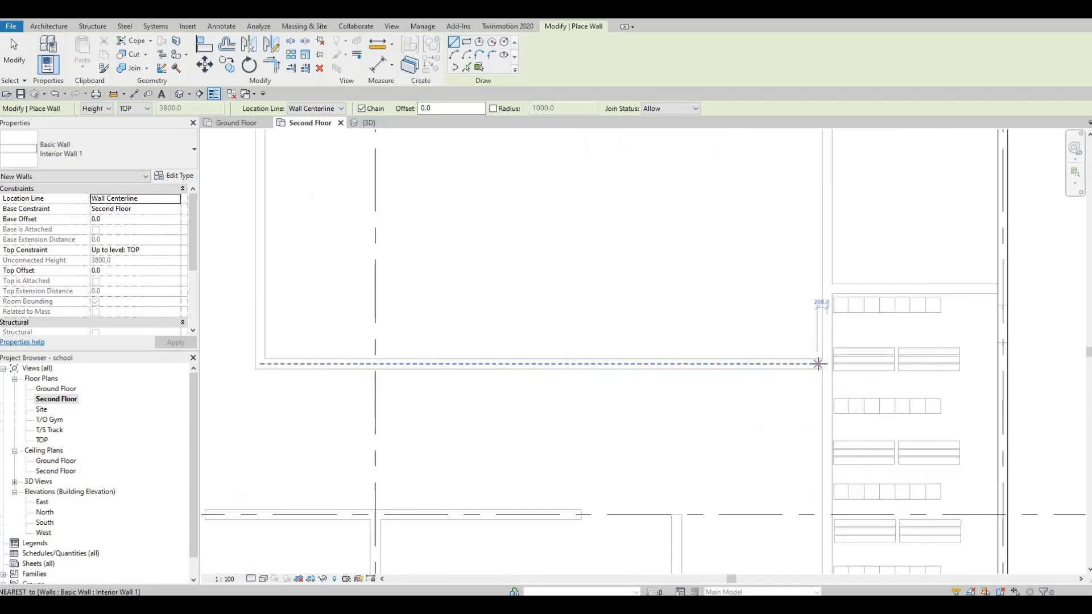
left_click(818, 364)
left_click(486, 364)
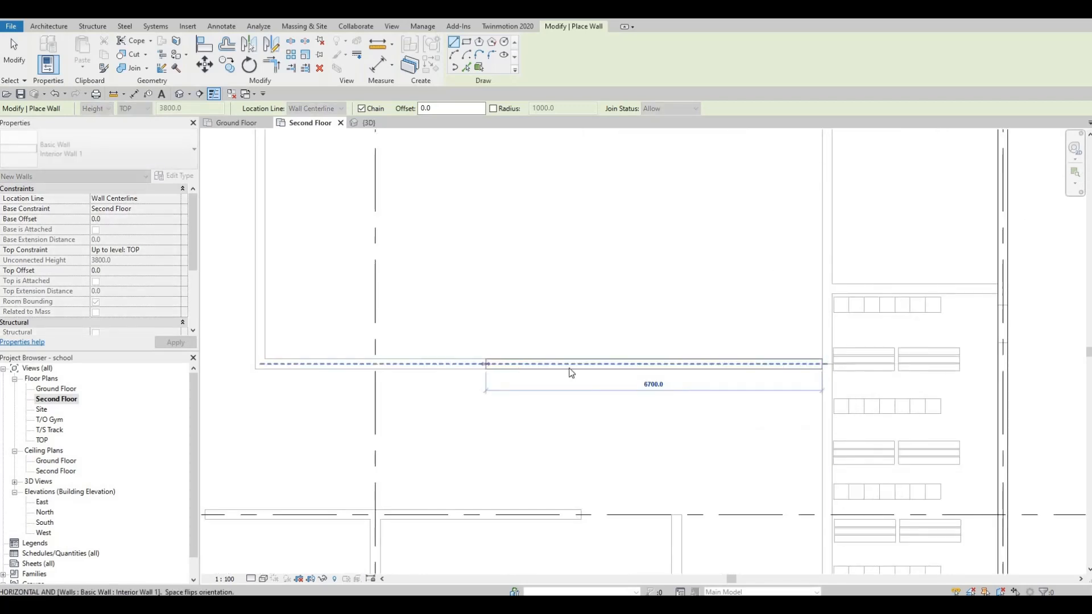
key("Escape")
key("Escape")
- Extend the new corridor wall's end near the locker room to the gym wall on grid H
left_click(825, 367)
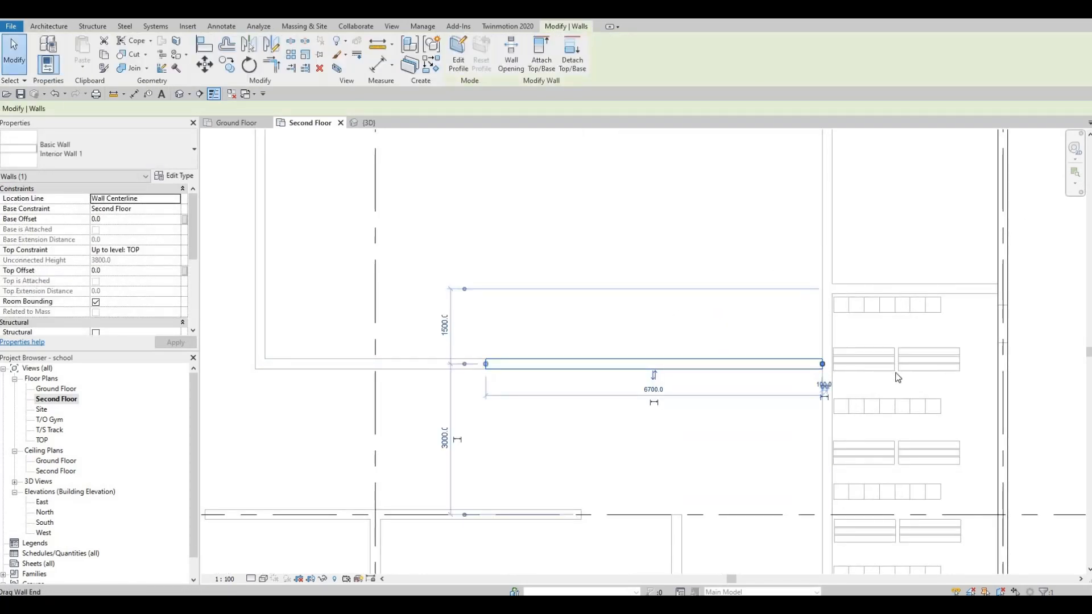
scroll(822, 369, "down", 2)
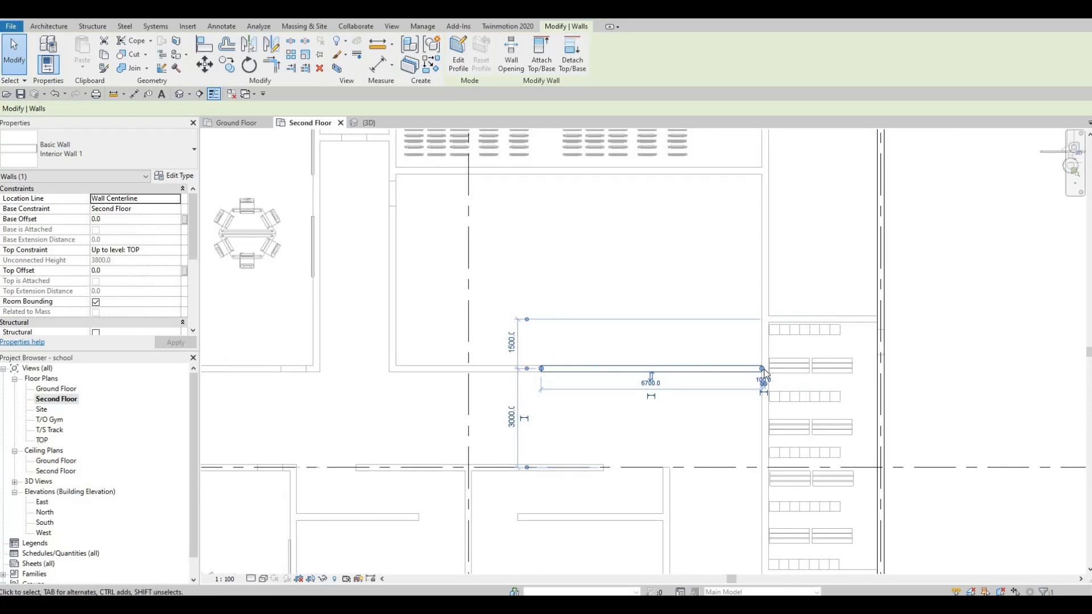
left_click_drag(871, 367, 878, 369)
left_click(915, 372)
- Stretch the corridor wall's opposite end across the building to the exterior wall on grid C
scroll(918, 376, "down", 4)
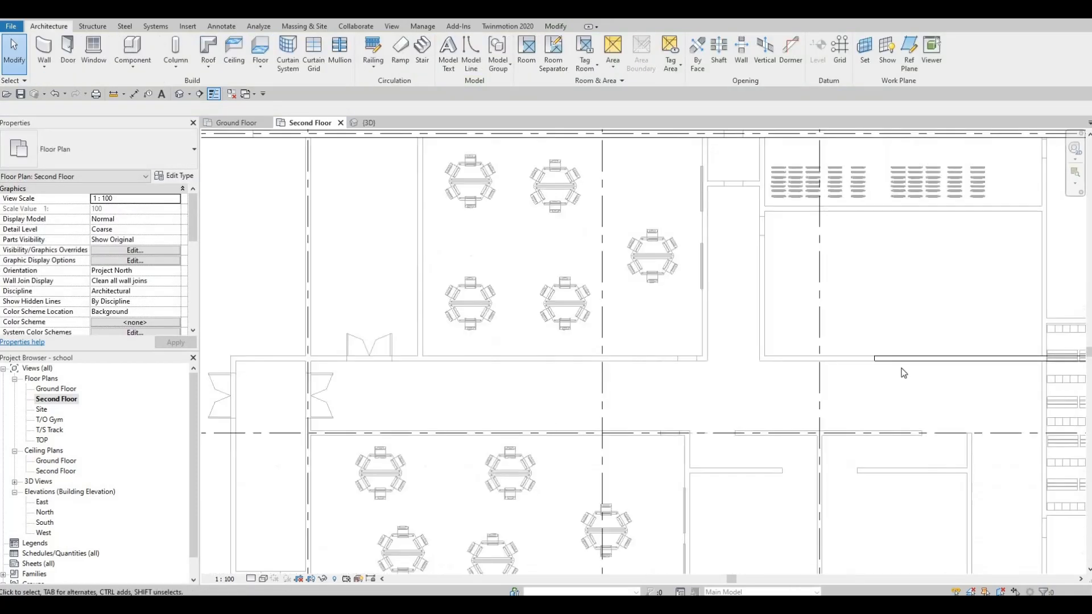
left_click(895, 365)
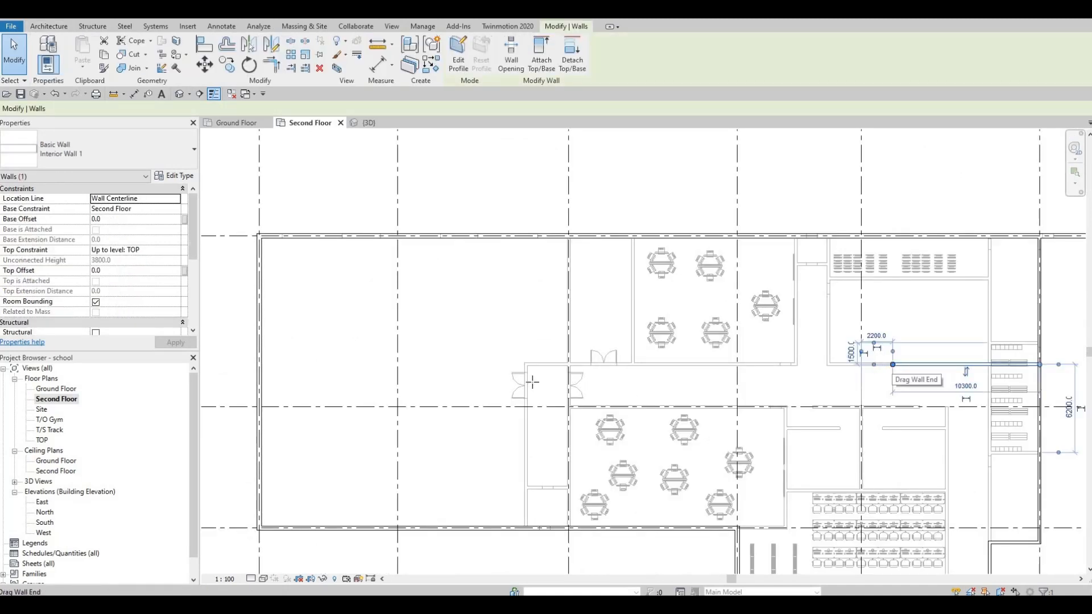
left_click_drag(532, 382, 273, 373)
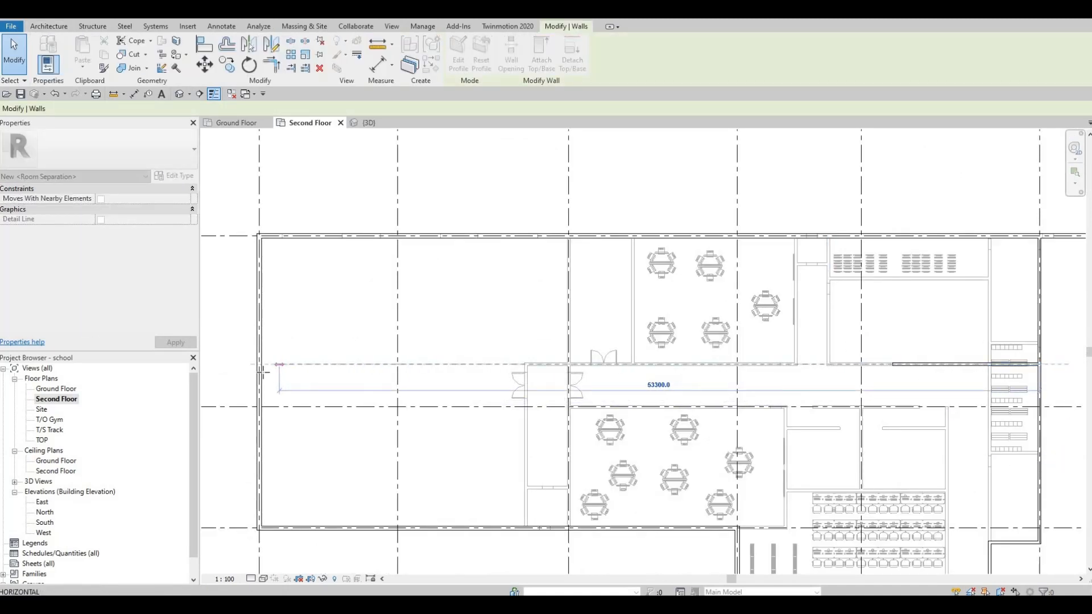
scroll(403, 329, "down", 3)
middle_click_drag(259, 344, 426, 303)
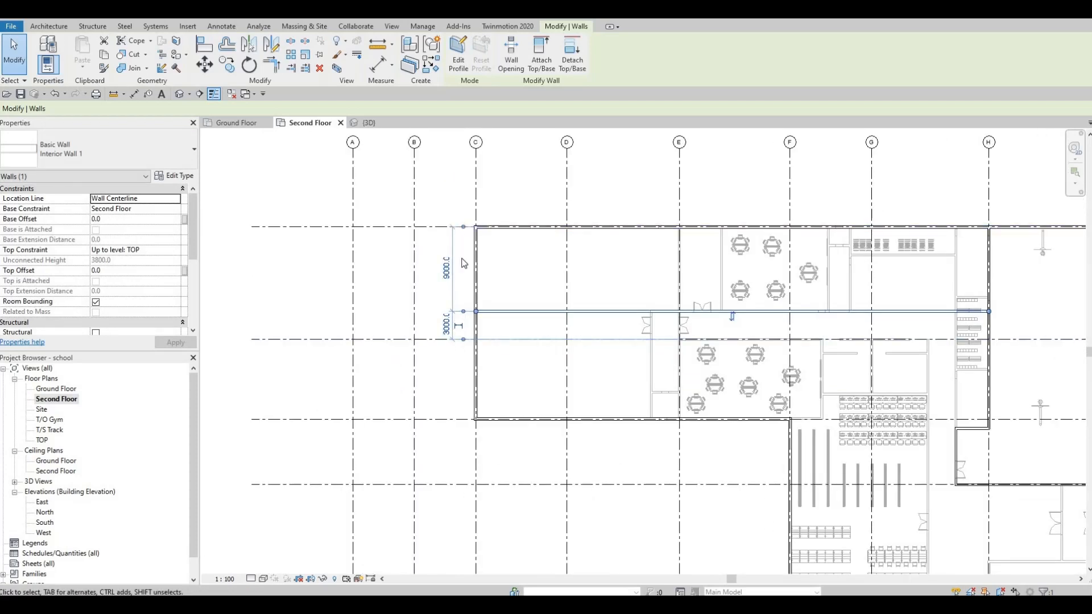
middle_click_drag(479, 337, 486, 396)
middle_click_drag(628, 406, 607, 316)
middle_click_drag(694, 311, 684, 319)
key("Escape")
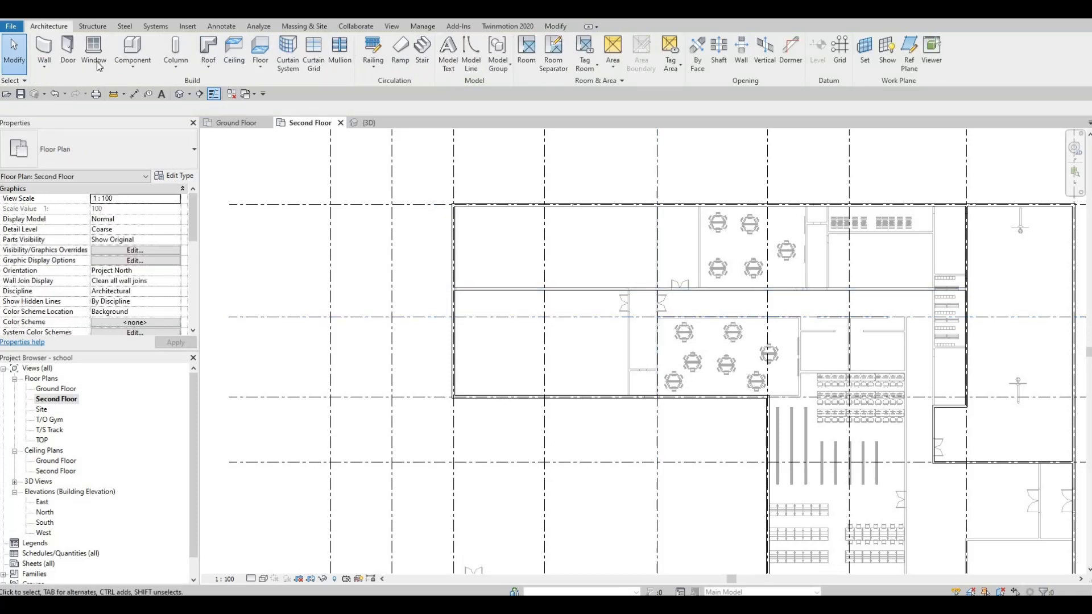
- Draw a short interior wall along grid 2, crossing grid G over the underlay wall
left_click(48, 51)
scroll(923, 342, "up", 5)
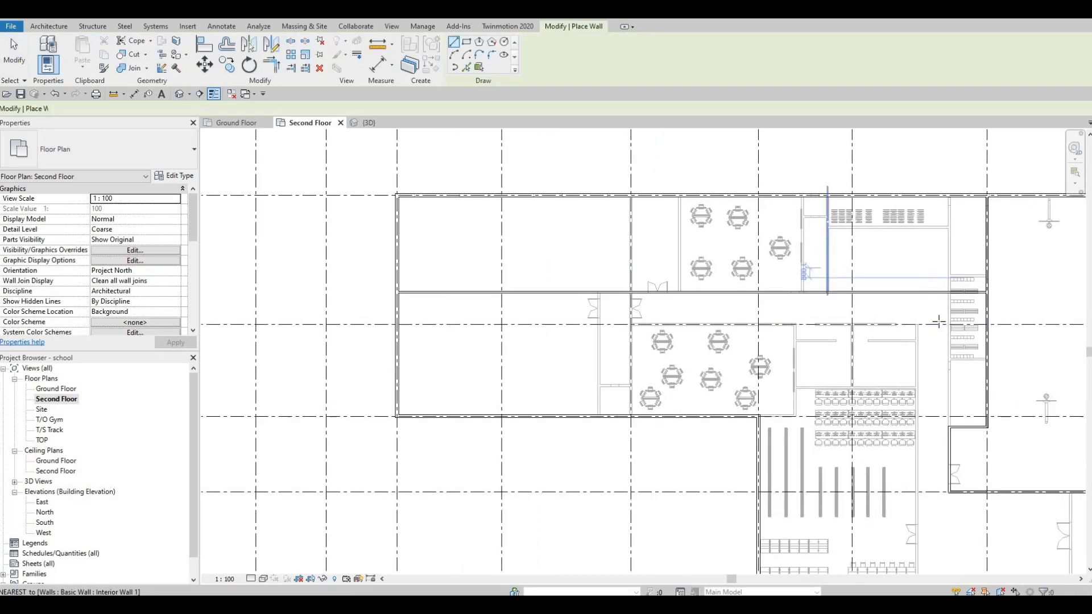
left_click(615, 342)
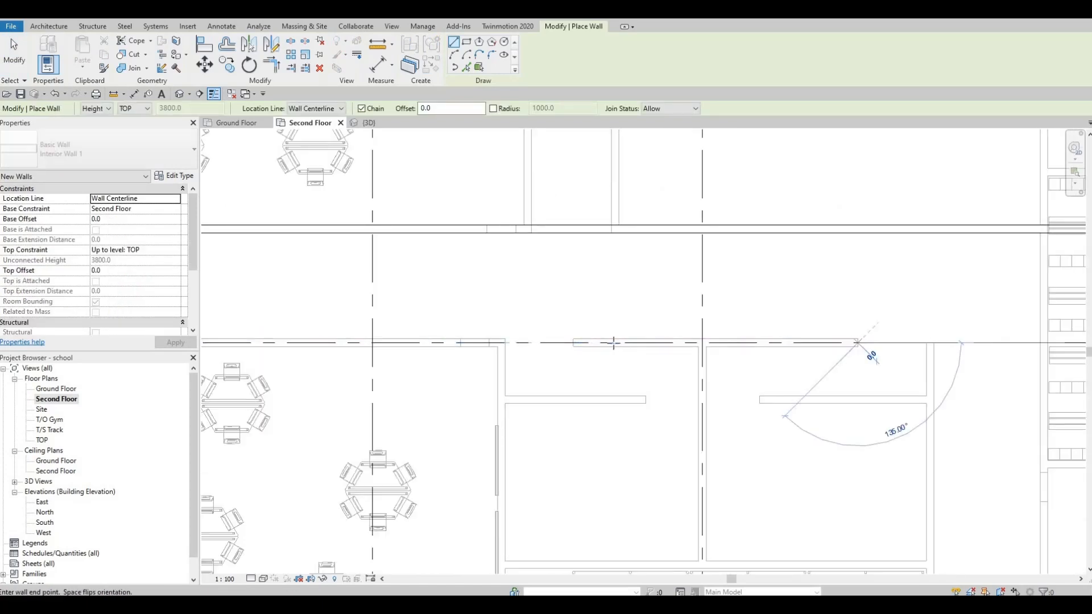
left_click(858, 343)
key("Escape")
key("Escape")
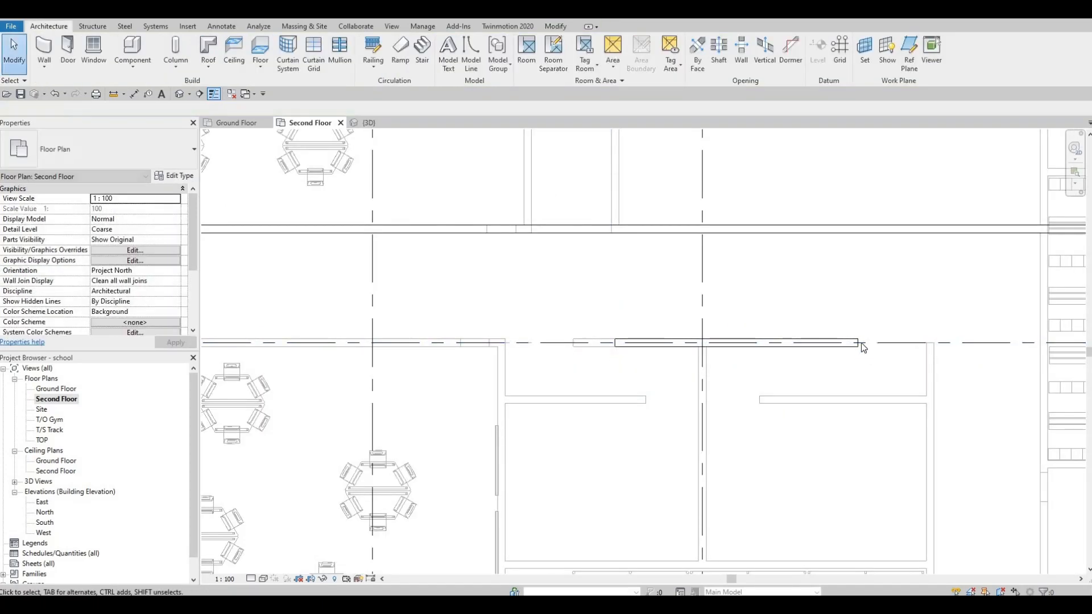
- Extend the grid 2 wall to the gym wall on grid H, for a length of 14800 mm
left_click(841, 343)
middle_click_drag(859, 343, 766, 342)
left_click_drag(765, 341, 1082, 335)
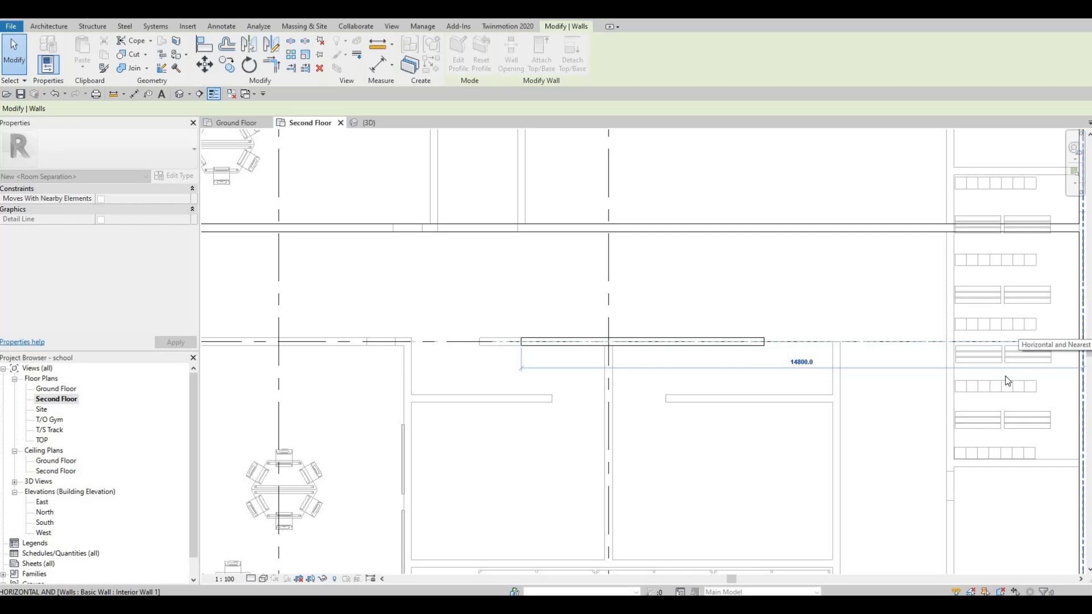
middle_click_drag(847, 347, 569, 331)
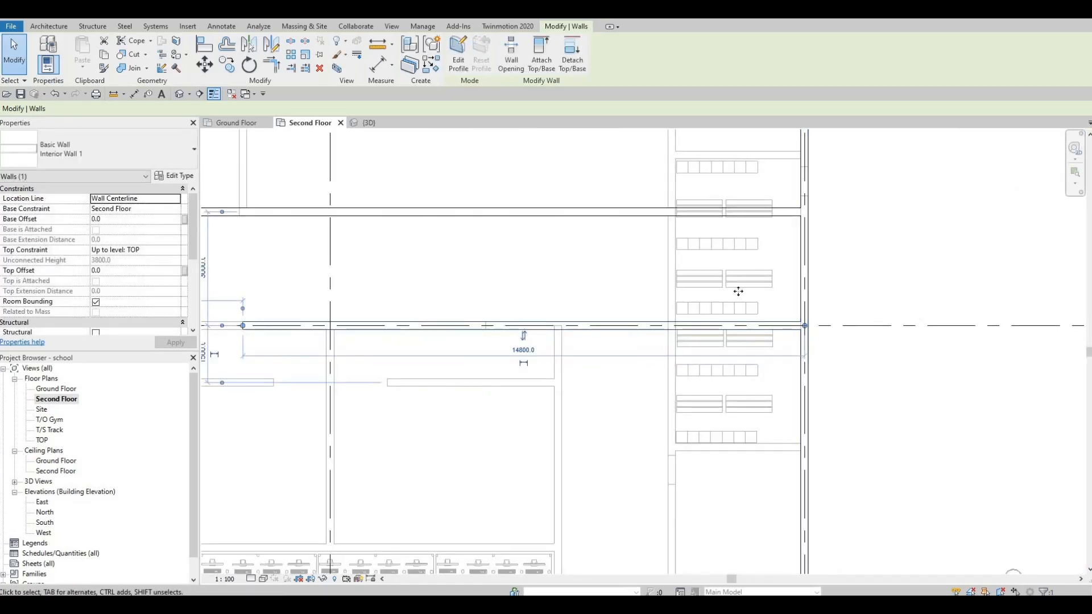
scroll(738, 291, "down", 2)
scroll(841, 284, "up", 1)
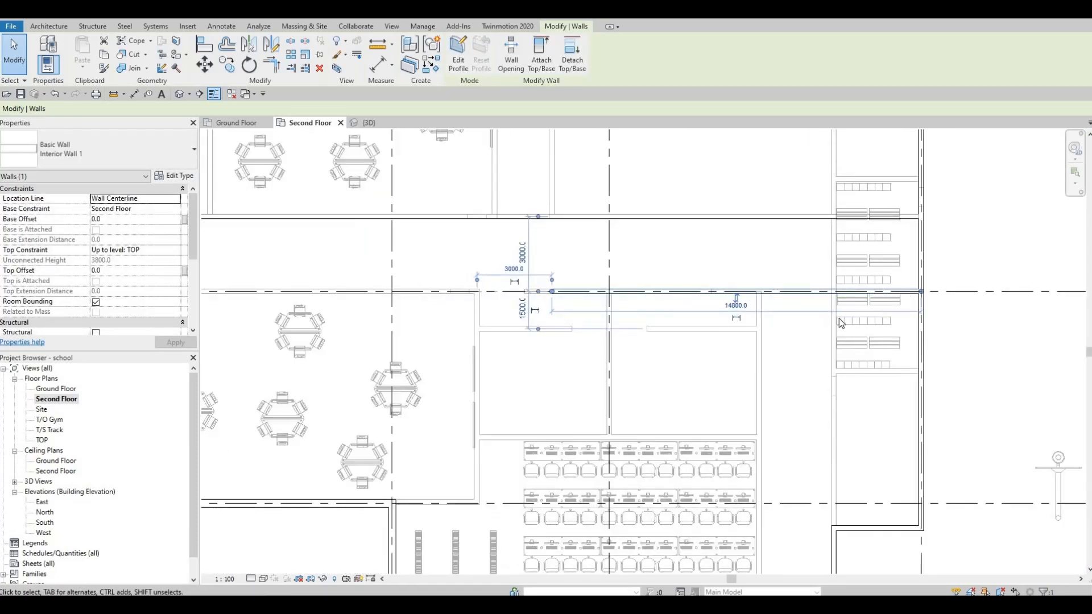
- Stretch the grid 2 wall's free end to the exterior wall on grid C
scroll(845, 310, "down", 3)
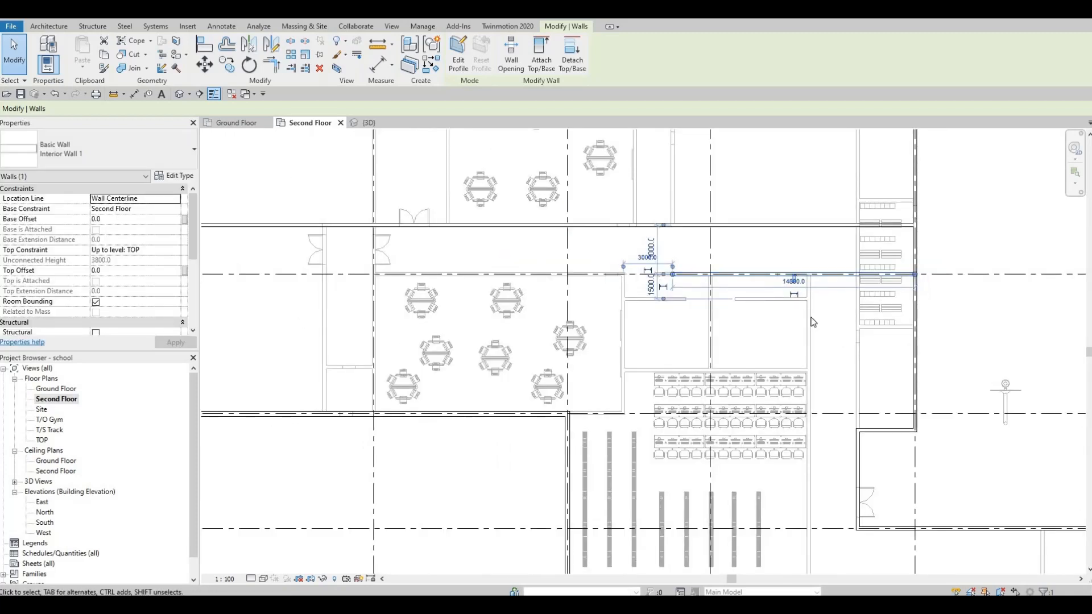
middle_click_drag(845, 361, 894, 357)
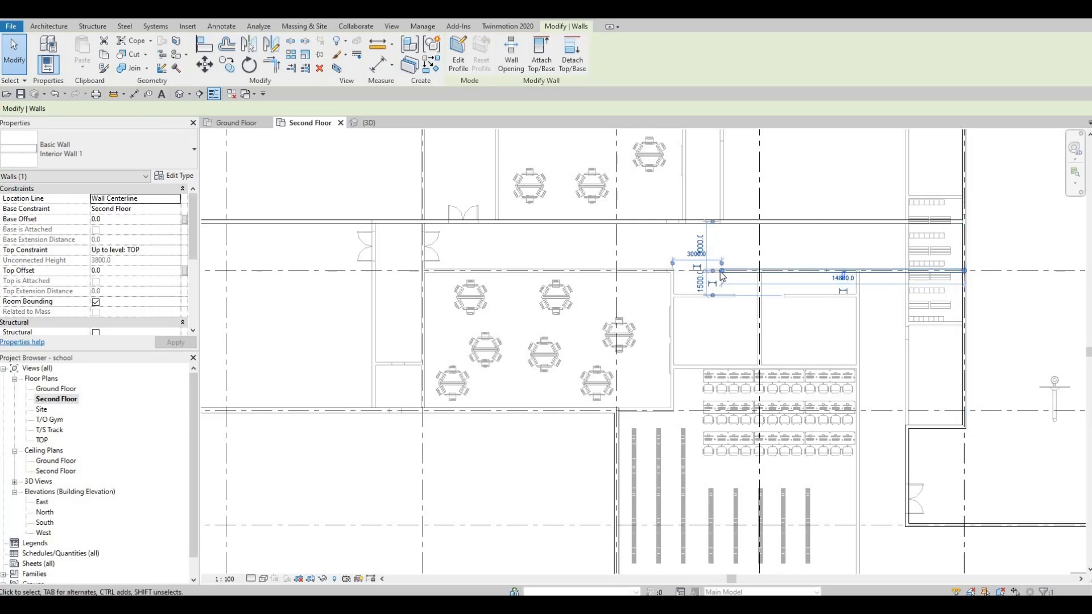
scroll(645, 291, "down", 1)
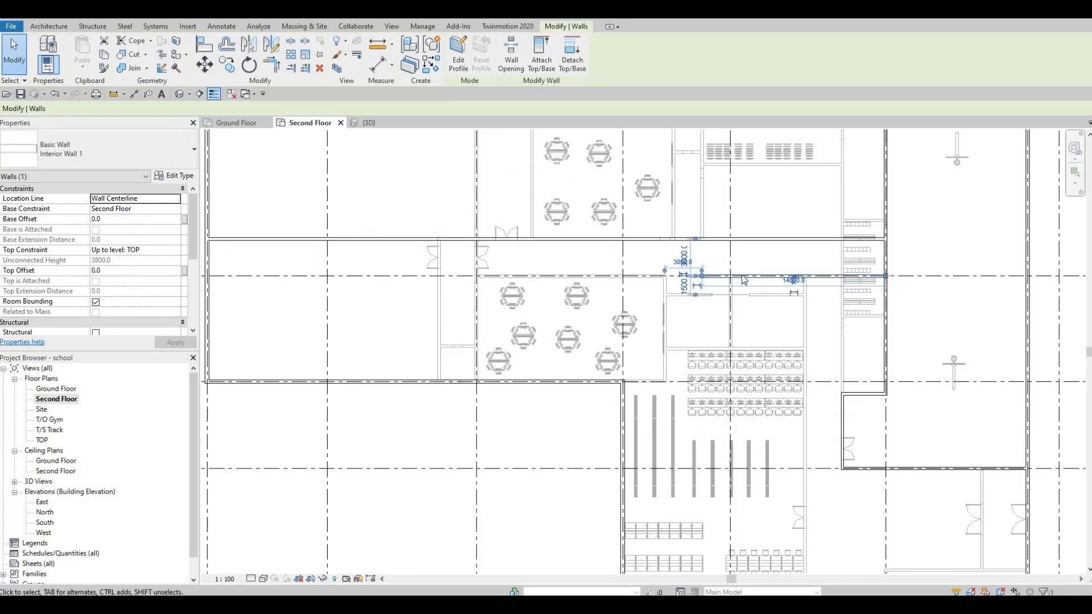
middle_click_drag(646, 291, 760, 291)
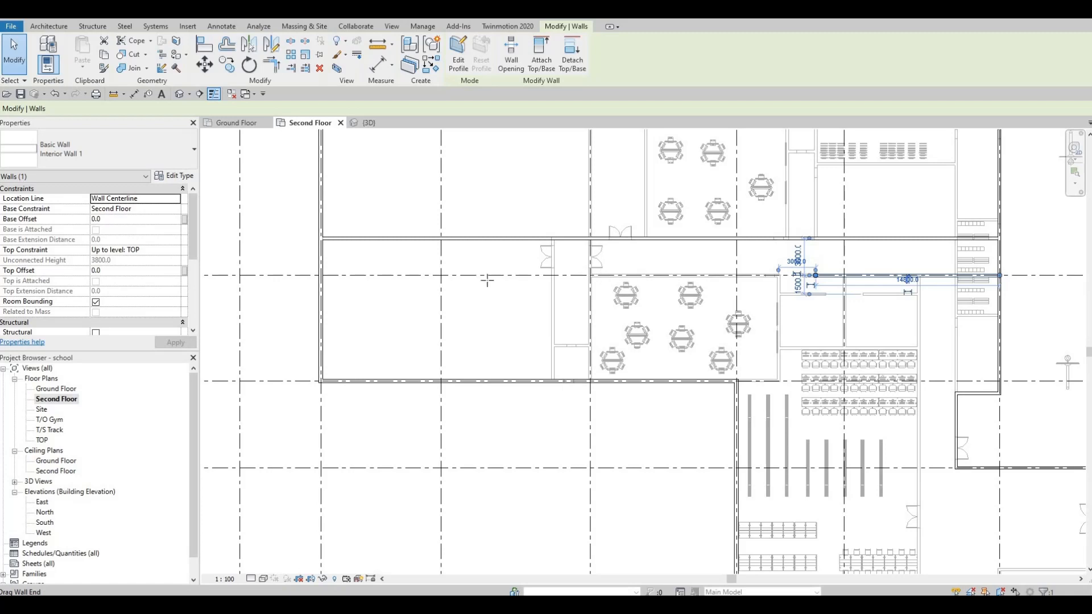
left_click_drag(487, 280, 371, 287)
left_click(811, 282)
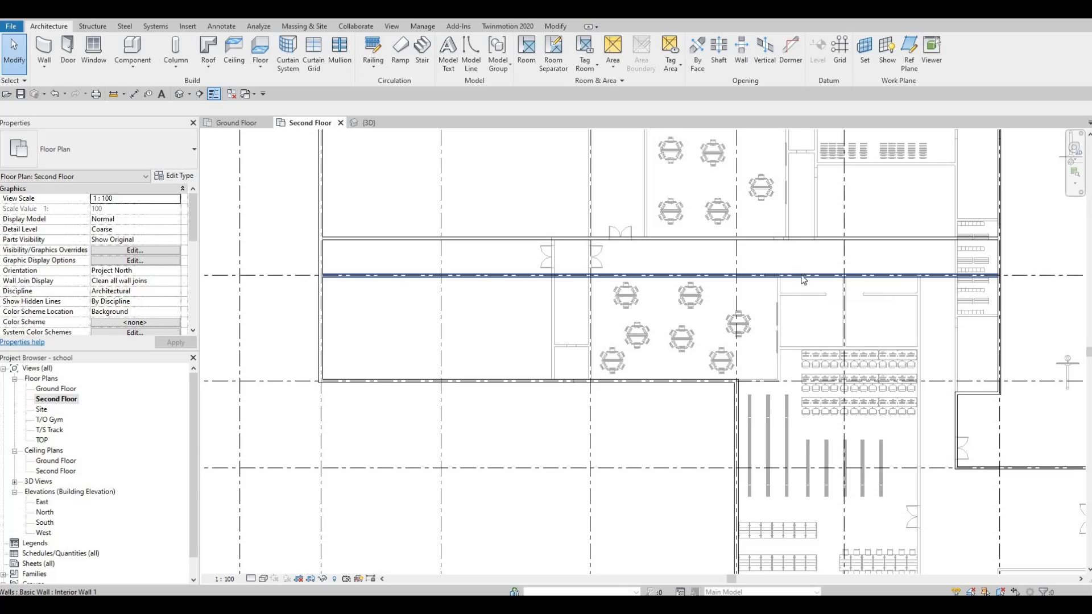
- Split the grid 2 wall at two points between grids F and G and delete the segment between them
scroll(793, 284, "up", 3)
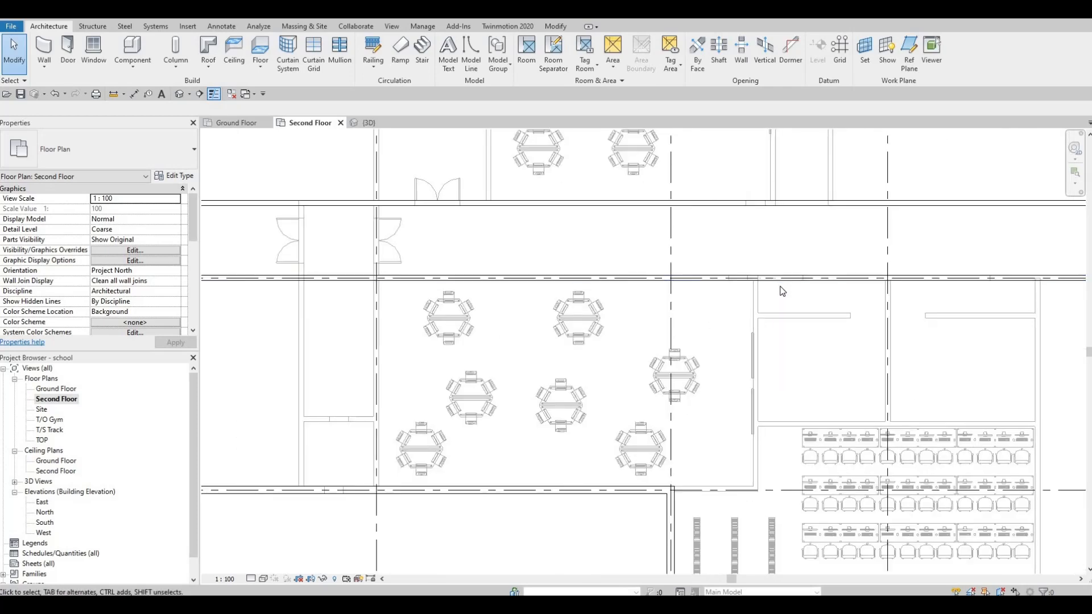
scroll(796, 300, "down", 2)
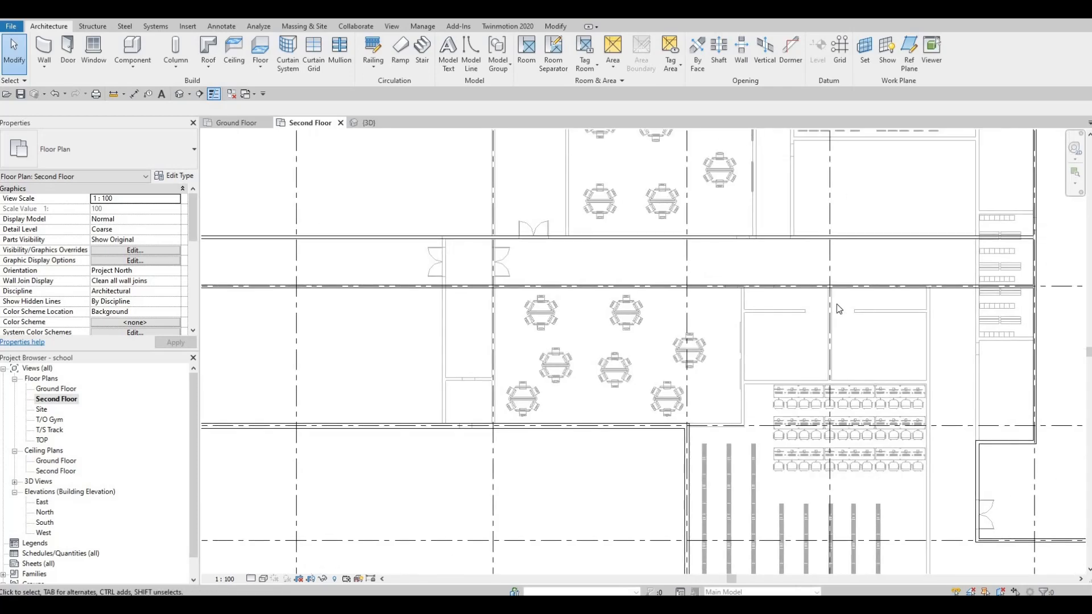
middle_click_drag(884, 303, 882, 308)
middle_click_drag(1002, 294, 995, 296)
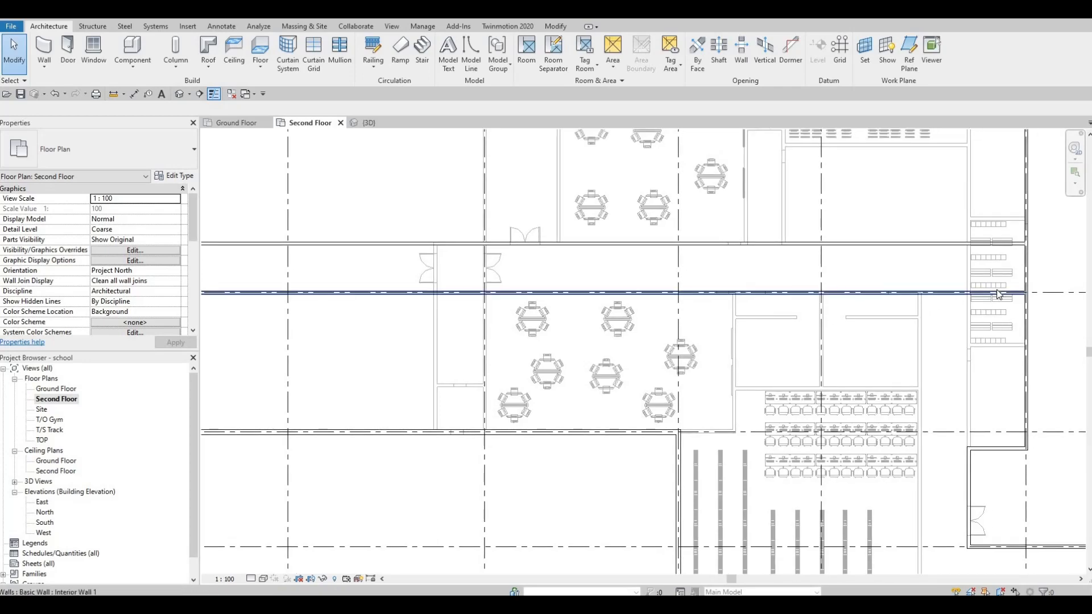
left_click(1018, 290)
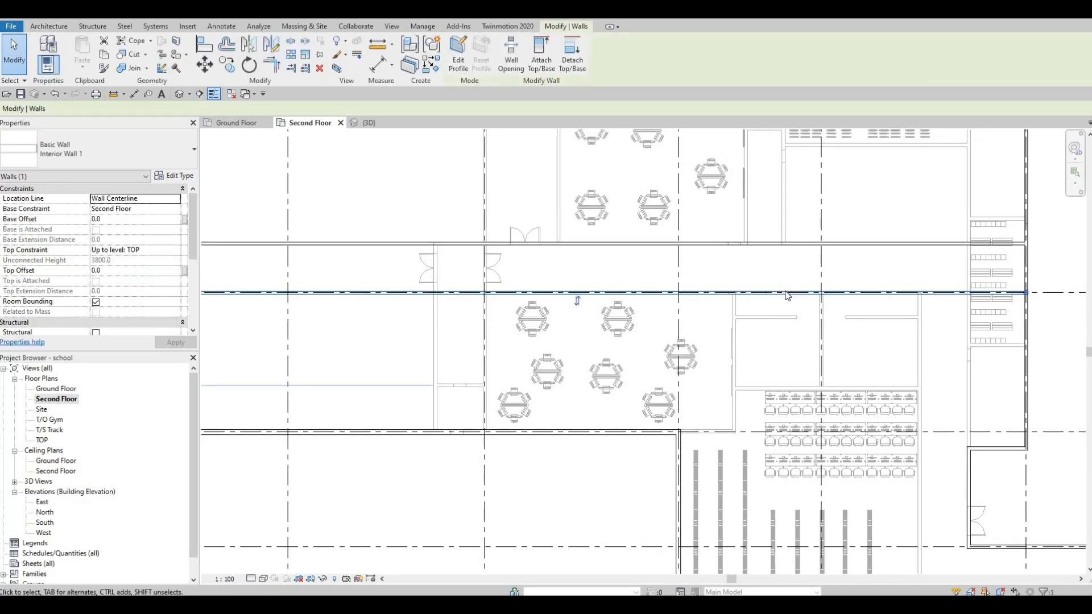
scroll(816, 304, "up", 2)
key("Escape")
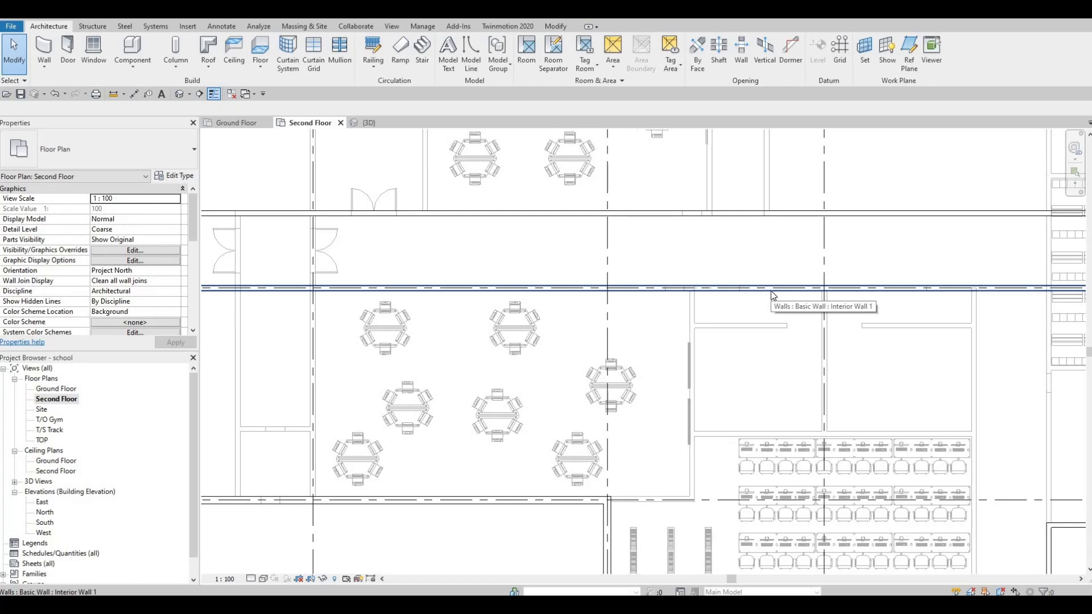
key("s")
key("l")
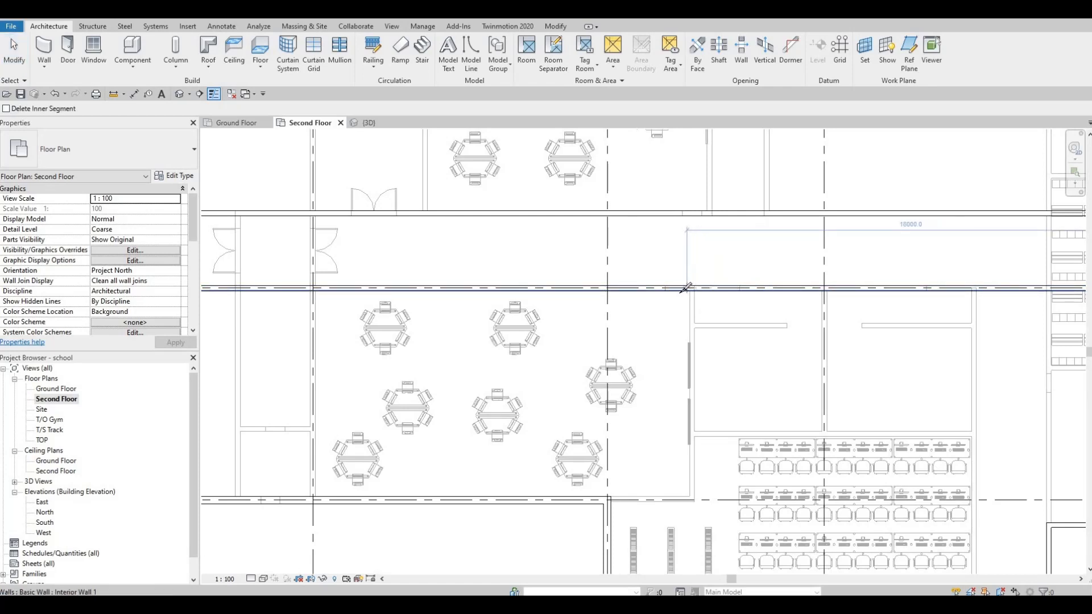
left_click(762, 287)
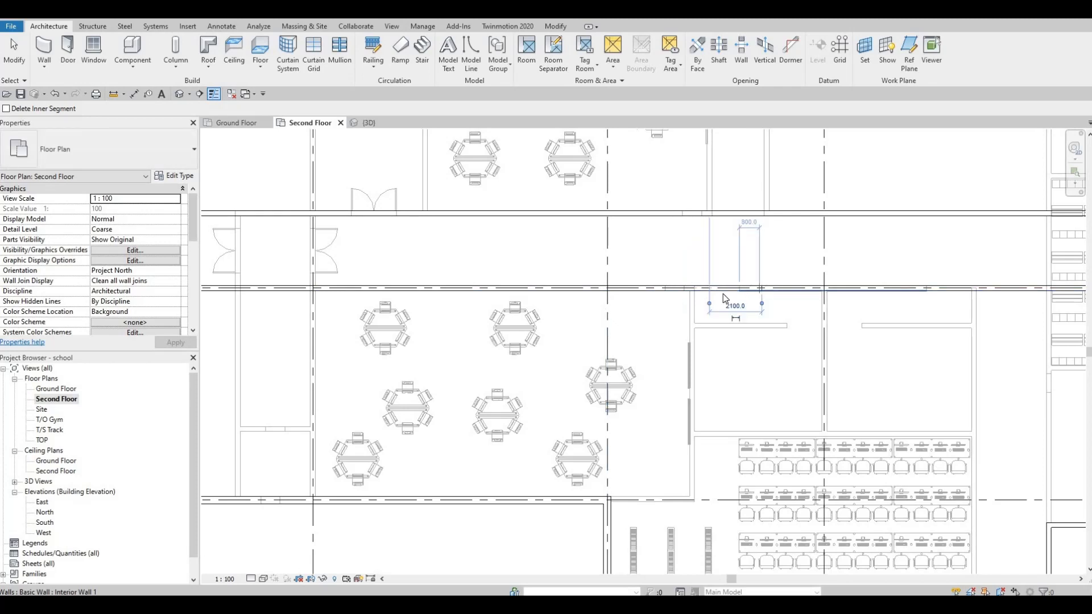
key("Escape")
left_click(725, 299)
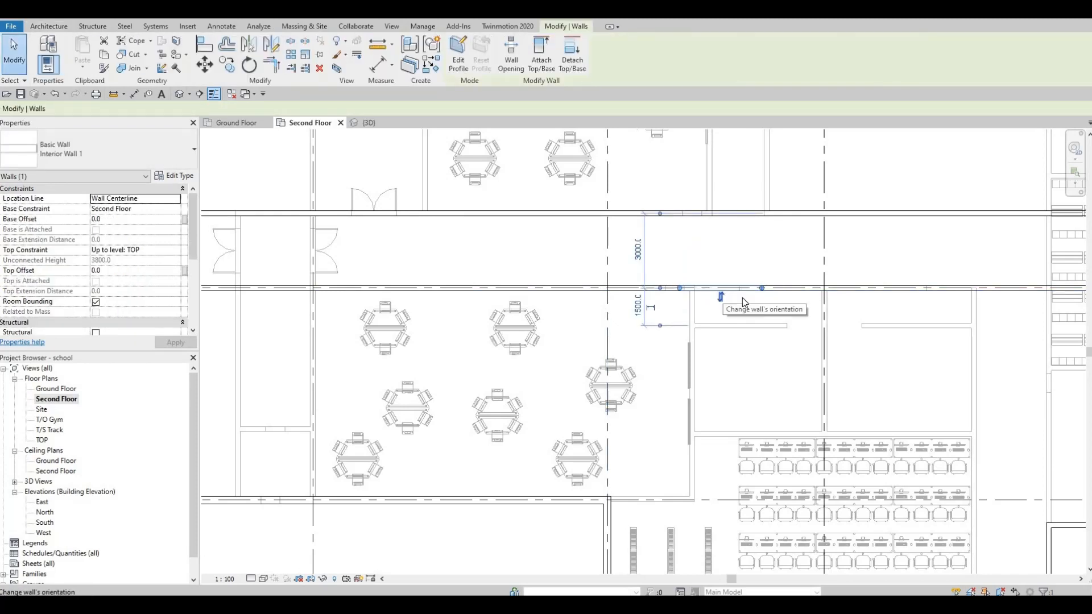
key("Delete")
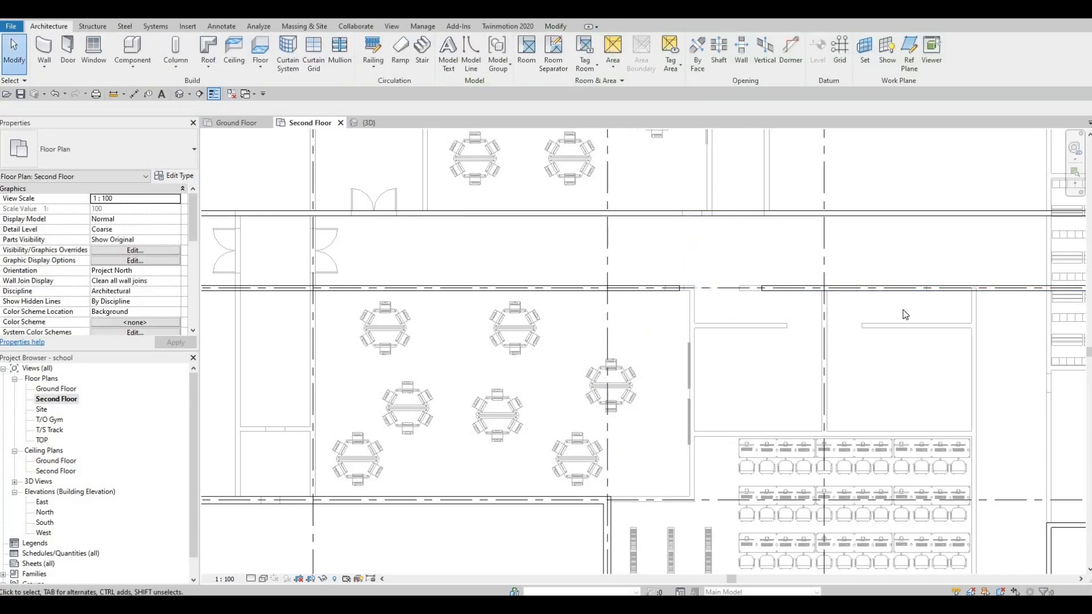
- Split the grid 2 wall at two points between grids G and H and delete the piece between the splits
key("s")
key("l")
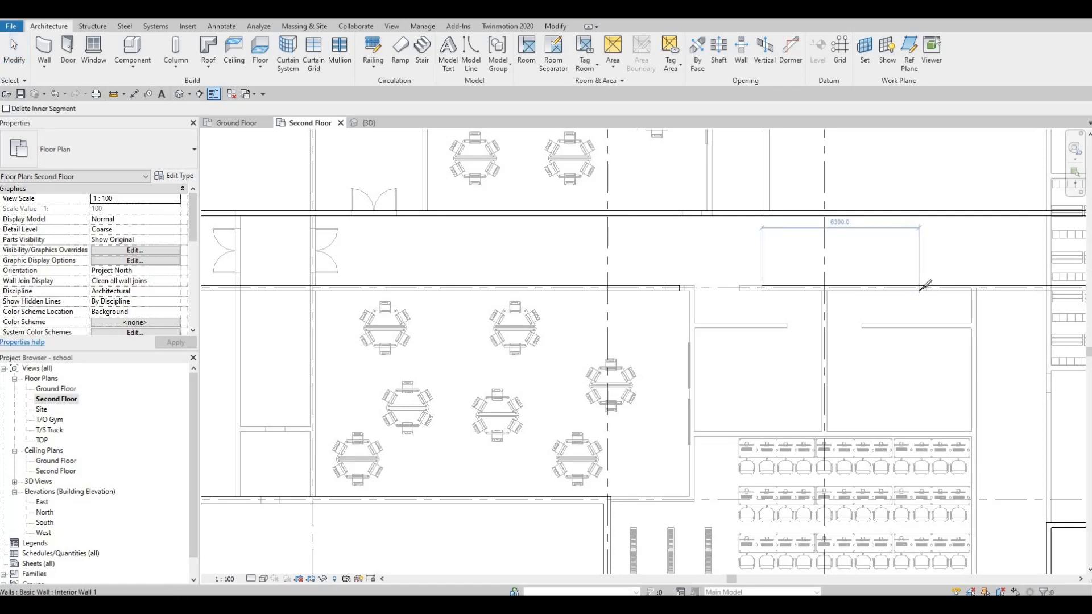
left_click(981, 289)
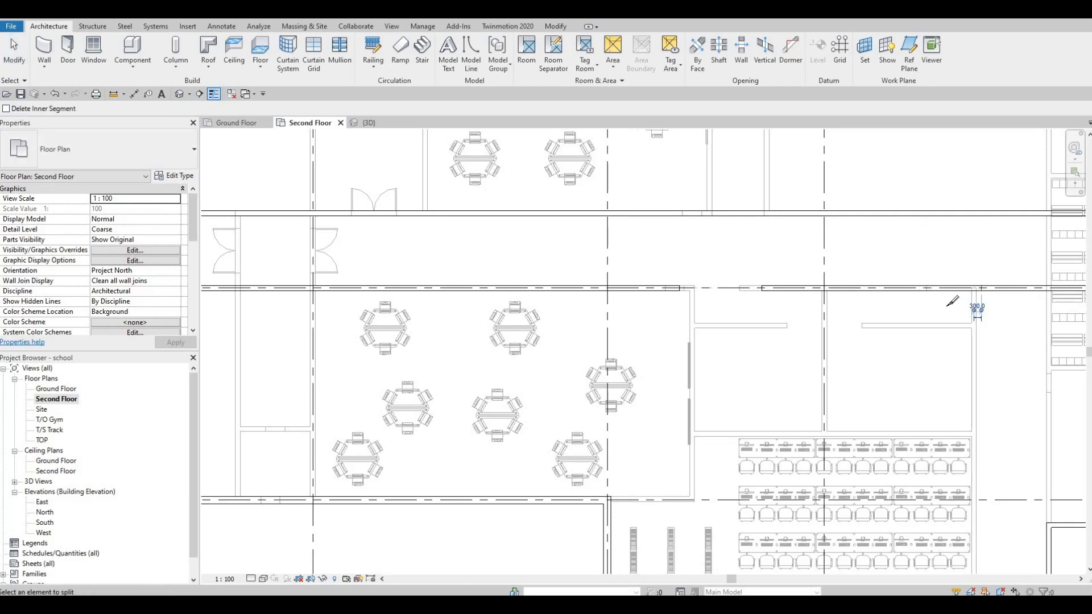
key("Escape")
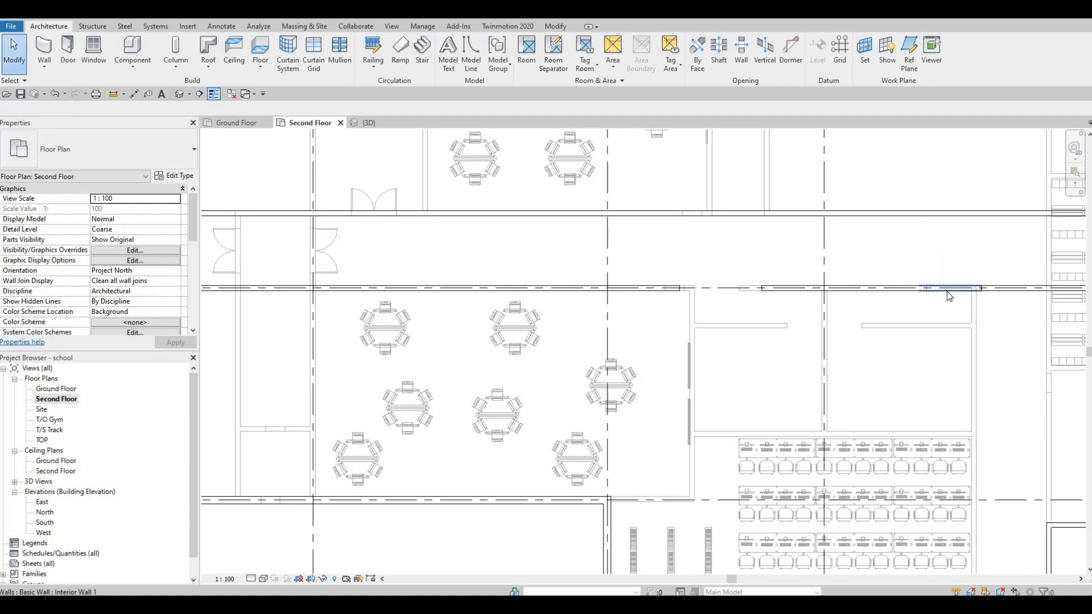
left_click(947, 296)
key("Escape")
scroll(853, 307, "up", 5)
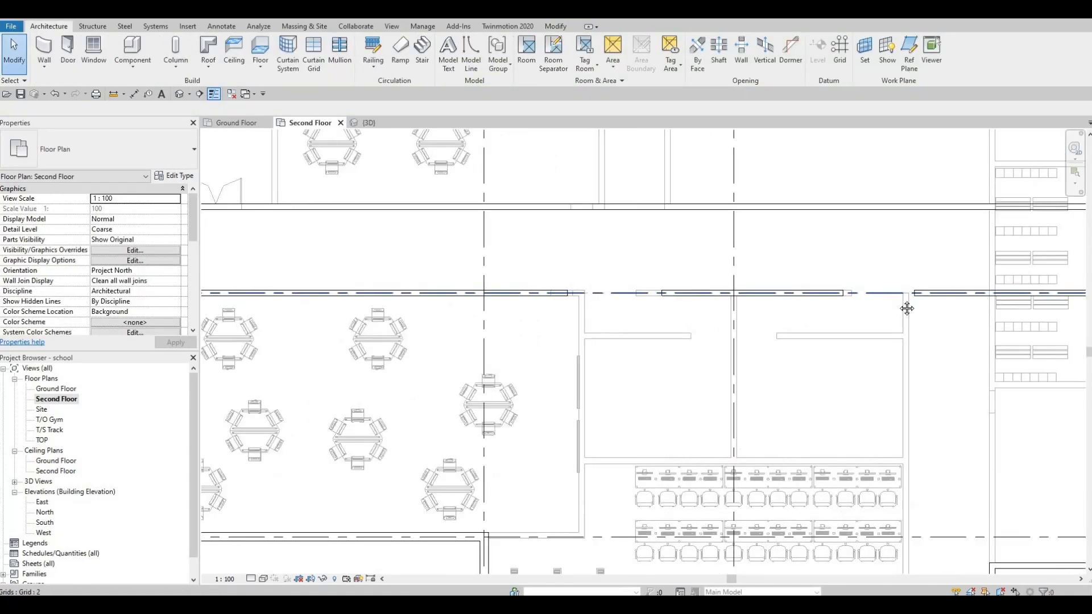
- Stretch both ends of the grid 2 wall piece crossing grid G to the underlay's opening edges, for a length of 7500 mm
middle_click_drag(789, 294, 724, 289)
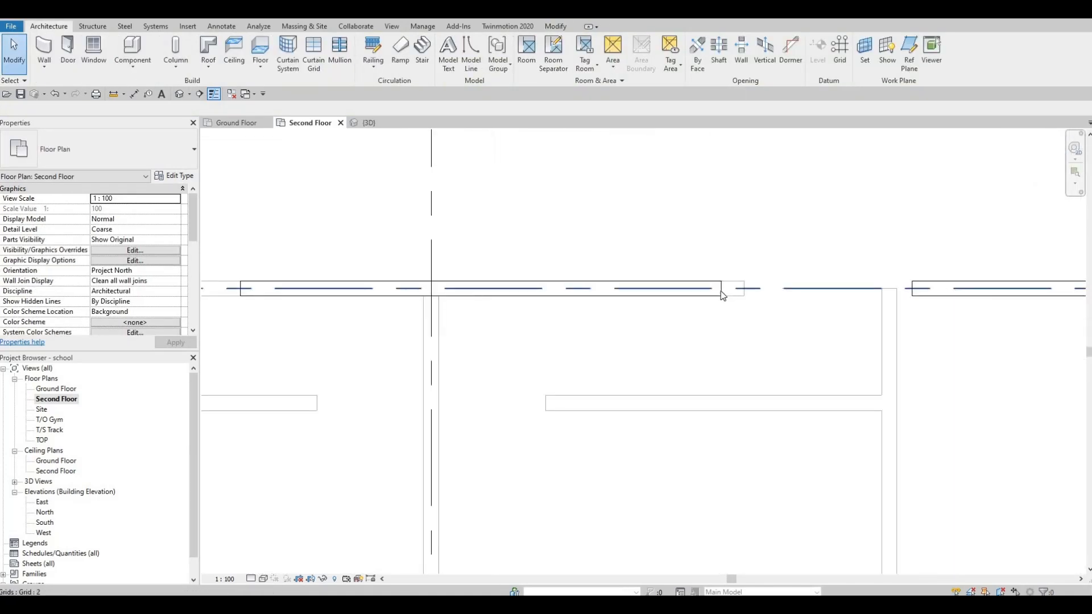
left_click(725, 288)
mouse_move(722, 289)
left_mouse_down()
mouse_move(750, 283)
mouse_move(744, 289)
left_mouse_up()
middle_click_drag(434, 290, 617, 286)
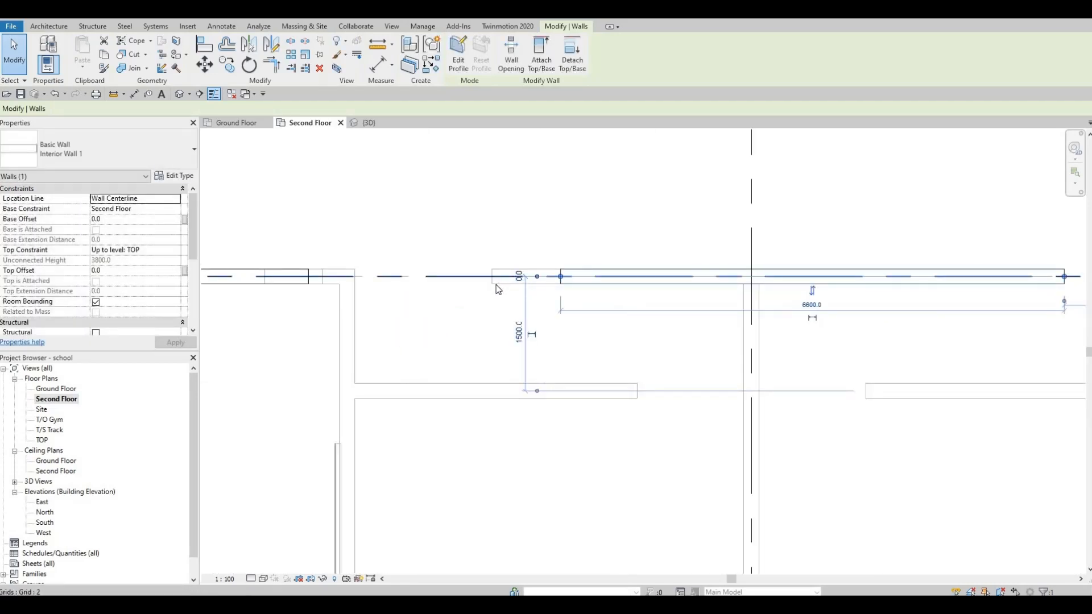
left_click_drag(560, 277, 490, 293)
middle_click_drag(464, 312, 532, 280)
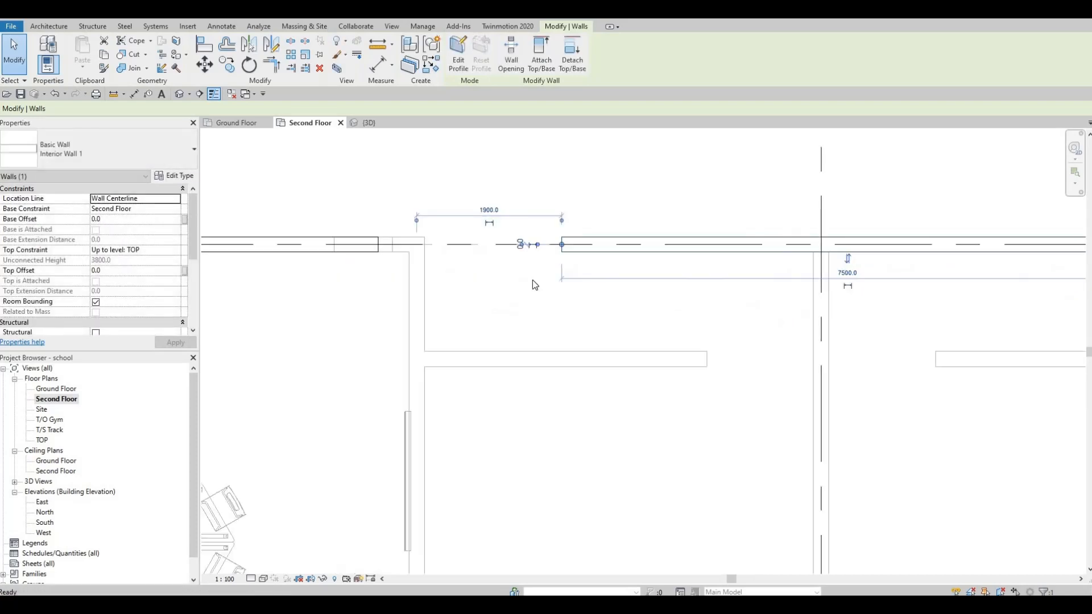
- Stretch the end of the long grid 2 wall between grids F and G to the corner of the underlay's room wall
scroll(568, 283, "down", 4)
middle_click_drag(460, 259, 613, 266)
key("Escape")
left_click(578, 263)
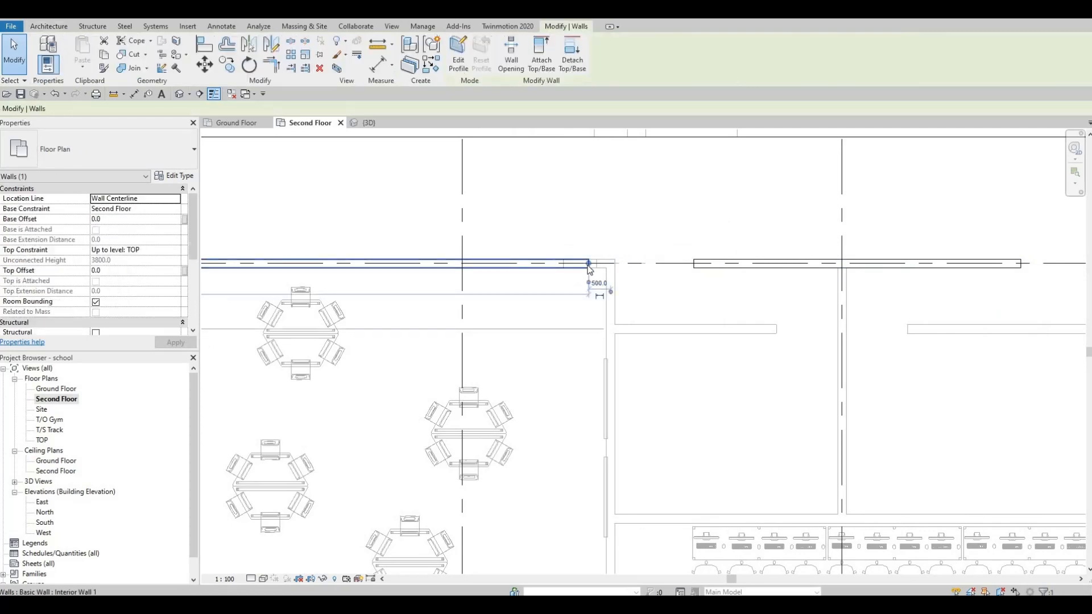
left_click_drag(606, 262, 612, 278)
key("Escape")
- Delete the grid 2 wall piece between the second opening and the gym wall on grid H
scroll(623, 261, "down", 4)
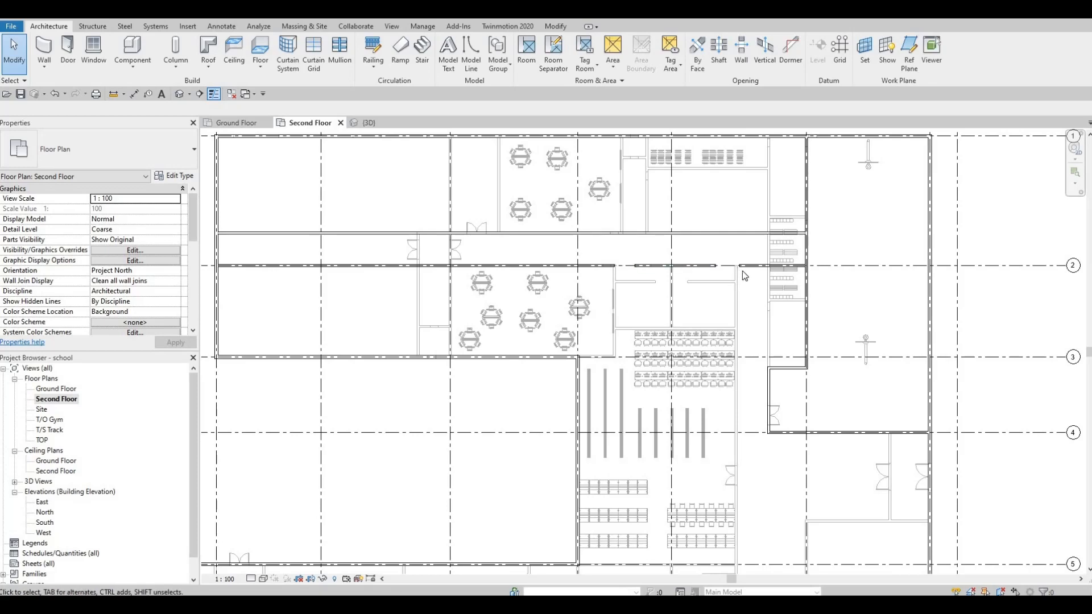
scroll(732, 275, "up", 5)
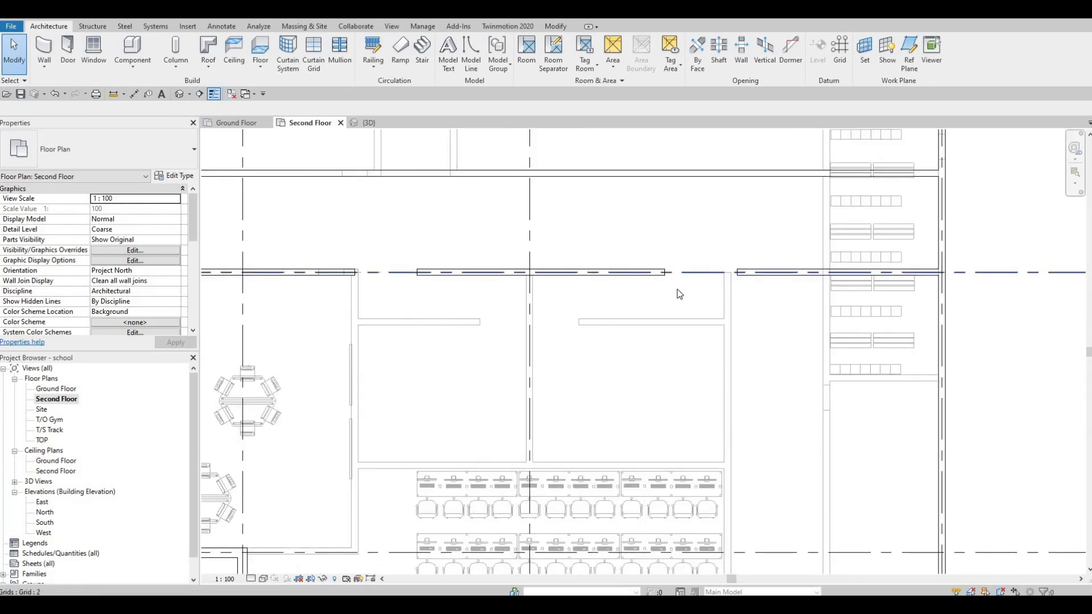
left_click(748, 273)
scroll(749, 275, "up", 2)
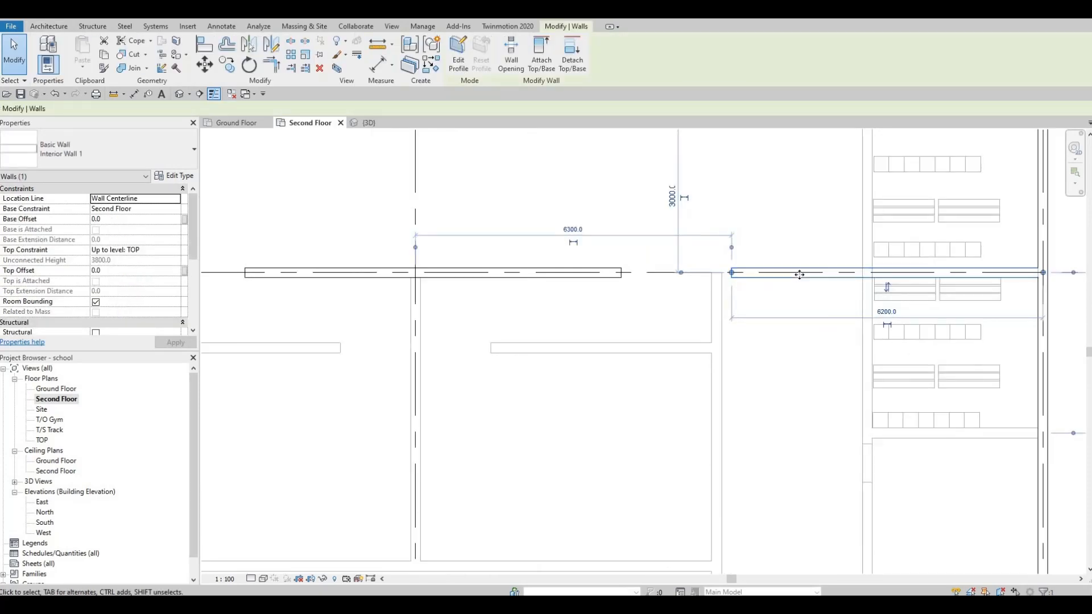
left_click(725, 310)
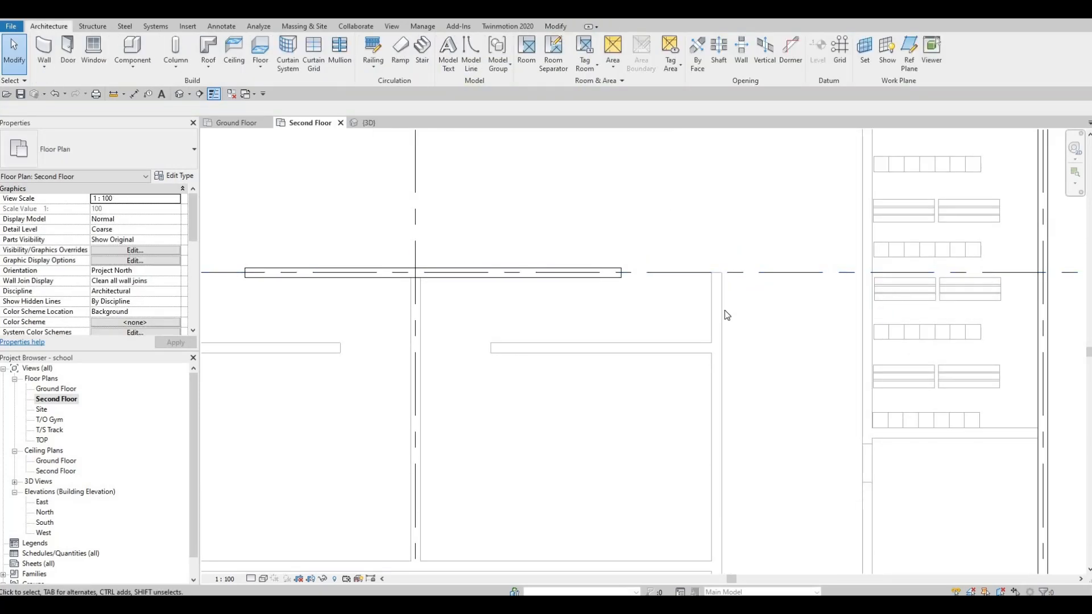
- Check the grid 2 walls and the rest of the second floor plan against the ground floor underlay
scroll(660, 263, "down", 4)
scroll(660, 264, "down", 2)
middle_click_drag(770, 332, 864, 303)
middle_click_drag(532, 274, 792, 313)
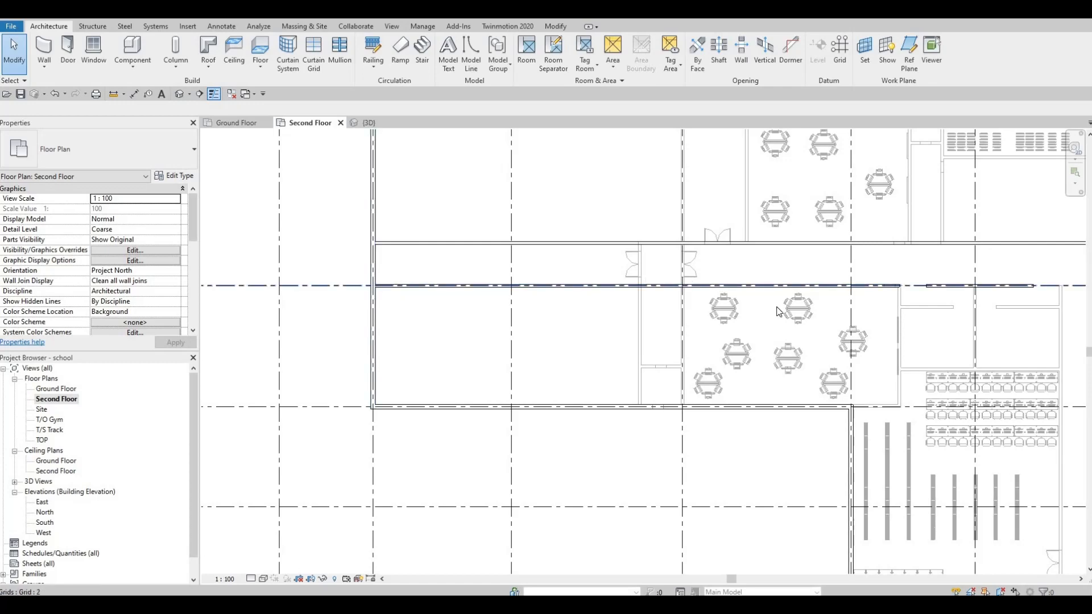
middle_click_drag(831, 315, 728, 275)
scroll(727, 276, "down", 3)
scroll(778, 302, "down", 2)
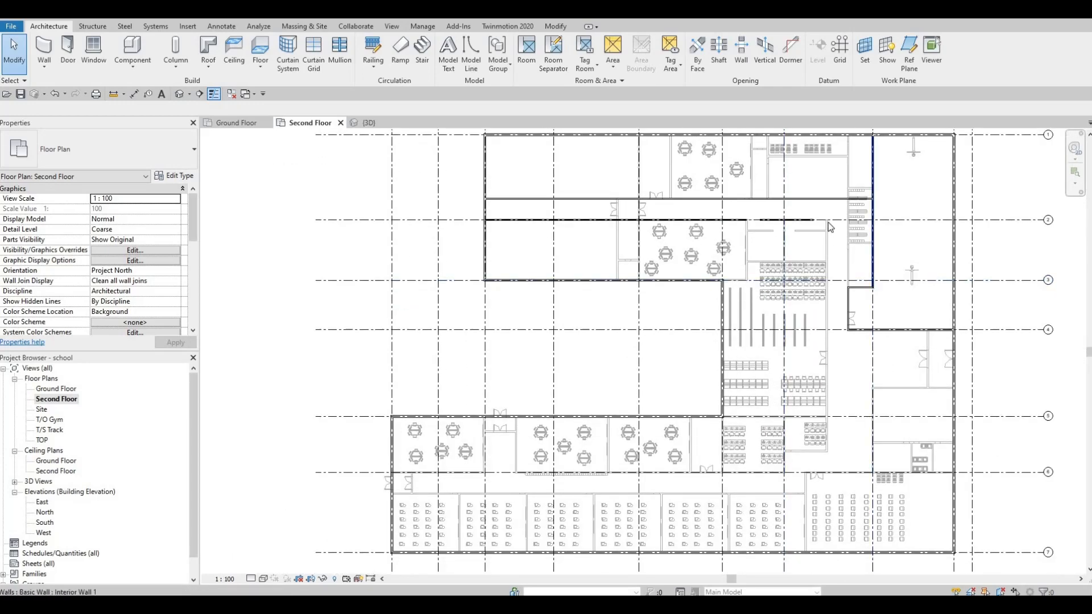
scroll(828, 225, "up", 2)
- Draw an Interior Wall 1 from grid 2 along the library's underlay wall between grids G and H, ending at its corner past grid 5
left_click(42, 51)
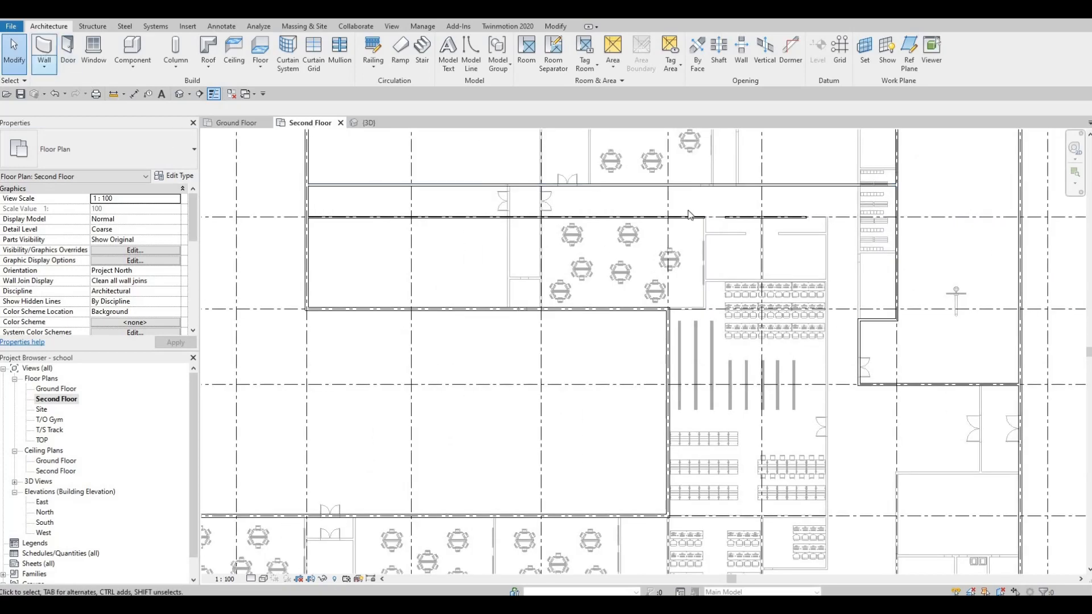
scroll(831, 222, "up", 4)
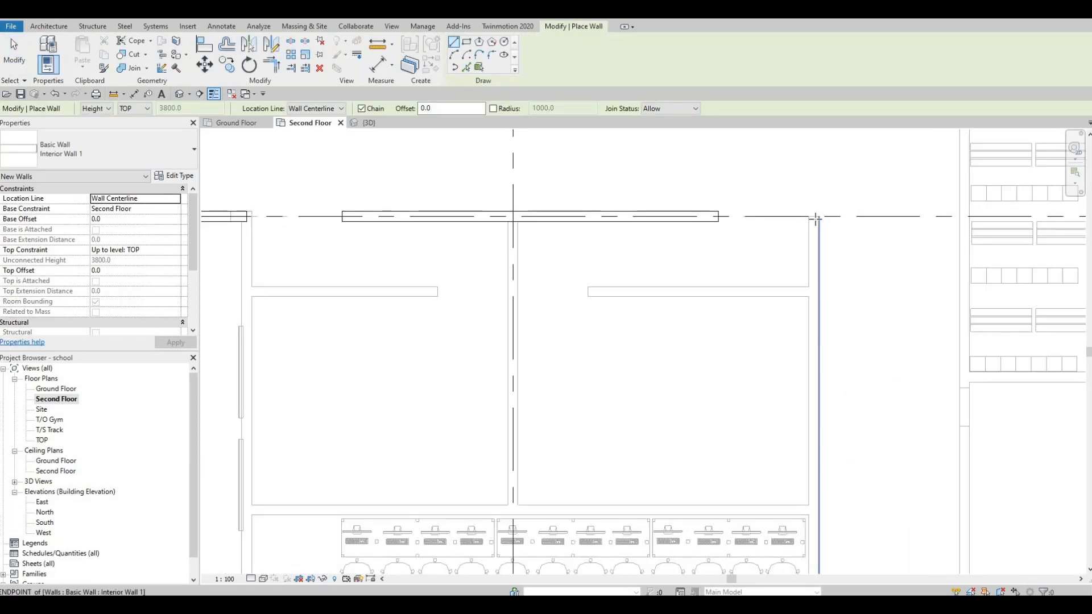
left_click(823, 358)
scroll(827, 432, "down", 5)
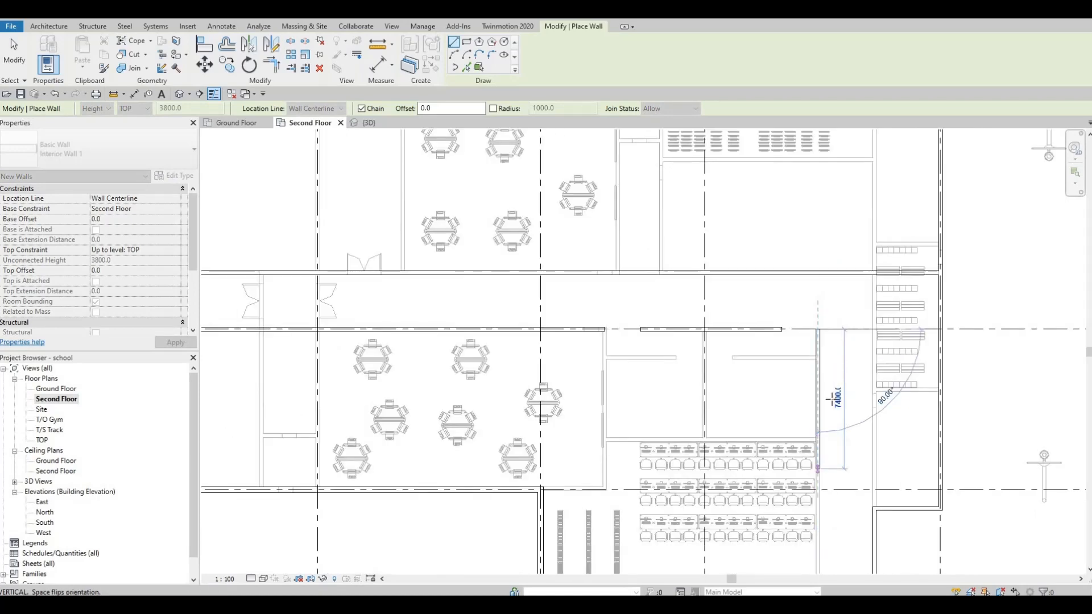
middle_click_drag(824, 377, 810, 297)
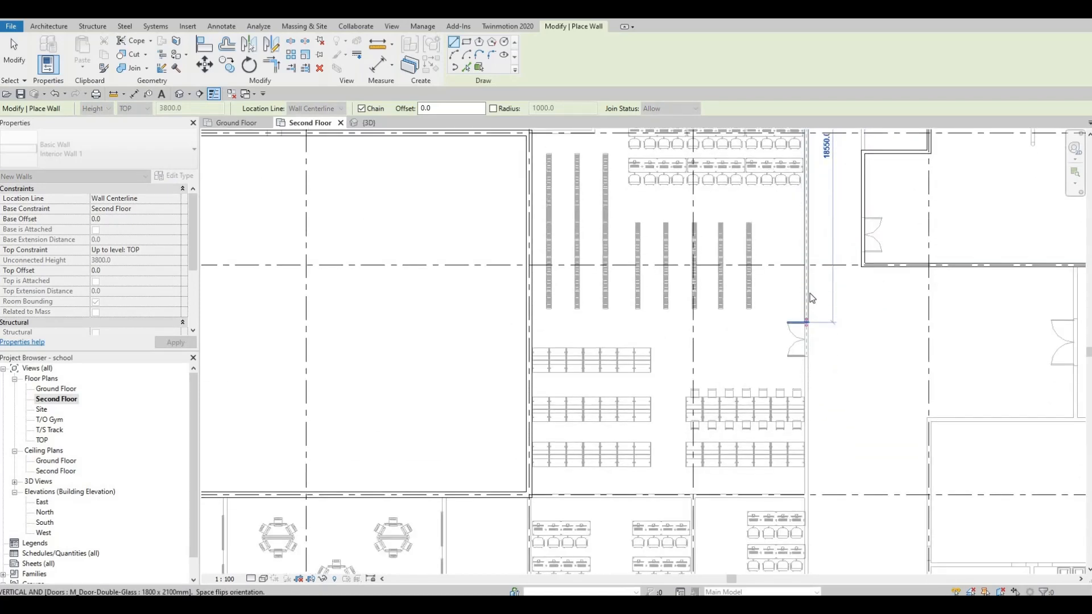
scroll(807, 301, "down", 1)
middle_click_drag(808, 369, 805, 330)
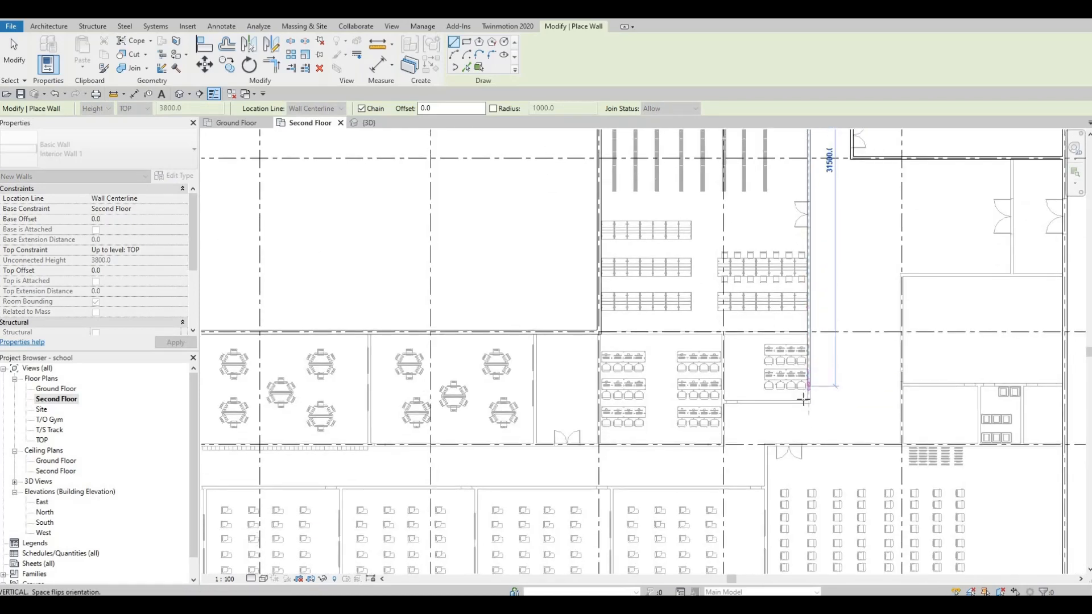
scroll(804, 399, "up", 2)
scroll(813, 401, "up", 2)
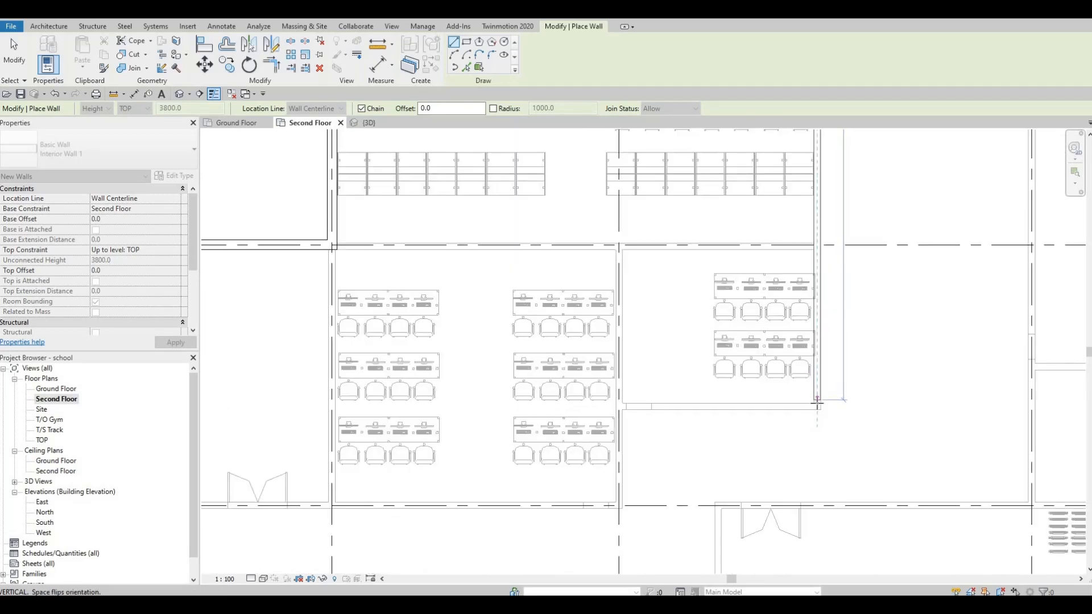
middle_click_drag(819, 378, 848, 339)
scroll(841, 336, "up", 2)
scroll(840, 336, "down", 3)
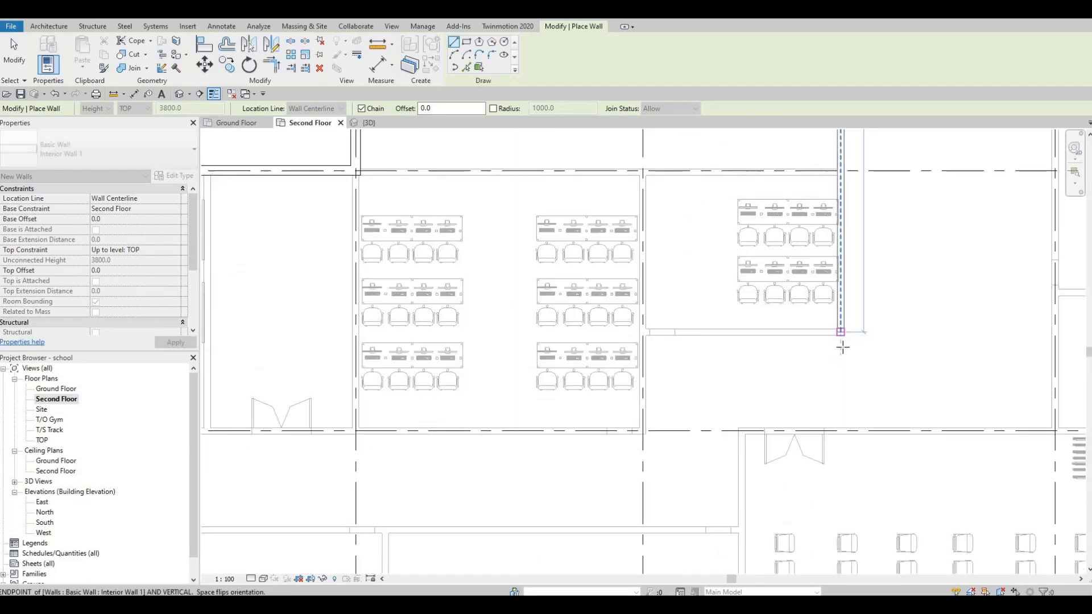
scroll(840, 328, "up", 3)
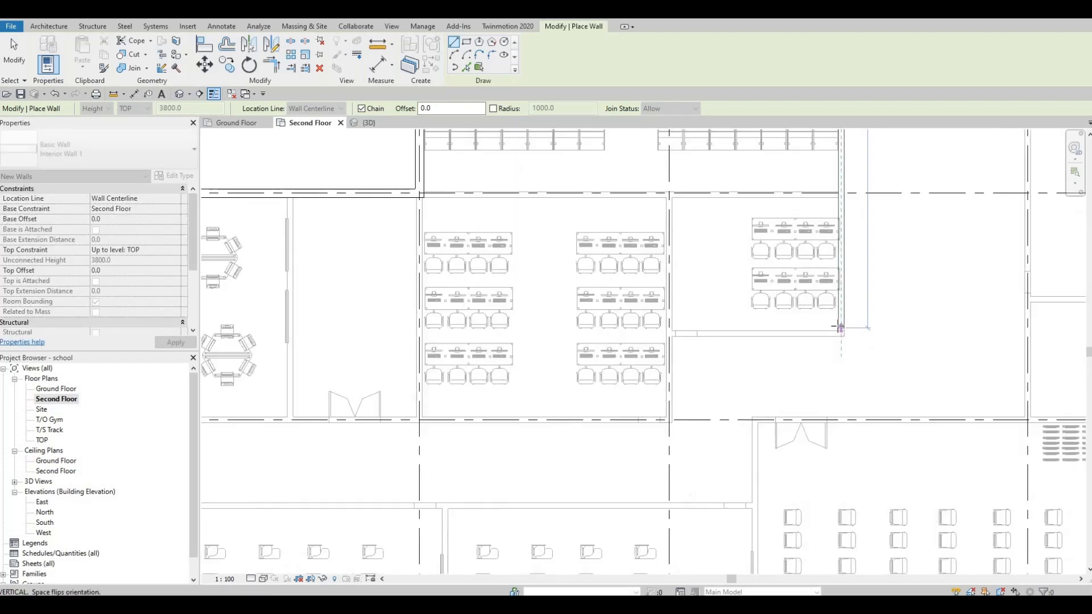
left_click(841, 337)
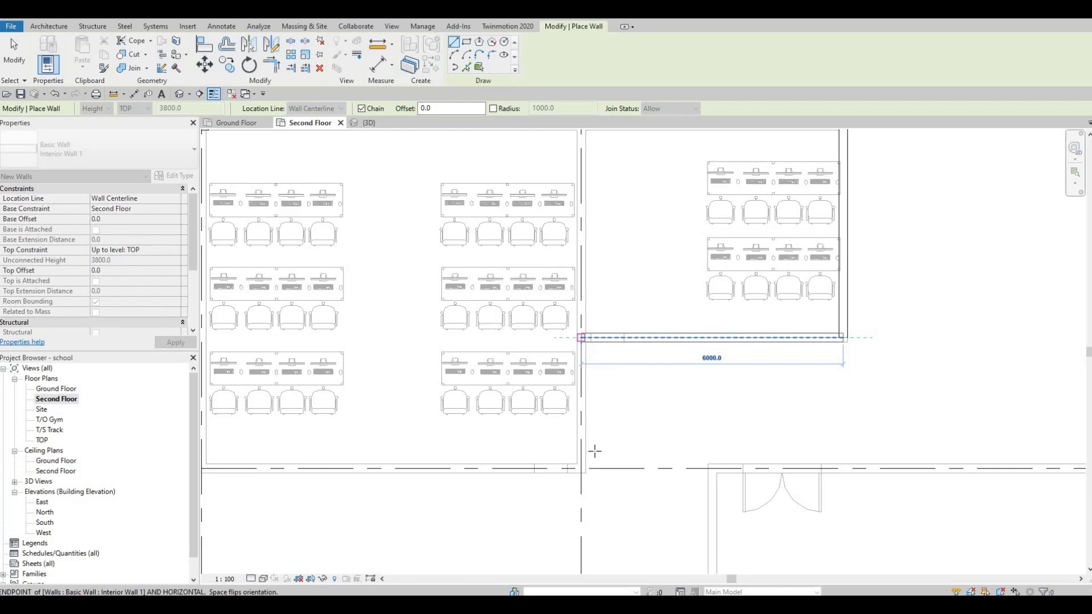
- Continue the wall chain 6000 mm to grid G, down to grid 6, and along grid 6 to the exterior wall on grid A
left_click(581, 337)
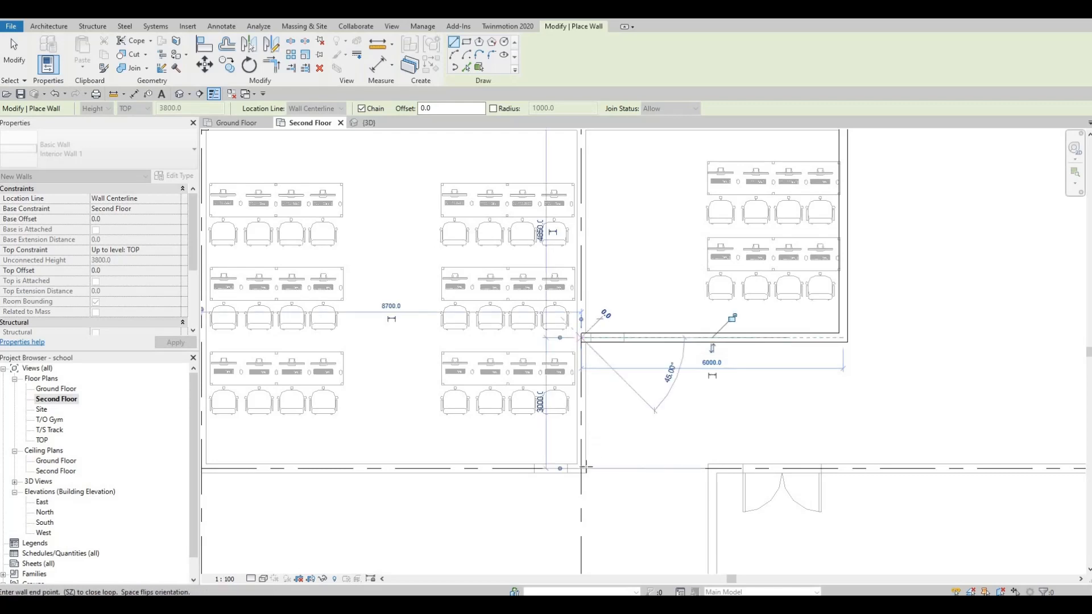
left_click(481, 456)
scroll(721, 417, "down", 4)
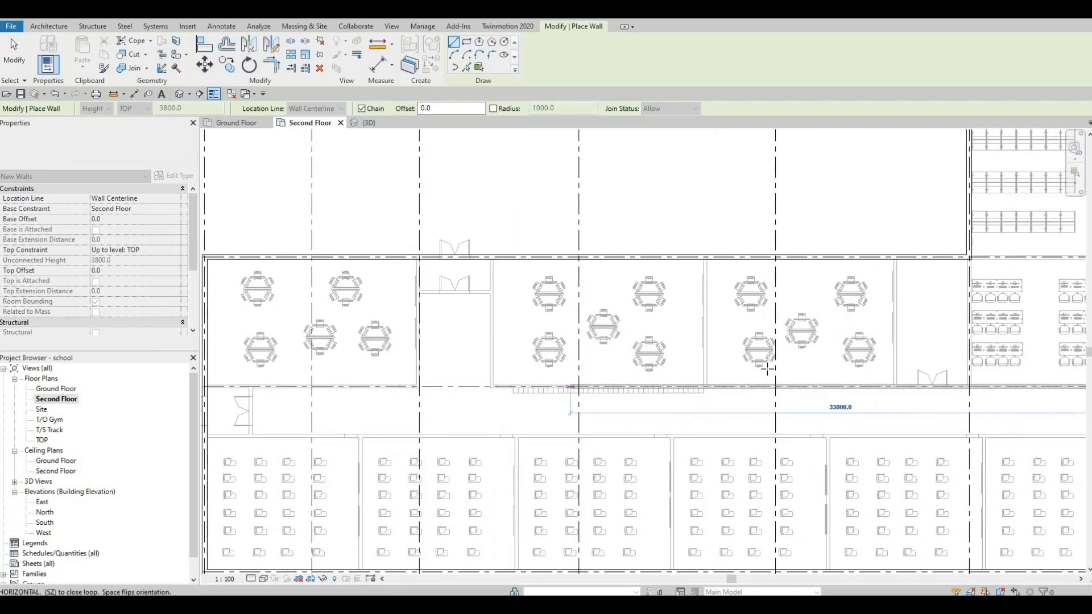
middle_click_drag(570, 387, 824, 374)
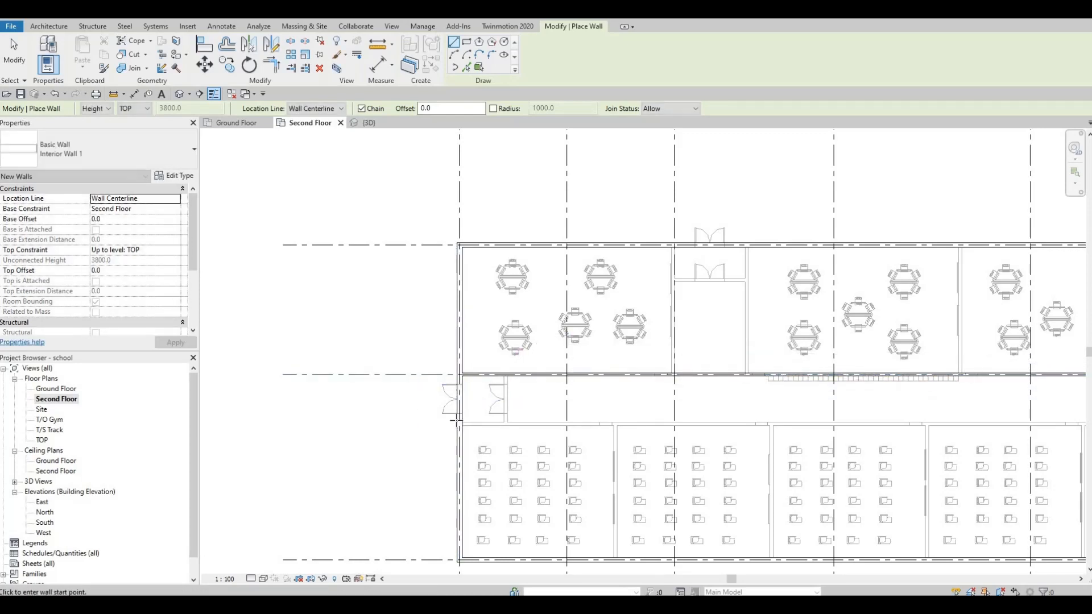
- Draw the corridor's opposite wall along the classroom underlay, from the grid A exterior wall to the lecture room's wall between grids G and H
scroll(467, 427, "up", 4)
left_click(450, 418)
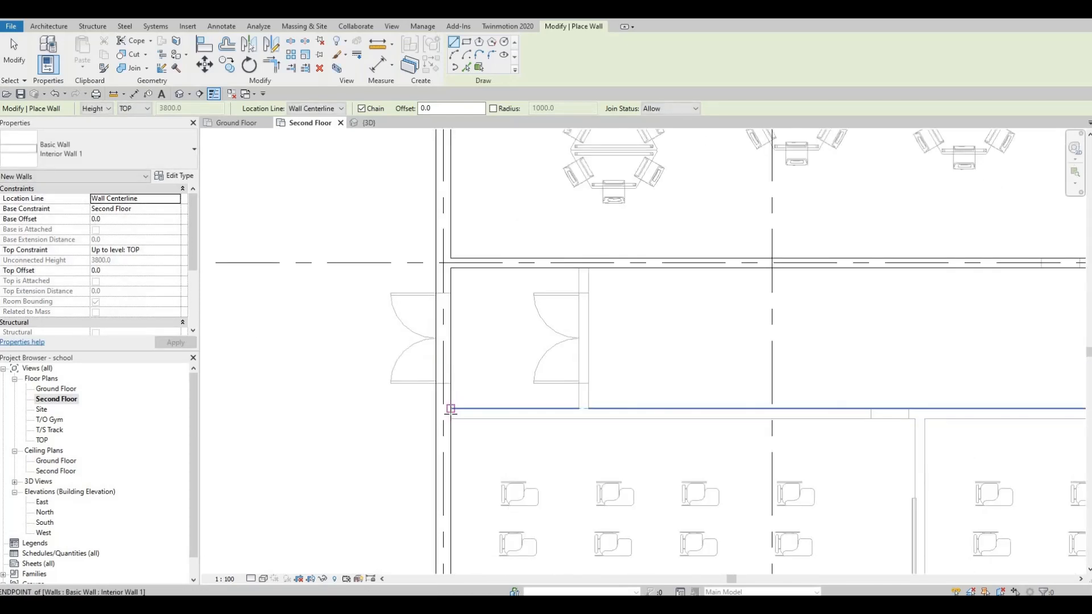
scroll(450, 416, "up", 2)
left_click(449, 416)
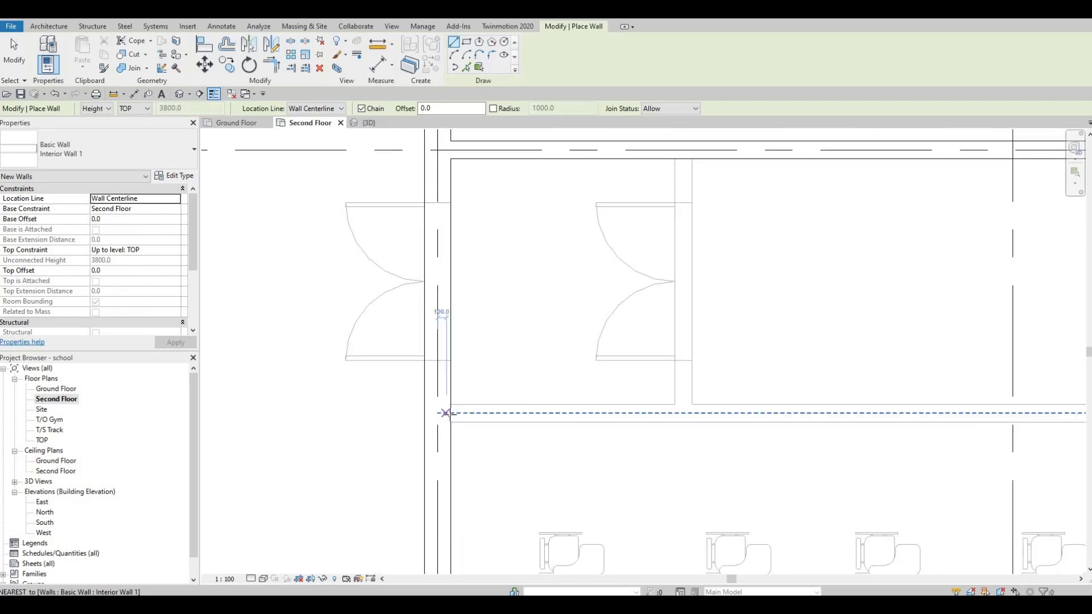
scroll(827, 408, "down", 3)
scroll(813, 398, "down", 3)
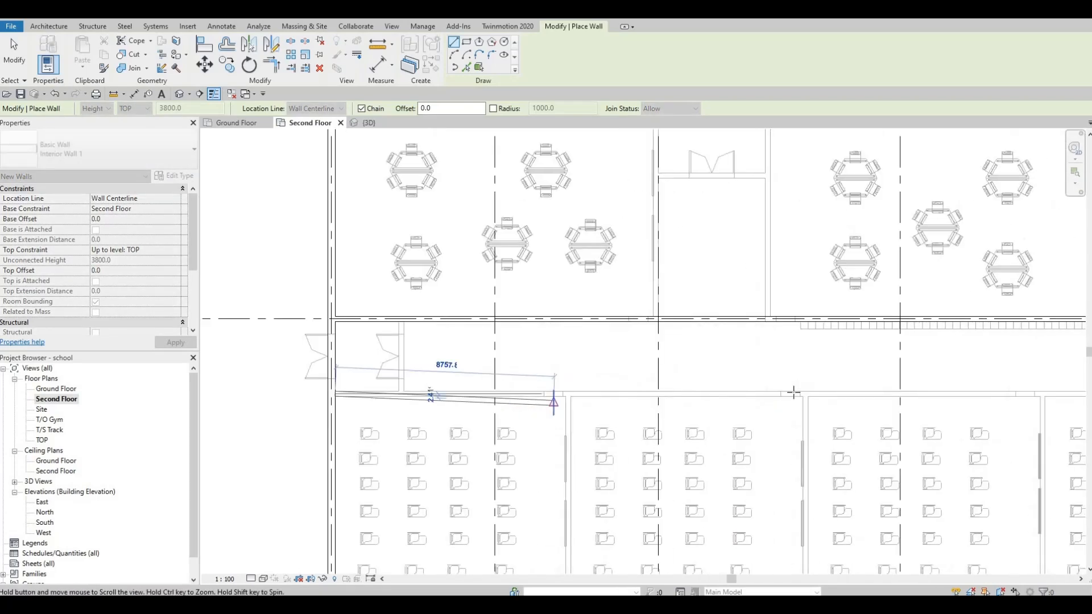
scroll(511, 385, "down", 1)
scroll(775, 370, "up", 3)
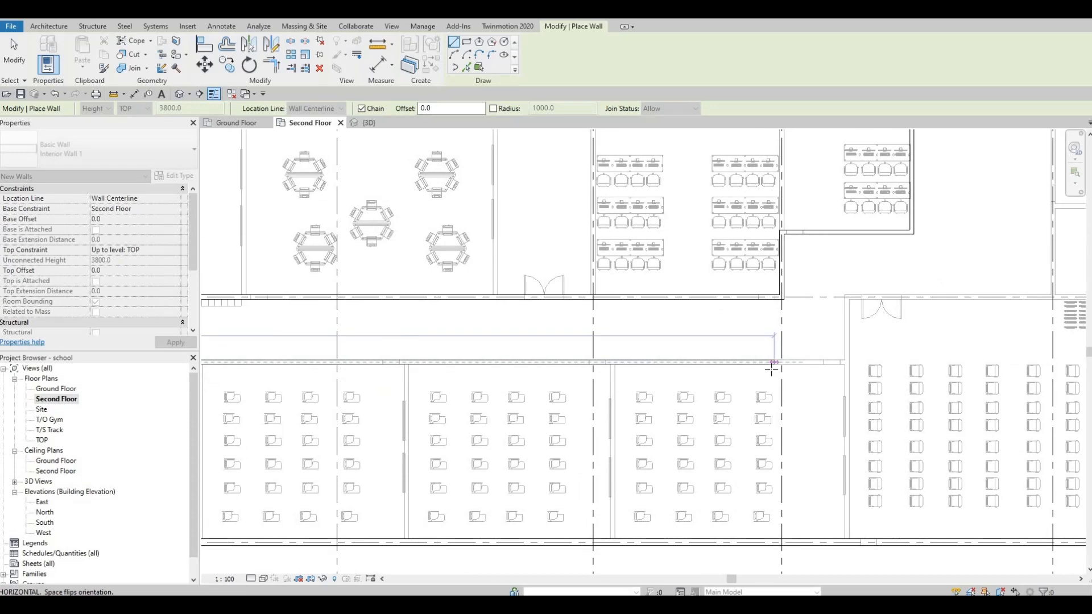
scroll(719, 335, "up", 3)
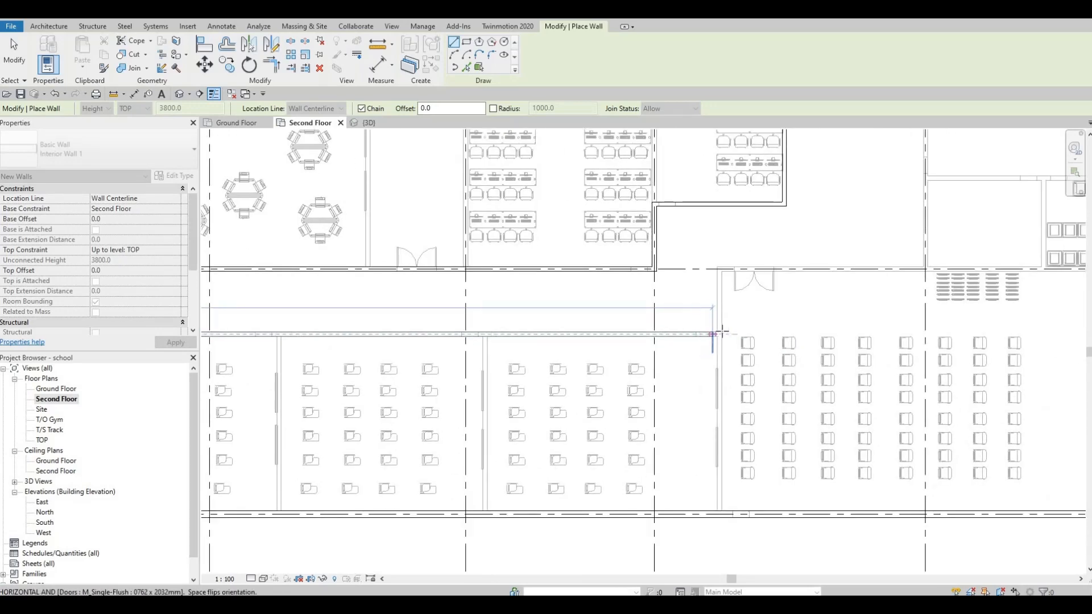
left_click(718, 336)
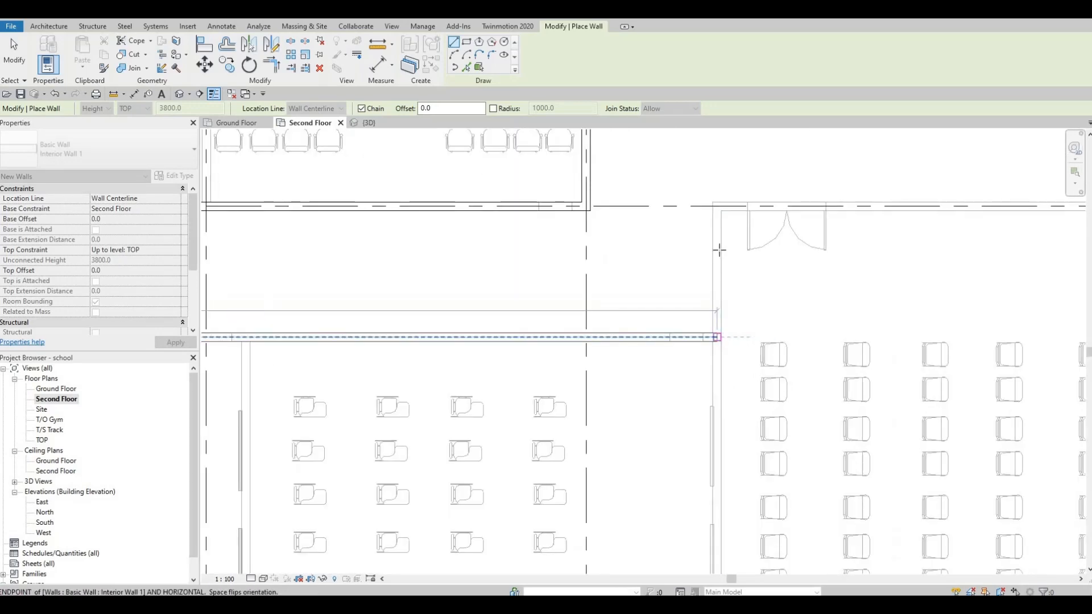
- Continue the wall chain up to grid 6 and 20800 mm along grid 6 to the east exterior wall
left_click(717, 208)
scroll(716, 239, "down", 3)
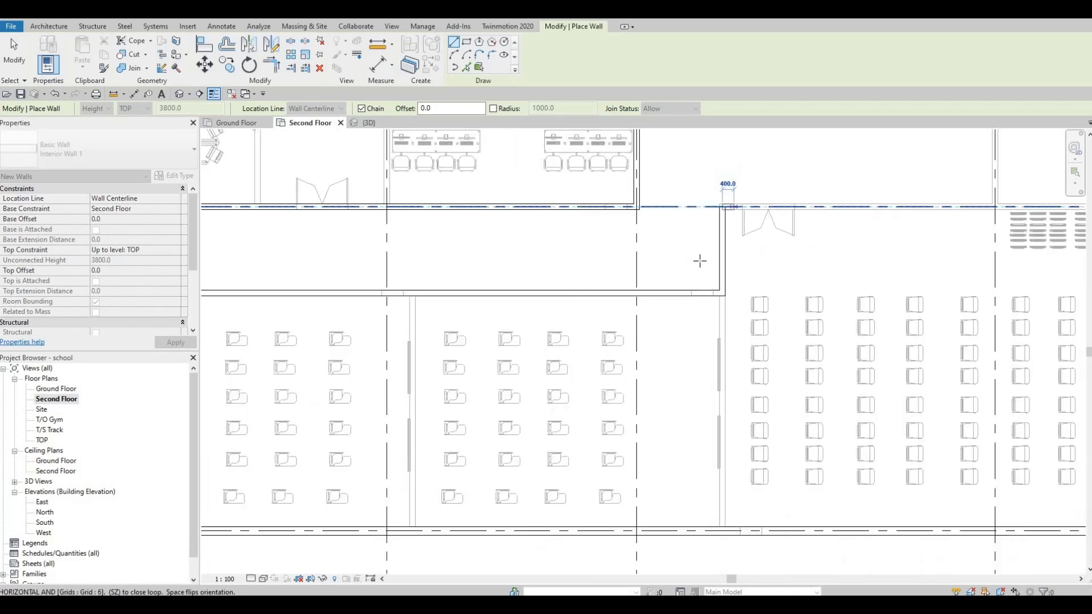
middle_click_drag(756, 260, 670, 283)
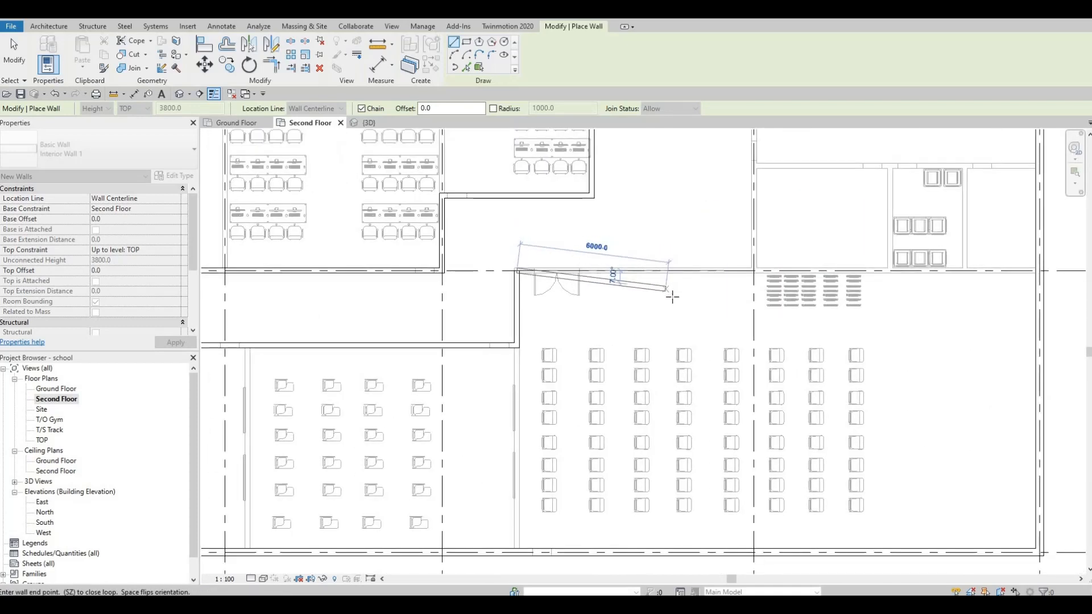
middle_click_drag(904, 276, 810, 295)
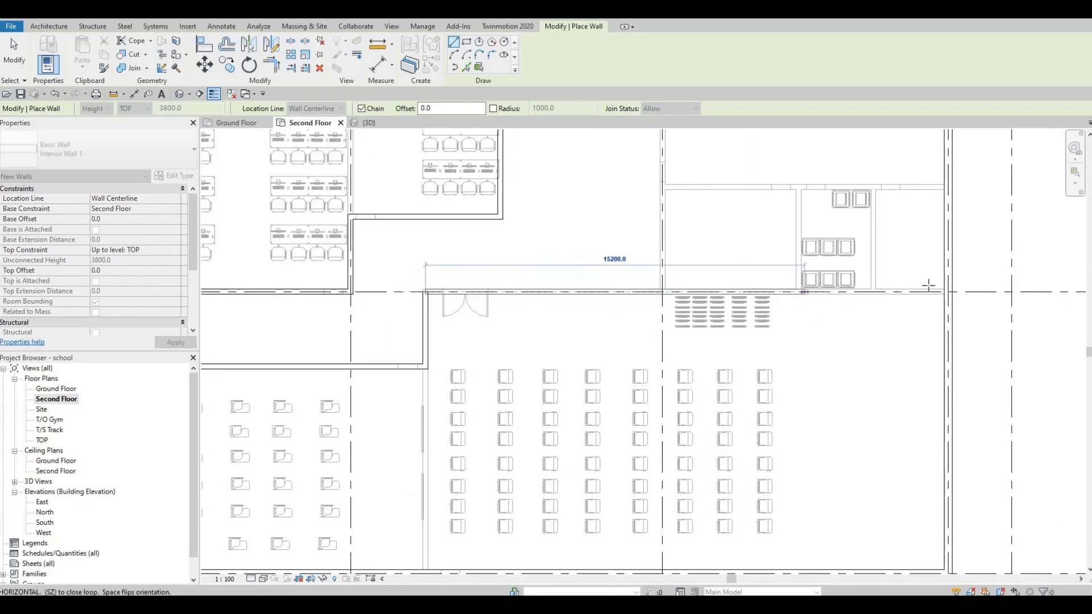
scroll(910, 282, "up", 2)
scroll(977, 294, "up", 2)
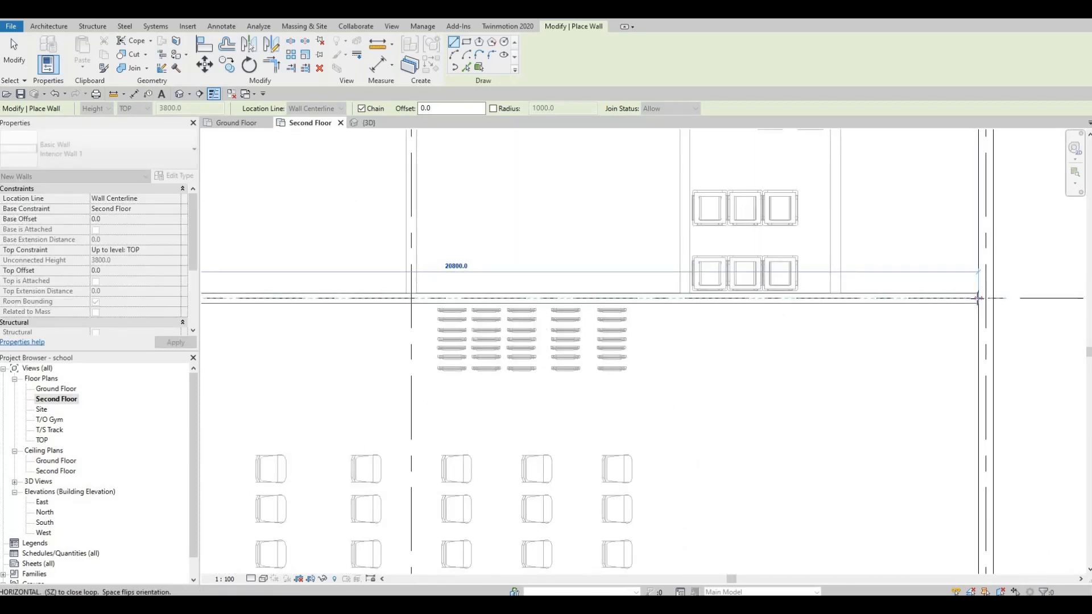
left_click(978, 298)
key("Escape")
scroll(662, 299, "down", 4)
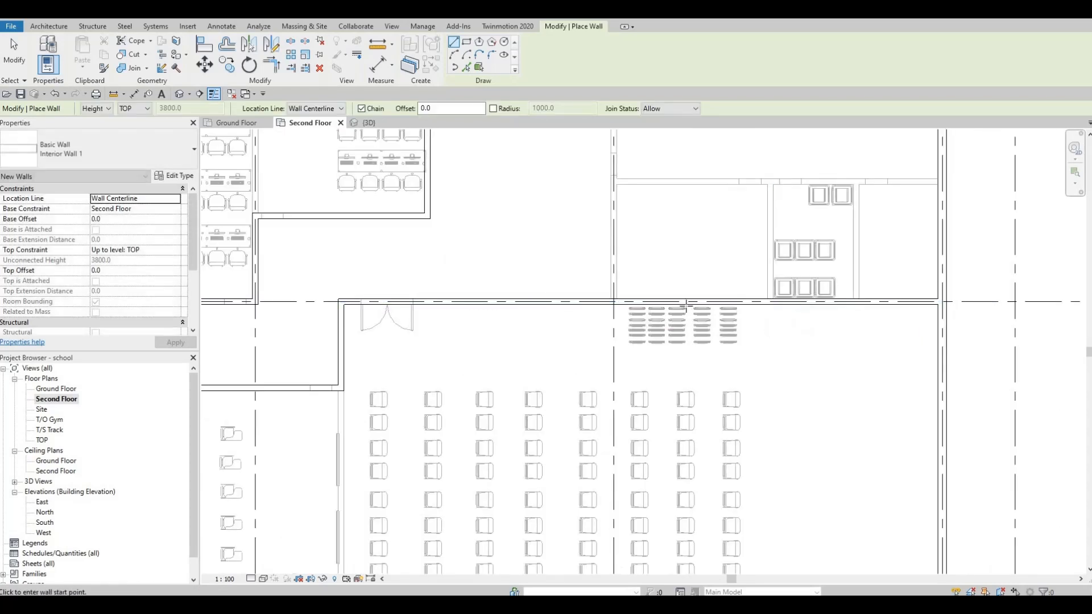
- Stretch the lower end of the short wall between the corridor and grid 6 down to the exterior wall on grid 7
middle_click_drag(538, 360, 624, 317)
middle_click_drag(655, 279, 678, 256)
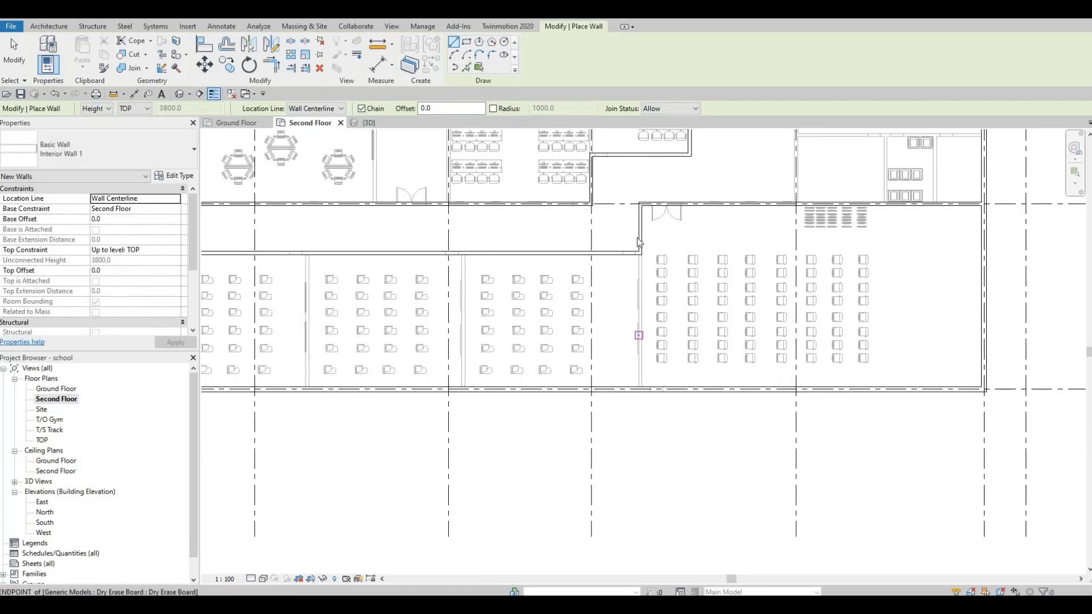
key("Escape")
left_click(640, 252)
left_click_drag(641, 352, 640, 389)
key("Escape")
scroll(641, 367, "down", 2)
middle_click_drag(671, 331, 722, 379)
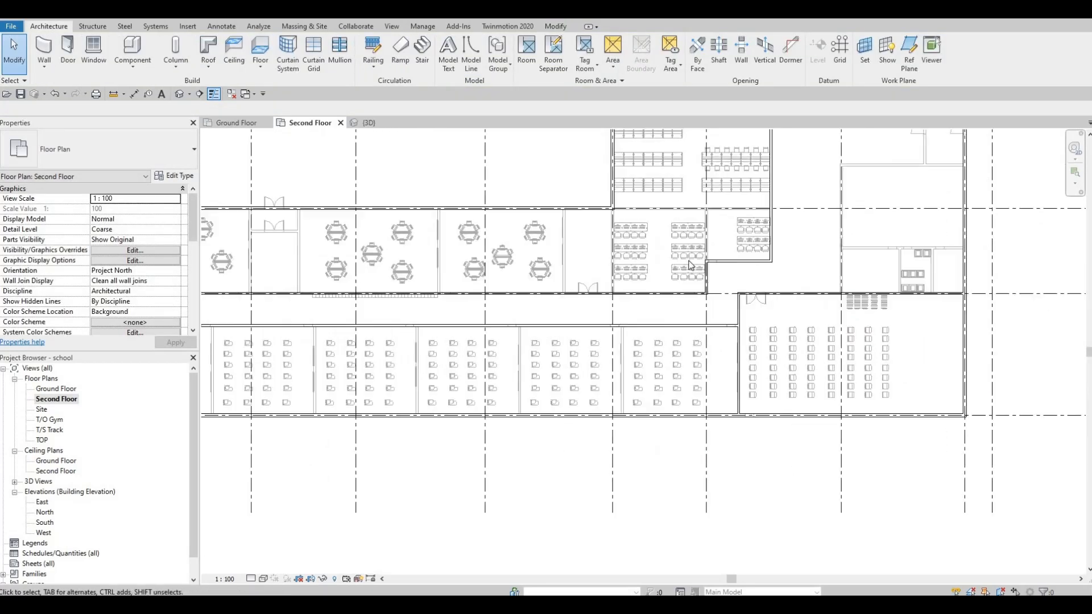
scroll(668, 420, "down", 1)
mouse_move(668, 421)
middle_mouse_down()
mouse_move(695, 331)
mouse_move(751, 367)
middle_mouse_up()
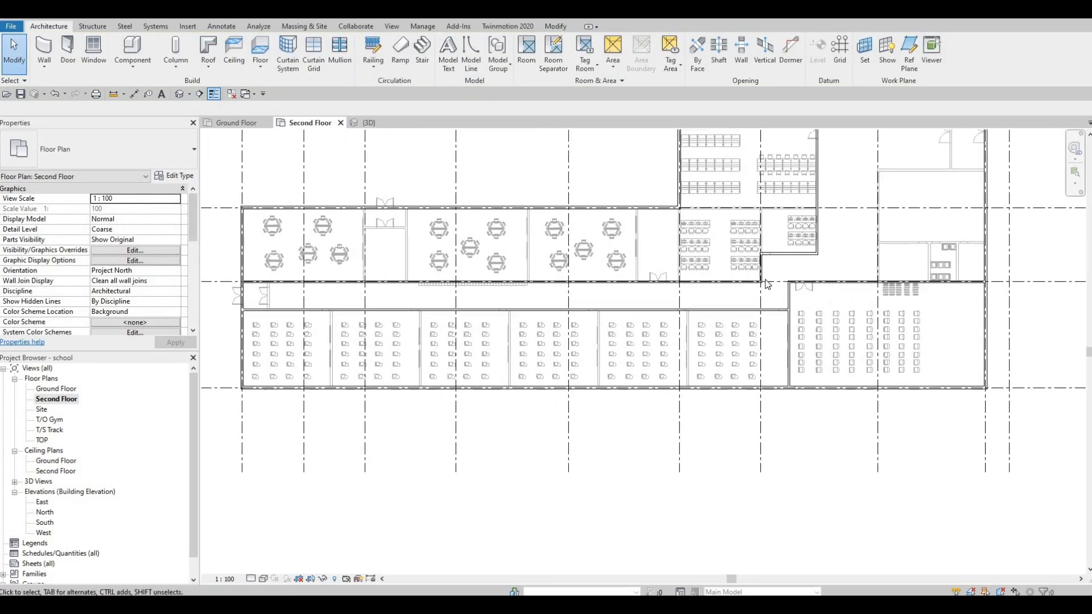
middle_click_drag(719, 329, 718, 380)
mouse_move(786, 302)
middle_mouse_down()
mouse_move(732, 405)
mouse_move(745, 327)
middle_mouse_up()
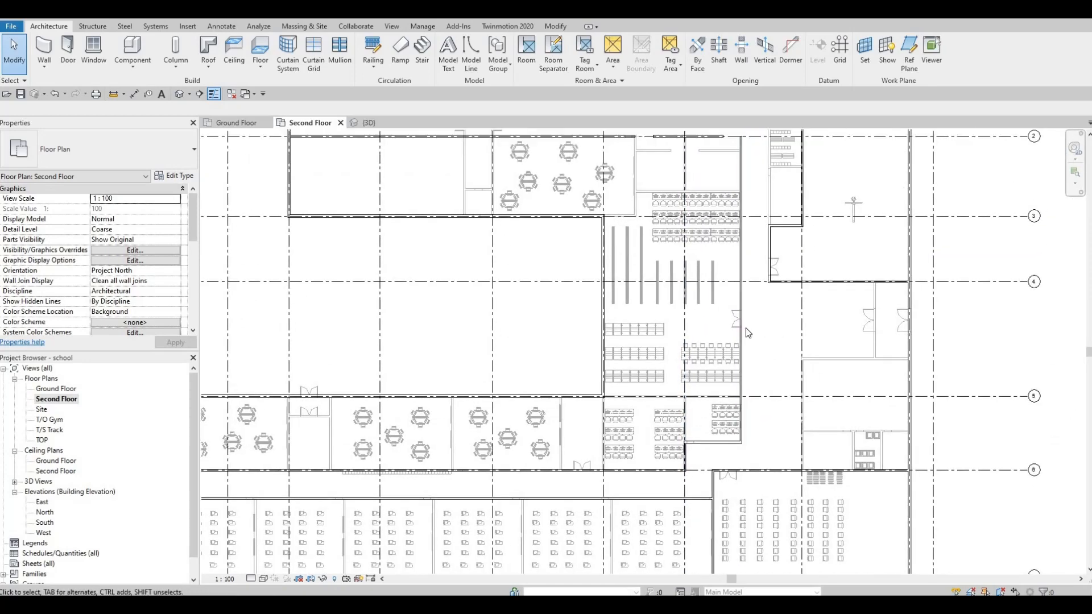
middle_click_drag(699, 296, 716, 318)
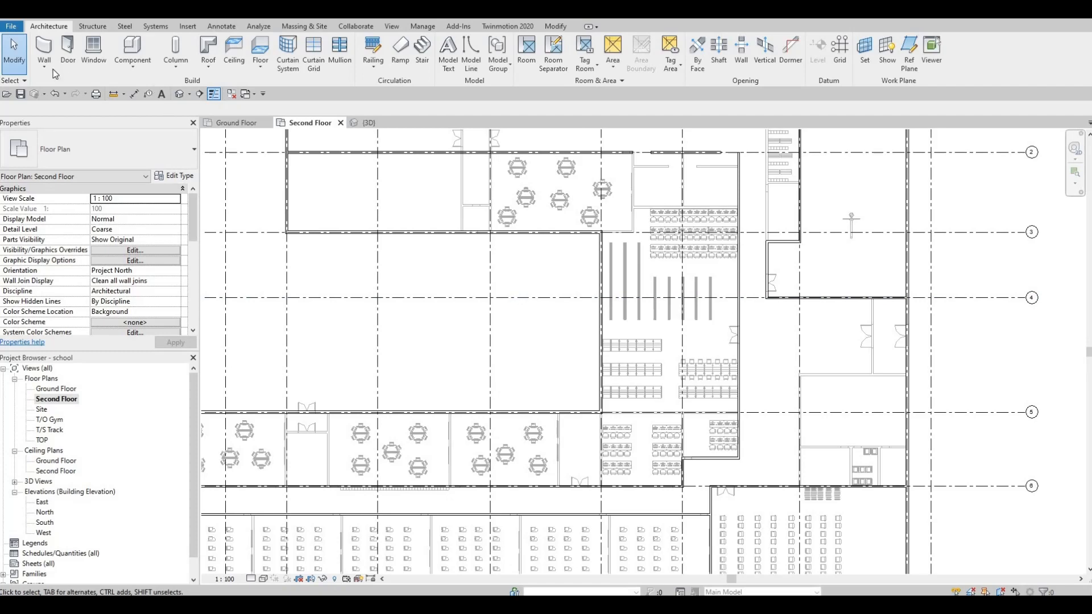
key("w")
key("a")
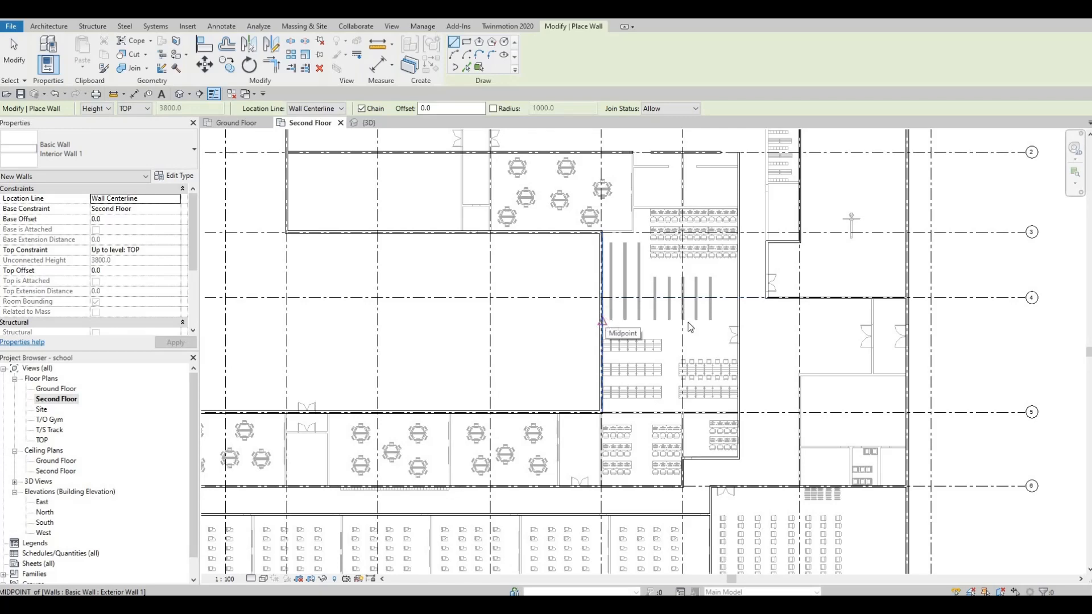
key("Escape")
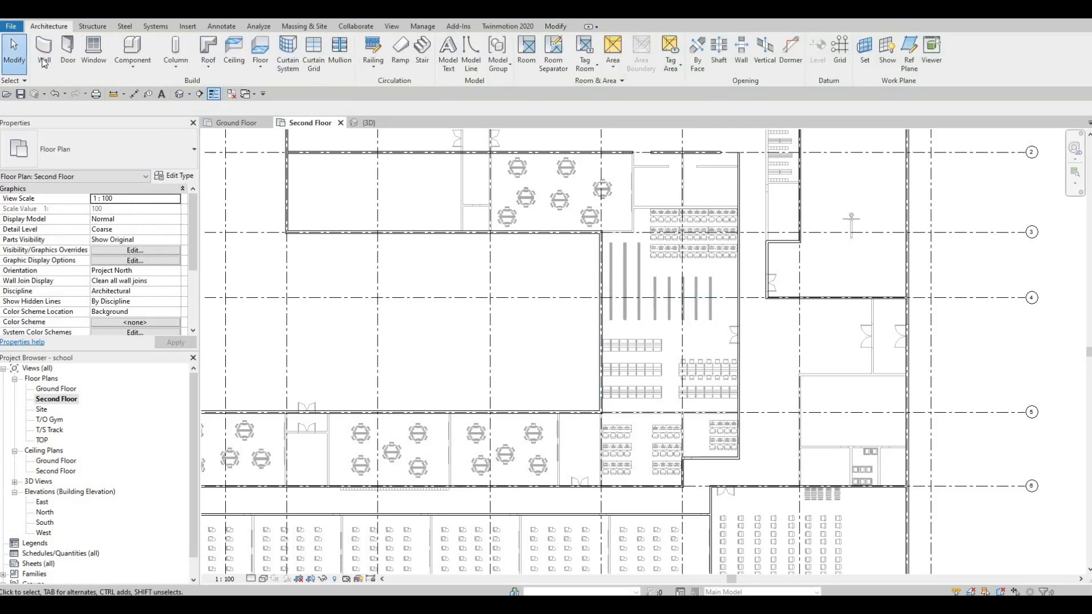
key("w")
key("a")
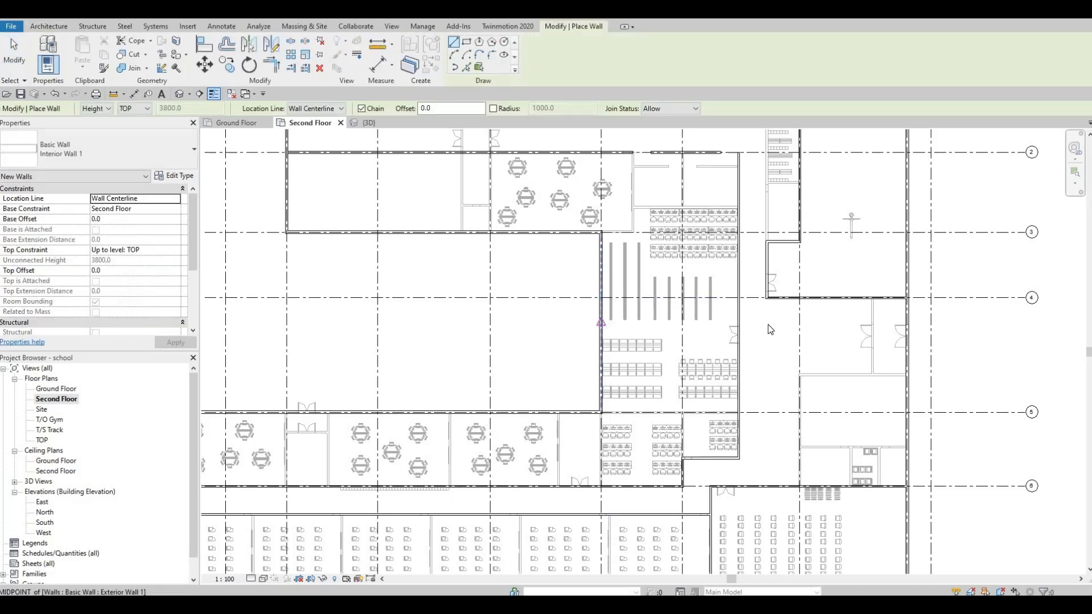
key("Escape")
- Draw a 14550 mm interior wall across the library from the grid F exterior wall's midpoint to the wall between grids G and H
scroll(638, 322, "up", 5)
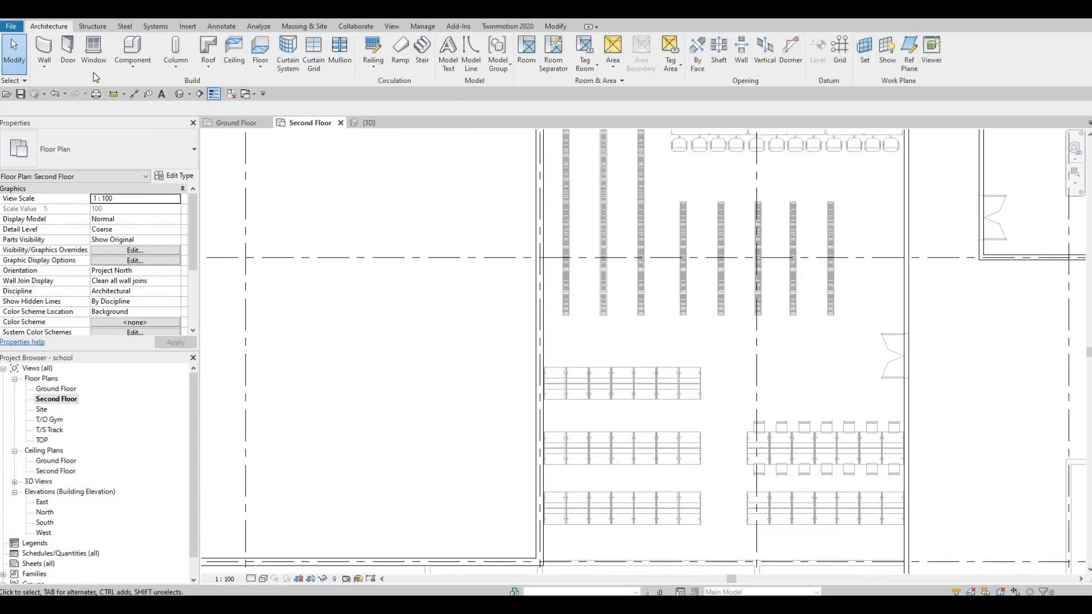
key("w")
key("a")
scroll(530, 292, "up", 2)
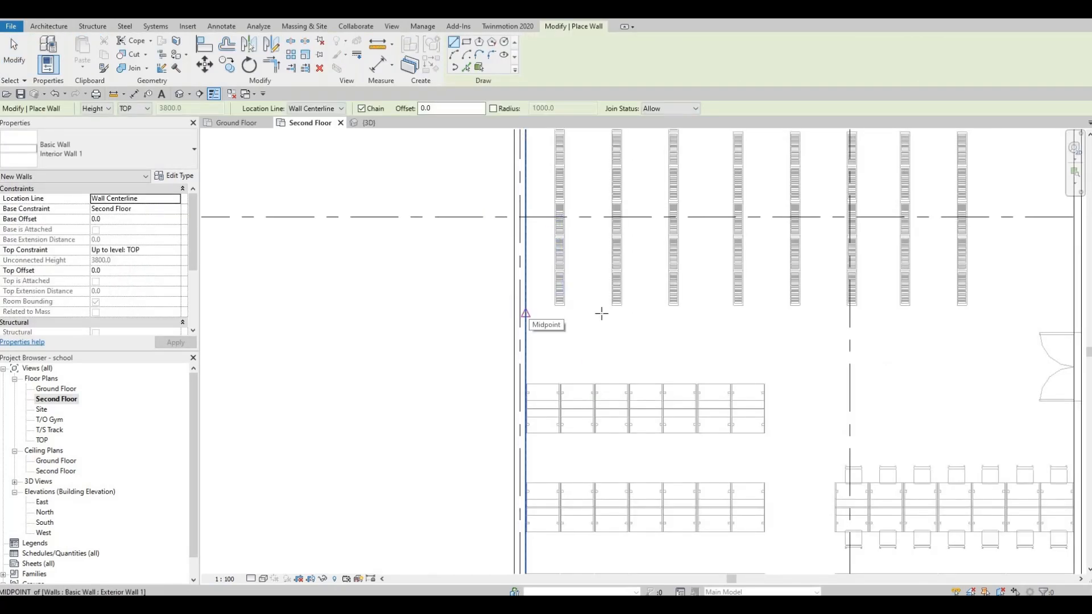
left_click(525, 313)
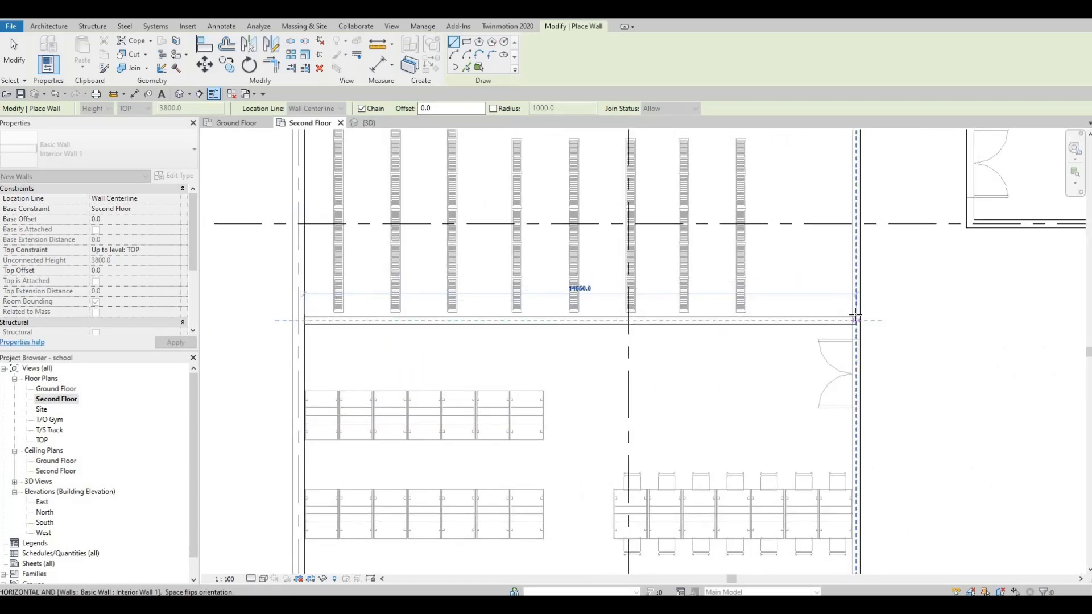
left_click(850, 320)
key("Escape")
key("Escape")
scroll(813, 329, "down", 3)
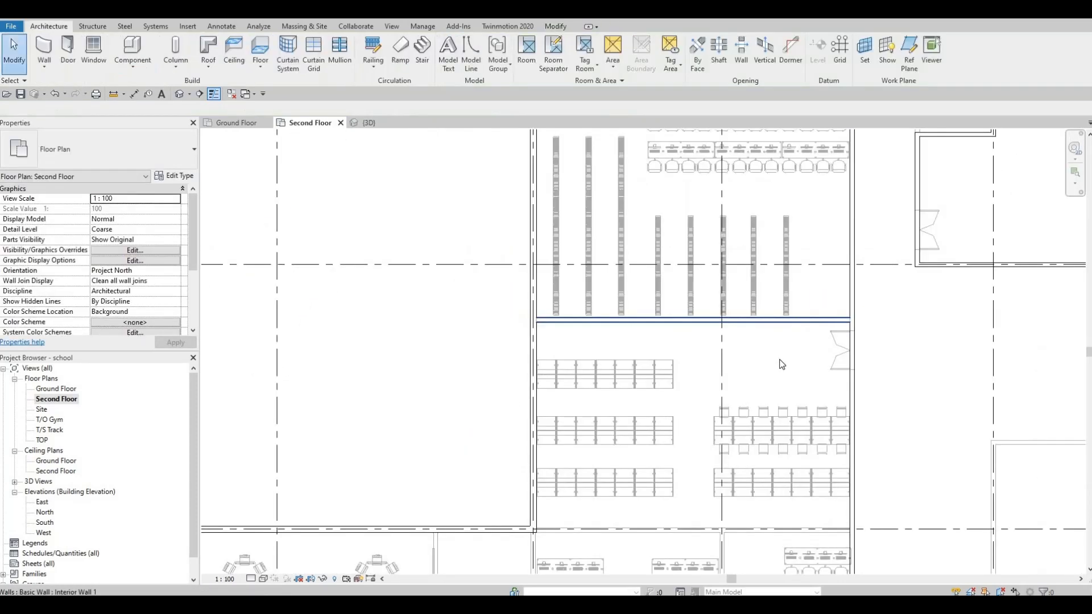
- Examine the underlay of the library and the rooms around it between grids 2 and 6 for remaining walls
middle_click_drag(741, 344, 765, 336)
scroll(730, 362, "down", 2)
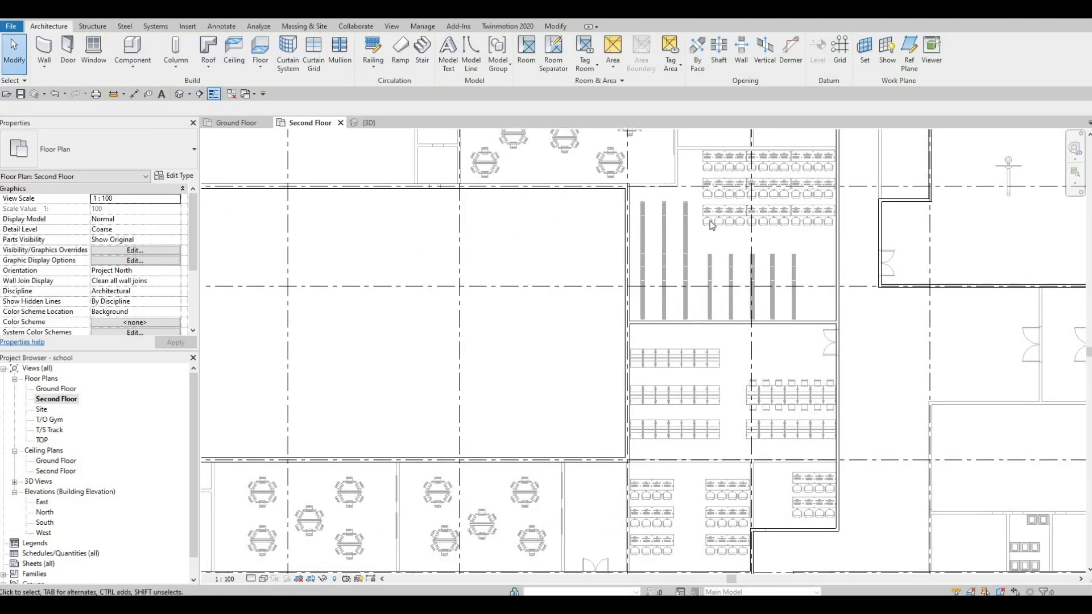
middle_click_drag(704, 254, 708, 344)
middle_click_drag(736, 402, 754, 330)
middle_click_drag(764, 483, 783, 421)
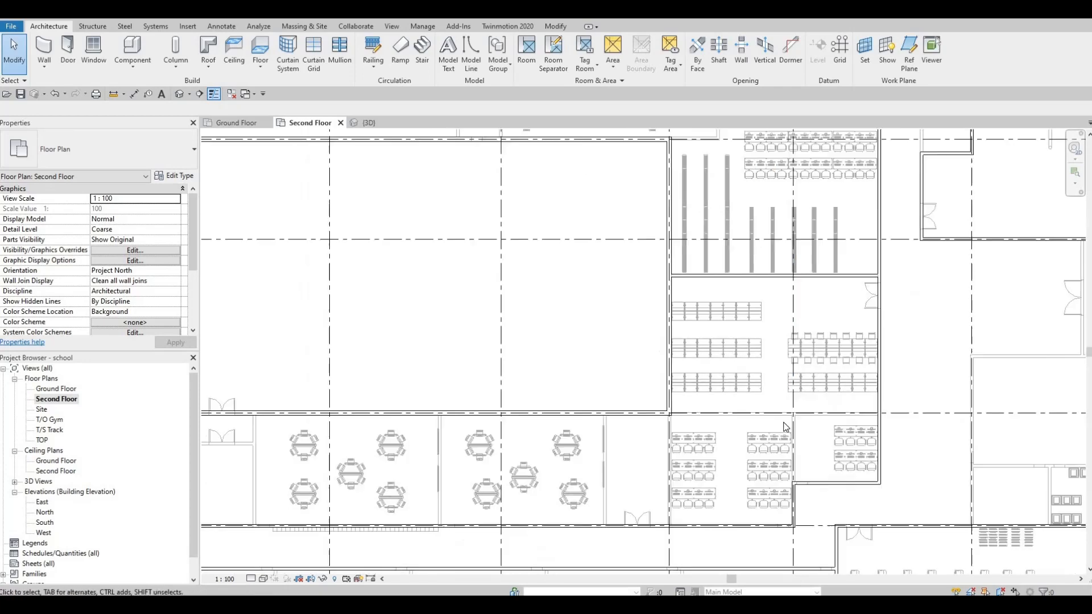
scroll(767, 411, "up", 3)
scroll(756, 389, "up", 4)
middle_click_drag(787, 466, 765, 506)
scroll(758, 414, "down", 5)
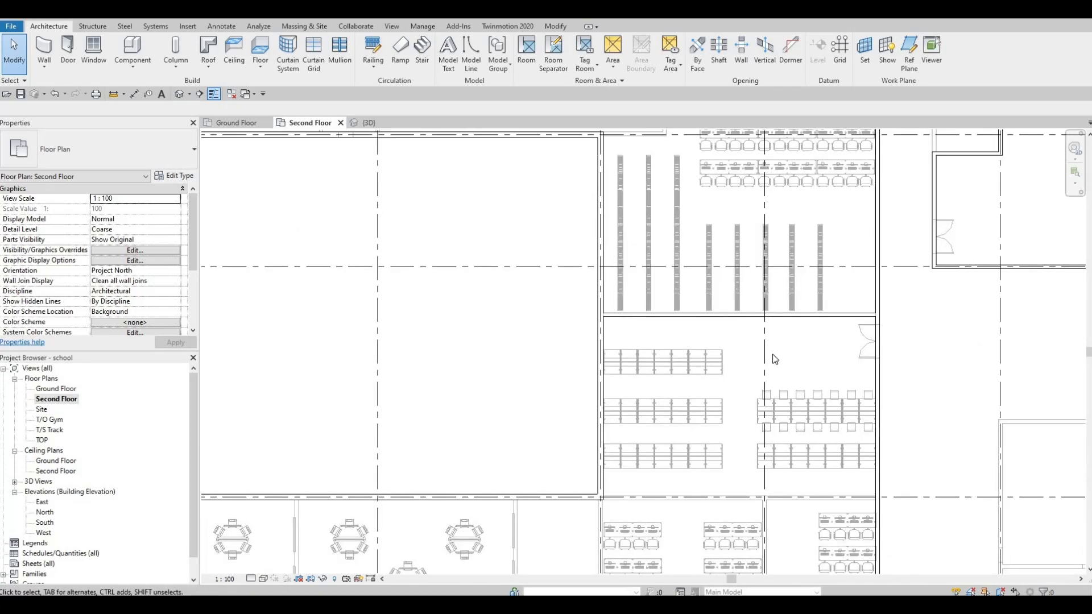
middle_click_drag(773, 357, 773, 435)
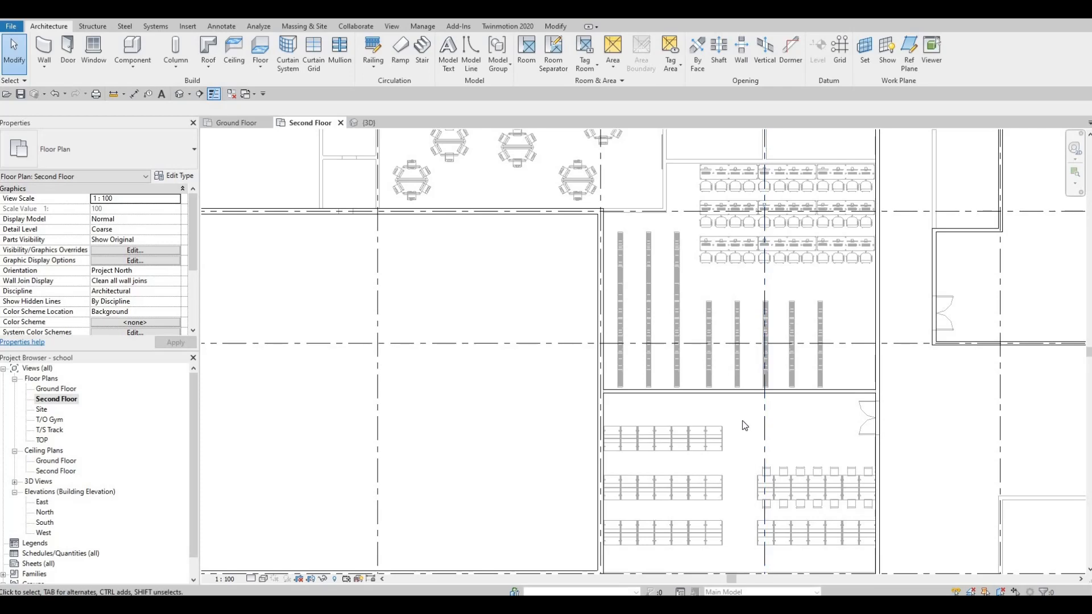
middle_click_drag(710, 381, 697, 480)
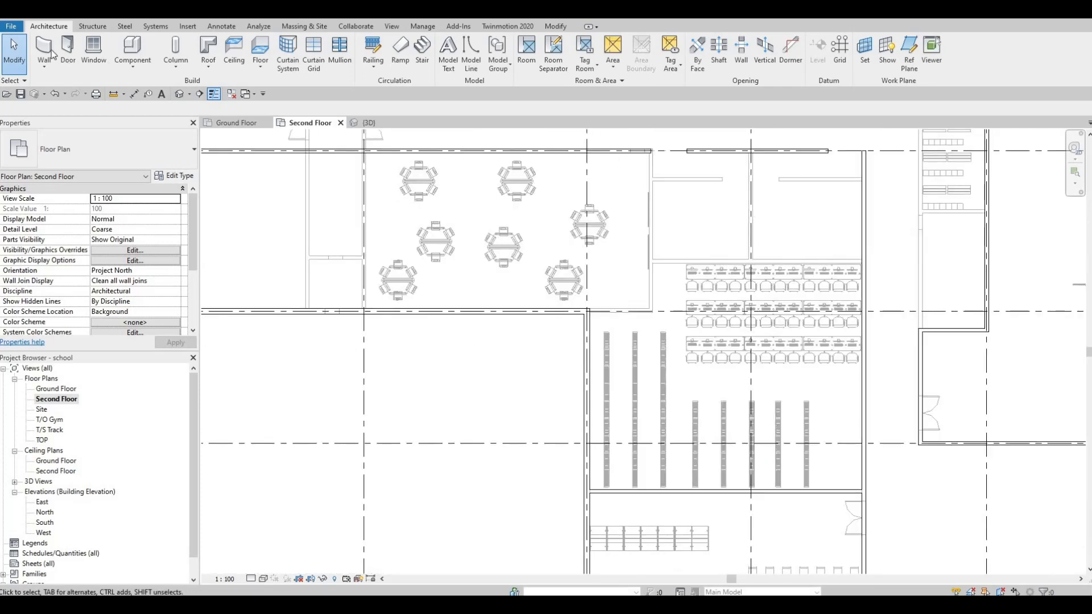
- Draw an interior wall 8450 mm down from the grid 2 wall's end to grid 3, then 3400 mm along grid 3 to grid F
key("w")
key("a")
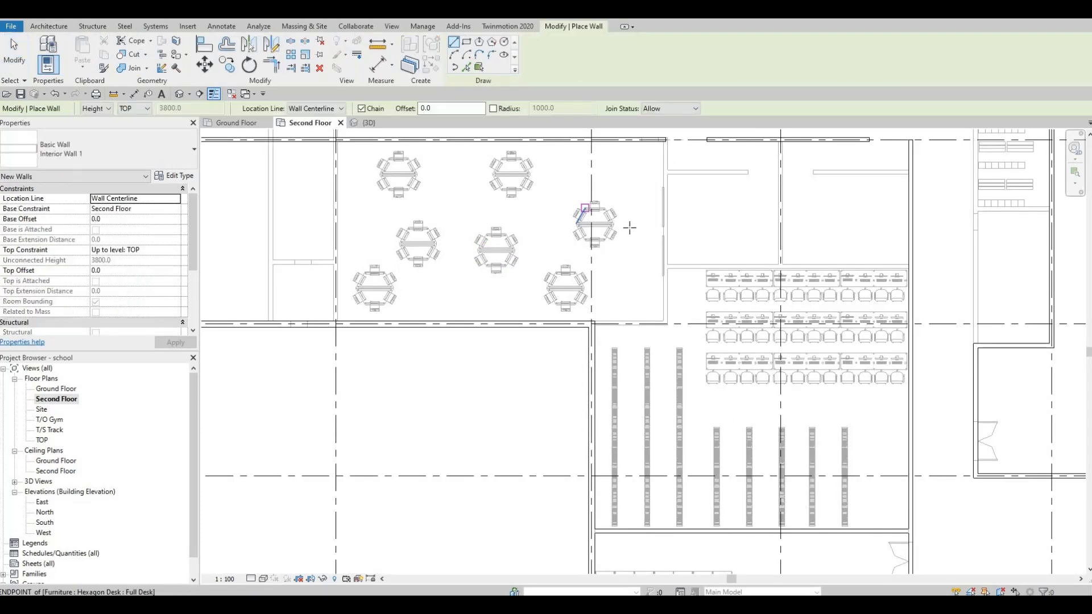
scroll(642, 227, "up", 3)
scroll(655, 230, "up", 1)
left_click(653, 229)
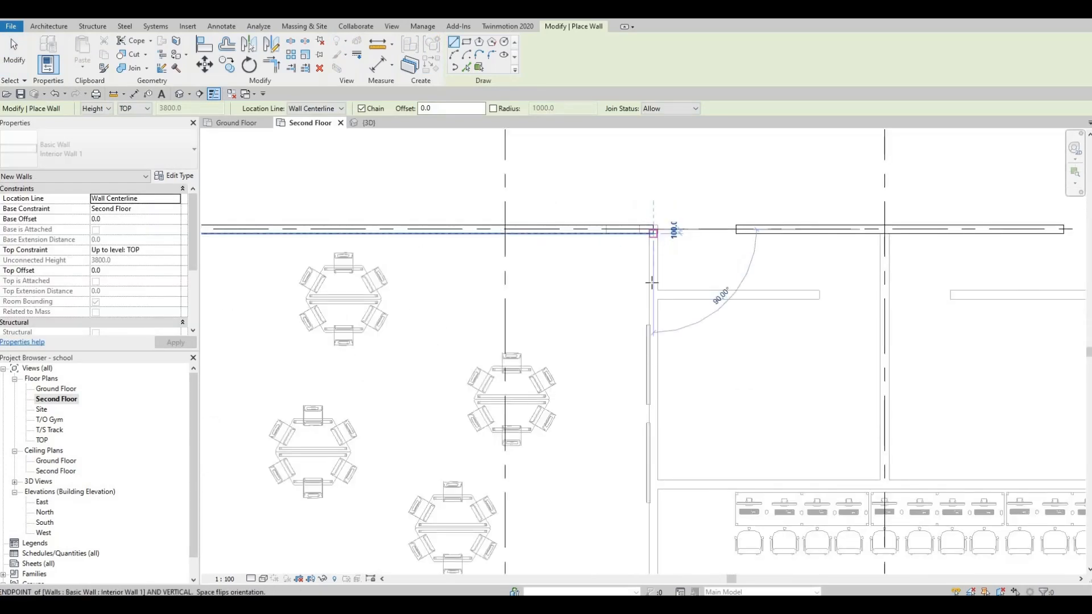
middle_click_drag(628, 431, 616, 233)
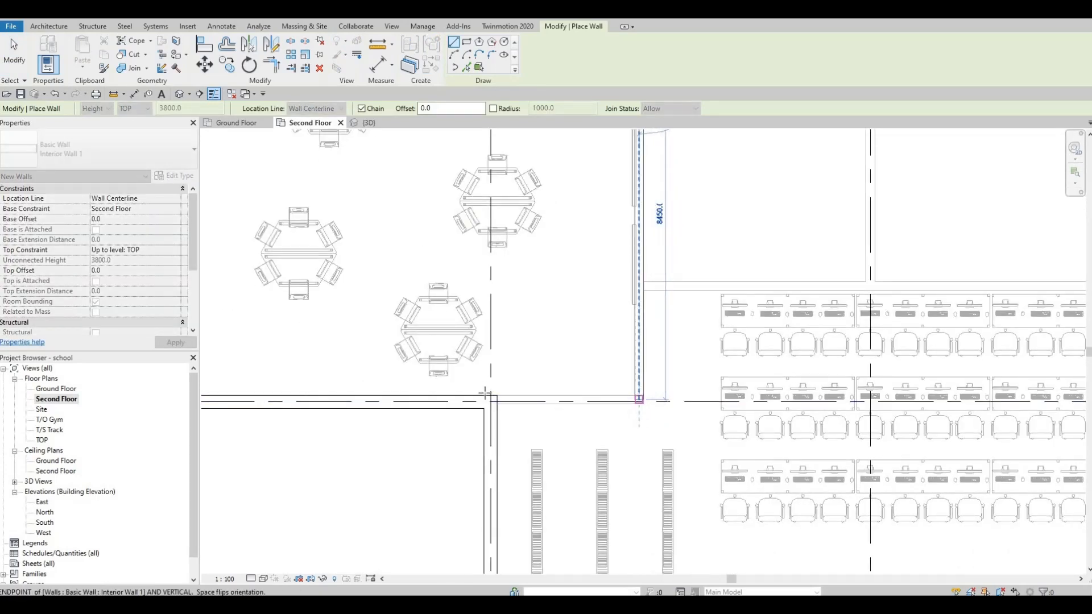
left_click(638, 397)
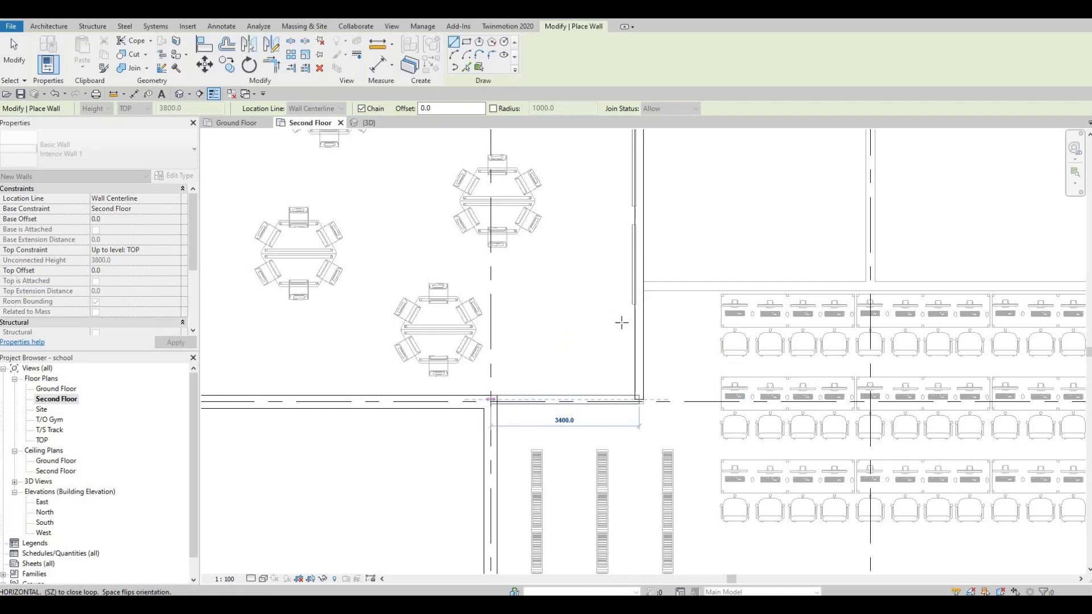
key("Escape")
- Draw the horizontal wall above the computer desks, from the new wall beside grid F to the wall between grids G and H
middle_click_drag(636, 312, 578, 378)
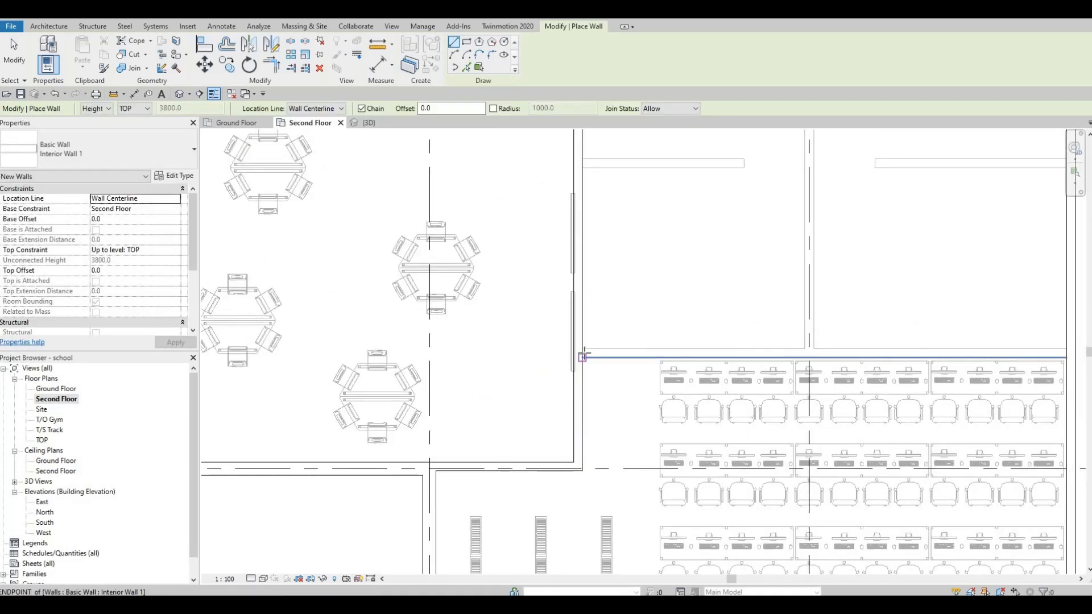
scroll(583, 351, "up", 3)
left_click(582, 352)
scroll(797, 366, "down", 4)
middle_click_drag(1047, 368, 871, 376)
left_click(921, 366)
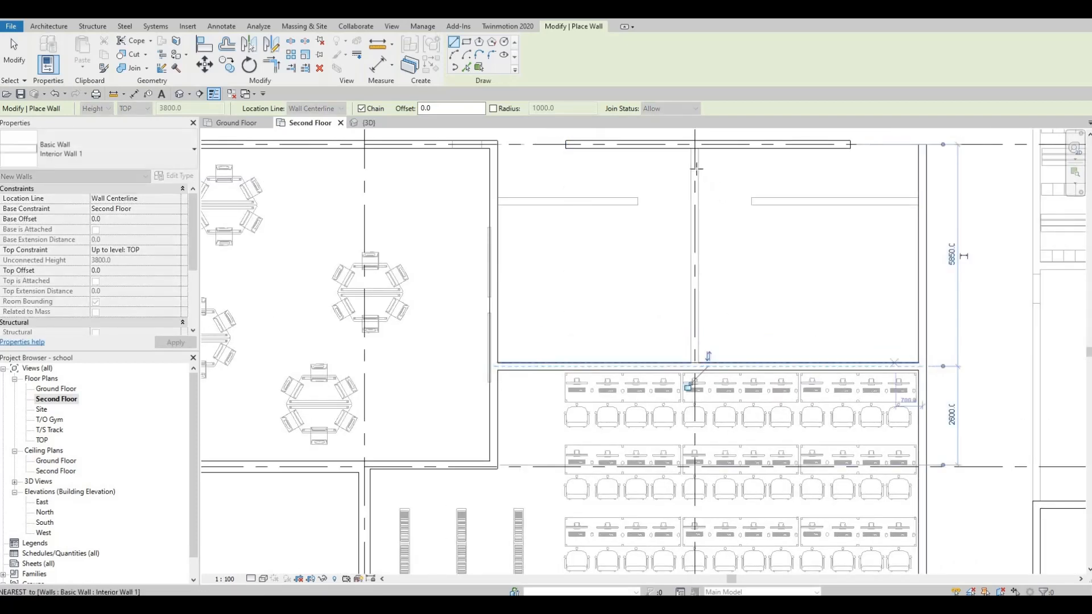
key("Escape")
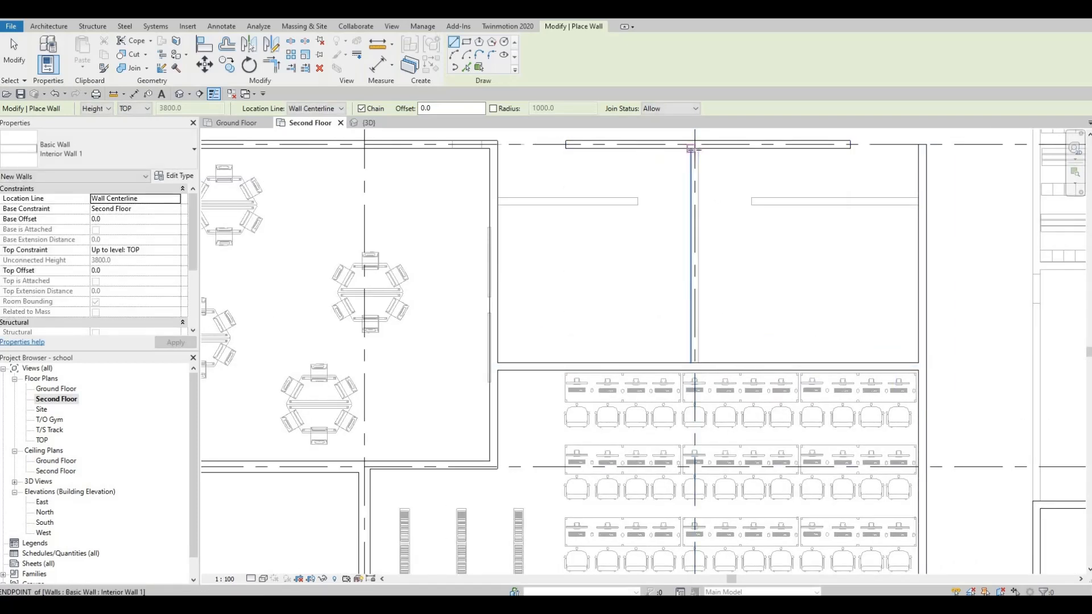
- Draw a 5600 mm dividing wall along grid G from the midpoint of the short grid 2 wall to the wall above the computer desks
scroll(697, 149, "up", 2)
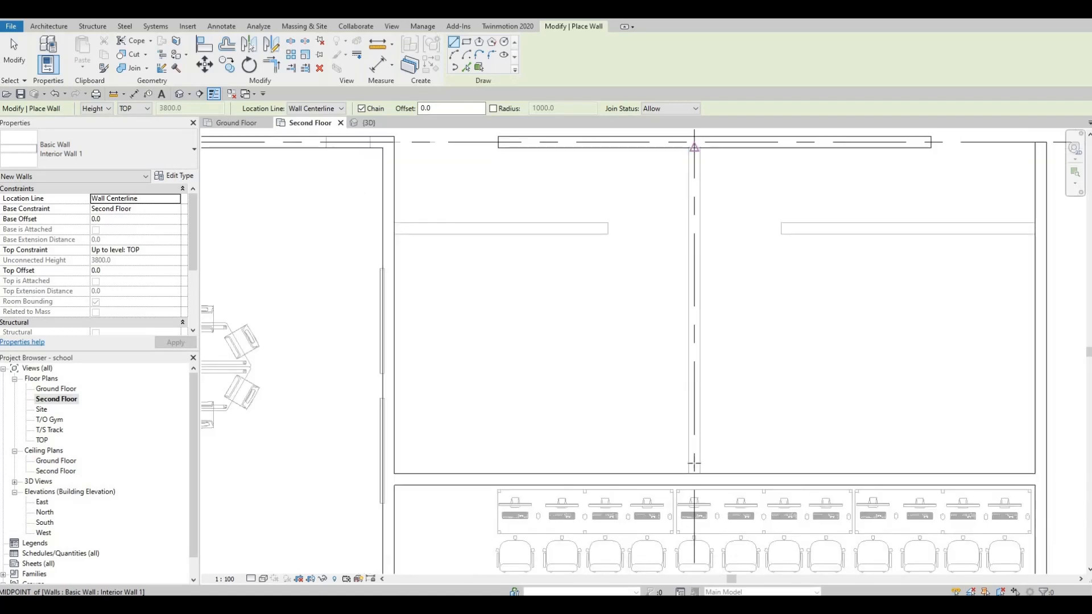
left_click(697, 146)
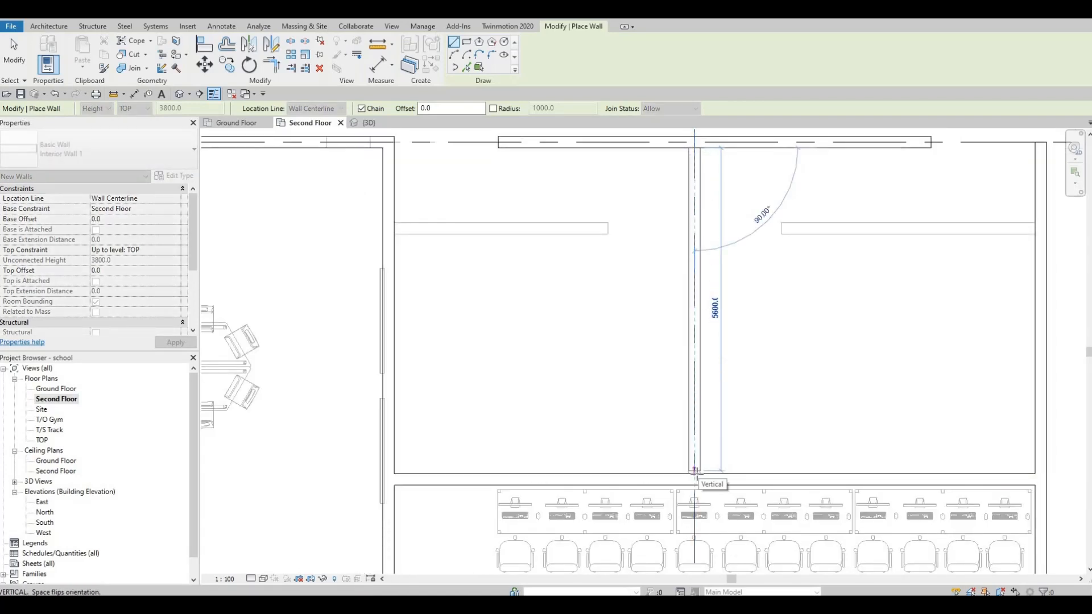
key("Escape")
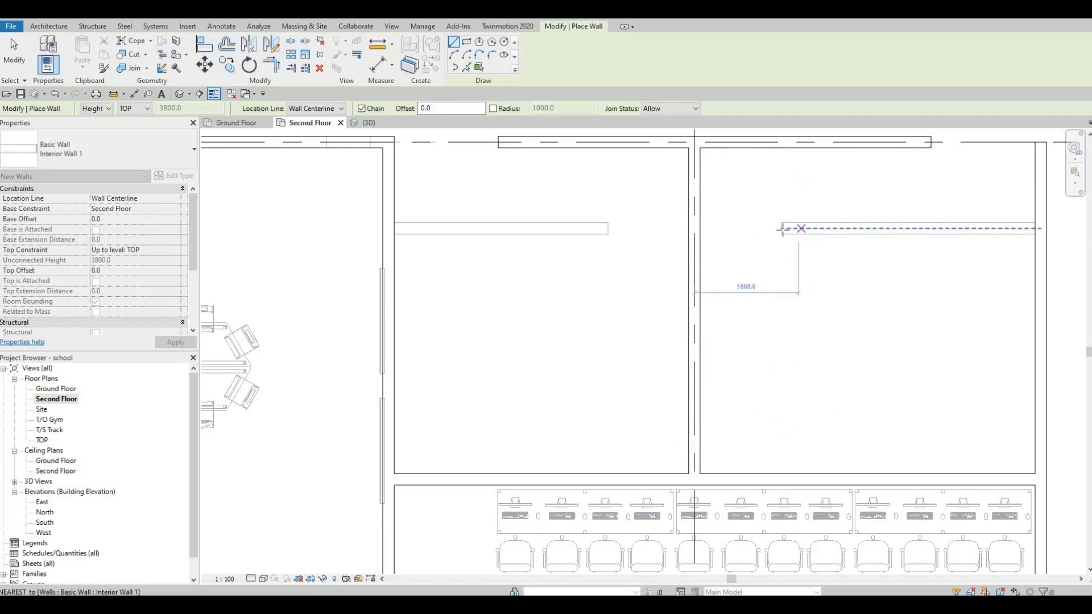
- Draw the two short partition walls over the underlay in the rooms beside grid G, the one east of it 4300 mm long
left_click(781, 228)
left_click(1036, 227)
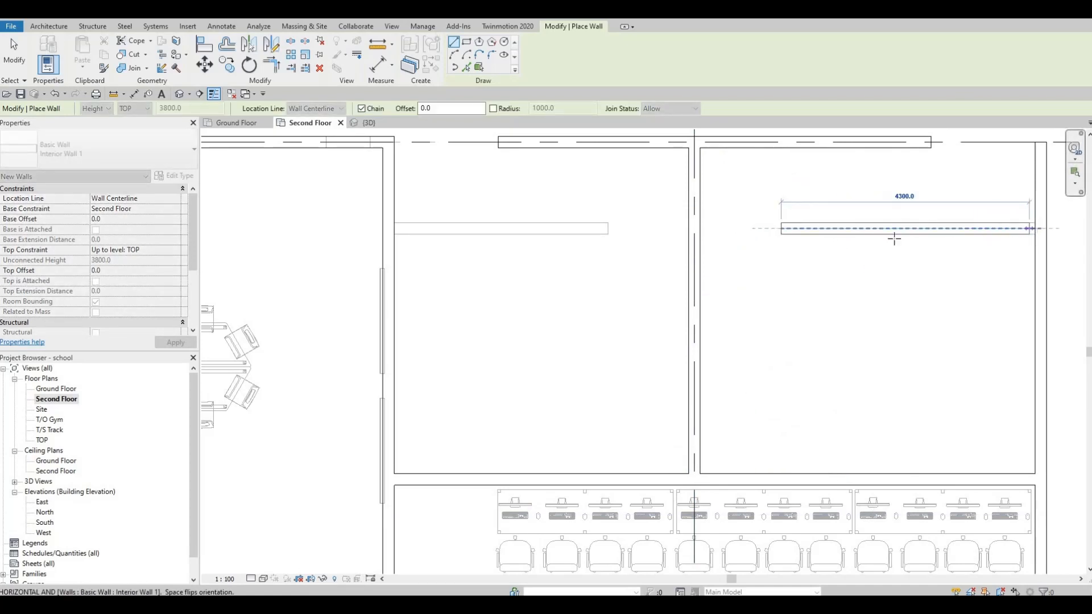
key("Escape")
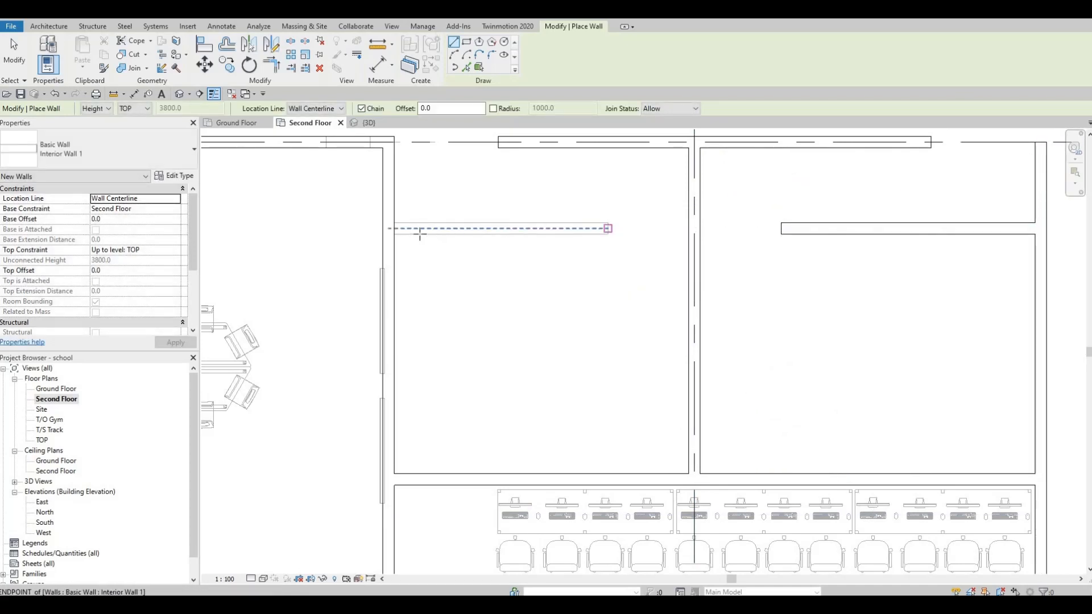
left_click(607, 228)
left_click(395, 229)
key("Escape")
key("Escape")
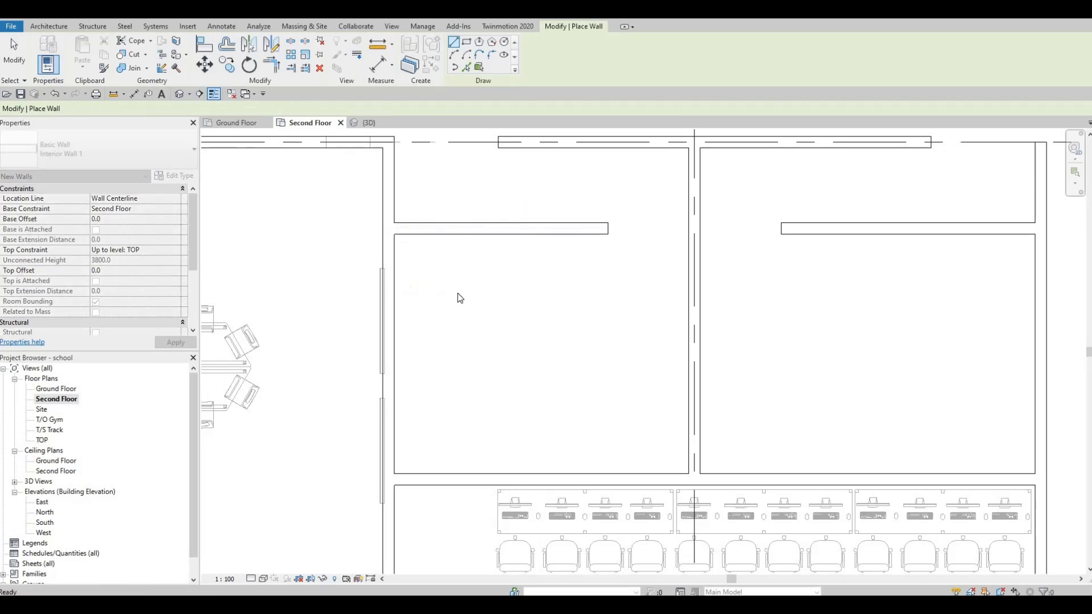
- Examine the whole second floor plan to check which underlay walls are still missing
scroll(471, 251, "down", 7)
middle_click_drag(580, 212, 683, 144)
scroll(598, 206, "down", 2)
middle_click_drag(607, 419, 668, 296)
scroll(668, 296, "down", 3)
middle_click_drag(705, 418, 755, 377)
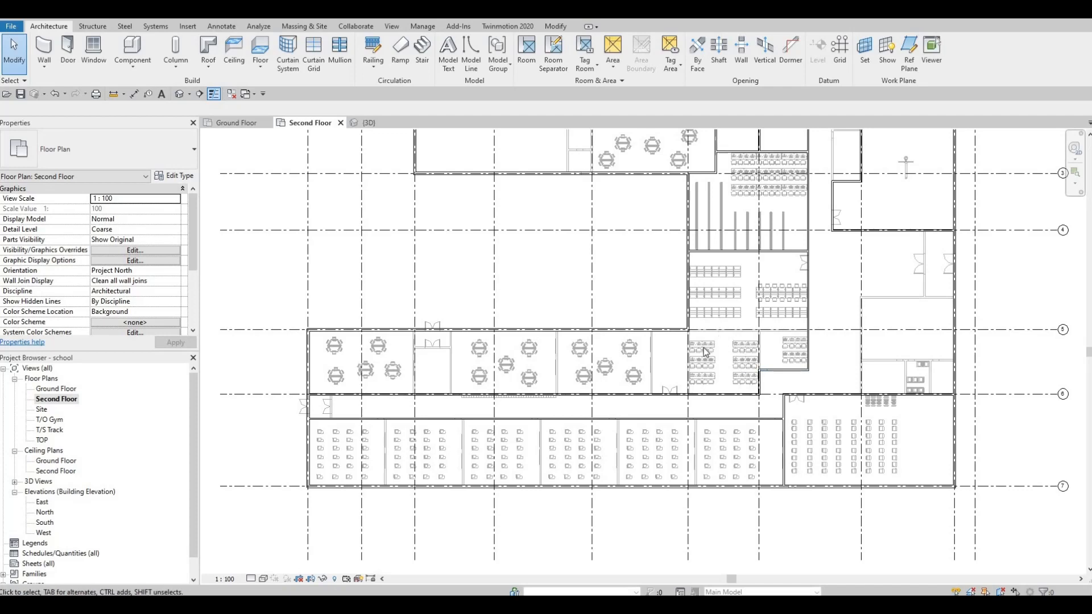
scroll(656, 261, "down", 2)
middle_click_drag(704, 388, 741, 496)
middle_click_drag(723, 421, 733, 451)
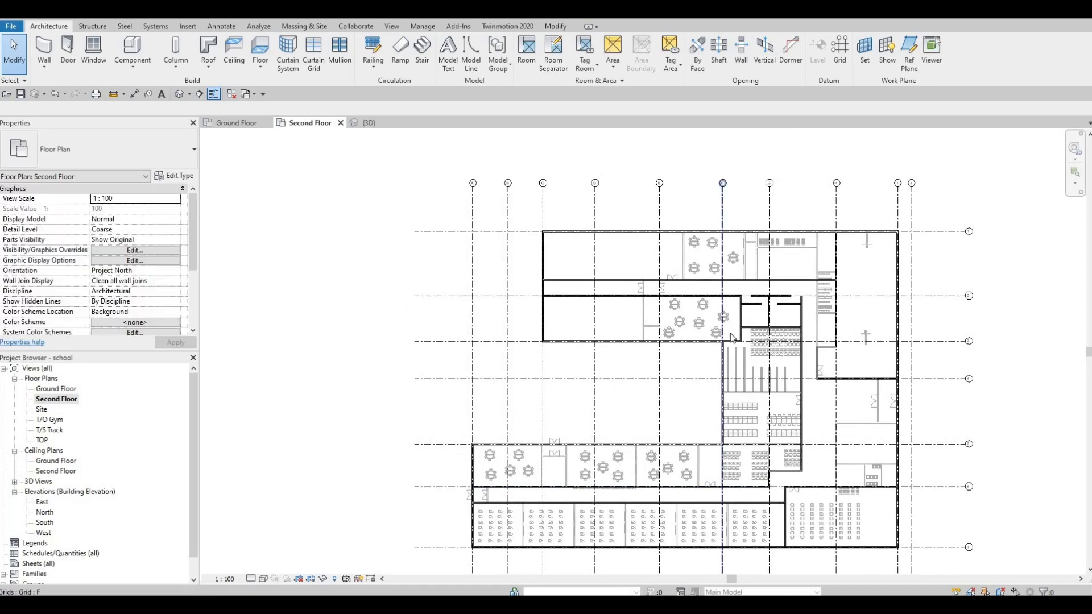
- Draw an Interior Wall 1 wall along grid E from the grid 1 exterior wall down to the corridor wall, up to level TOP
scroll(655, 246, "up", 4)
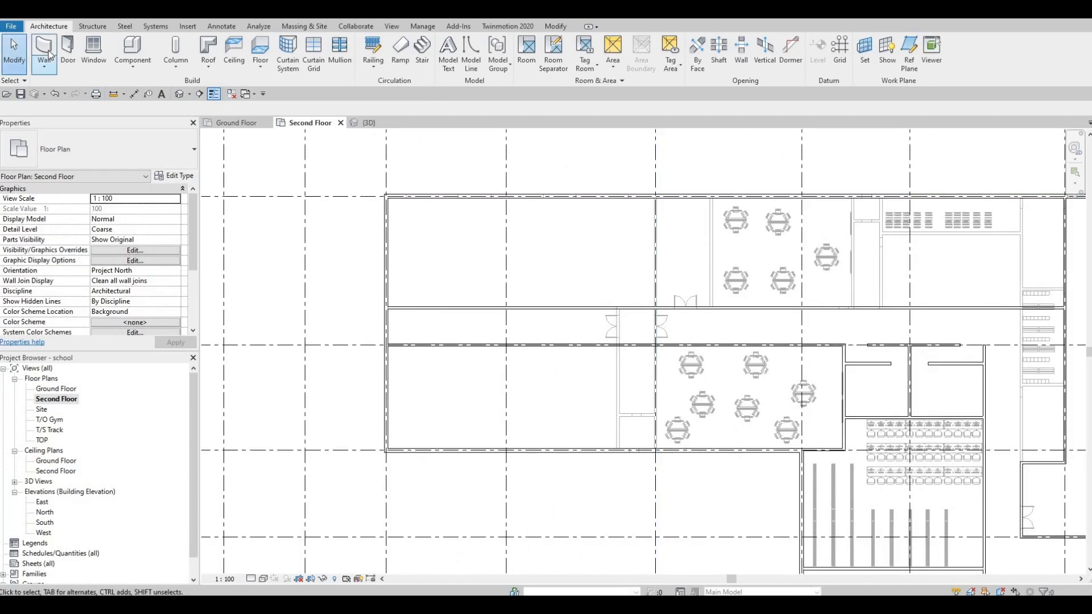
key("w")
key("a")
scroll(675, 183, "up", 4)
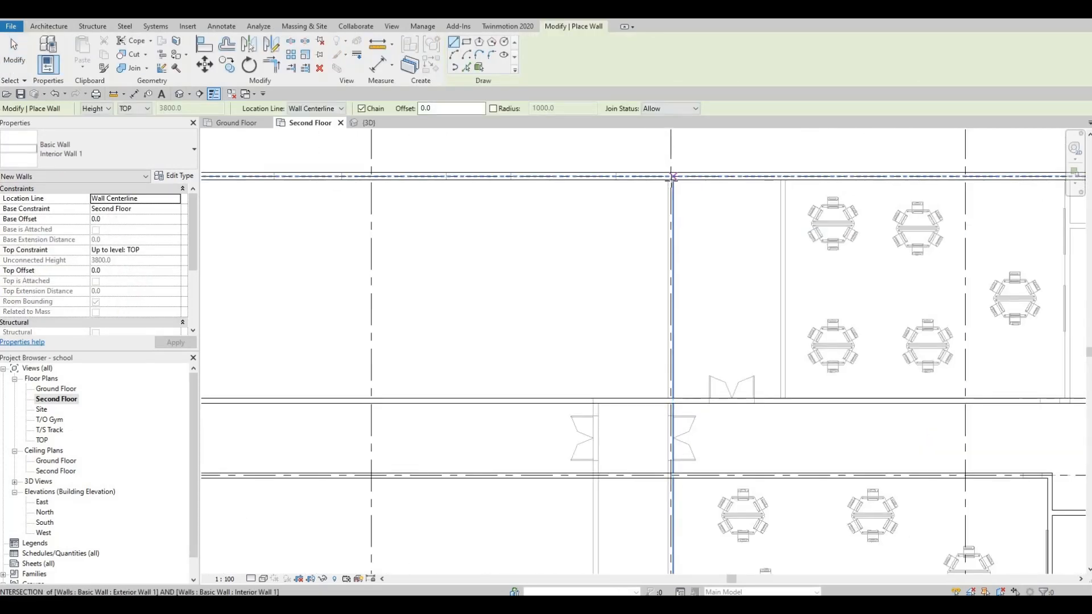
scroll(672, 180, "up", 2)
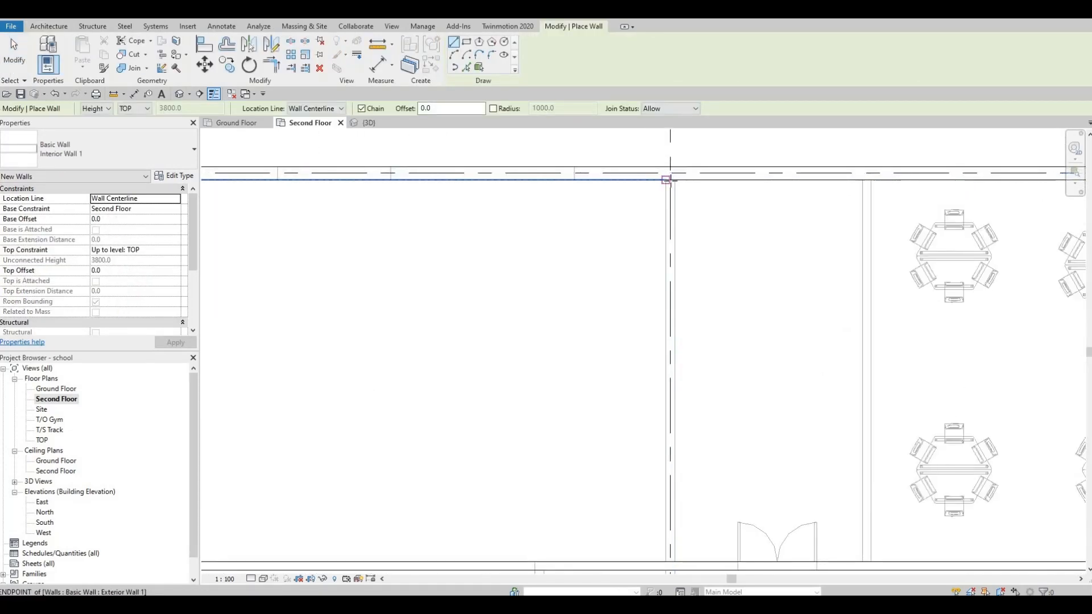
left_click(674, 181)
scroll(671, 180, "up", 2)
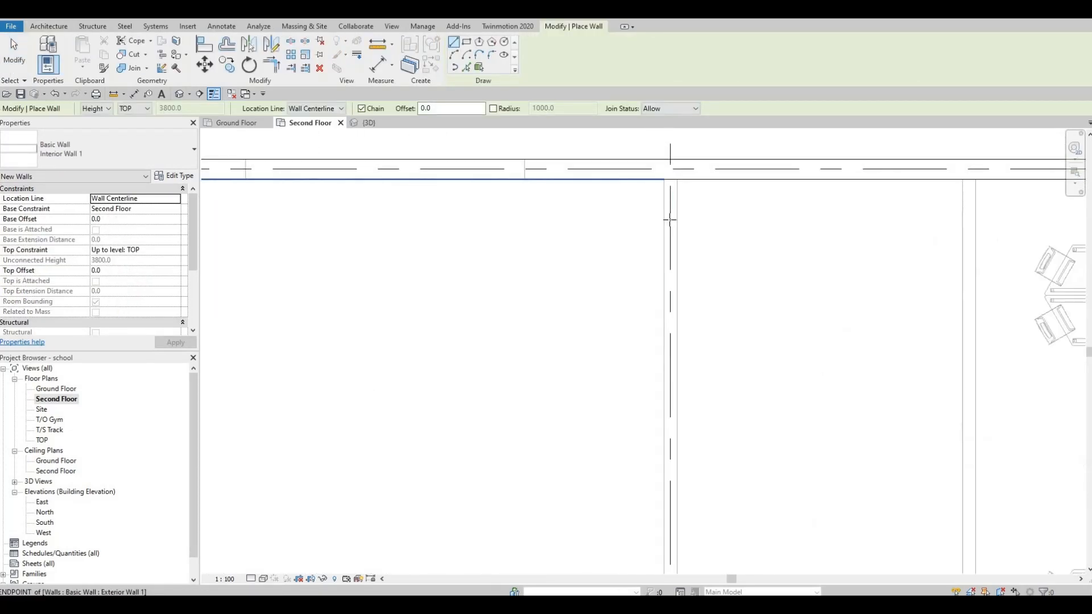
scroll(688, 455, "down", 4)
middle_click_drag(677, 569, 677, 394)
scroll(677, 398, "down", 1)
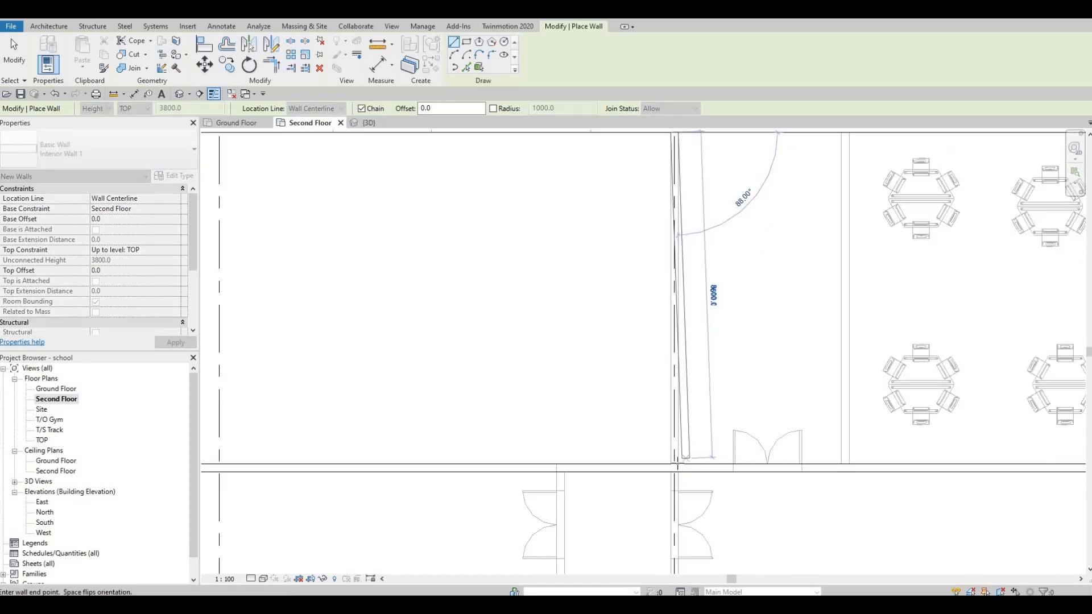
scroll(677, 467, "up", 3)
left_click(673, 469)
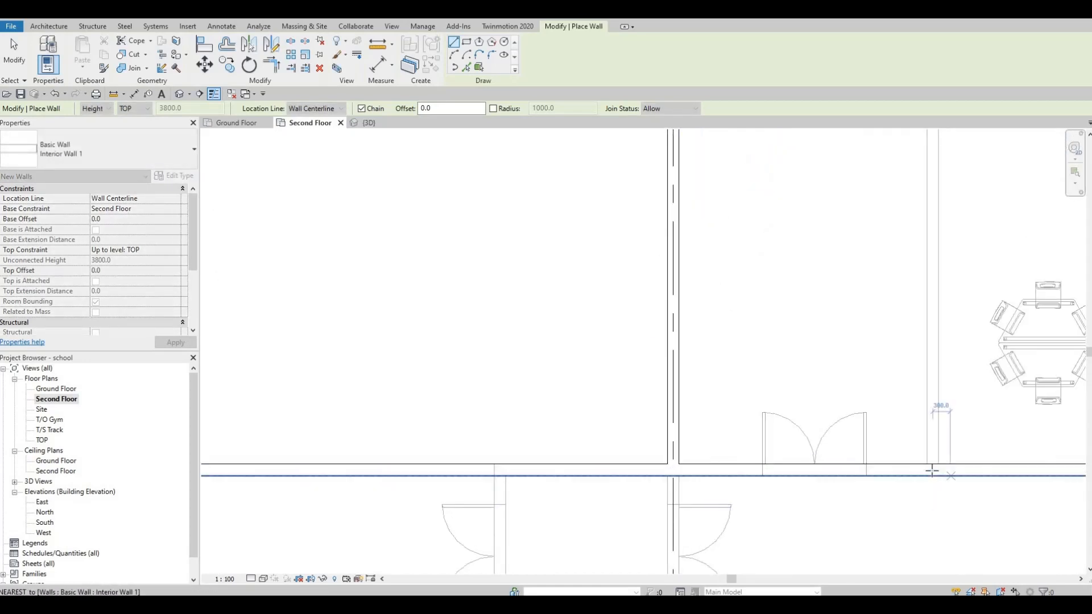
- Draw the parallel wall over the underlay east of the double door, from the corridor wall up to the exterior wall
left_click(933, 470)
middle_click_drag(900, 133, 857, 398)
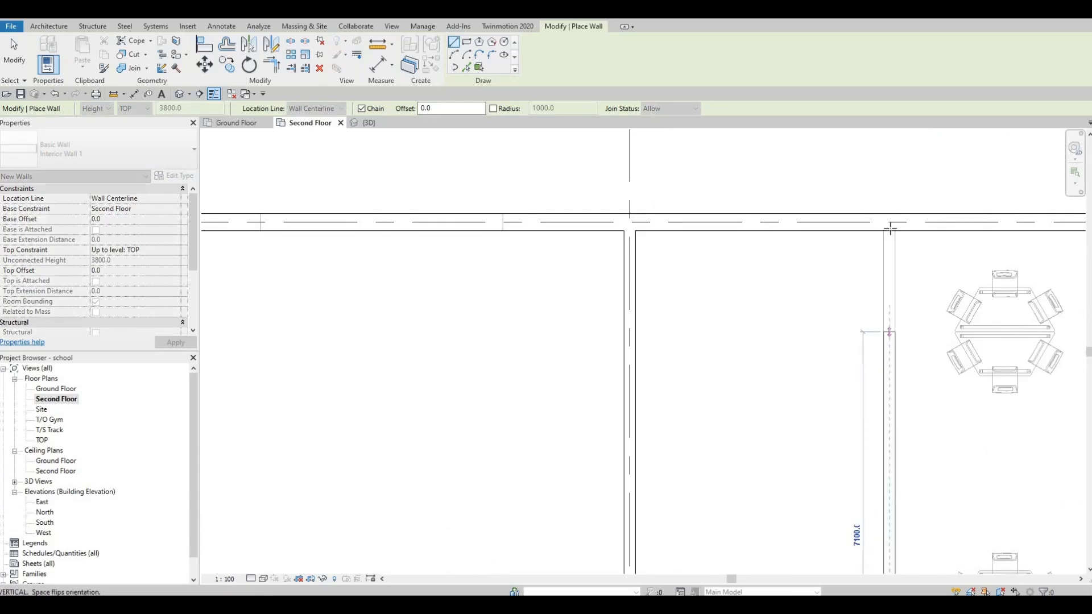
left_click(884, 238)
key("Escape")
scroll(754, 319, "down", 3)
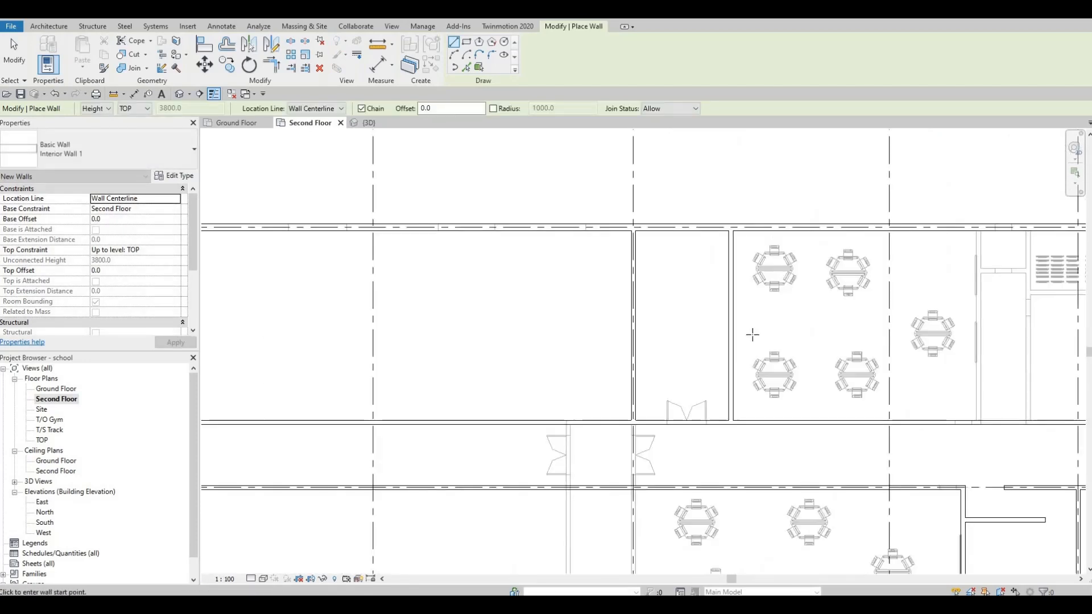
- Draw a wall about 8800 mm long over the underlay between grids F and G, from the corridor wall to the exterior wall, and check its end
scroll(845, 375, "down", 1)
middle_click_drag(844, 372, 567, 407)
scroll(710, 447, "up", 3)
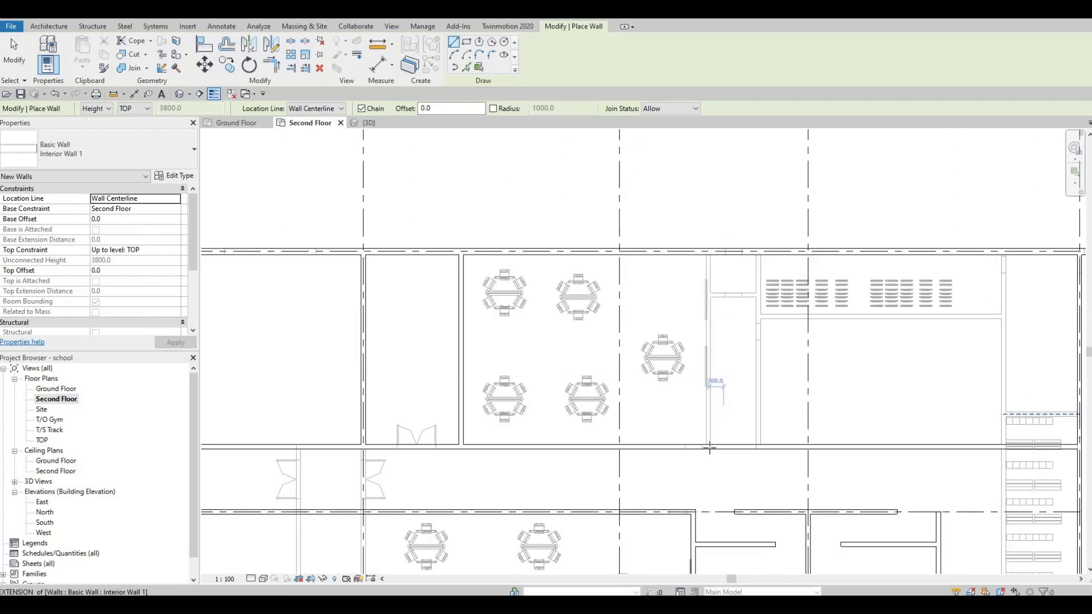
left_click(709, 446)
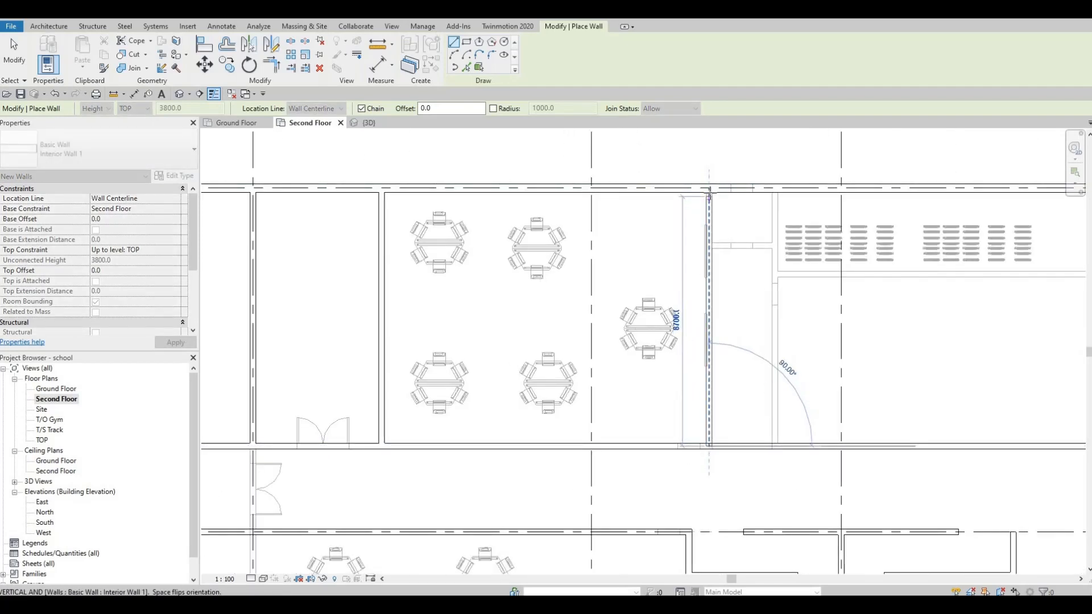
left_click(709, 195)
key("Escape")
scroll(722, 217, "down", 3)
middle_click_drag(710, 210, 740, 254)
scroll(740, 253, "up", 5)
scroll(740, 254, "up", 3)
key("Escape")
left_click(737, 242)
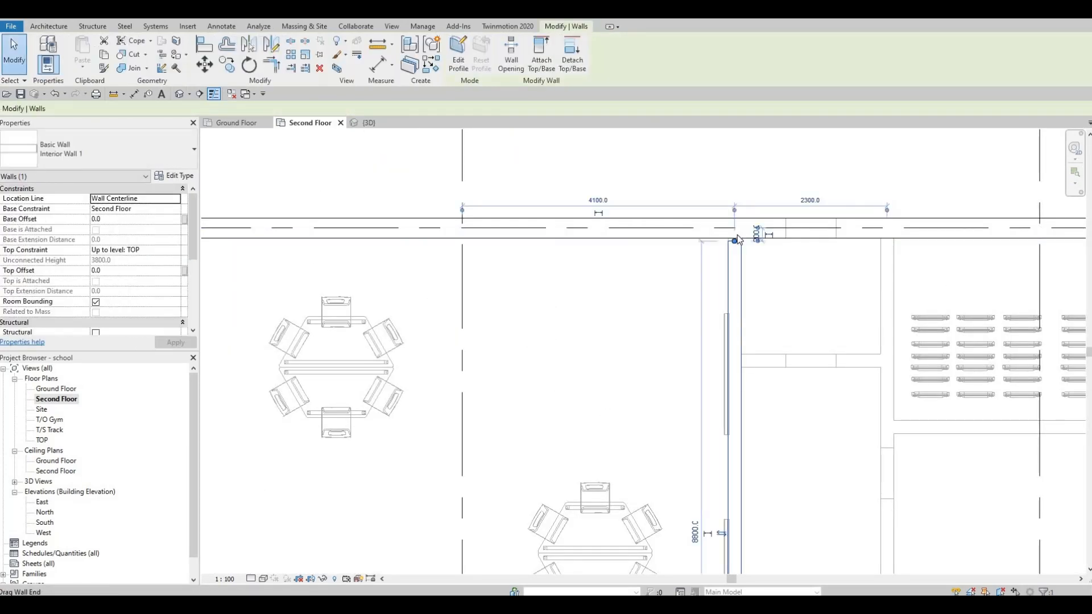
key("Escape")
- Divide the large room between grids C and E with a vertical wall just east of grid D, from the exterior wall to the corridor wall
scroll(817, 283, "down", 5)
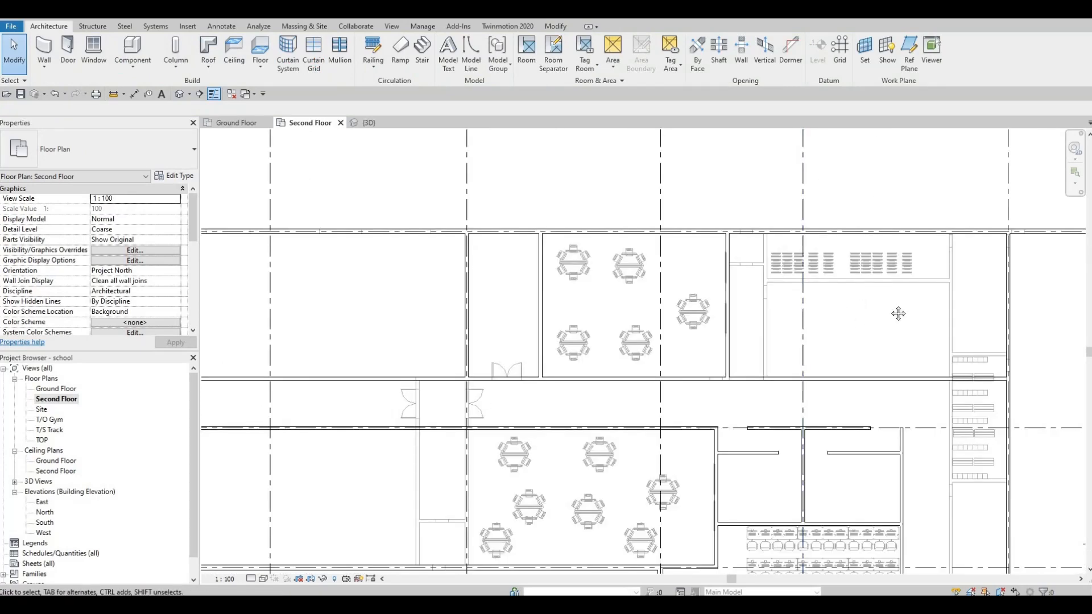
middle_click_drag(898, 313, 942, 305)
middle_click_drag(821, 307, 913, 334)
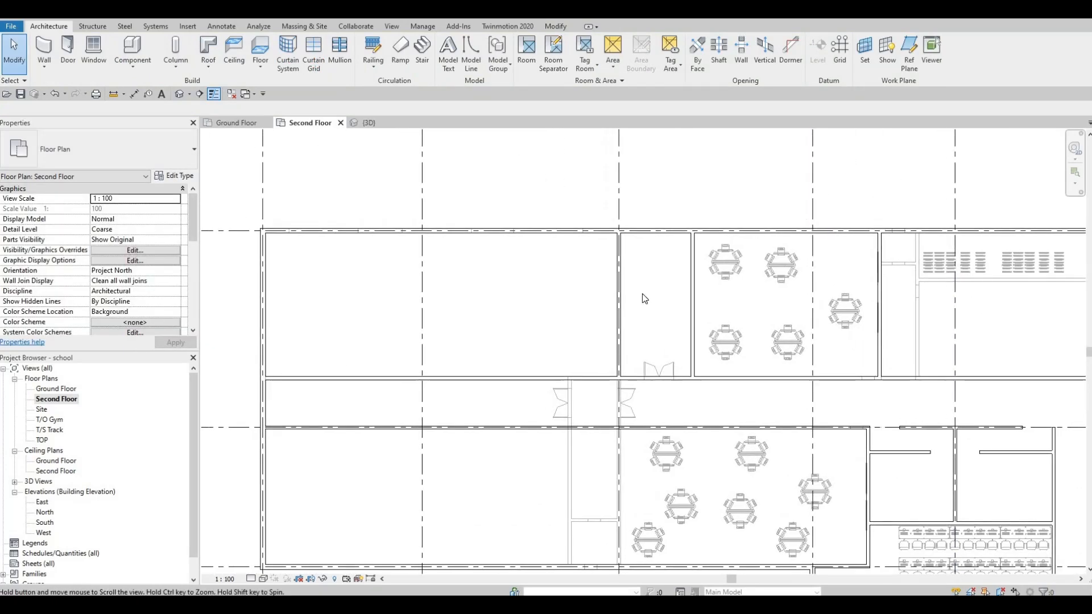
scroll(853, 323, "down", 2)
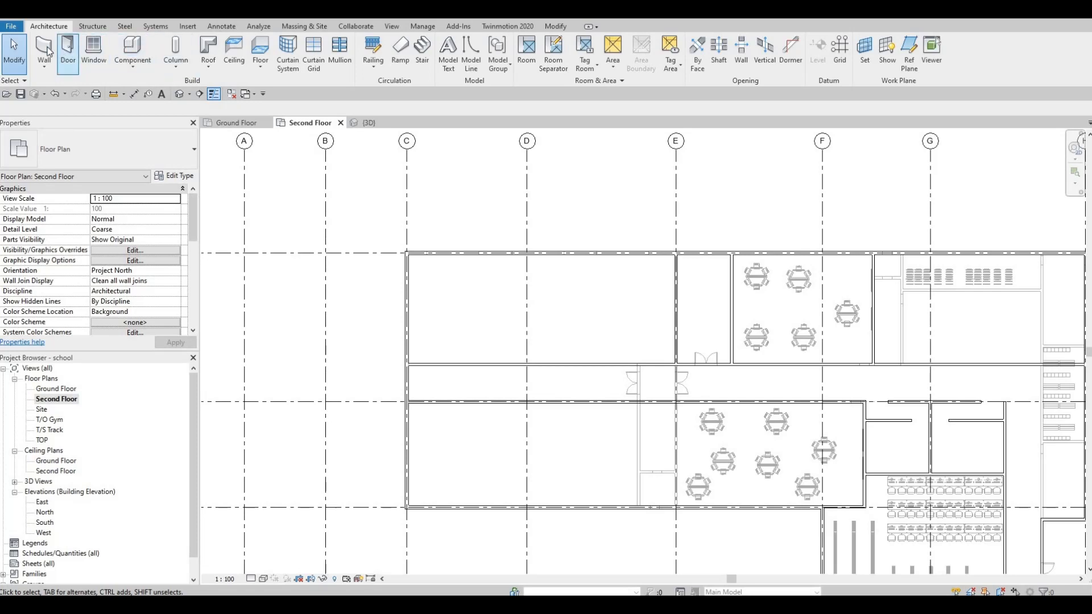
key("w")
key("a")
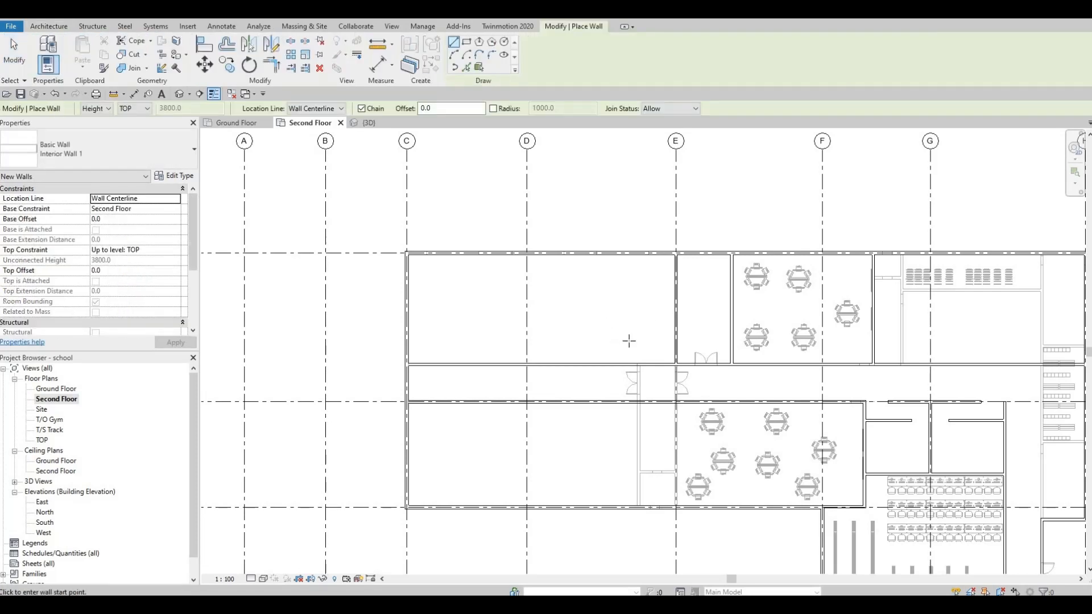
middle_click_drag(629, 342, 706, 335)
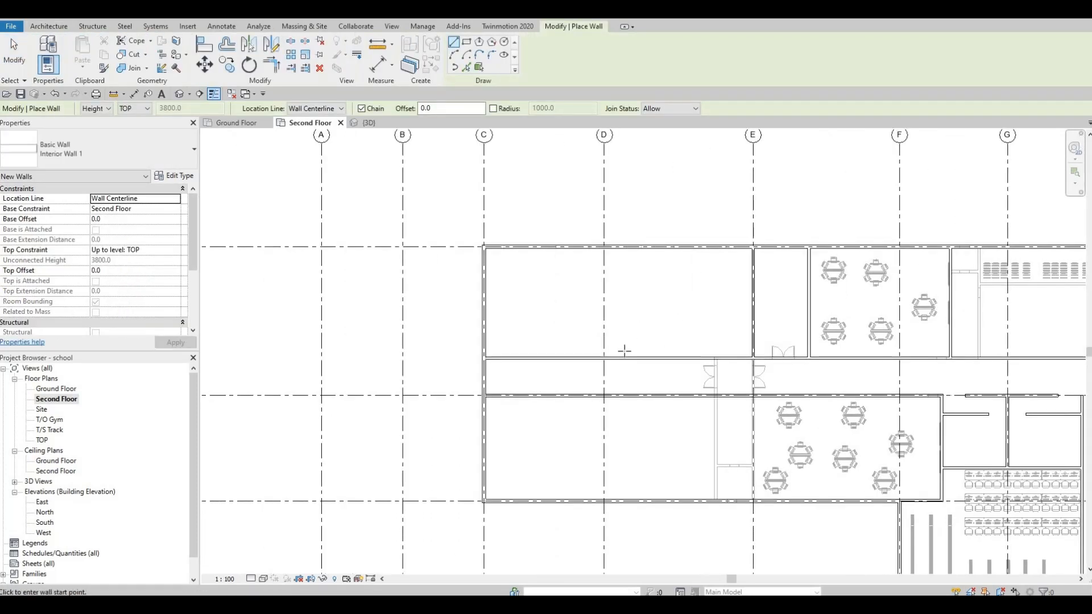
left_click(619, 248)
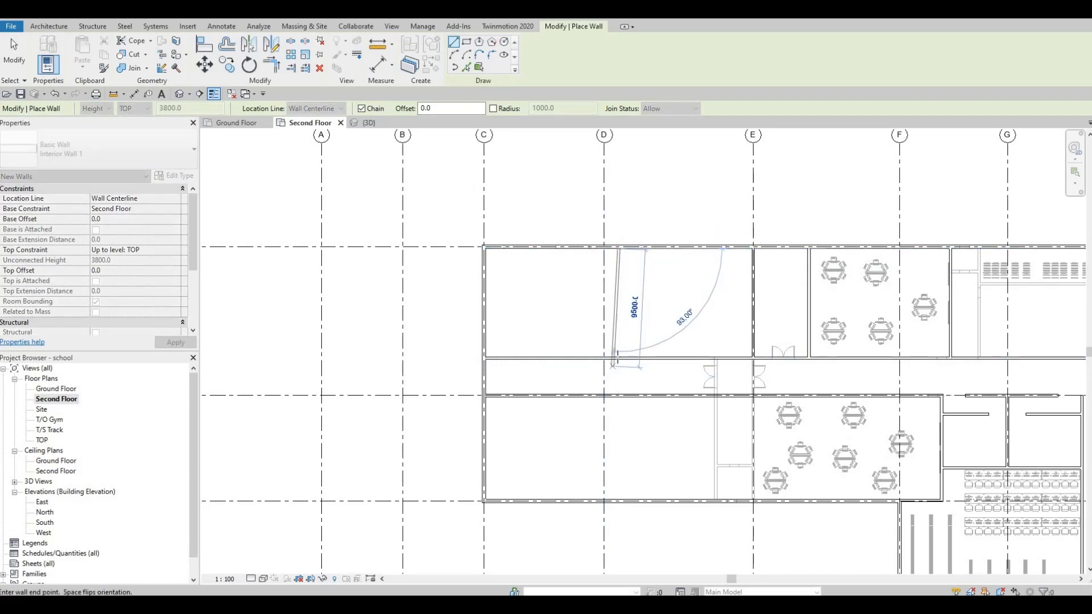
left_click(618, 357)
key("Escape")
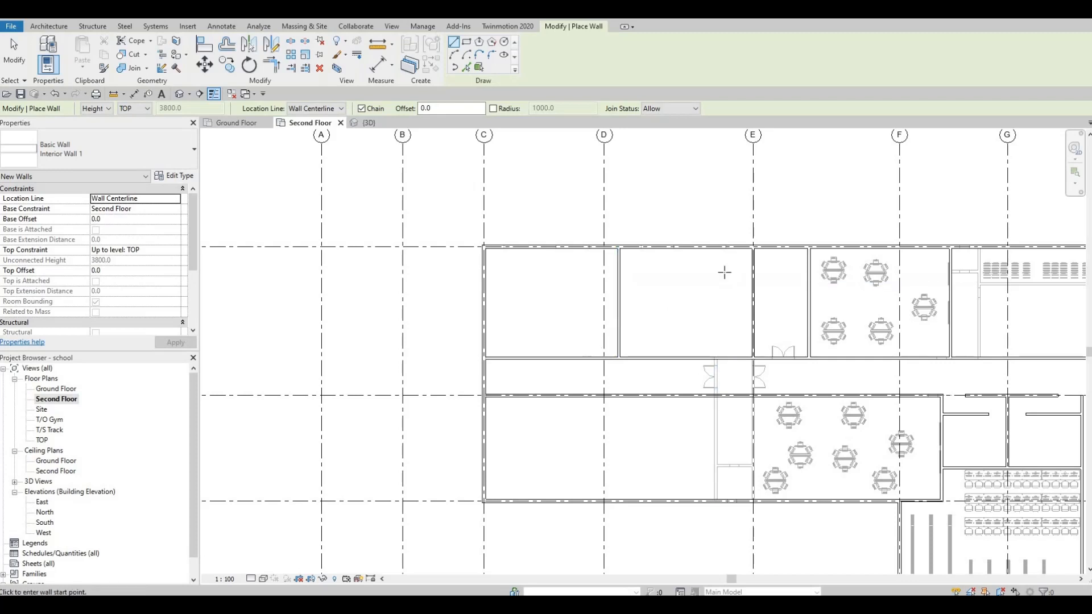
- Draw a vertical wall beside the underlay wall west of grid E, between the grid 2 and grid 3 walls
mouse_move(692, 323)
middle_mouse_down()
mouse_move(699, 363)
mouse_move(660, 366)
mouse_move(677, 322)
middle_mouse_up()
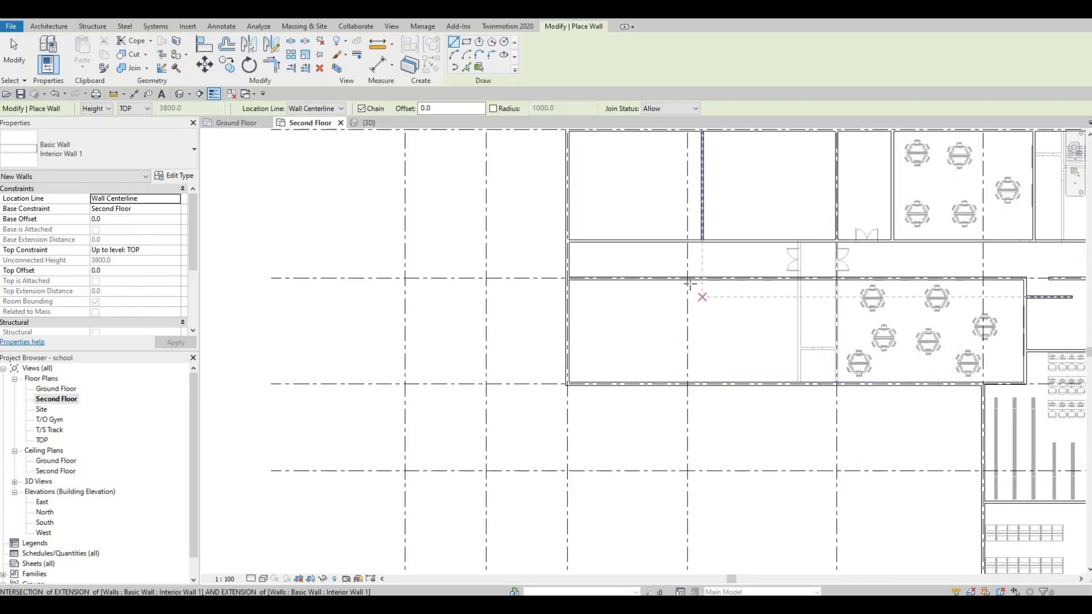
mouse_move(847, 349)
middle_mouse_down()
mouse_move(761, 348)
mouse_move(803, 359)
middle_mouse_up()
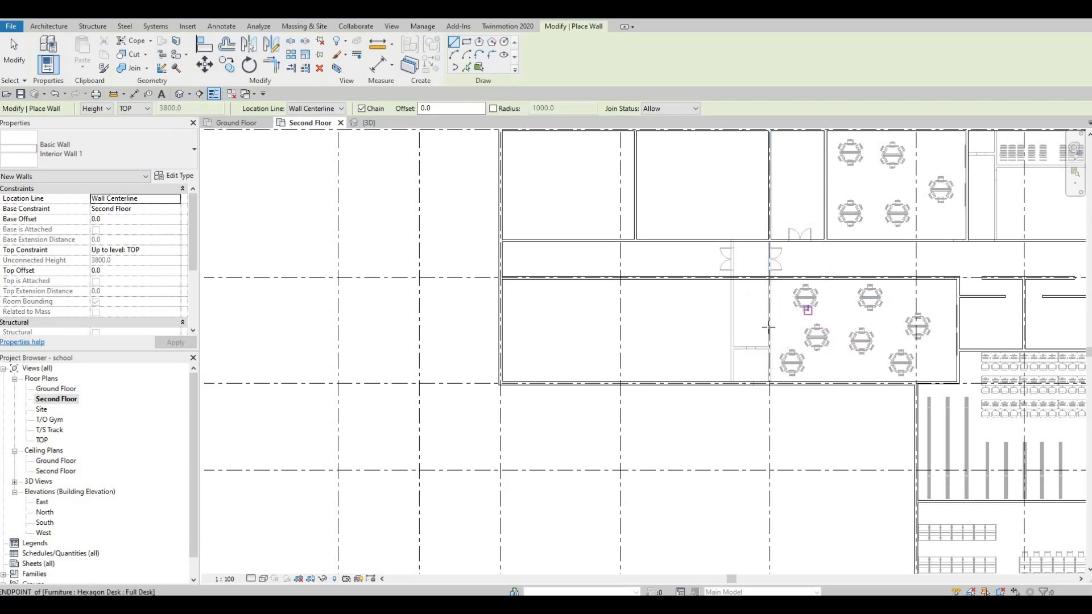
left_click(729, 277)
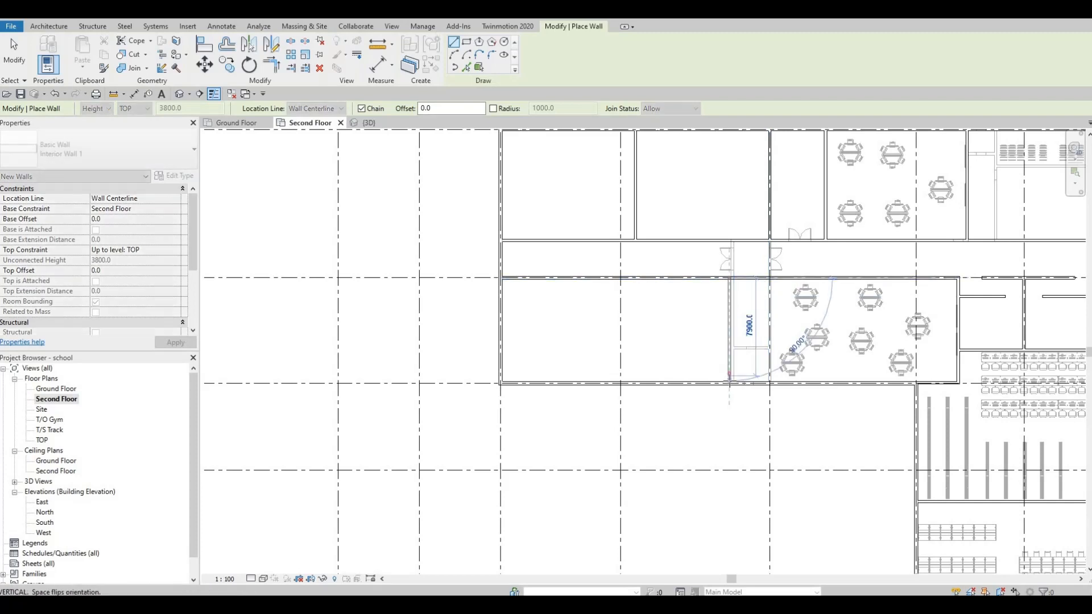
left_click(729, 380)
key("Escape")
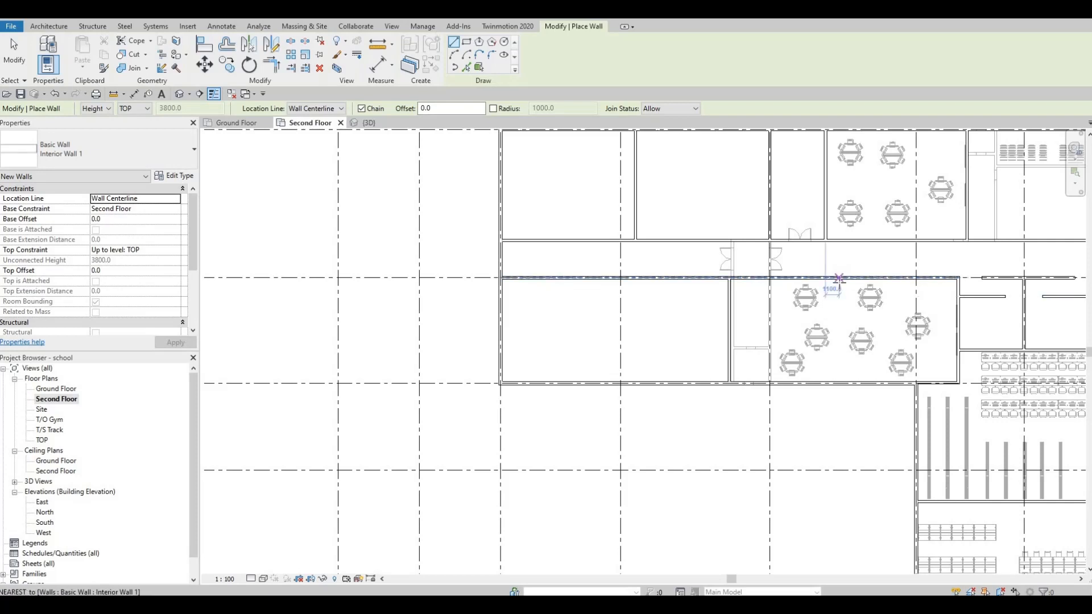
- Draw two more walls between the grid 2 and grid 3 walls: one through the hexagon-desk room and an 8400 mm one along grid D
left_click(838, 278)
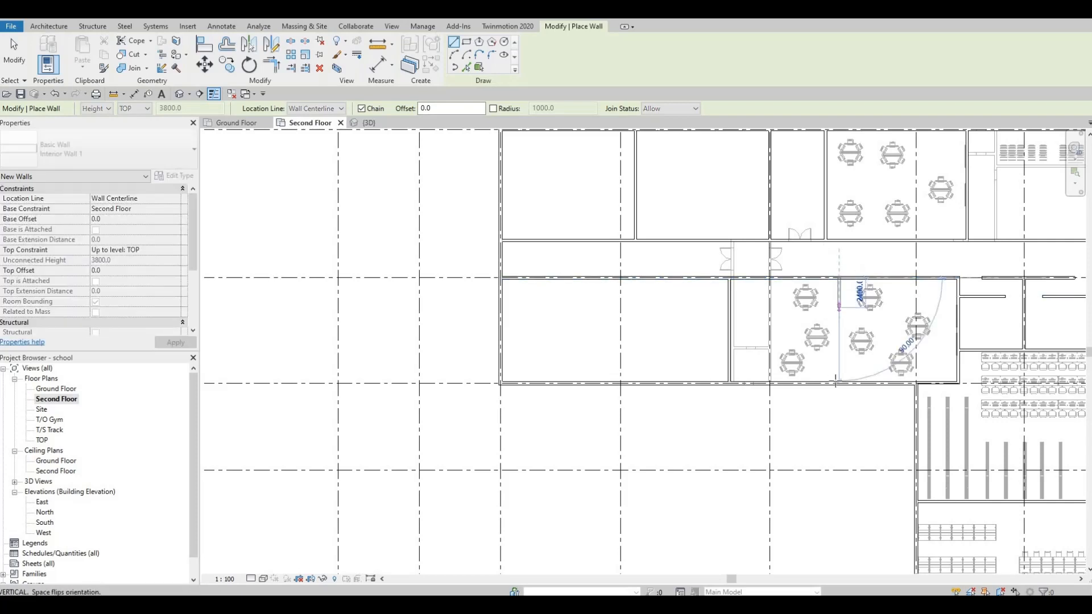
left_click(837, 383)
key("Escape")
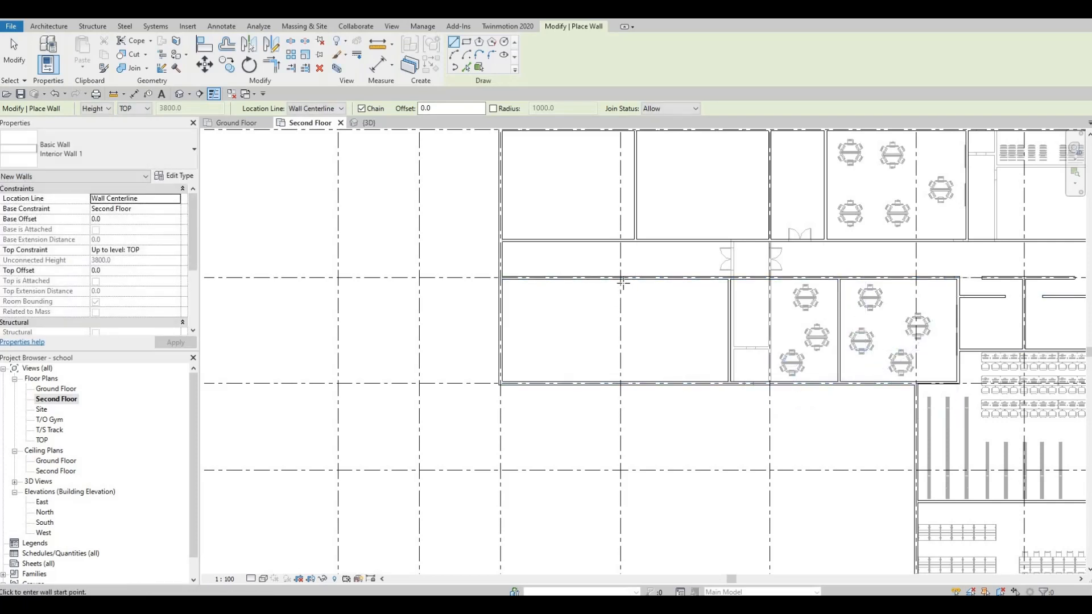
left_click(620, 278)
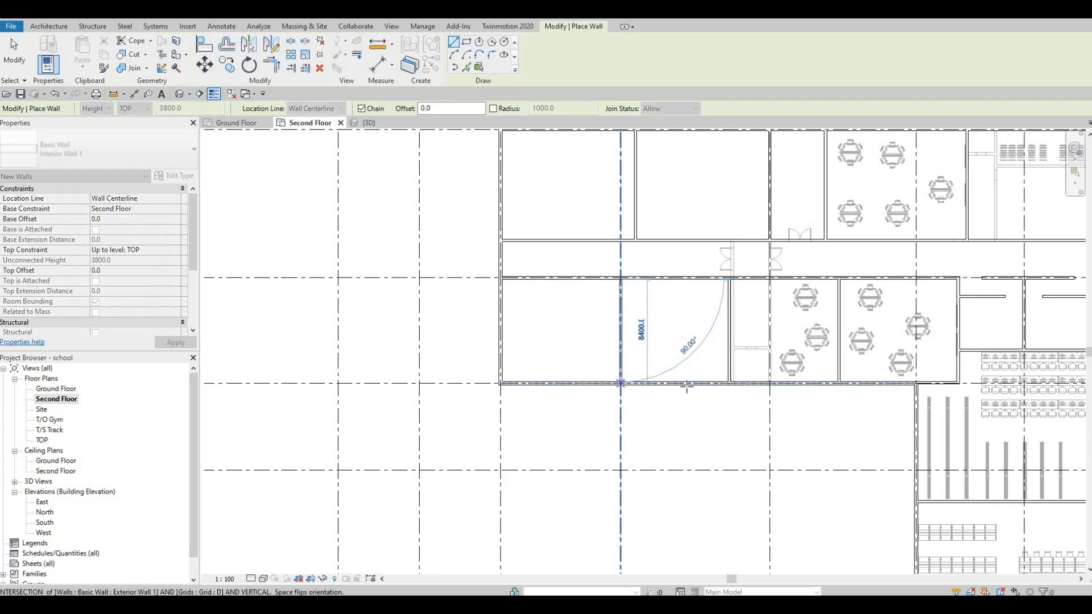
left_click(620, 384)
key("Escape")
key("Escape")
- Align the east face of the new wall west of grid E with the east face of the underlay wall
middle_click_drag(742, 284, 770, 286)
scroll(770, 285, "up", 4)
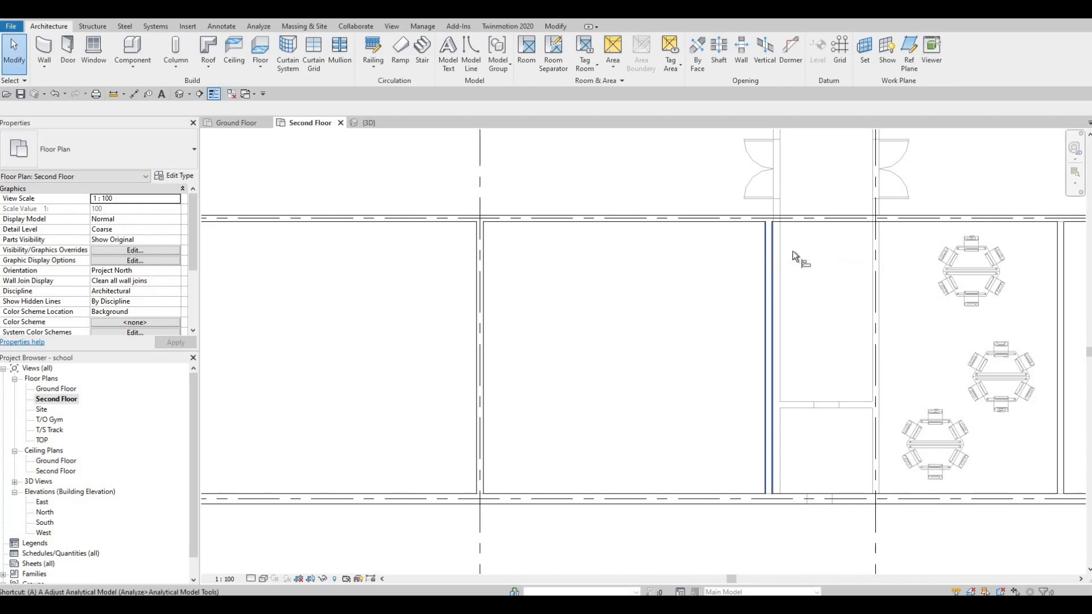
key("a")
key("l")
left_click(767, 257)
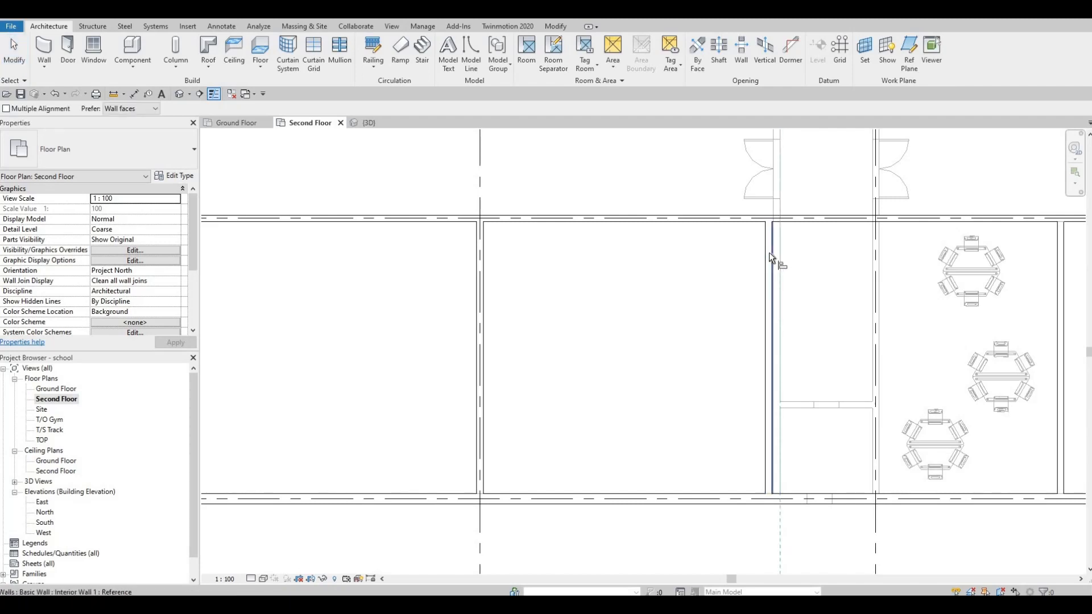
left_click(771, 256)
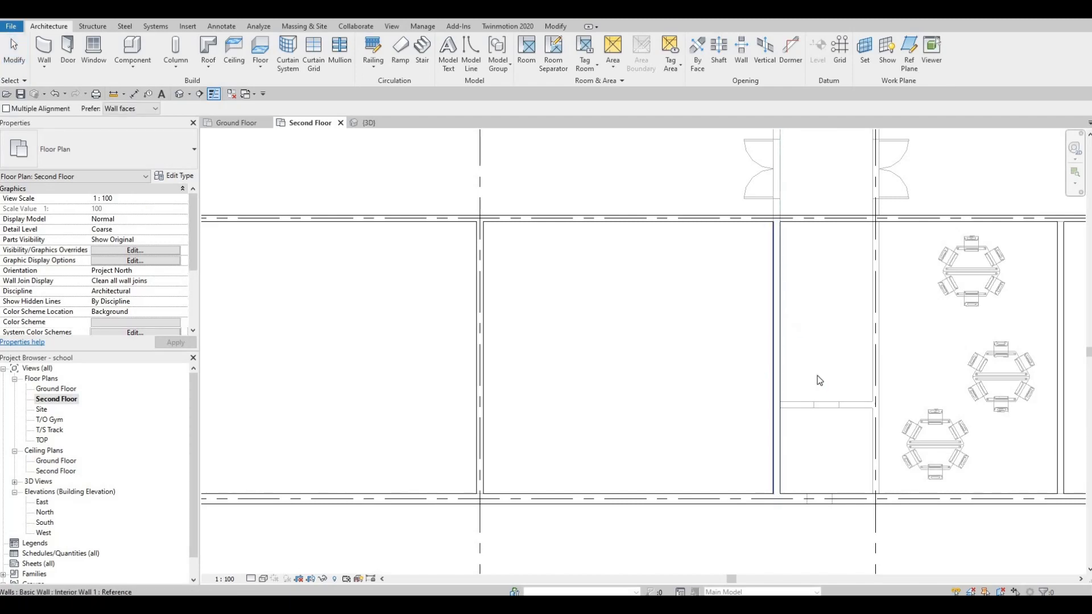
key("Escape")
key("Escape")
- Examine the spacing of the three new dividing walls between grids 2 and 3, including the one along grid D
scroll(804, 393, "down", 3)
middle_click_drag(803, 354, 827, 309)
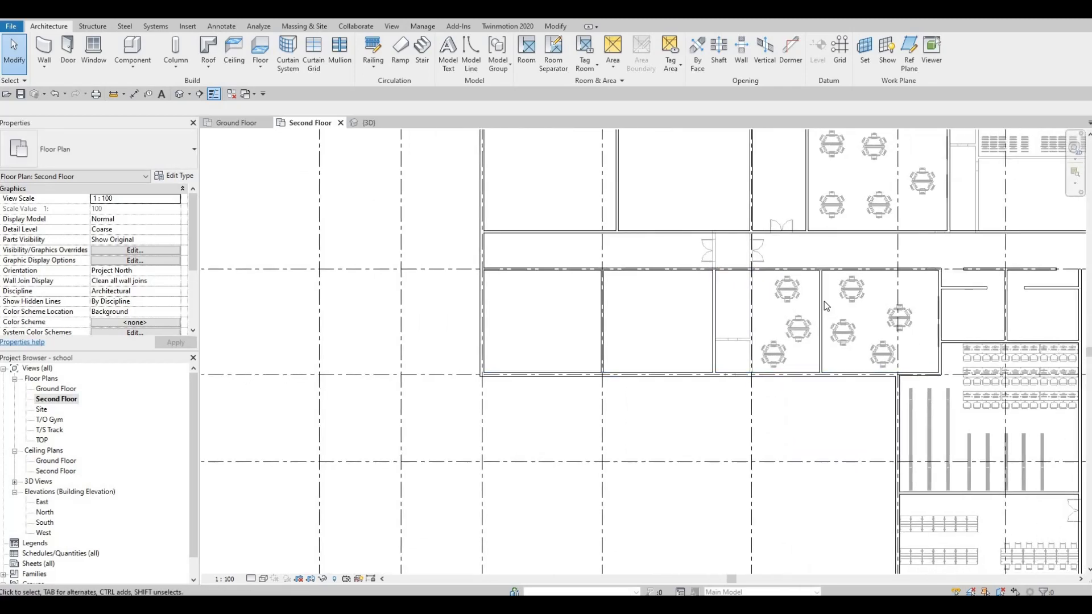
left_click(864, 404)
scroll(864, 405, "up", 2)
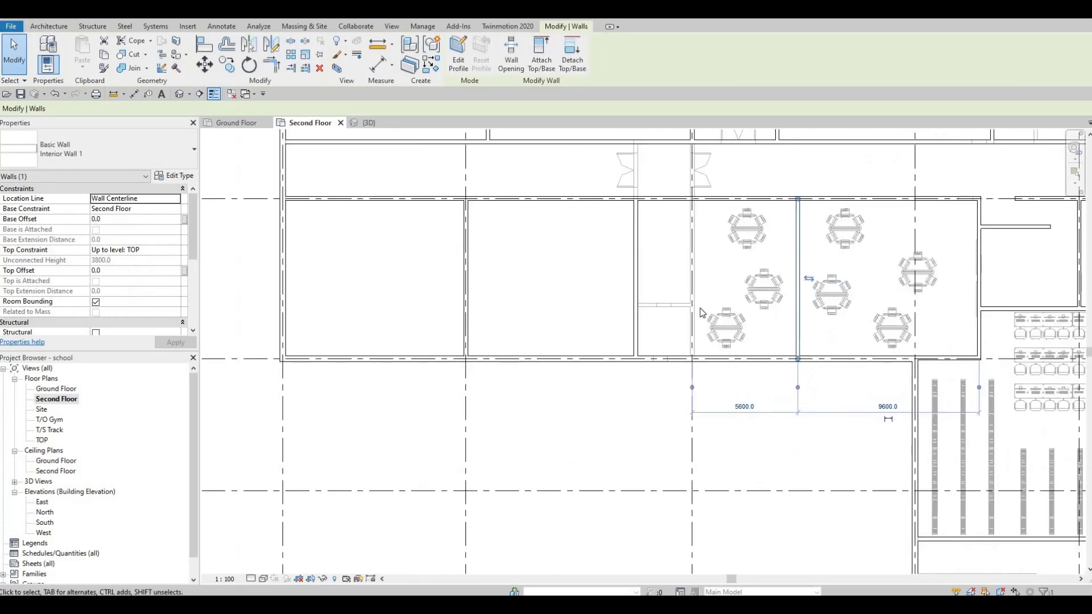
left_click(642, 259)
left_click(636, 267)
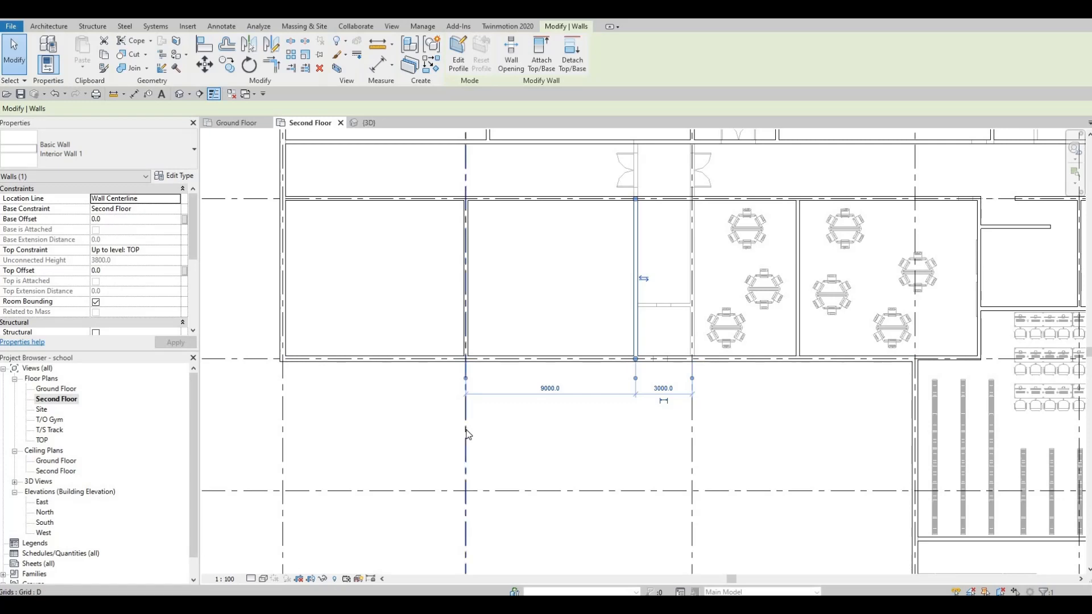
scroll(468, 432, "down", 5)
scroll(506, 446, "up", 1)
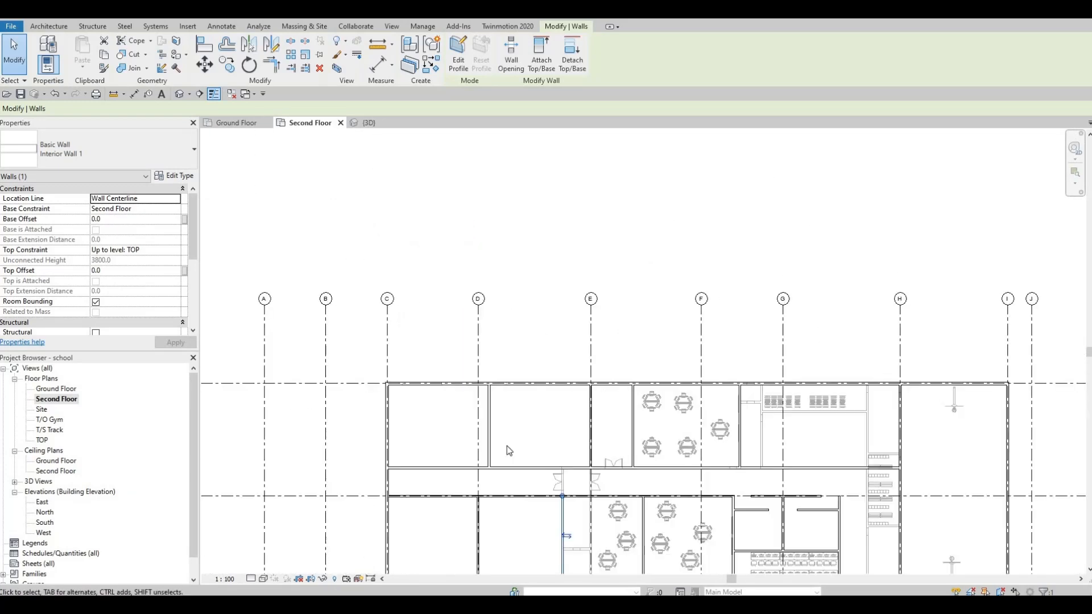
scroll(559, 337, "up", 2)
scroll(549, 390, "down", 2)
scroll(541, 360, "up", 2)
scroll(543, 364, "up", 3)
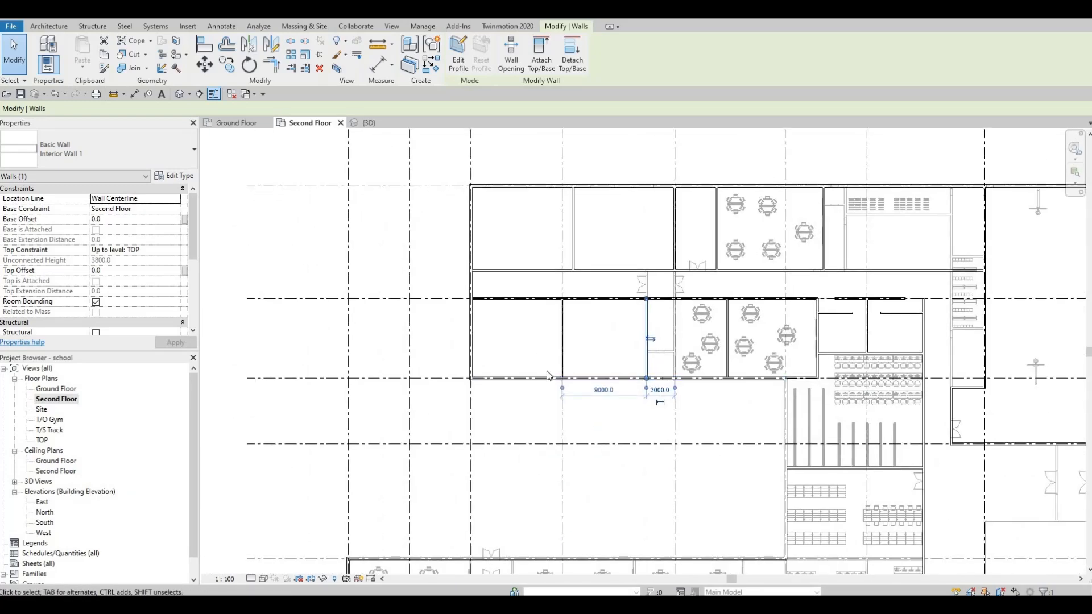
key("Escape")
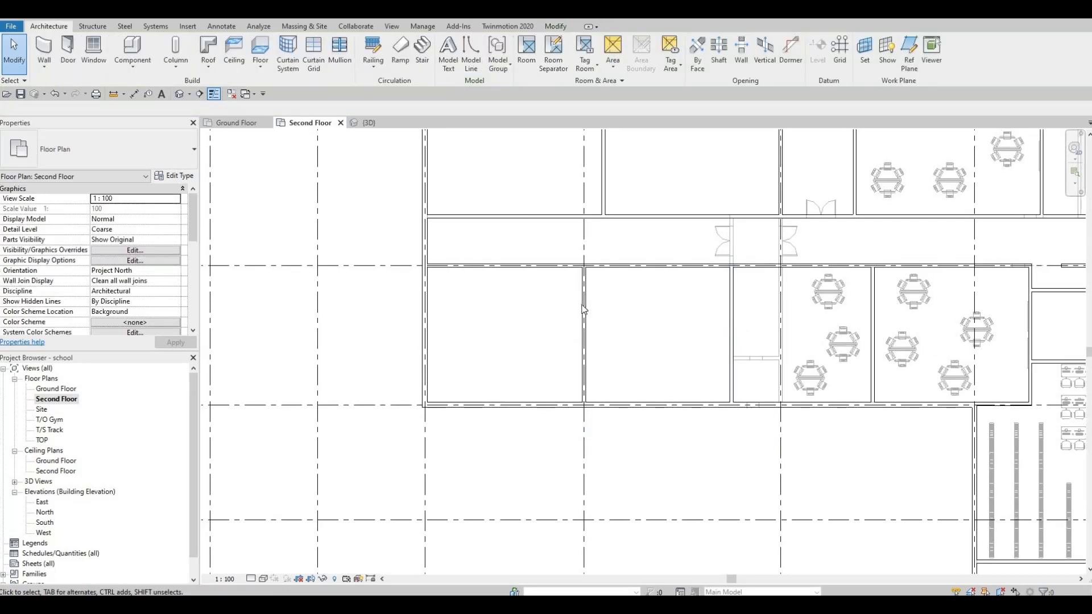
left_click(583, 310)
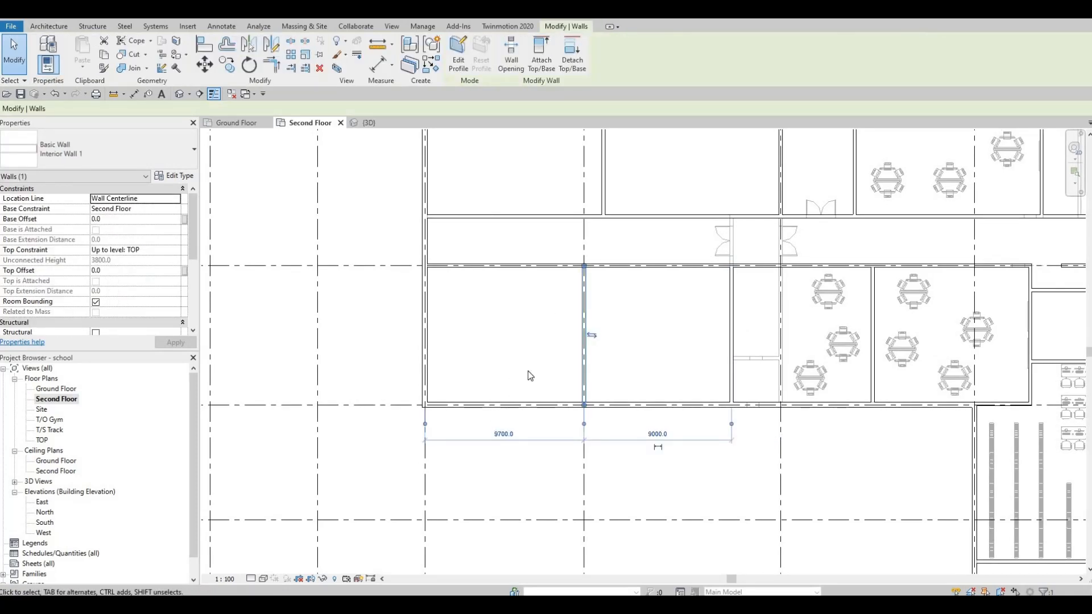
- Examine the second floor plan, from the north rooms down to the wings around grids 5 and 6, for rooms still lacking dividing walls
key("Escape")
scroll(691, 430, "down", 5)
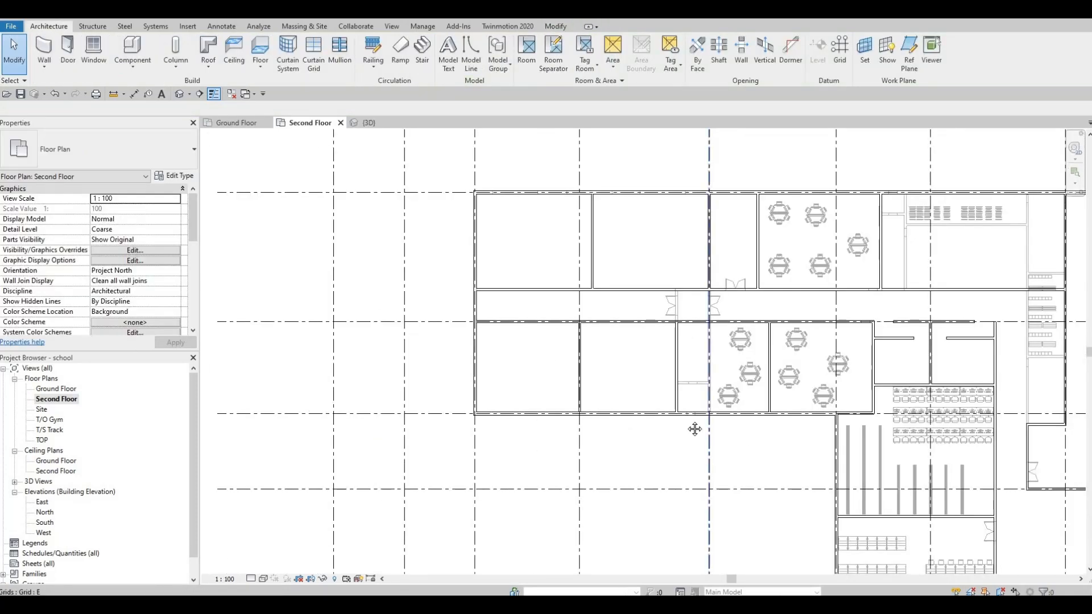
middle_click_drag(792, 471, 791, 438)
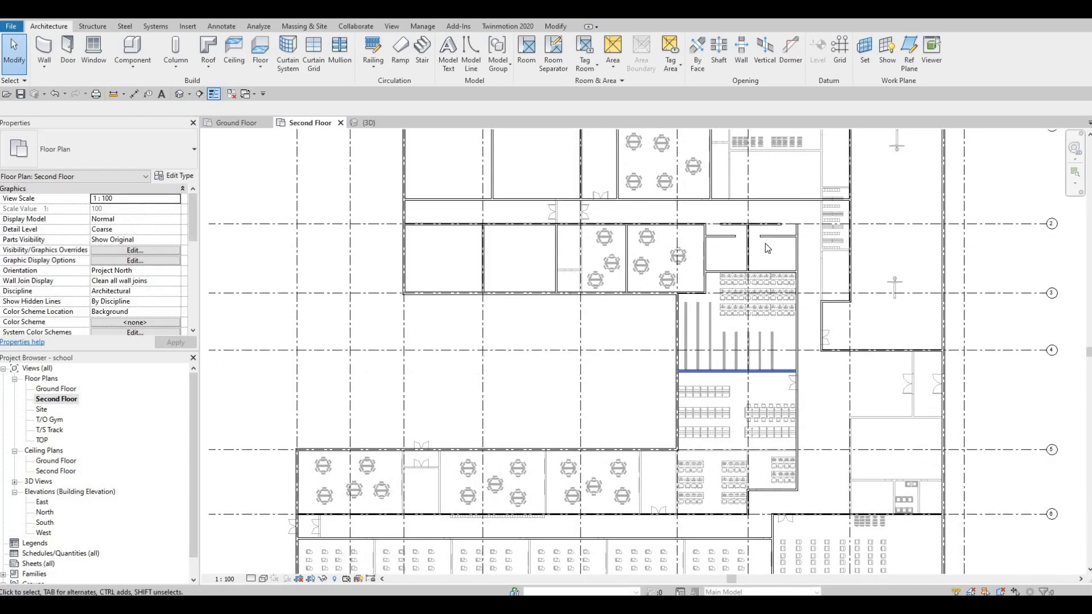
middle_click_drag(762, 151, 765, 242)
middle_click_drag(773, 331, 774, 342)
scroll(785, 335, "up", 2)
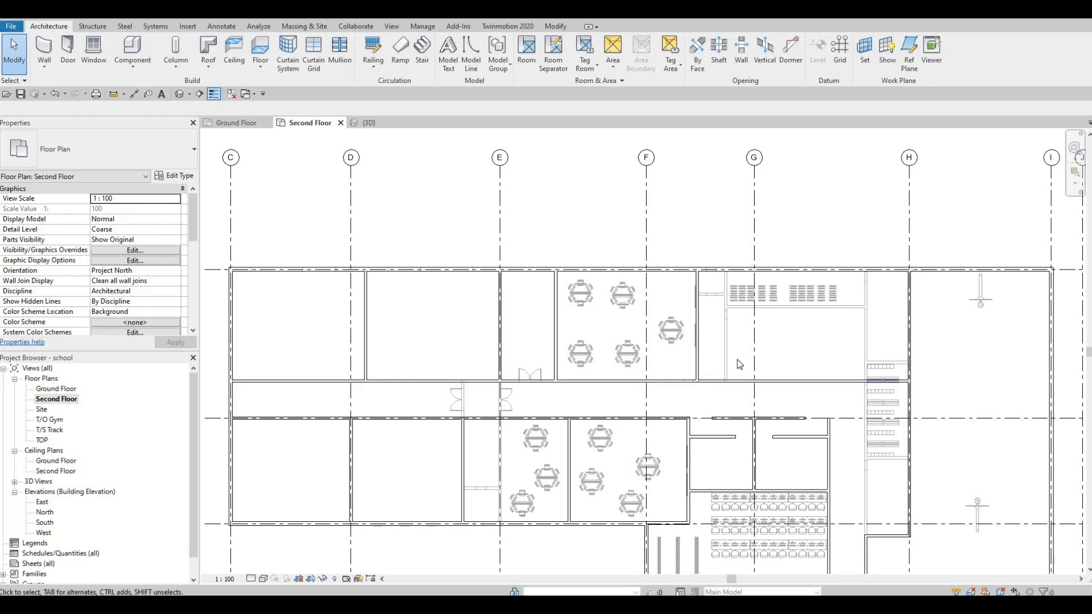
middle_click_drag(780, 360, 871, 316)
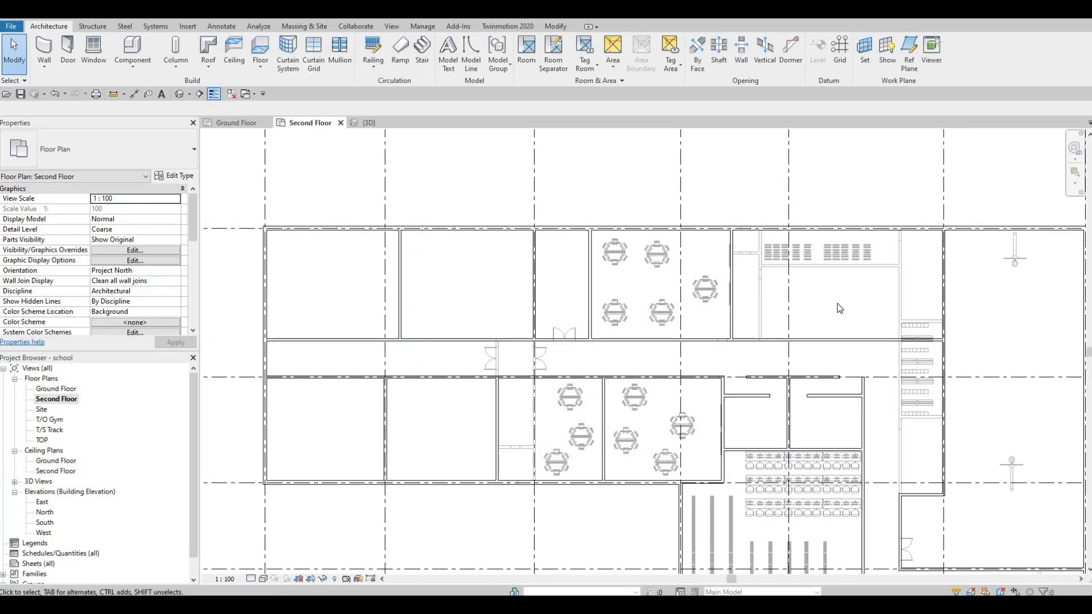
middle_click_drag(837, 303, 856, 302)
scroll(842, 272, "down", 2)
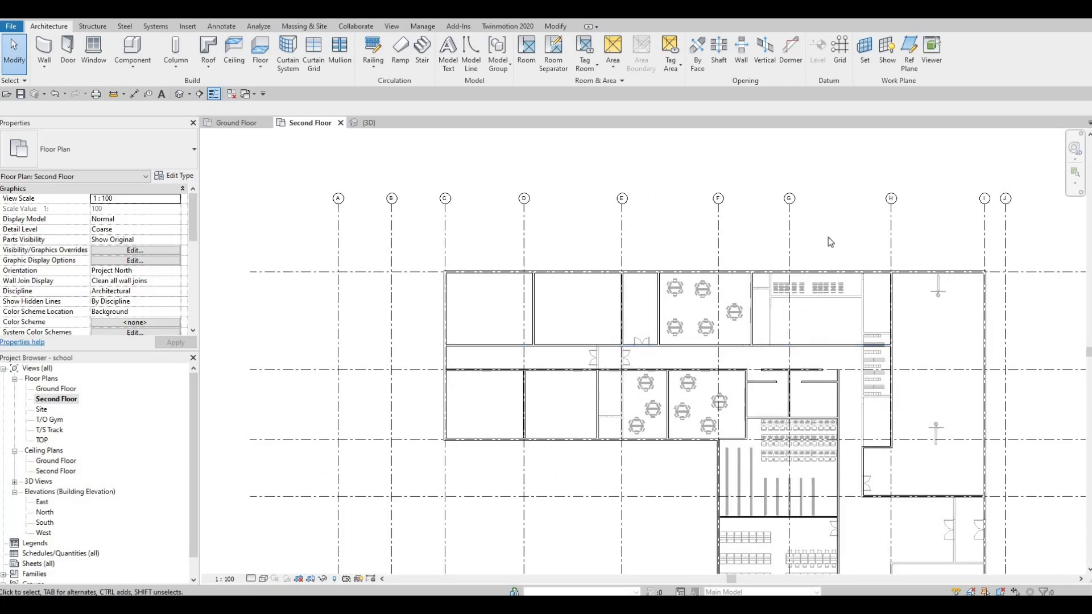
scroll(831, 239, "up", 2)
scroll(840, 301, "down", 4)
middle_click_drag(865, 285, 870, 170)
scroll(870, 169, "down", 2)
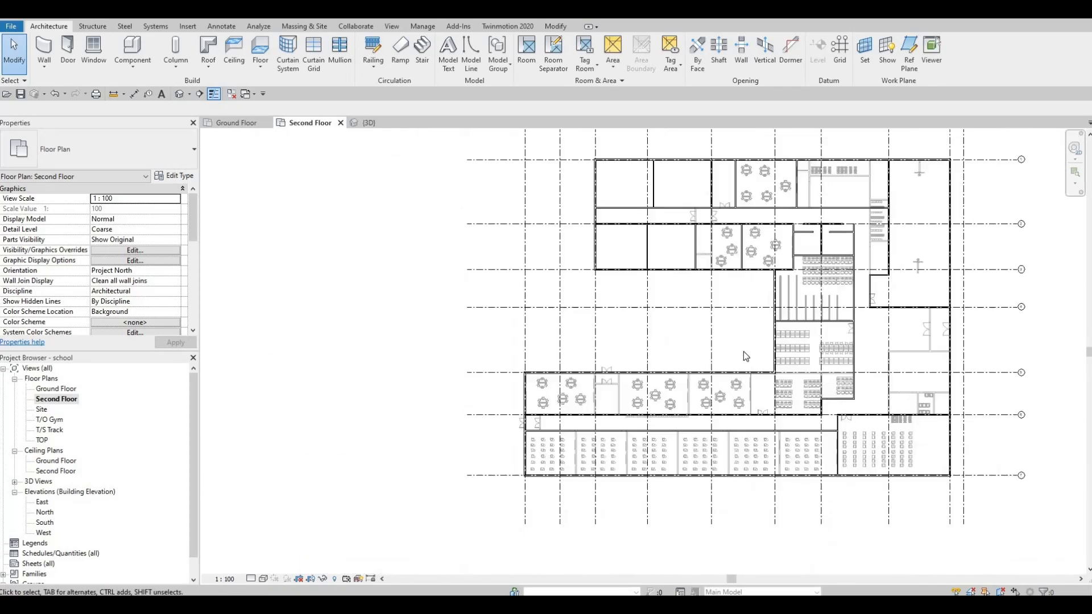
middle_click_drag(743, 352, 750, 301)
scroll(748, 346, "up", 3)
scroll(859, 318, "up", 2)
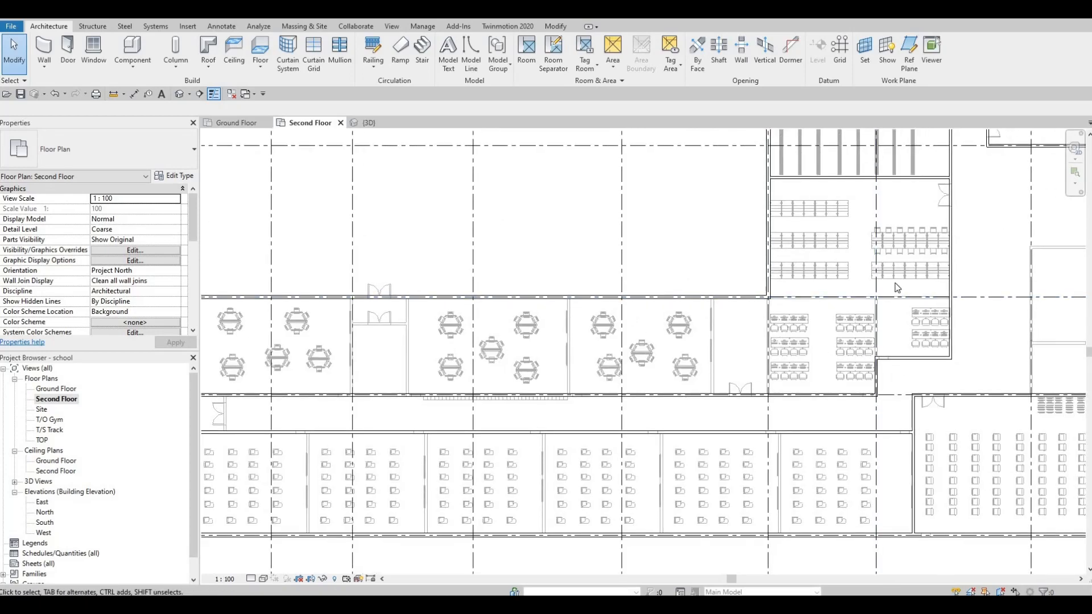
- Draw an Interior Wall 1 wall along grid F between the grid 5 and grid 6 walls, closing the computer area's west side
left_click(64, 50)
scroll(714, 351, "up", 4)
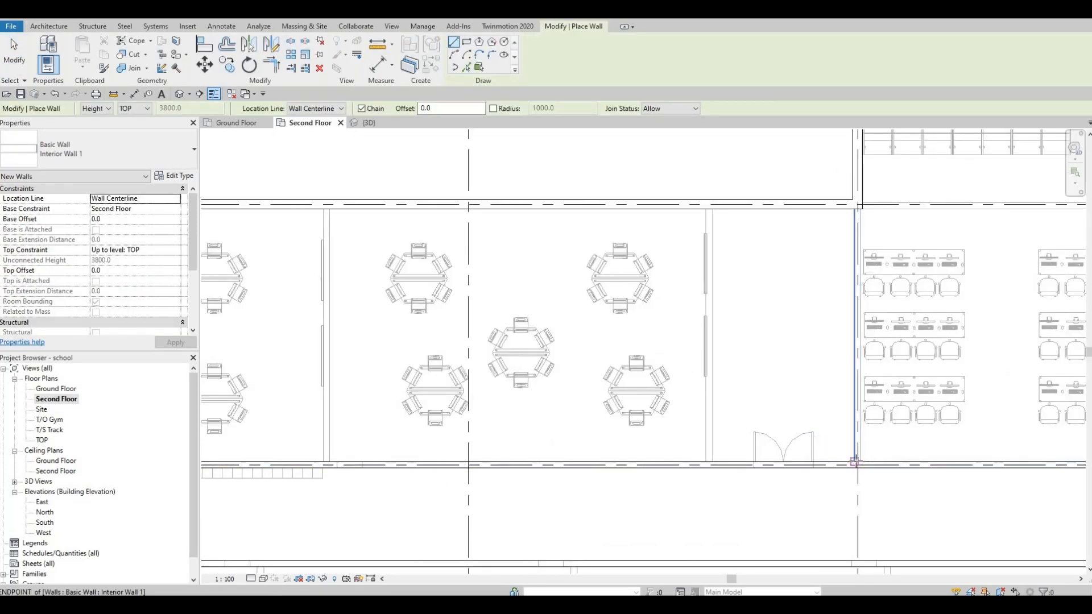
scroll(856, 462, "up", 2)
left_click(858, 464)
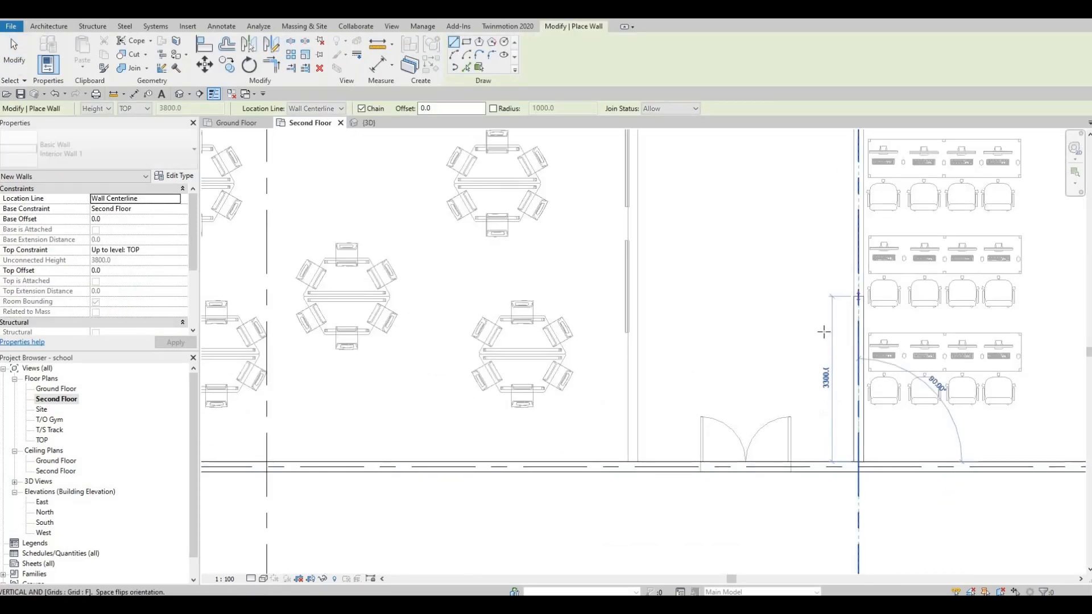
left_click(828, 308)
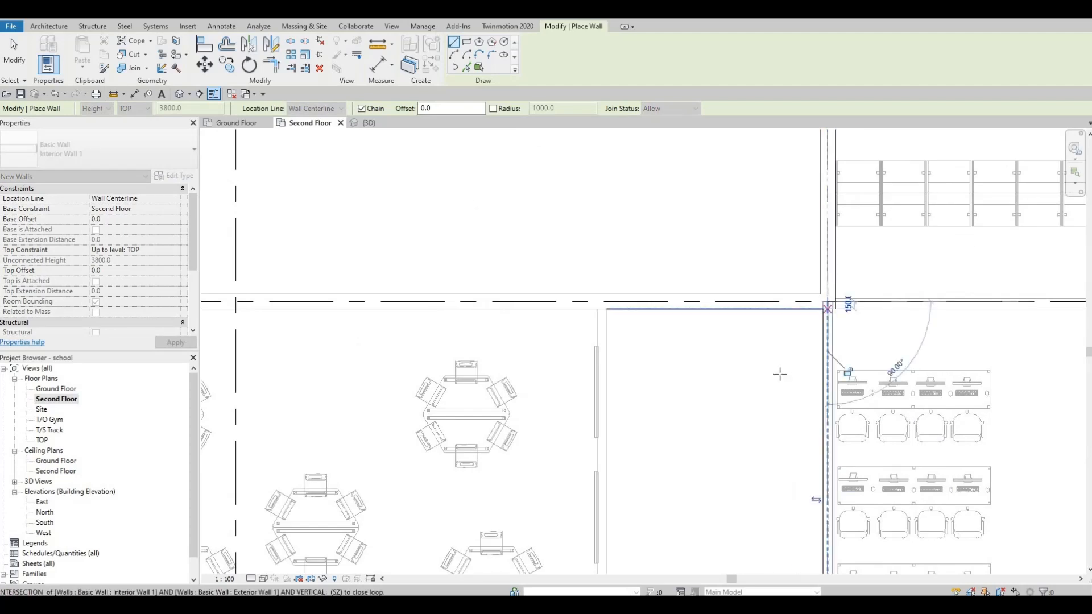
key("Escape")
- Draw a 7800 mm vertical wall over the underlay wall between grids E and F, west of the double door, joining the grid 5 and 6 walls
scroll(791, 363, "down", 2)
middle_click_drag(724, 472, 765, 401)
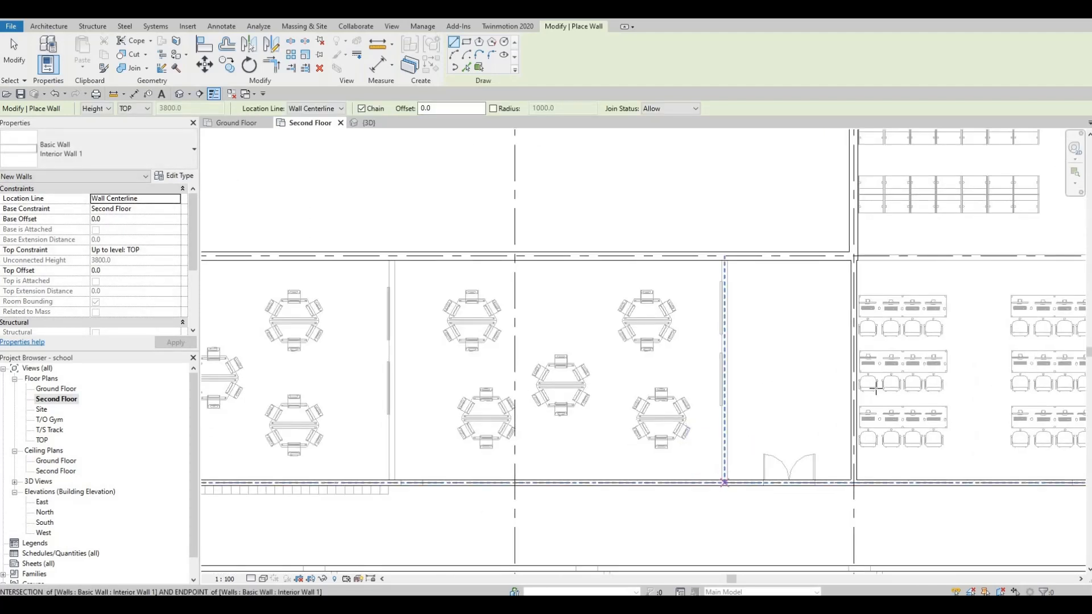
scroll(707, 493, "up", 2)
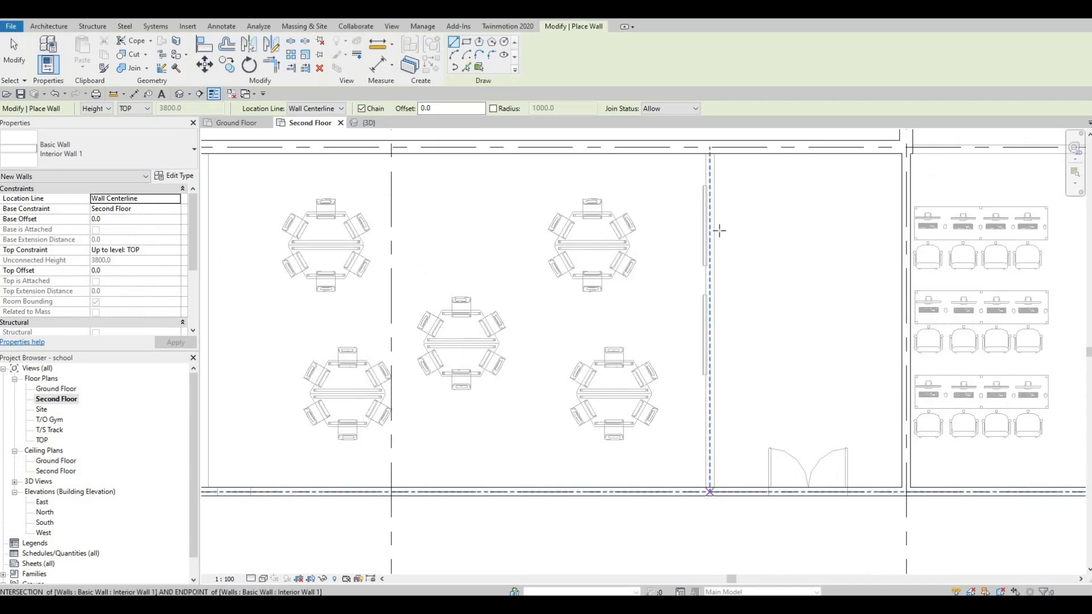
left_click(709, 491)
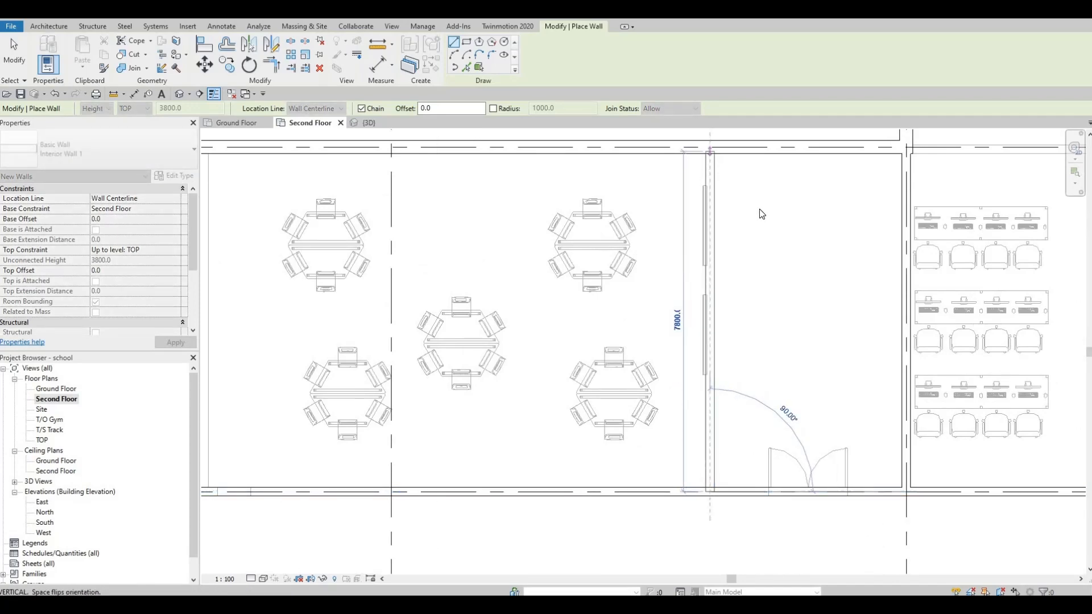
key("Escape")
key("Escape")
scroll(684, 310, "down", 4)
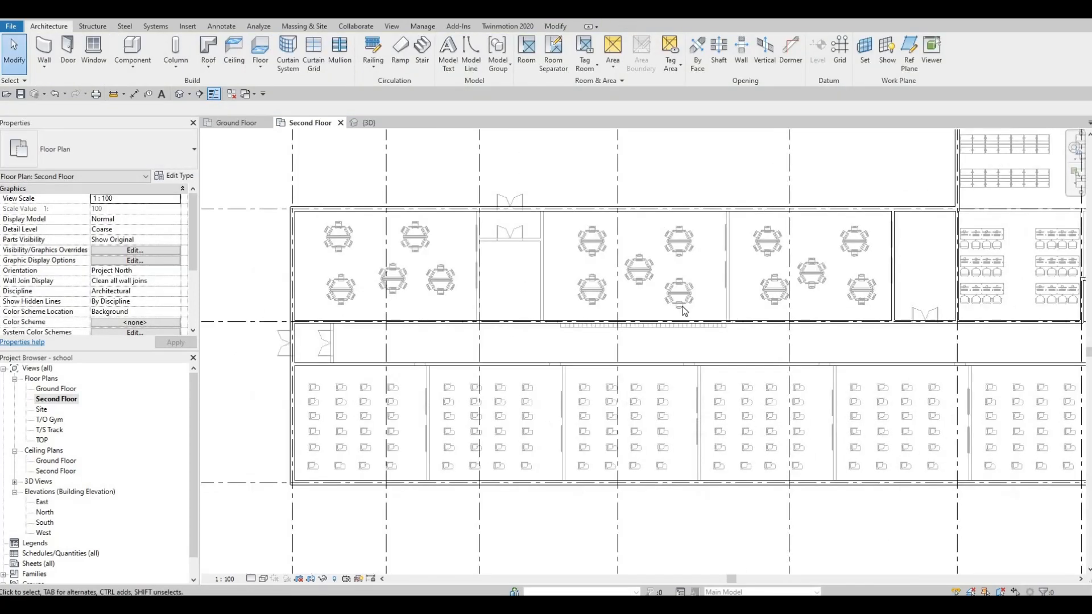
- Draw a vertical wall about 7750 mm long over the underlay wall separating the two hexagon-desk rooms between grids D and E
scroll(684, 310, "down", 2)
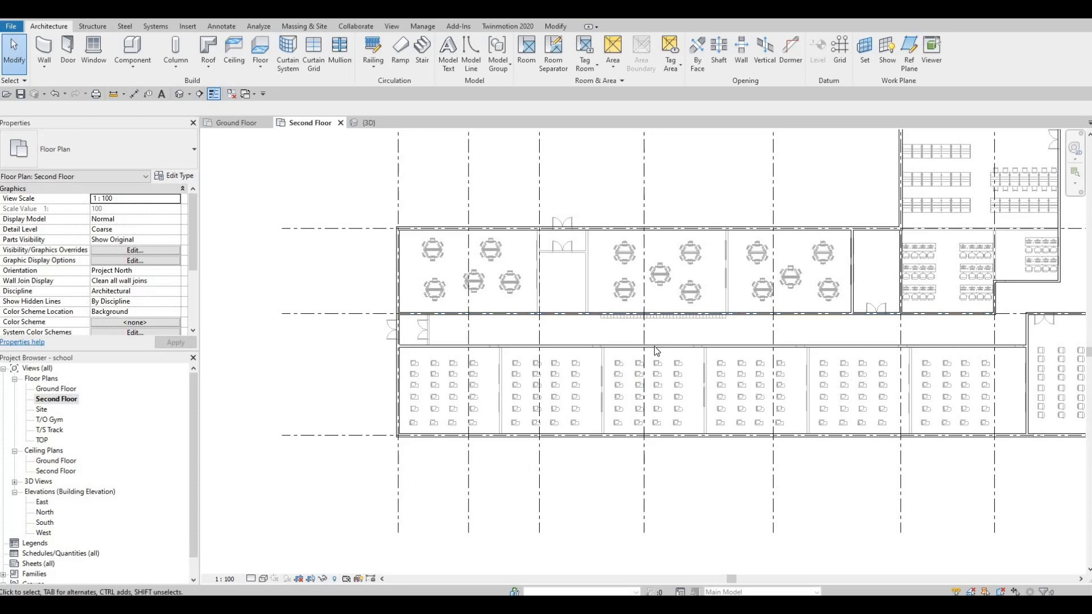
middle_click_drag(703, 346, 707, 368)
middle_click_drag(646, 341, 634, 365)
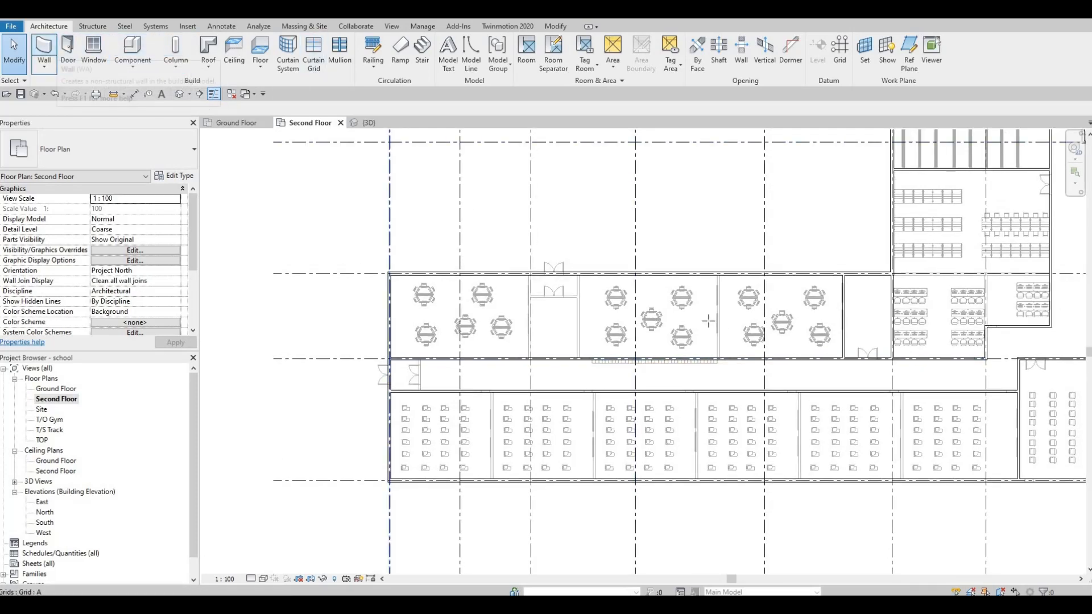
left_click(44, 51)
scroll(703, 364, "up", 5)
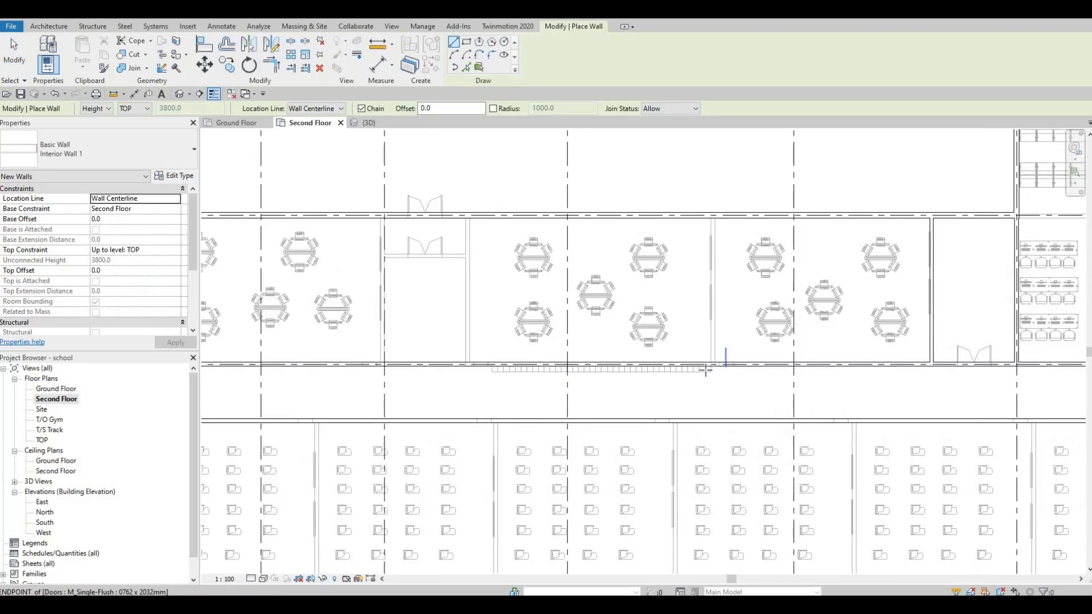
left_click(709, 378)
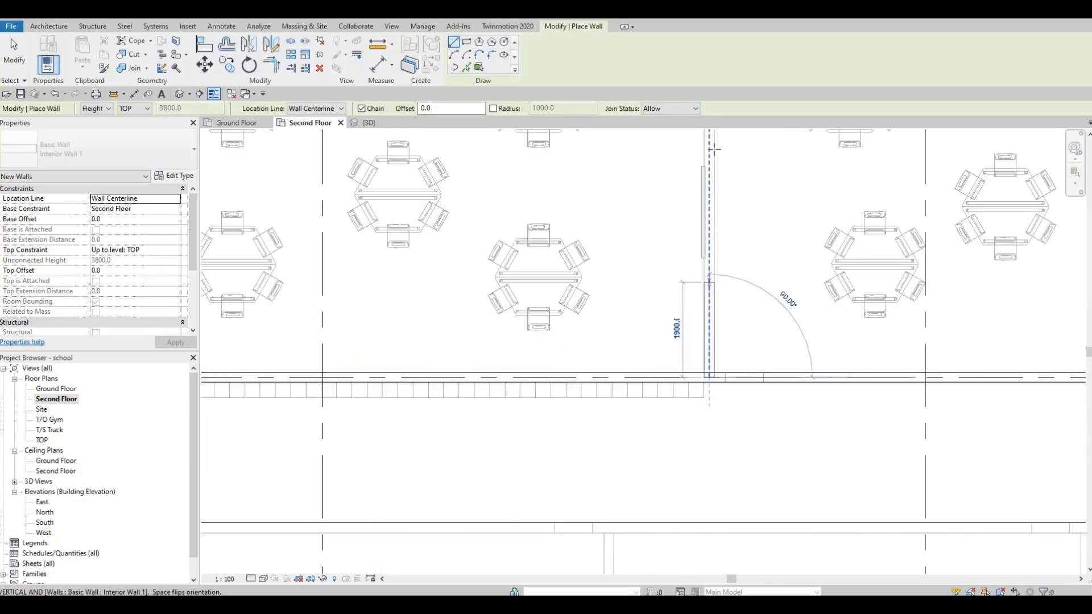
middle_click_drag(714, 156, 706, 259)
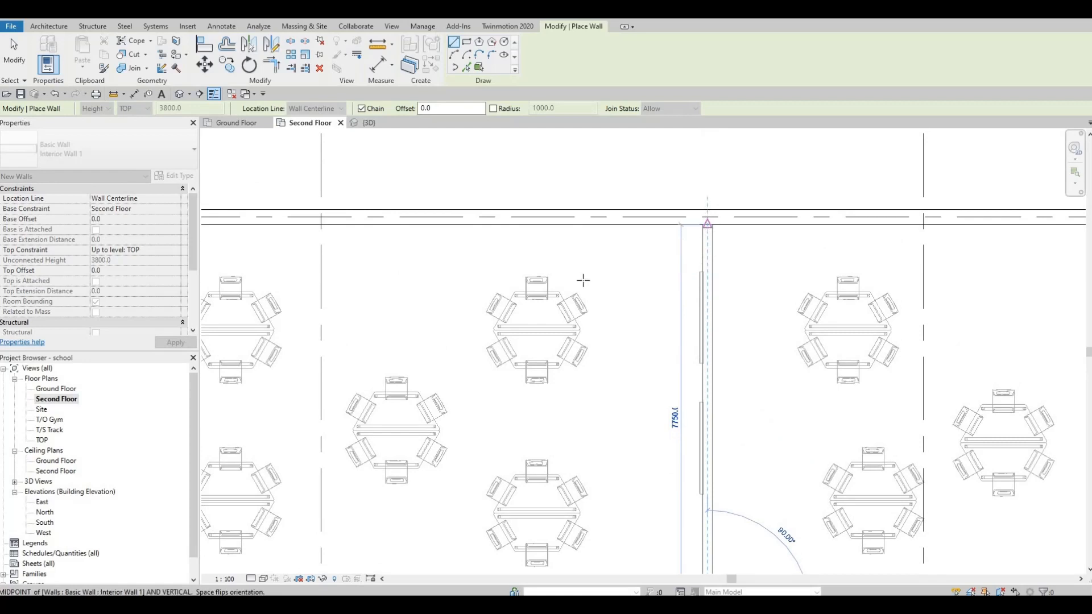
- Finish the Interior Wall 1 partition between the two eastern group-table classrooms at the north wall, about 7750 mm long
left_click(707, 224)
key("Escape")
- Draw an Interior Wall 1 partition from the corridor wall to the north wall, about 9400 mm west of the finished partition
scroll(583, 280, "down", 2)
middle_click_drag(583, 280, 862, 228)
middle_click_drag(568, 372, 666, 383)
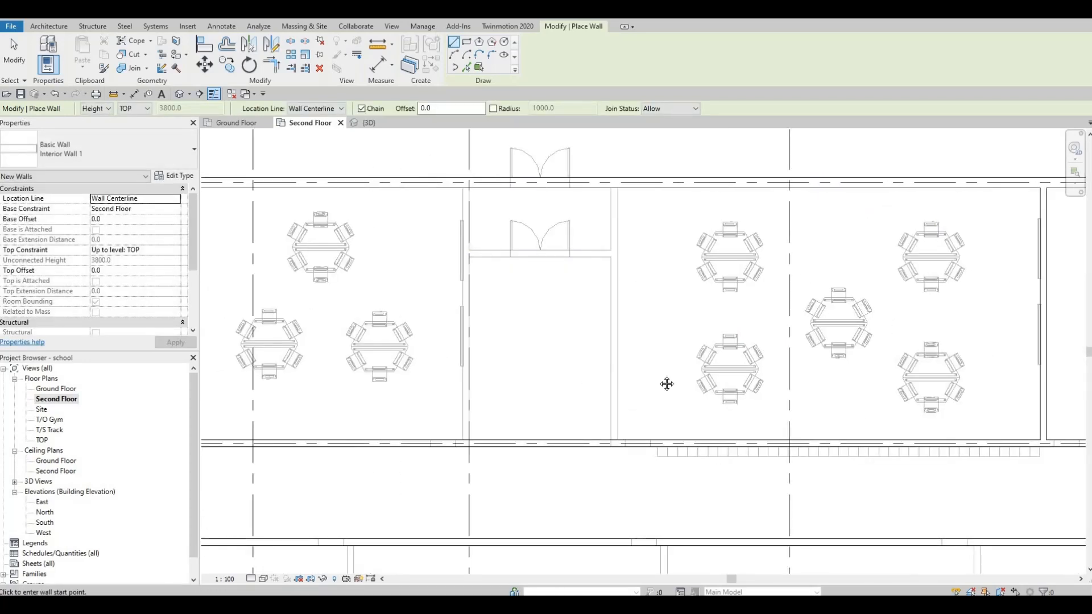
scroll(630, 384, "down", 2)
middle_click_drag(569, 415, 603, 409)
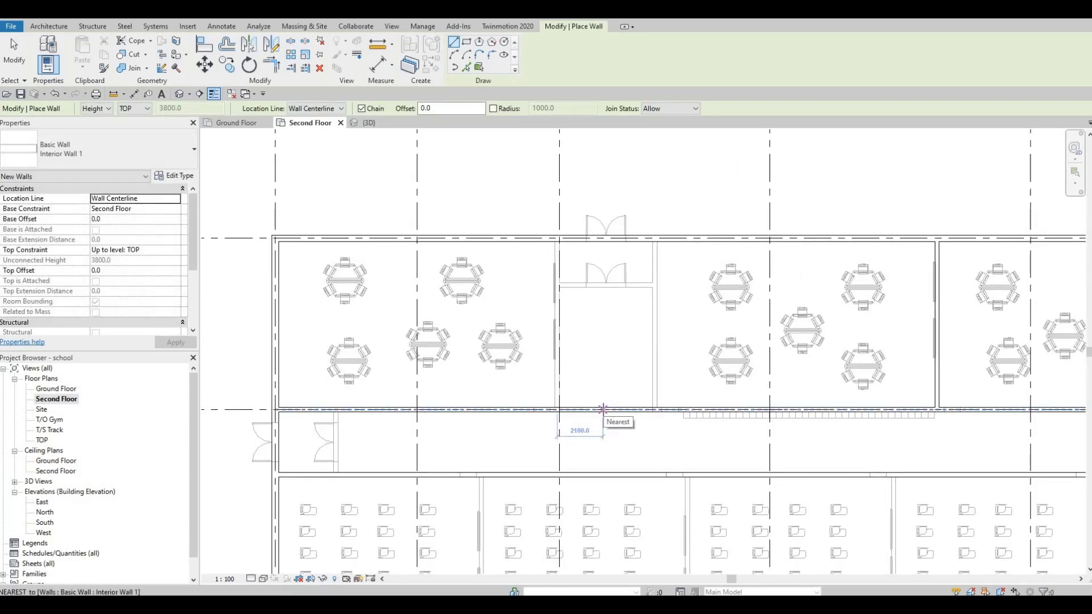
left_click(602, 409)
key("Escape")
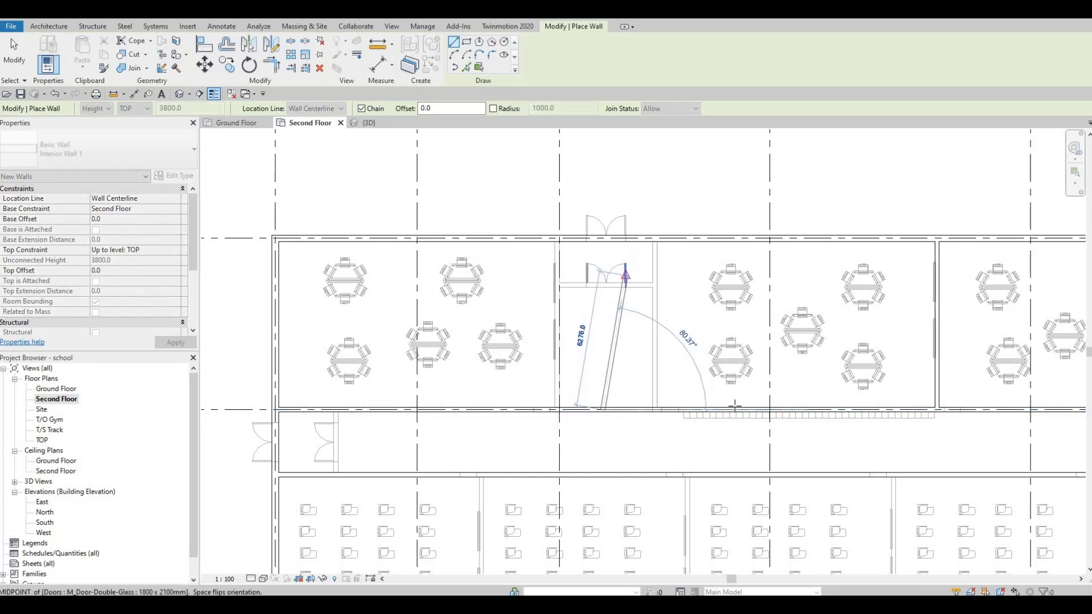
left_click(731, 410)
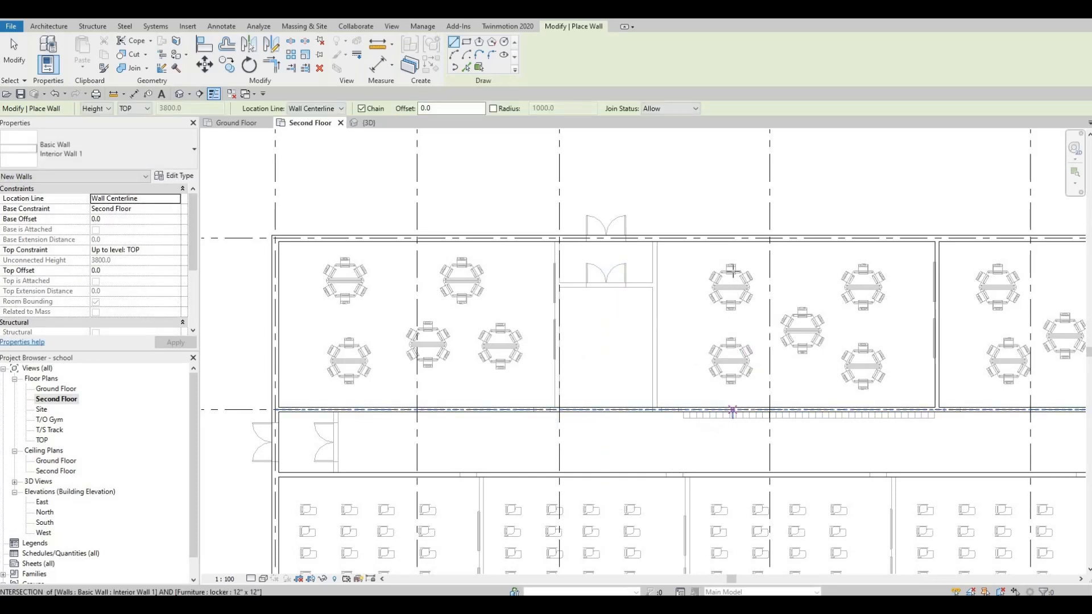
left_click(732, 242)
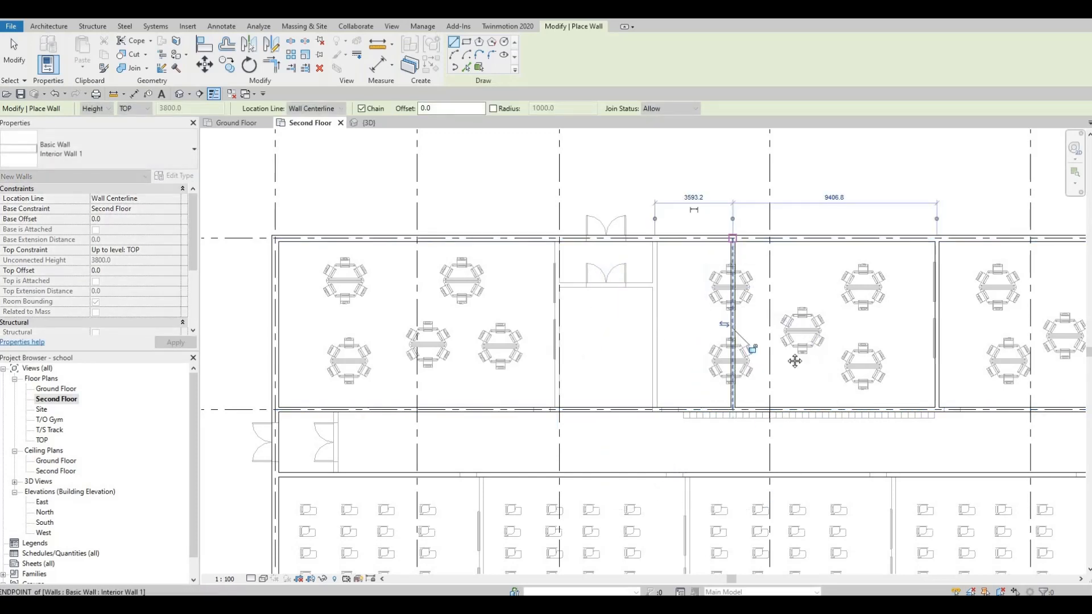
key("Escape")
- Draw another partition from the corridor wall to the north exterior wall, about 10700 mm east of the westernmost grid line
middle_click_drag(728, 387, 937, 384)
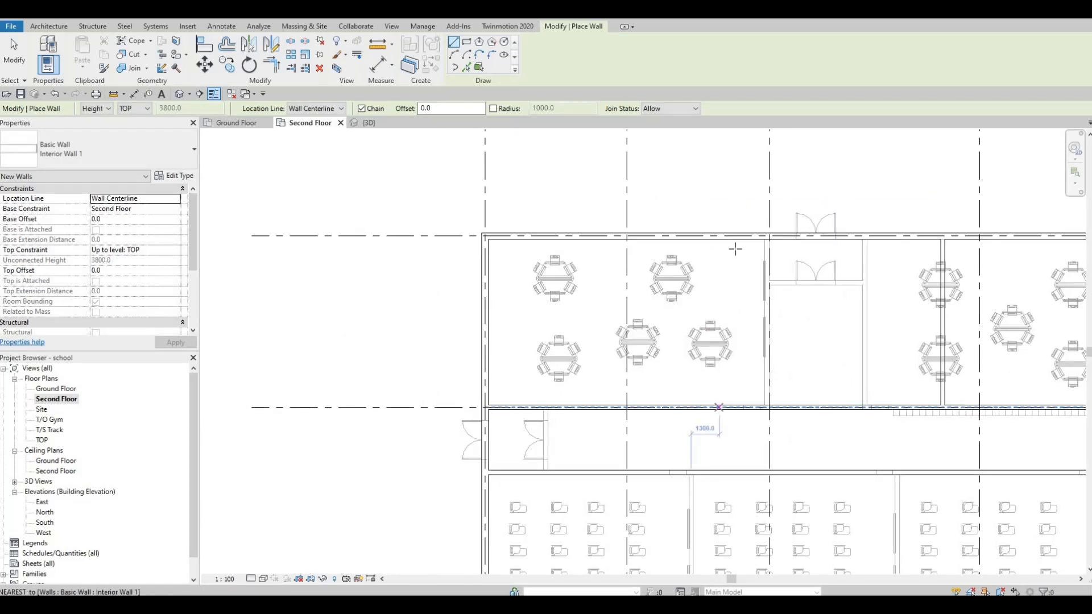
left_click(718, 406)
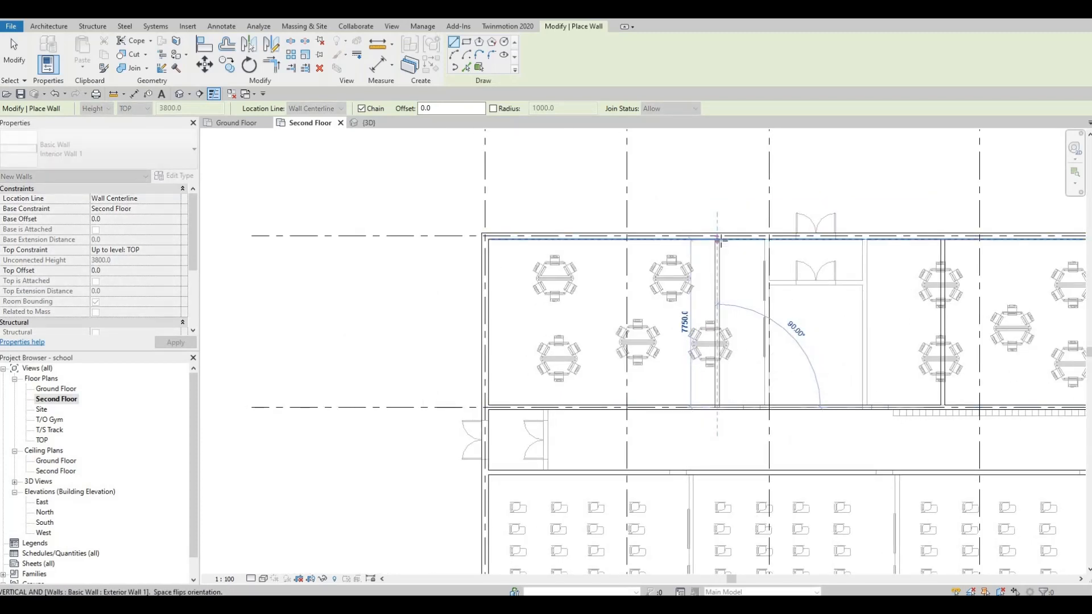
left_click(801, 338)
key("Escape")
key("Escape")
scroll(597, 311, "down", 3)
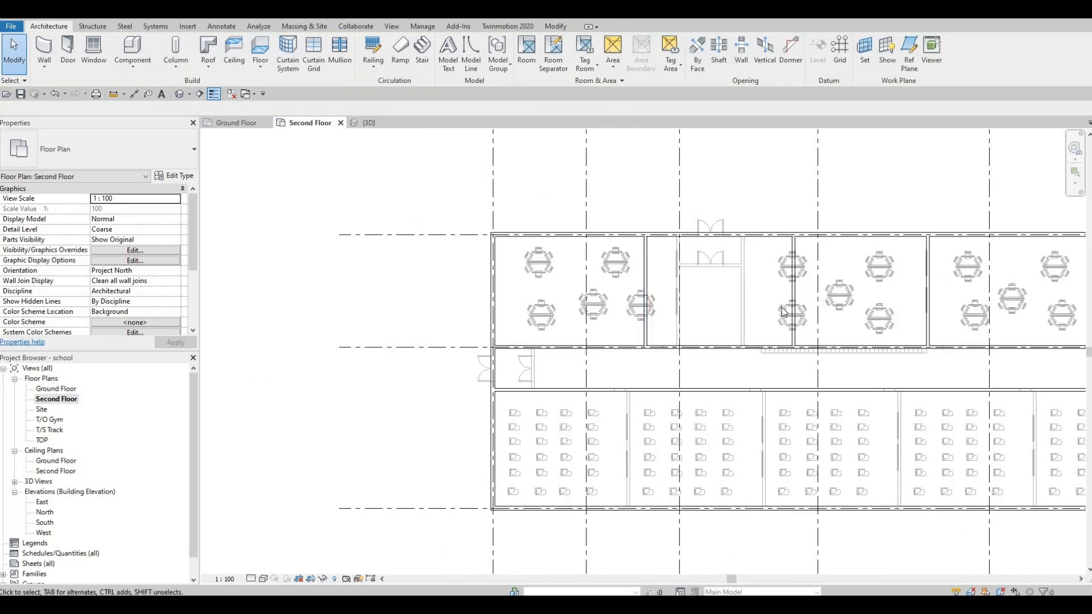
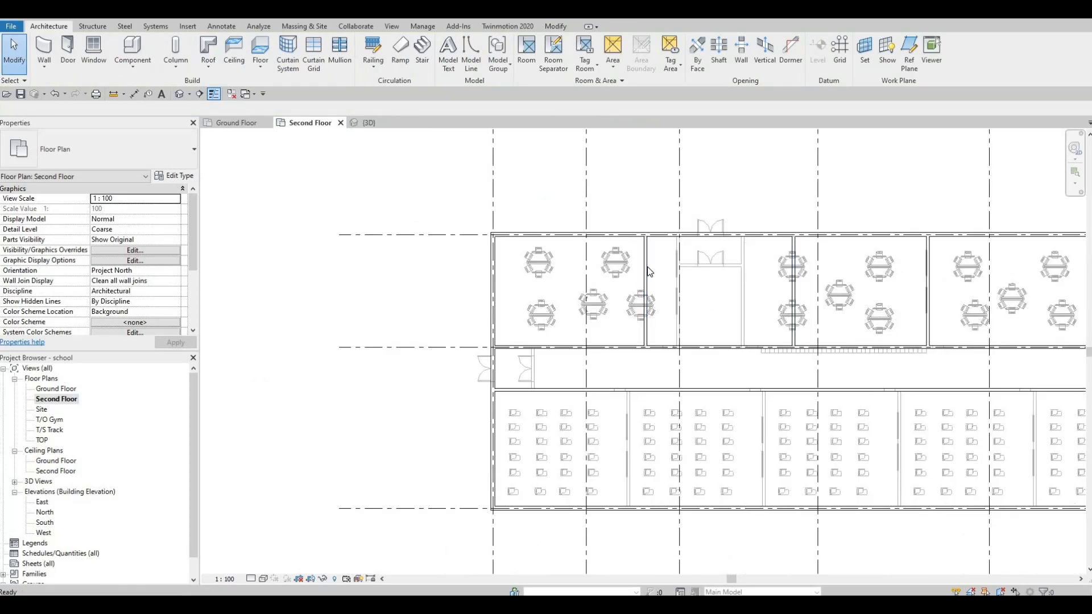
- Measure the distance from the westernmost new partition to the outermost west grid line using its temporary dimension
left_click(625, 281)
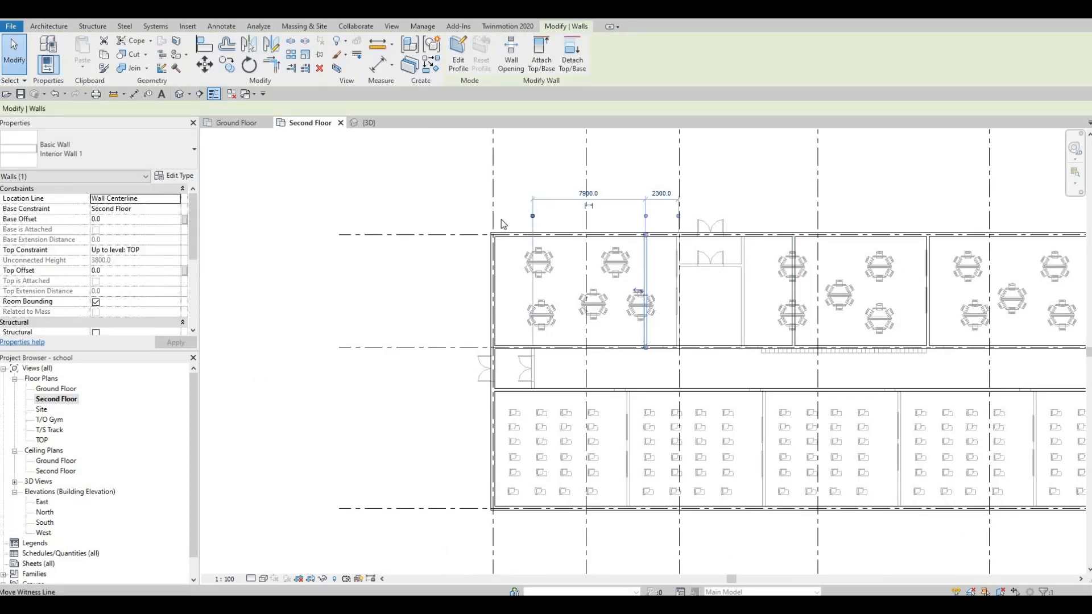
left_click_drag(500, 224, 494, 225)
left_click_drag(564, 203, 569, 204)
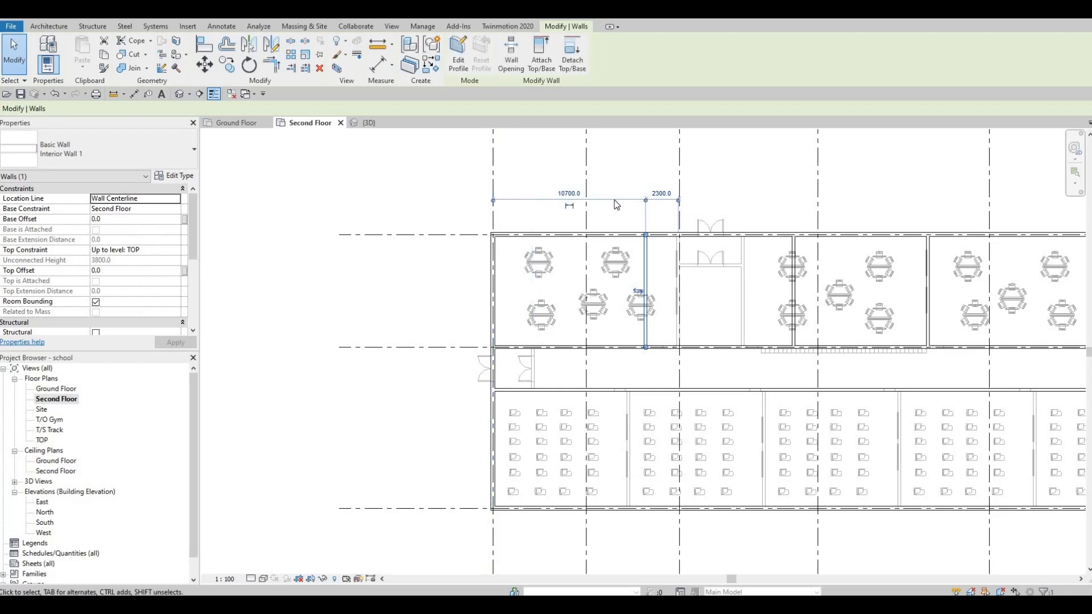
- Measure the second partition's distance from the westernmost one by moving its witness line, and check the spacing of the next partition east
middle_click_drag(749, 260, 688, 274)
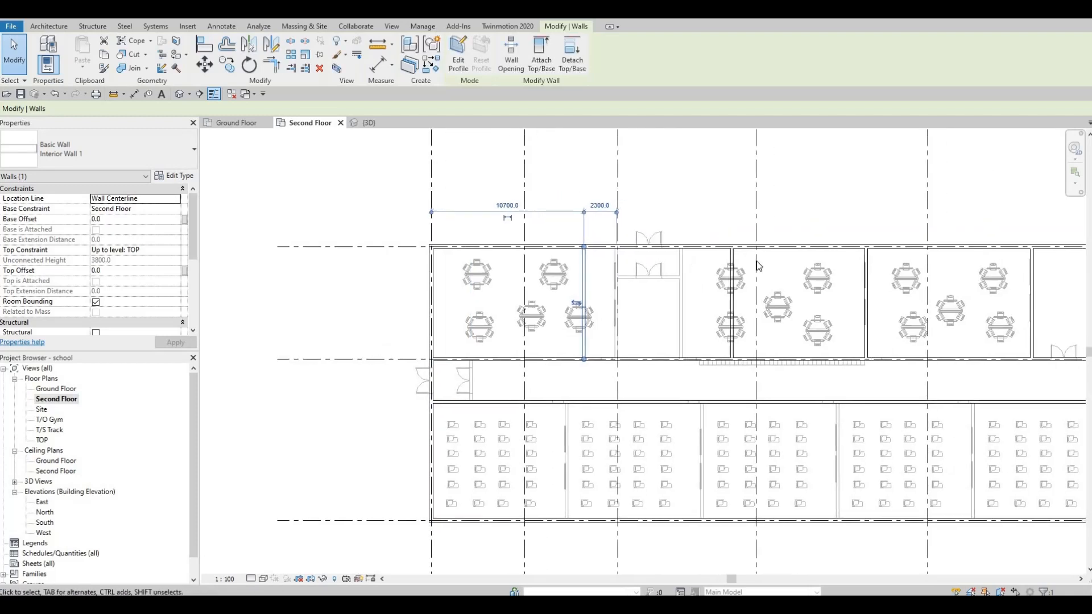
left_click(756, 262)
left_click(732, 269)
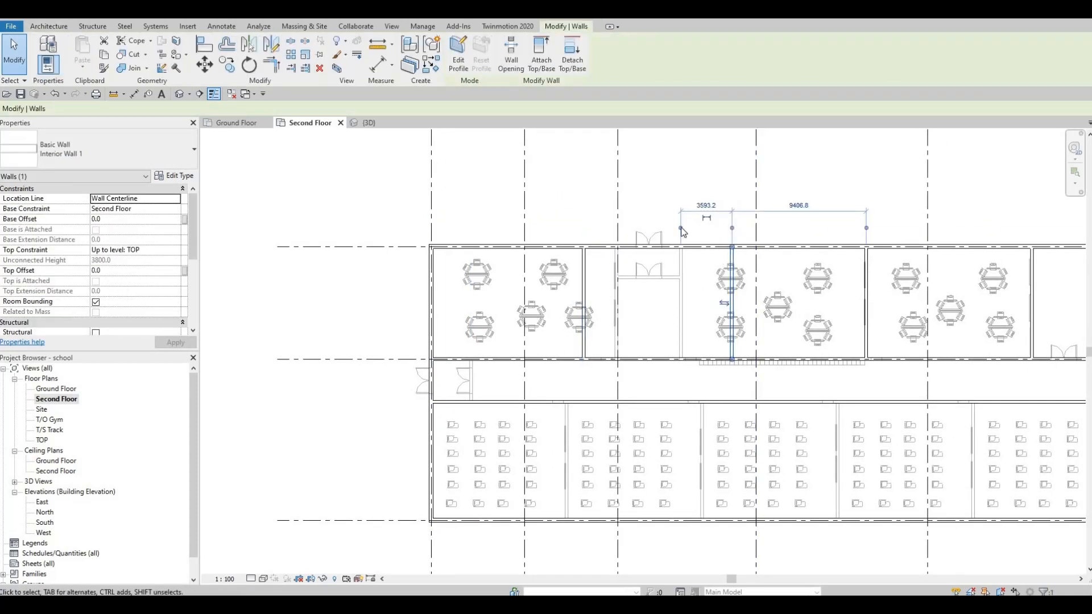
left_click_drag(585, 240, 585, 246)
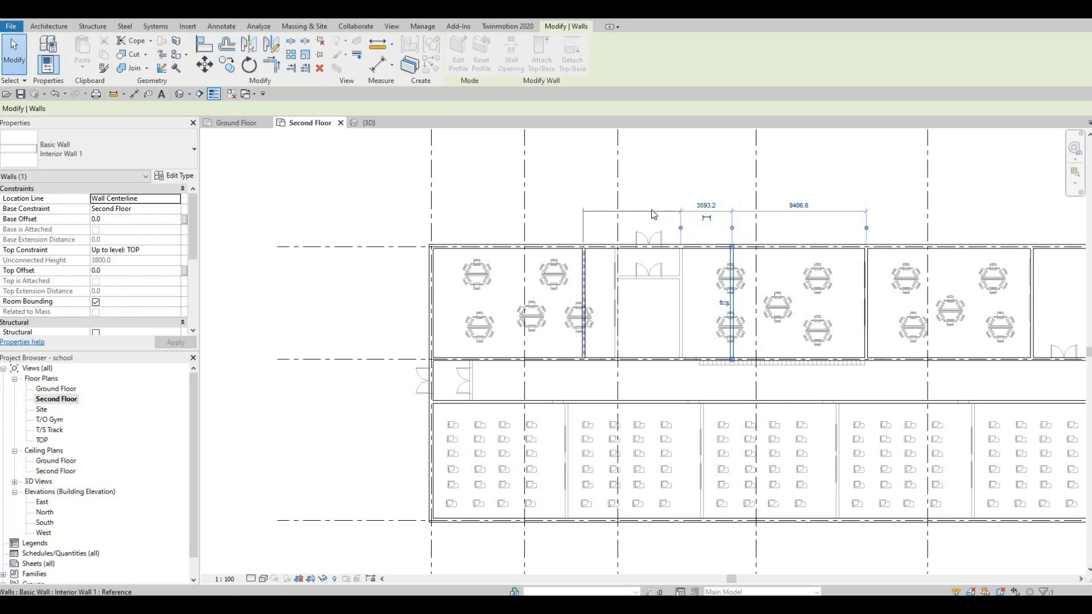
left_click_drag(653, 214, 654, 215)
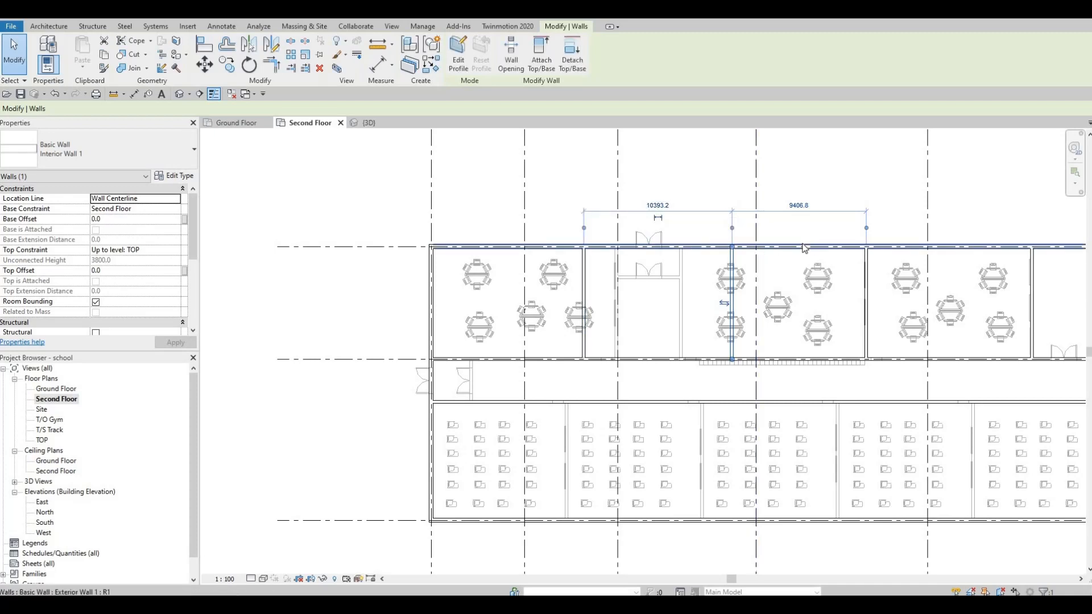
left_click(835, 237)
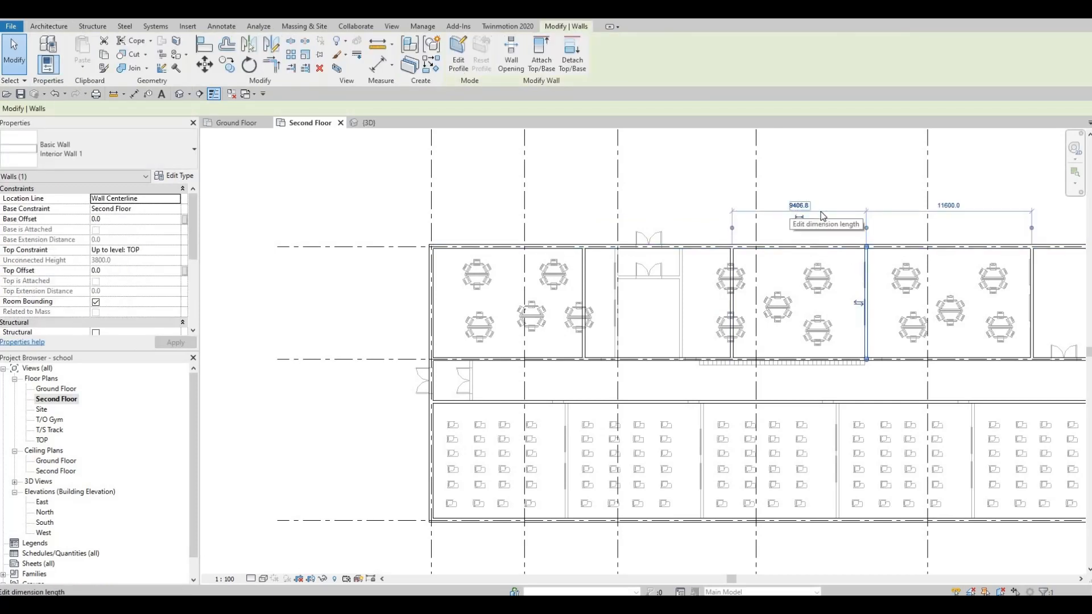
middle_click_drag(948, 214, 756, 223)
left_click(728, 270)
scroll(725, 272, "down", 1)
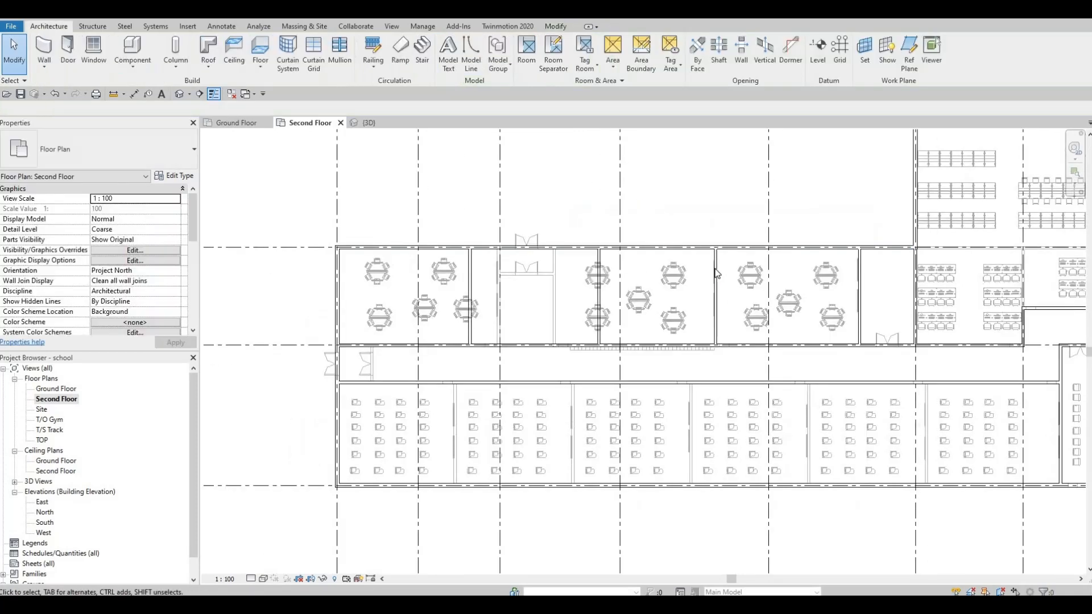
- Draw an Interior Wall 1 partition over the underlay between the first and second south-row classrooms, from corridor wall to south exterior wall
scroll(898, 236, "down", 2)
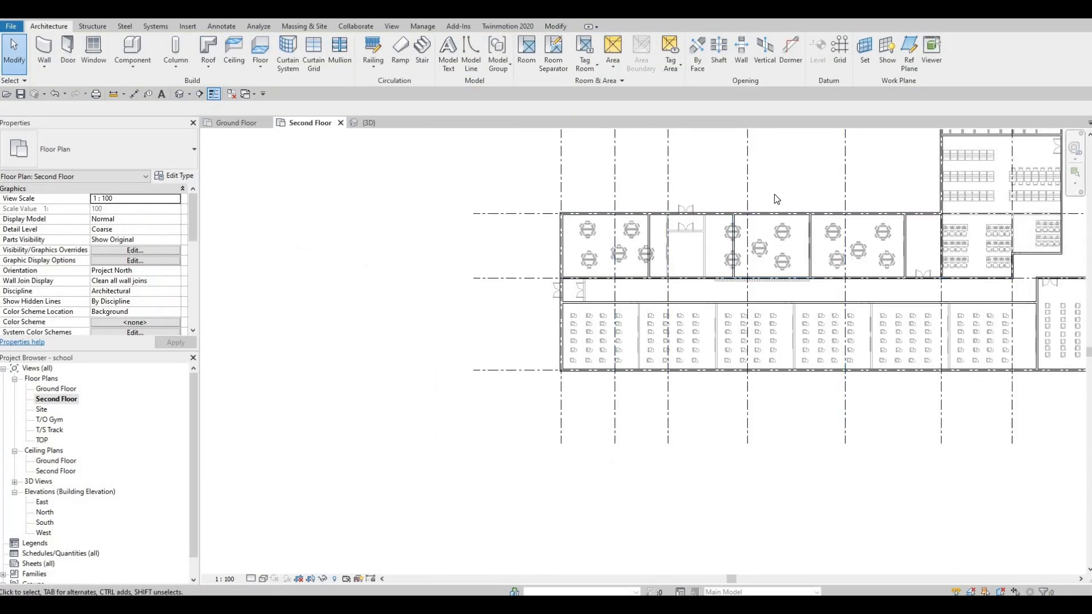
middle_click_drag(701, 233, 677, 183)
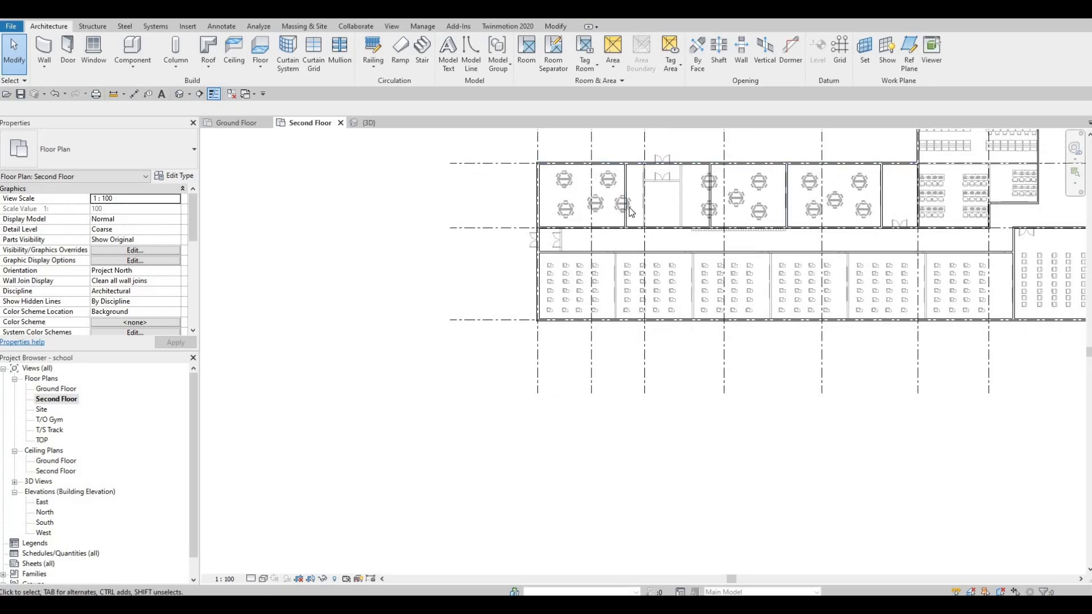
middle_click_drag(635, 318, 689, 285)
middle_click_drag(671, 221, 679, 201)
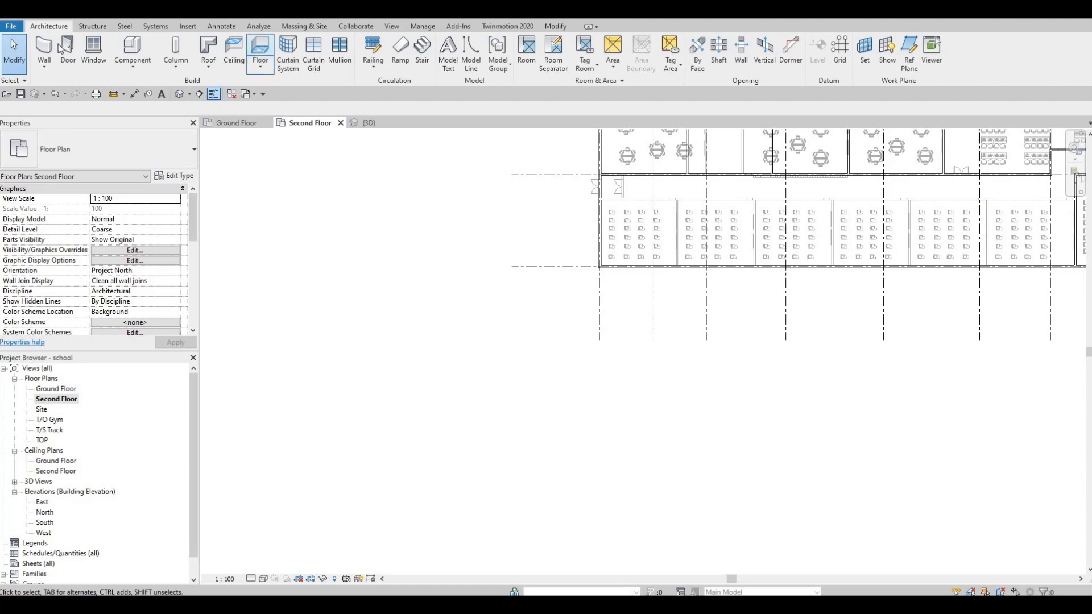
key("w")
key("a")
scroll(657, 192, "up", 3)
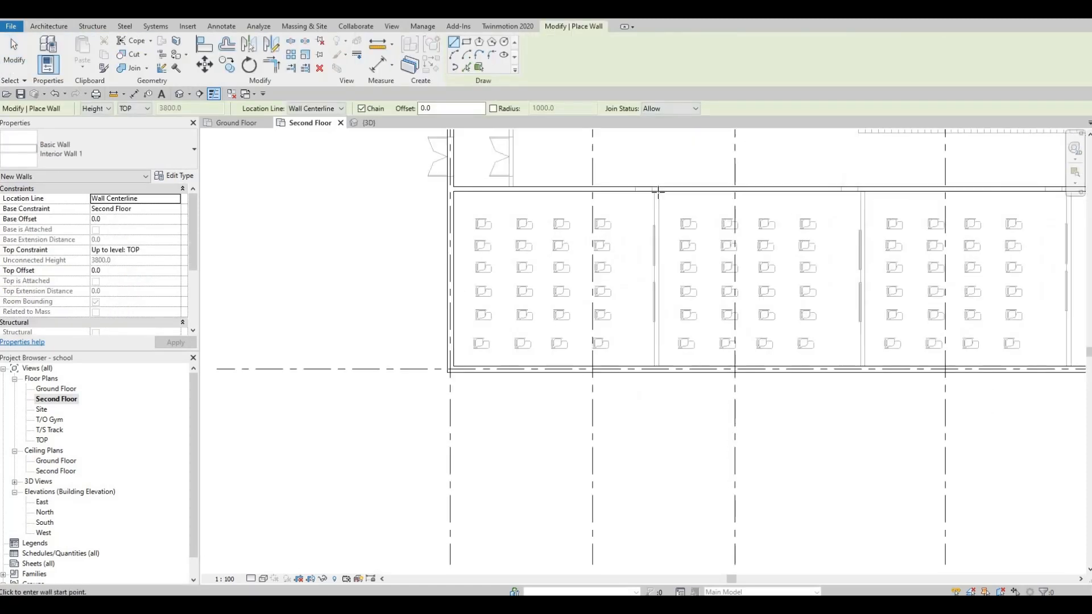
left_click(658, 192)
scroll(658, 193, "up", 2)
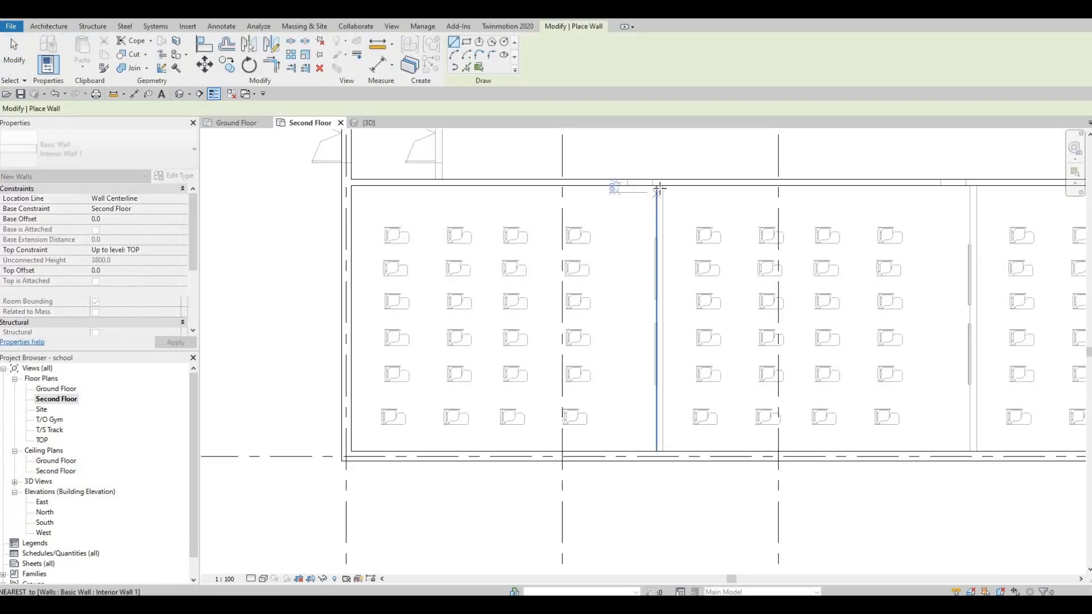
key("Escape")
scroll(659, 189, "up", 2)
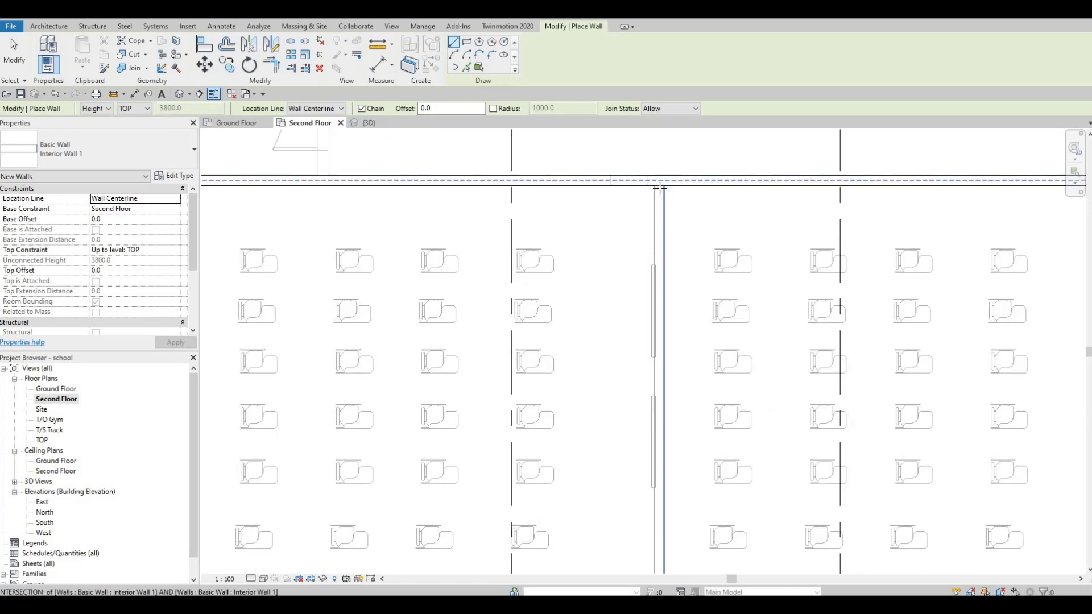
left_click(659, 186)
middle_click_drag(653, 435, 707, 136)
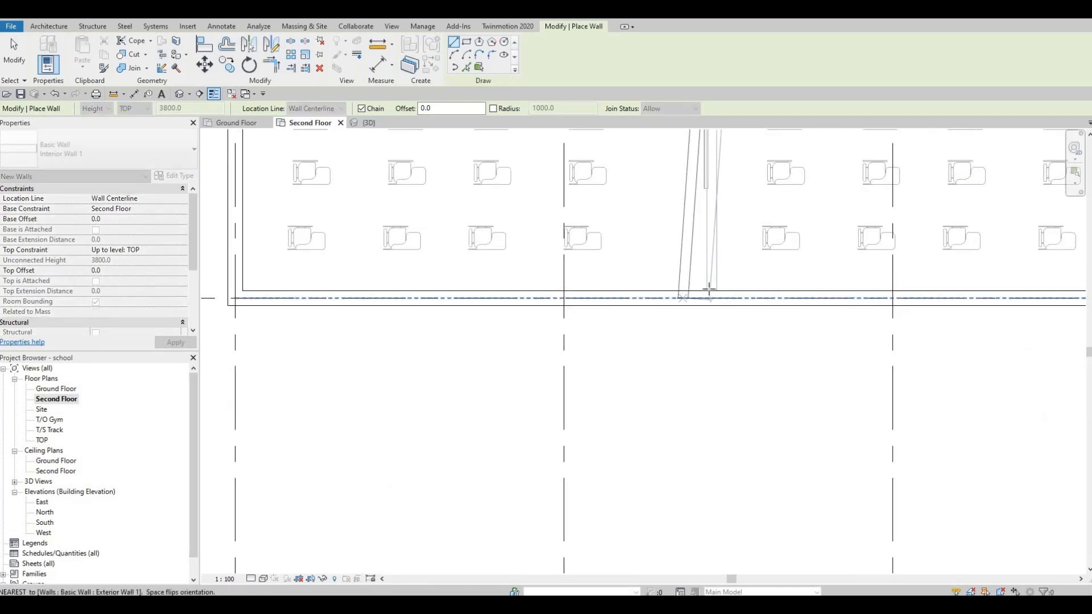
left_click(712, 296)
key("Escape")
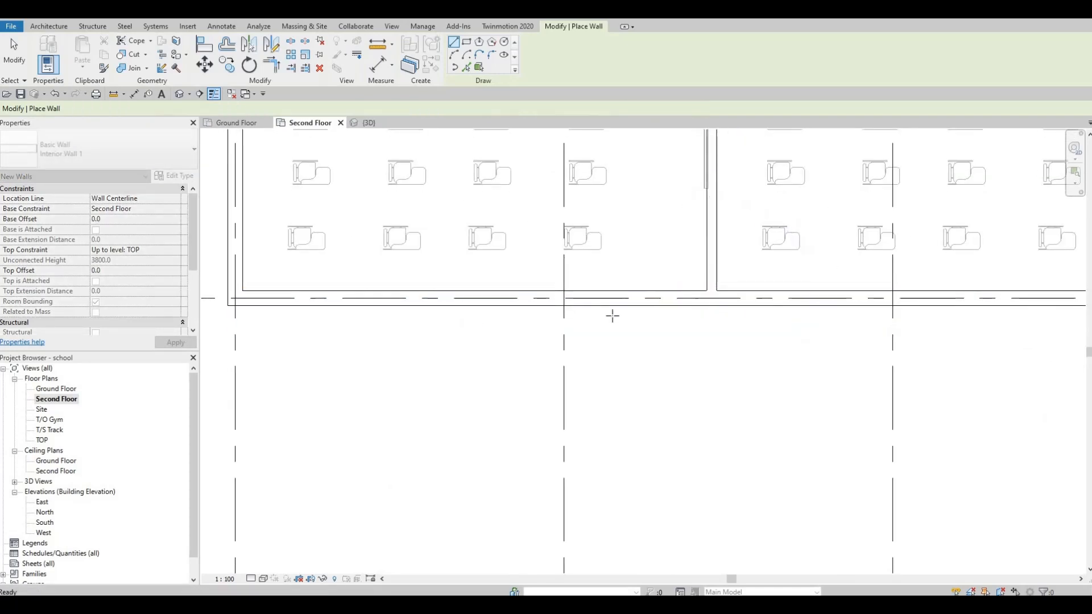
scroll(721, 290, "down", 2)
middle_click_drag(772, 309, 531, 356)
middle_click_drag(756, 178, 730, 248)
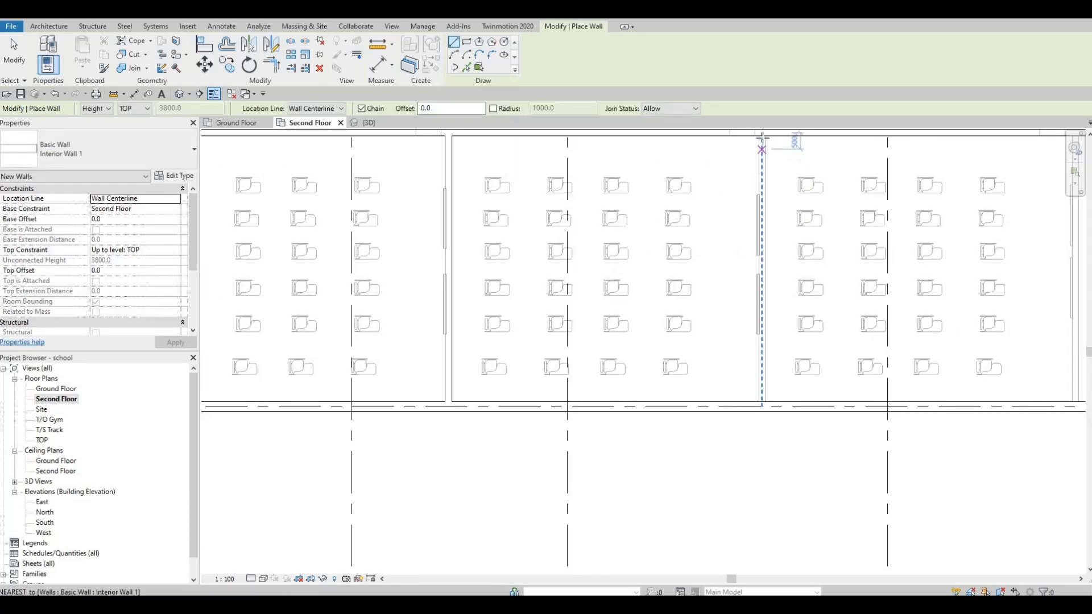
scroll(761, 136, "up", 2)
left_click(761, 137)
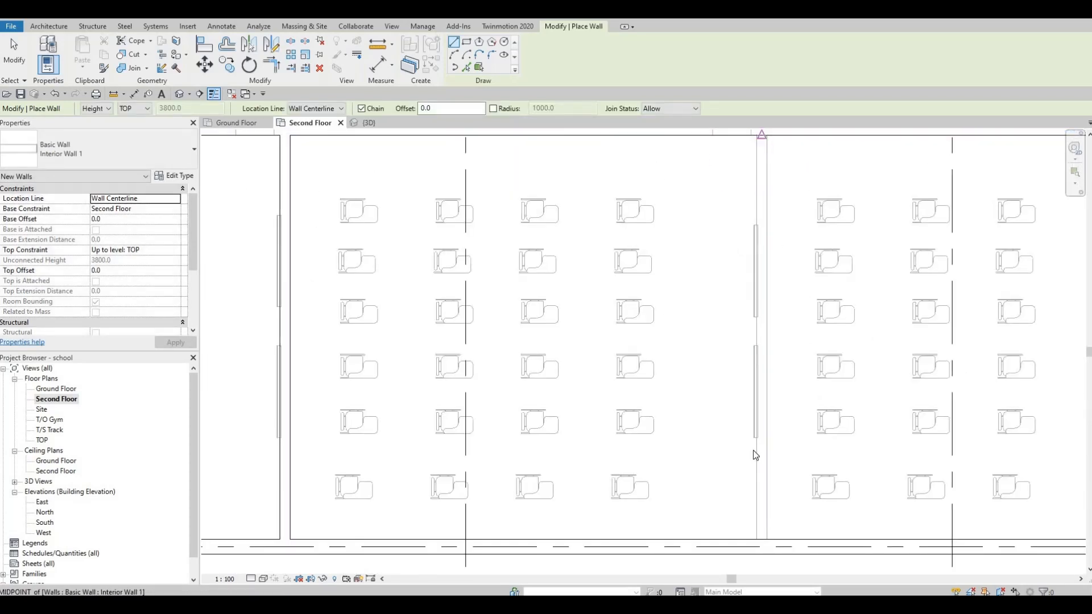
key("Escape")
key("Escape")
middle_click_drag(657, 334, 635, 281)
scroll(675, 366, "down", 2)
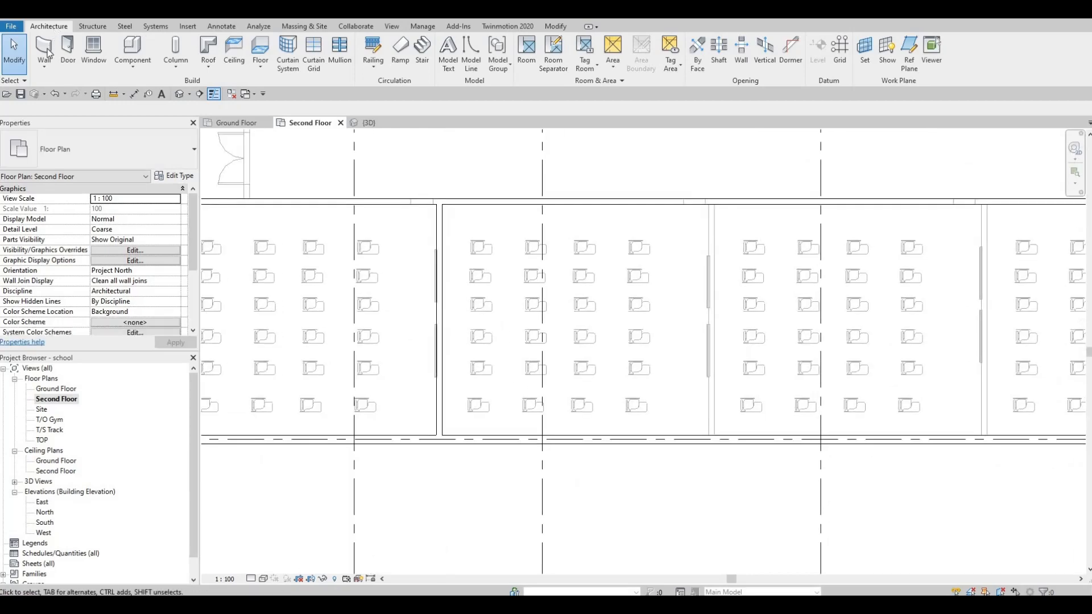
- Draw the Interior Wall 1 partition between the second and third south-row classrooms, centred on the underlay wall
scroll(713, 200, "up", 3)
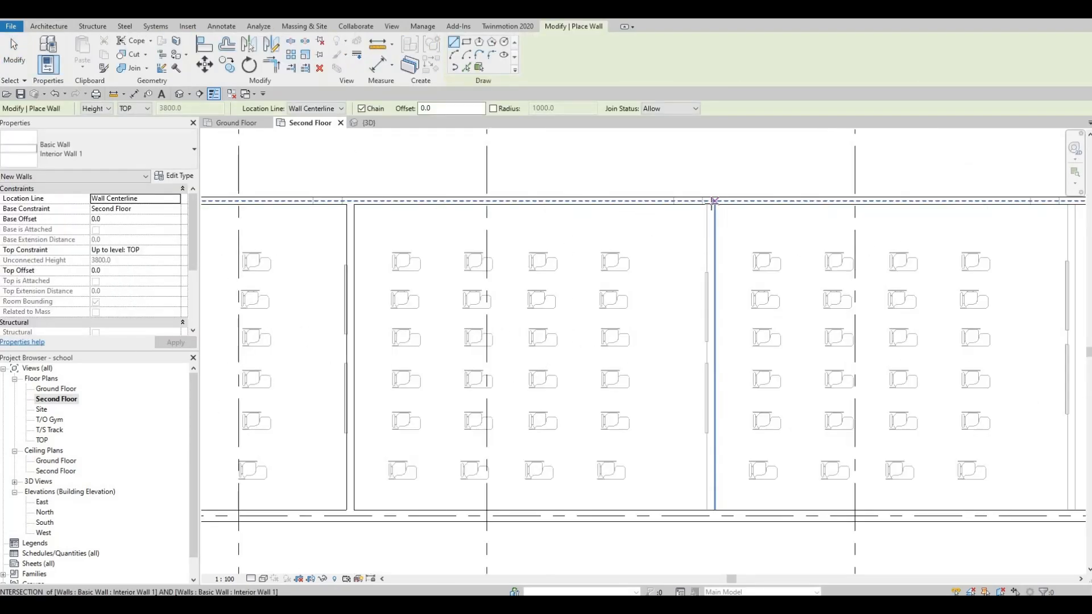
left_click(712, 200)
scroll(672, 374, "down", 1)
middle_click_drag(672, 374, 641, 189)
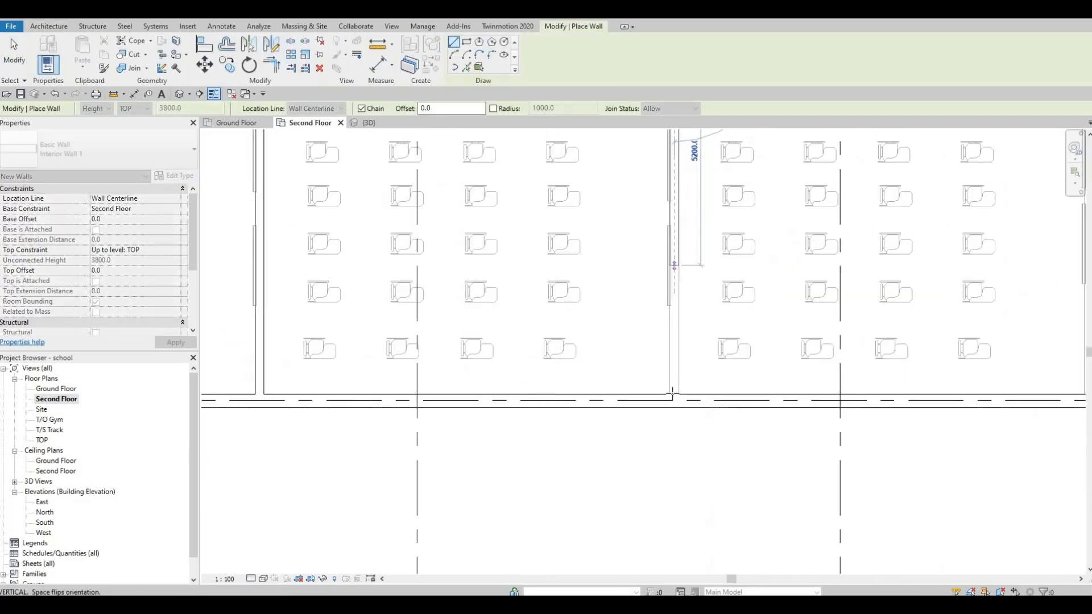
left_click(674, 397)
key("Escape")
- Draw the Interior Wall 1 partition between the third and fourth south-row classrooms, from corridor wall to south exterior wall
scroll(560, 374, "down", 1)
middle_click_drag(743, 217, 519, 310)
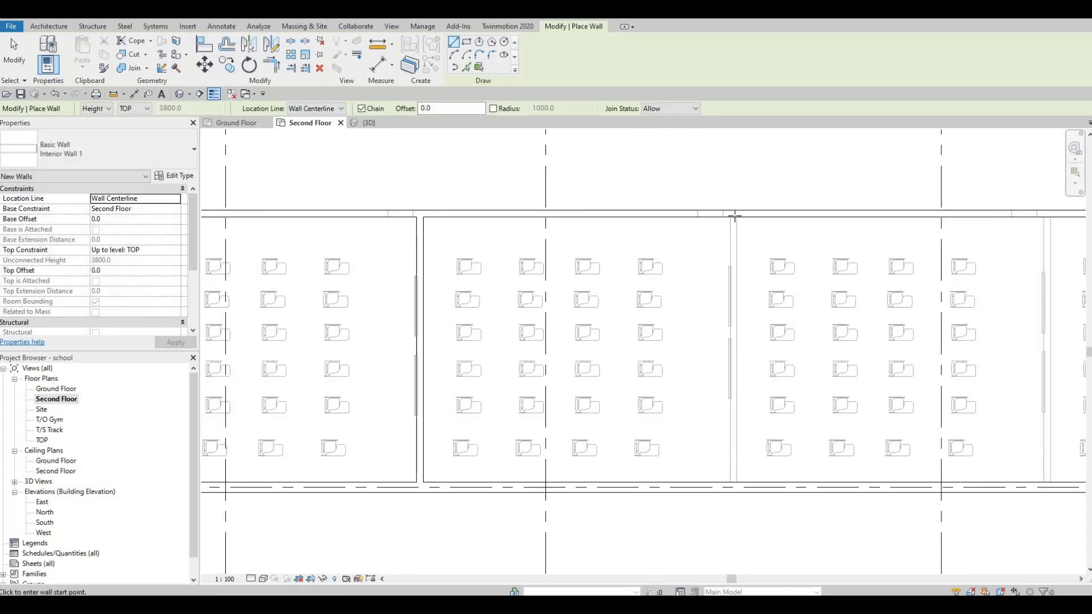
left_click(735, 215)
middle_click_drag(733, 483, 733, 363)
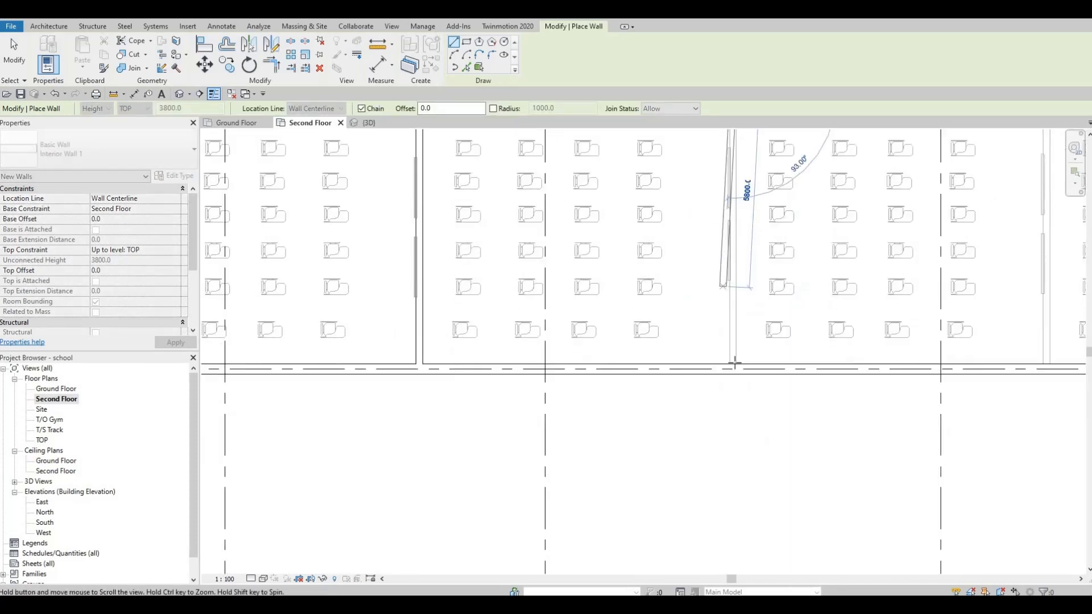
left_click(733, 362)
key("Escape")
- Draw the Interior Wall 1 partition between the fourth and fifth south-row classrooms, down to the south exterior wall
scroll(877, 300, "down", 1)
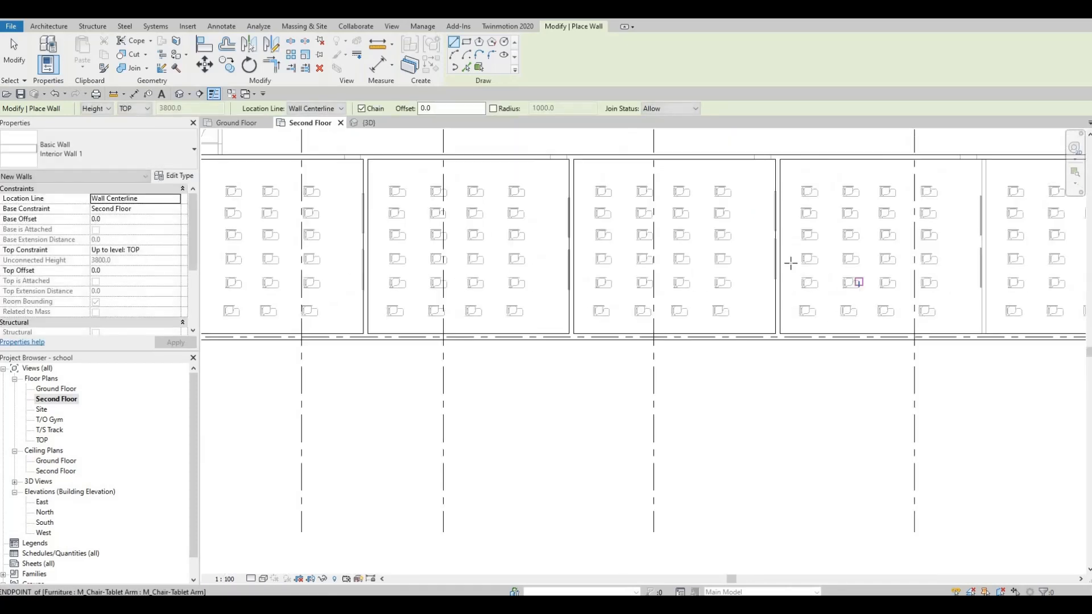
middle_click_drag(855, 278, 764, 238)
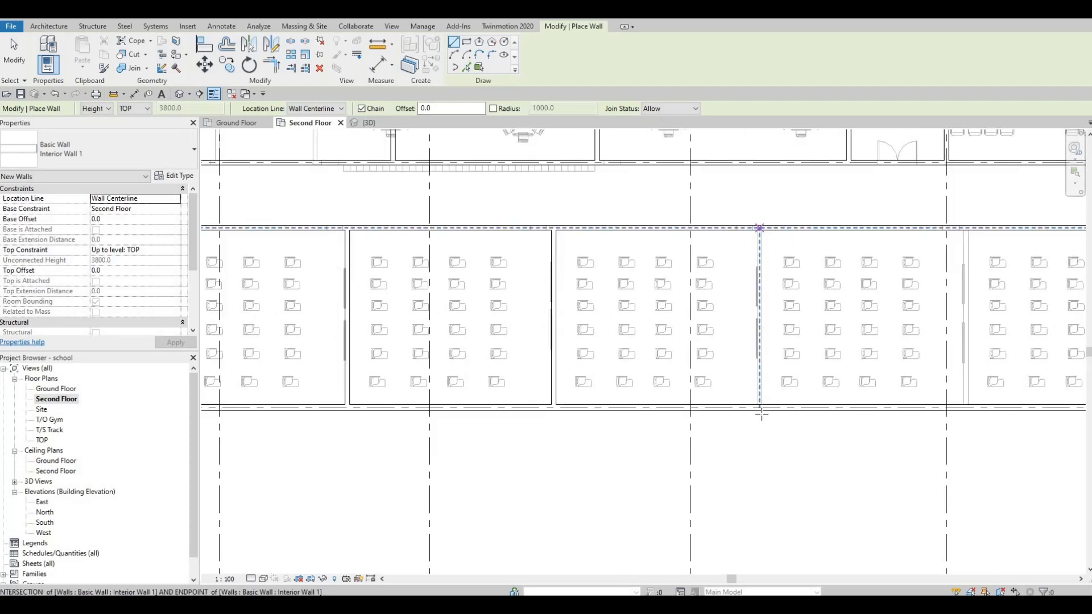
left_click(759, 228)
left_click(760, 409)
key("Escape")
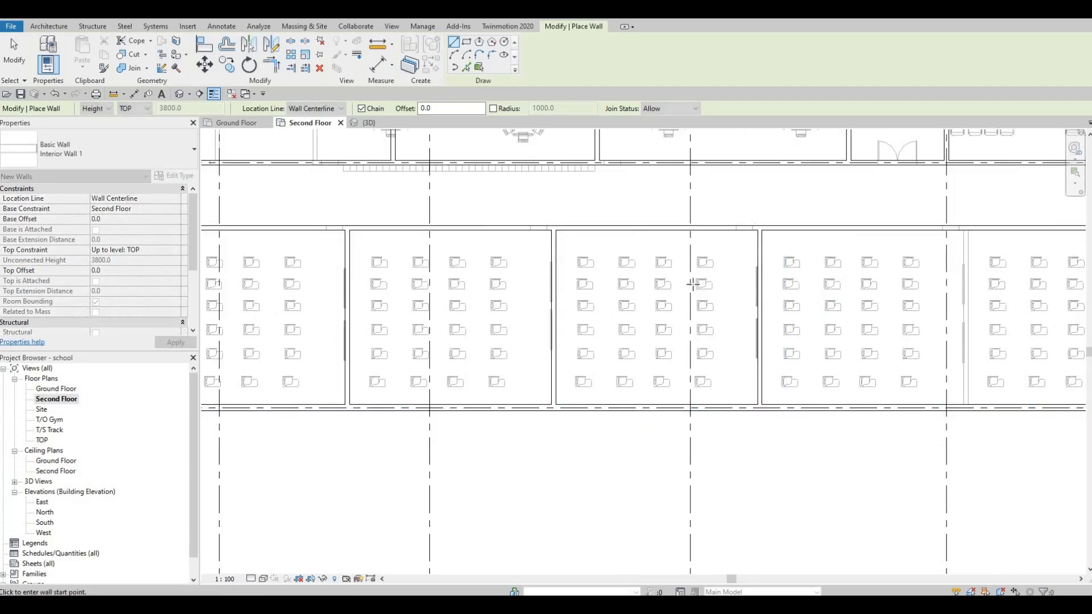
- Draw the Interior Wall 1 partition between the fifth and sixth south-row classrooms, from corridor wall to south exterior wall
middle_click_drag(973, 242, 692, 284)
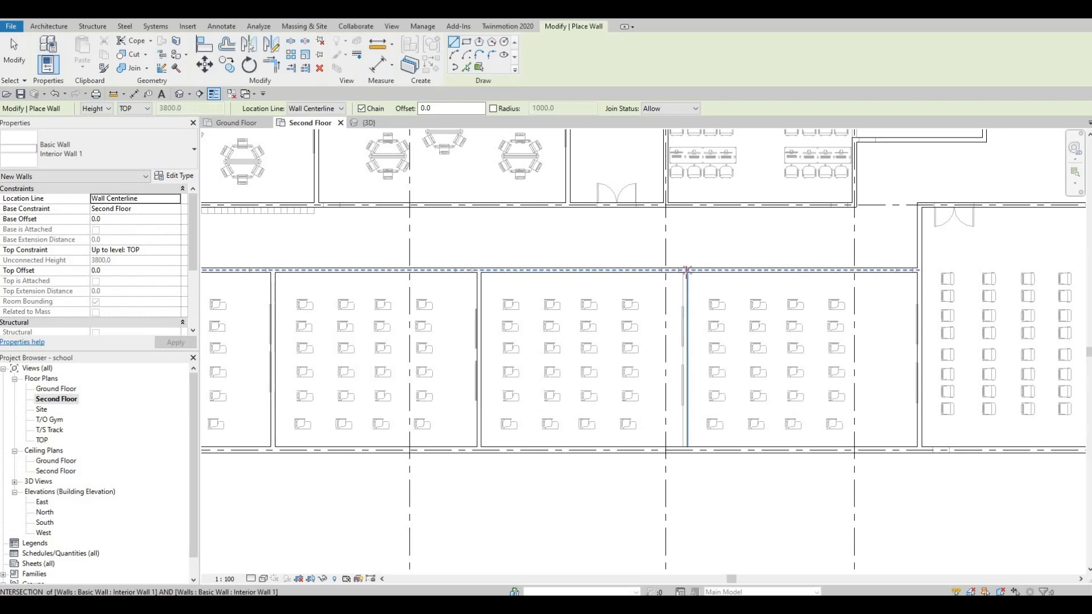
left_click(686, 270)
scroll(686, 270, "up", 2)
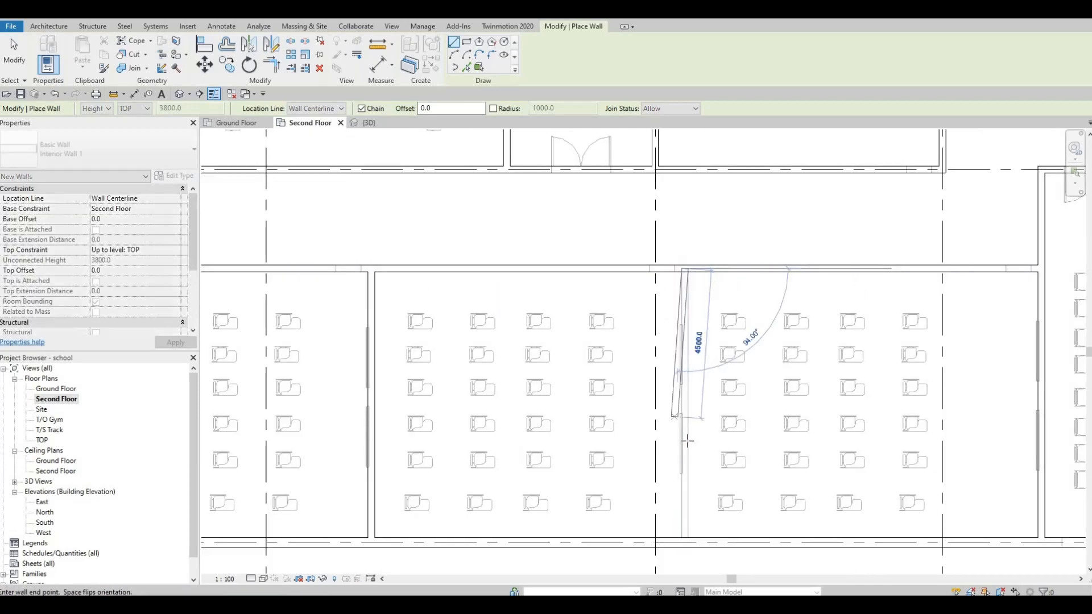
middle_click_drag(686, 440, 683, 342)
left_click(680, 444)
key("Escape")
scroll(705, 368, "down", 2)
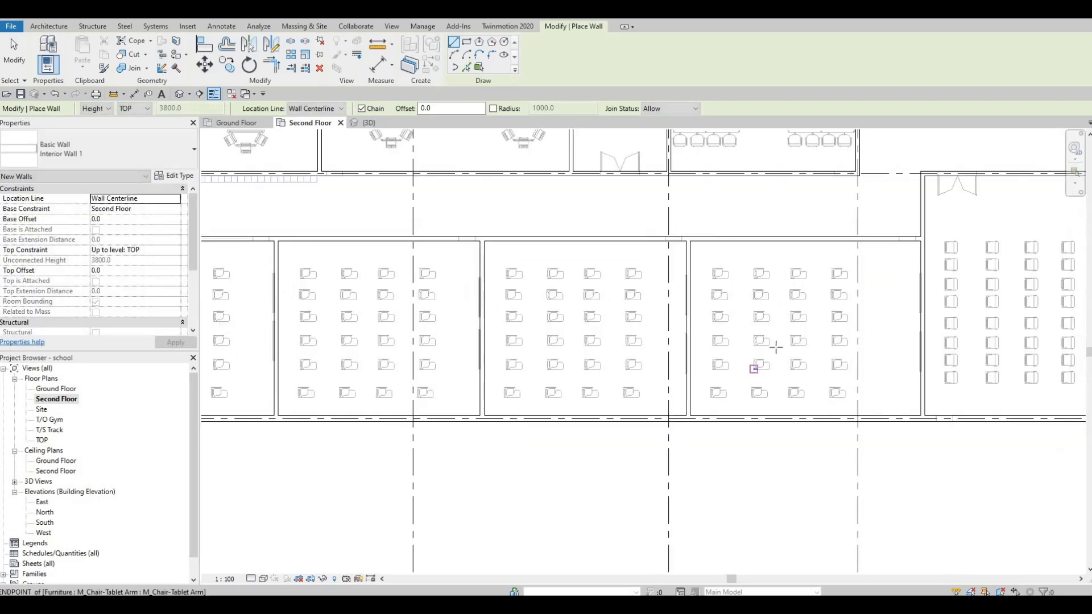
scroll(775, 347, "down", 5)
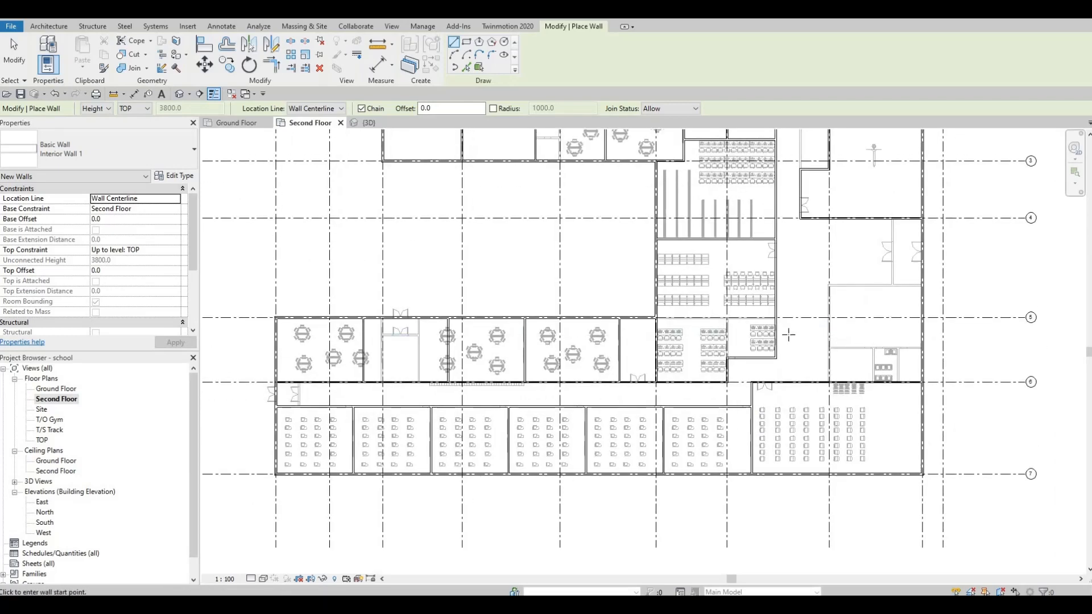
middle_click_drag(843, 316, 808, 343)
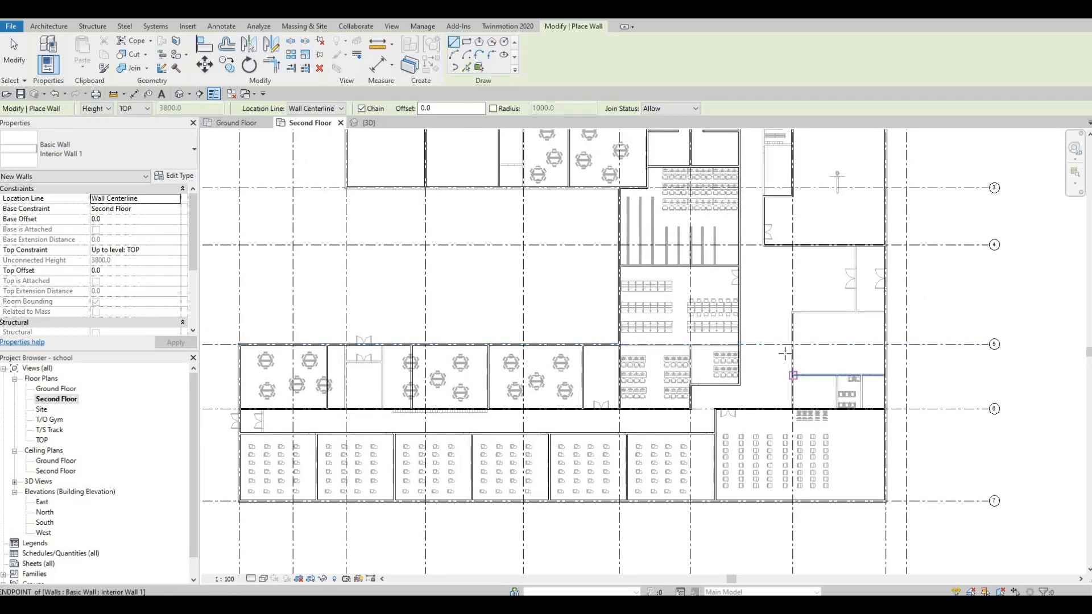
middle_click_drag(804, 390, 790, 361)
key("Escape")
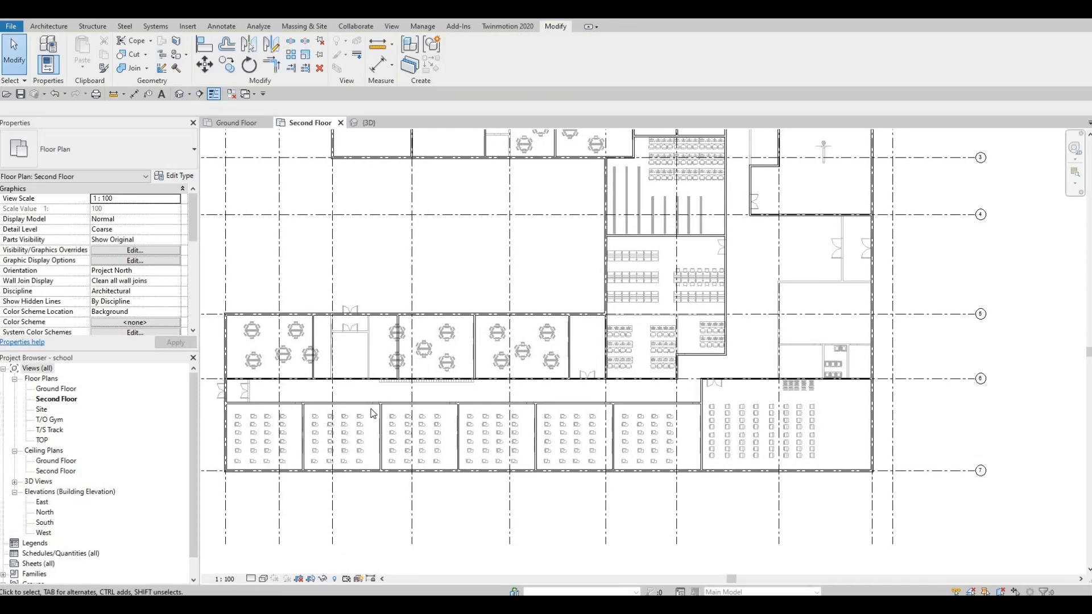
- Place M_Single-Flush 0762 x 2032mm doors in the corridor wall of the first three south-row classrooms, near each room's east partition
scroll(372, 412, "down", 1)
middle_click_drag(433, 410, 530, 456)
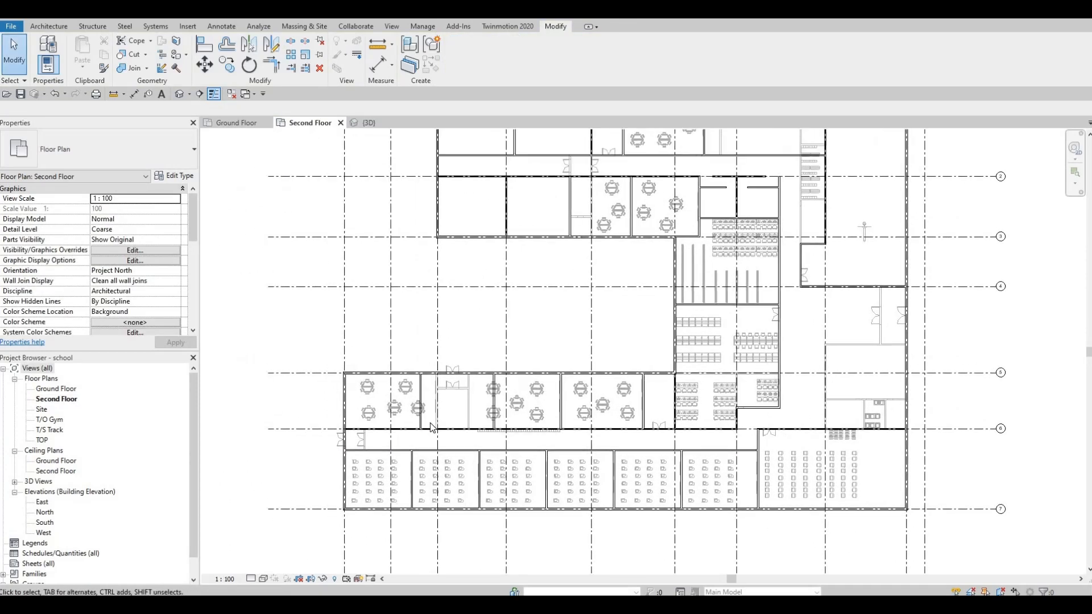
left_click(49, 28)
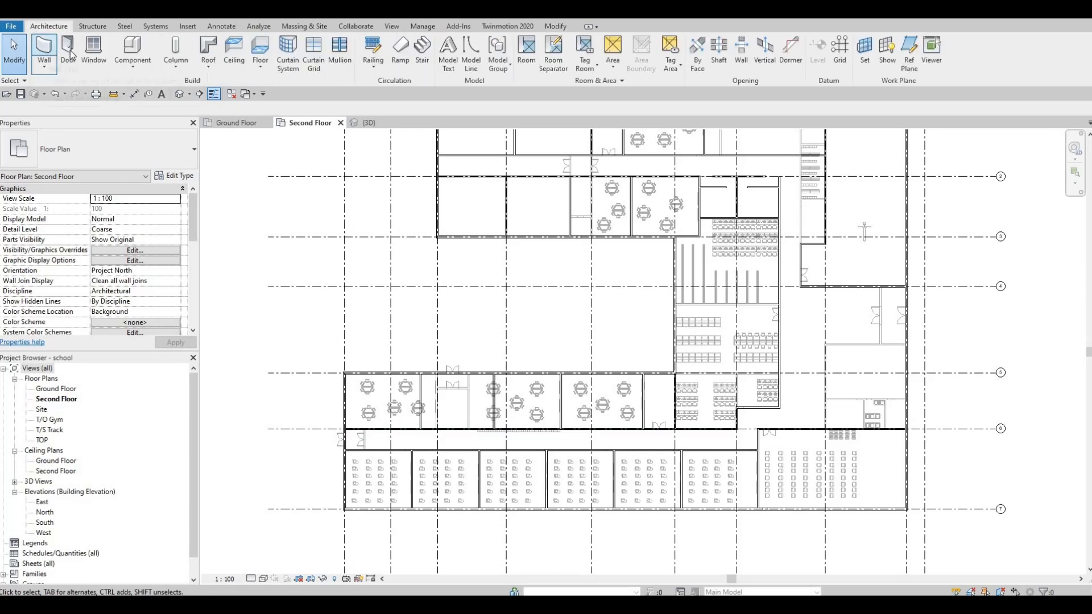
left_click(69, 52)
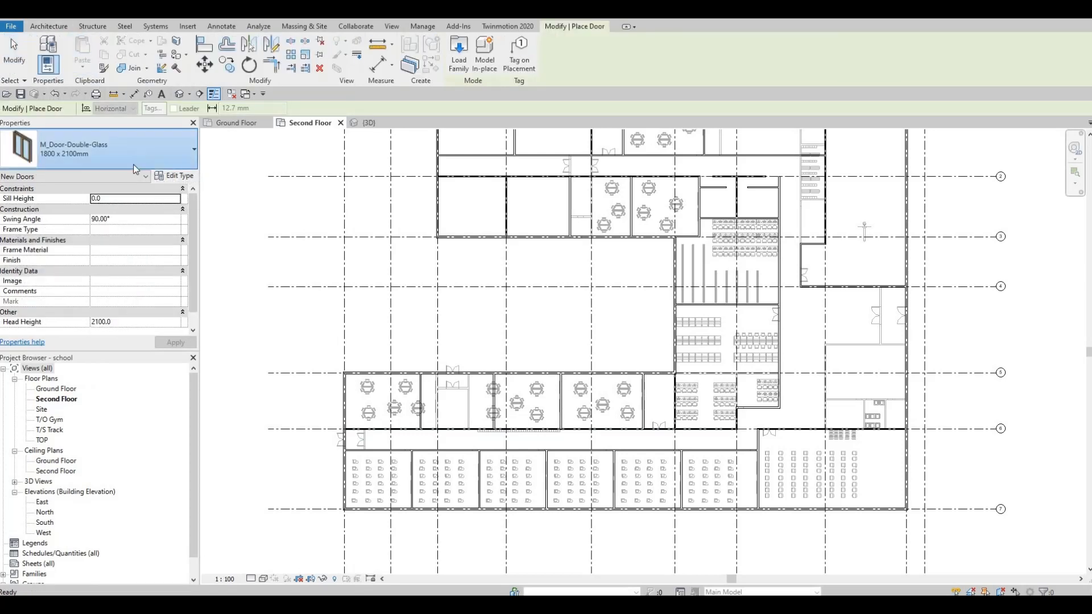
left_click(135, 169)
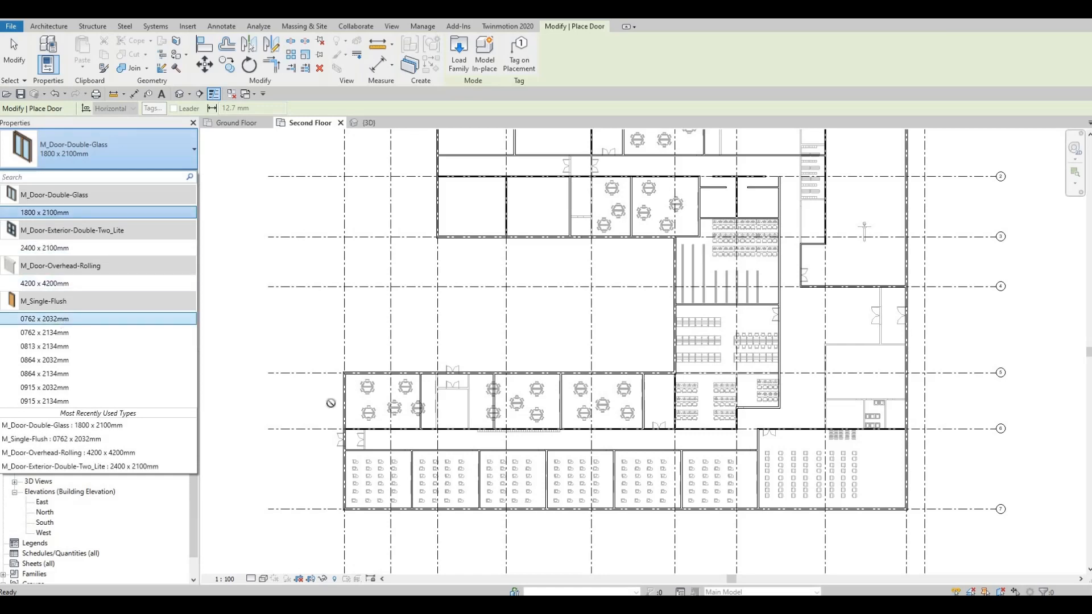
scroll(427, 393, "up", 3)
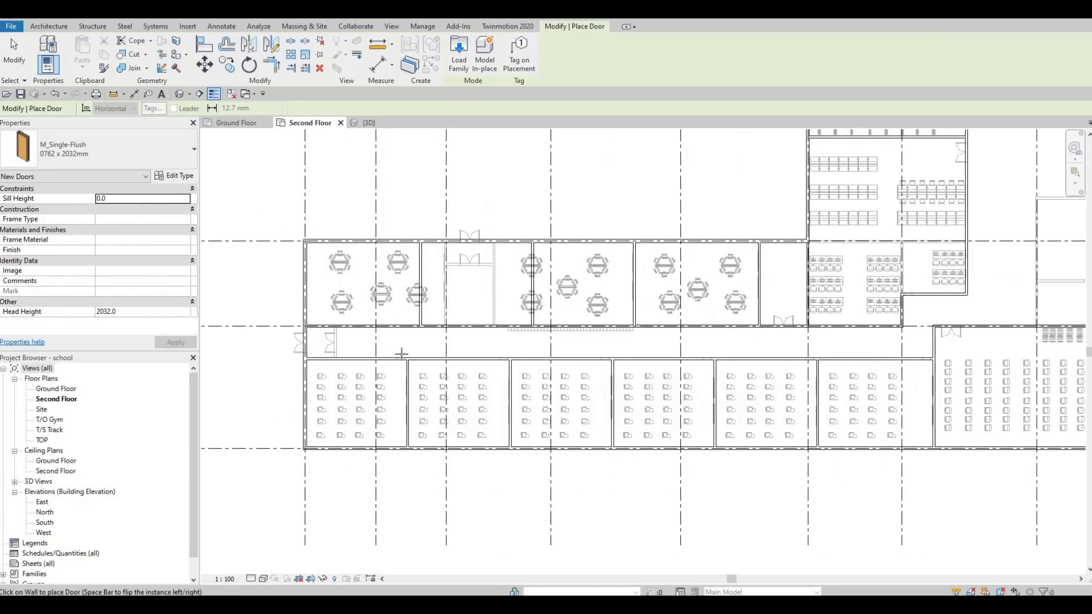
scroll(401, 353, "up", 2)
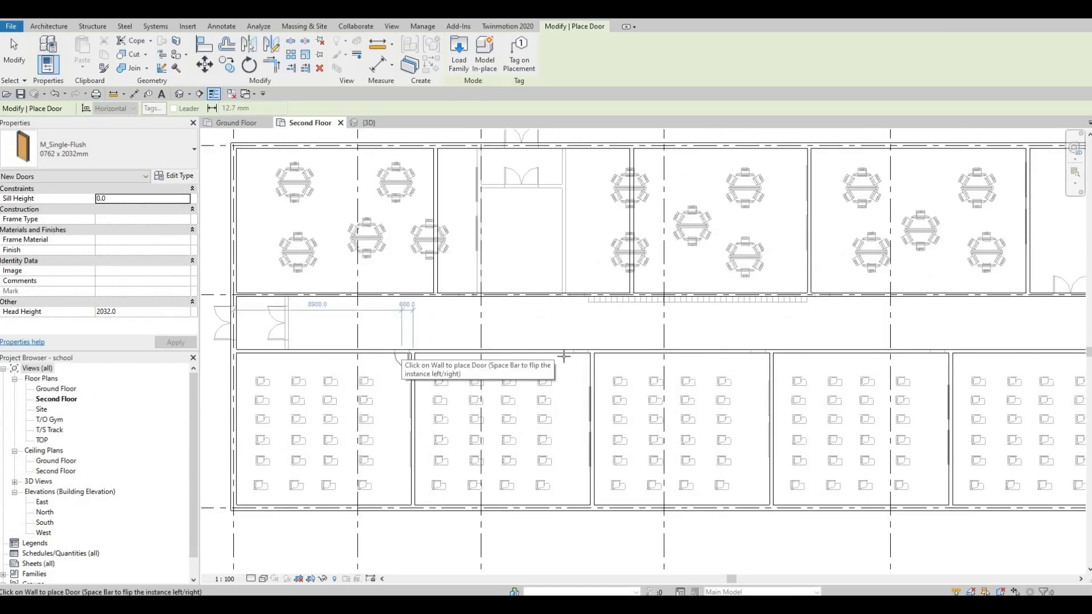
left_click(402, 353)
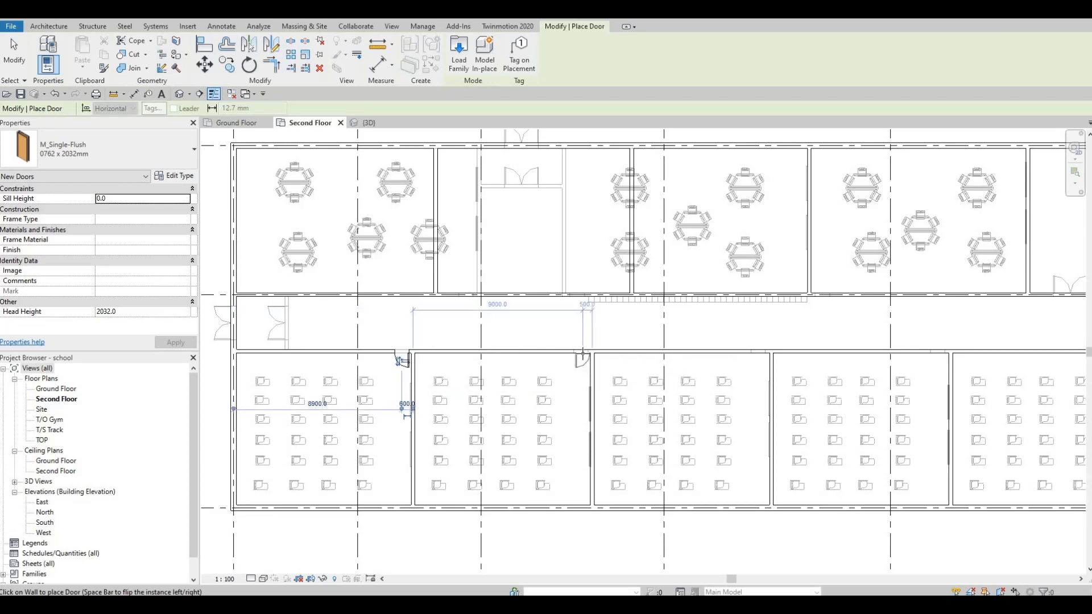
left_click(580, 353)
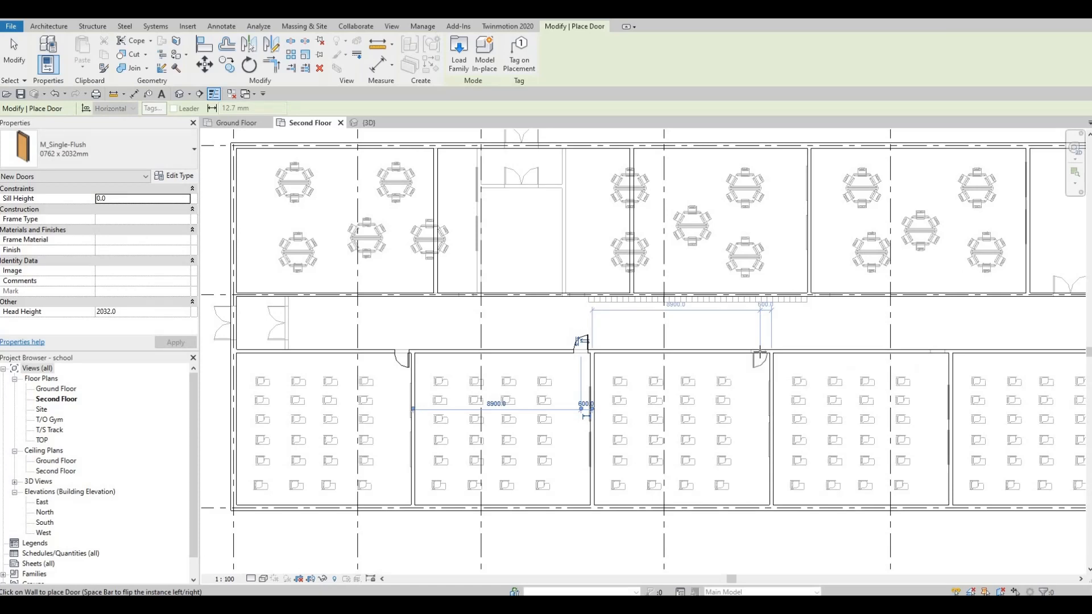
left_click(760, 352)
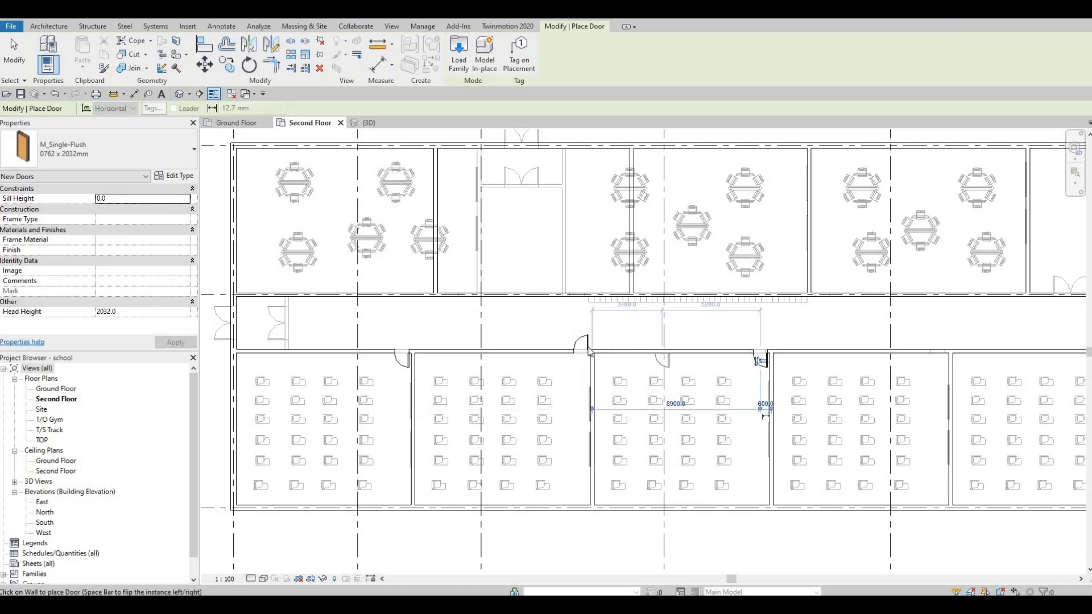
- Flip the facing of the second south-row classroom's door so it swings into the room
scroll(607, 347, "up", 1)
scroll(606, 348, "up", 1)
key("Escape")
left_click(563, 341)
left_click(562, 340)
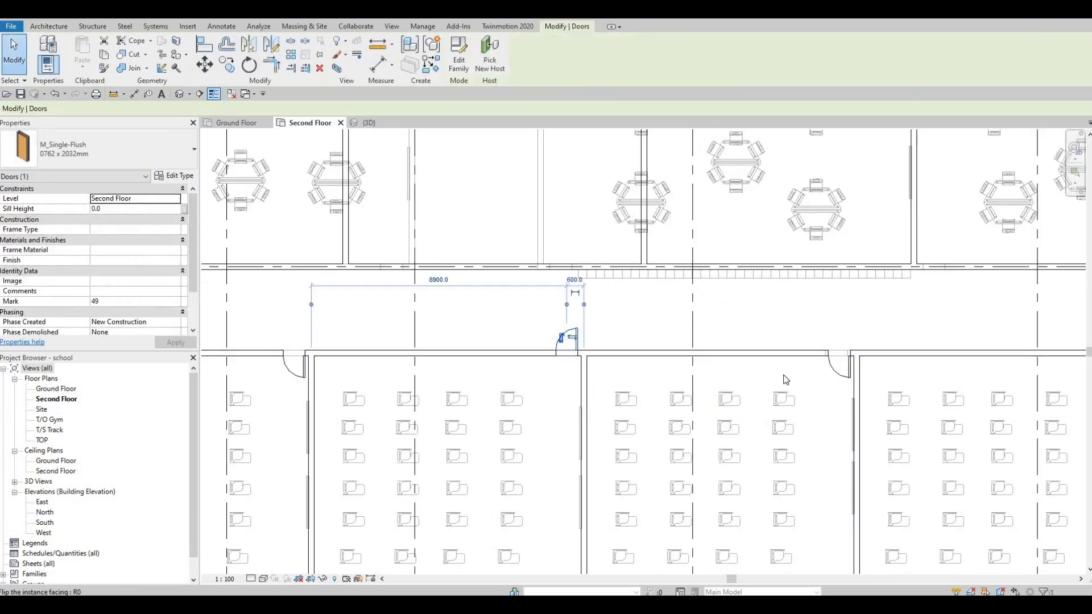
middle_click_drag(842, 371, 542, 380)
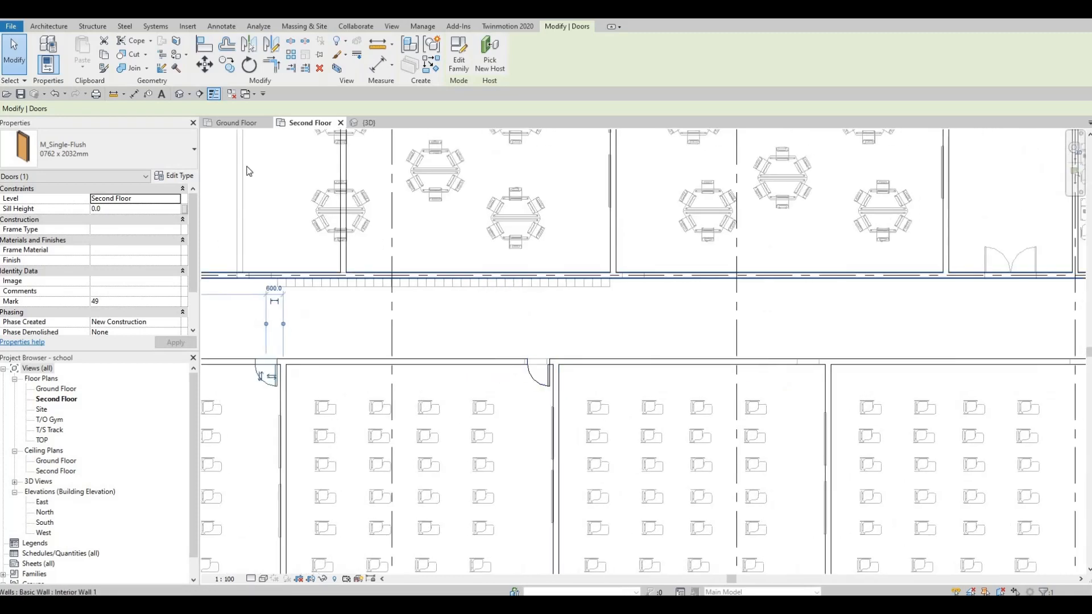
key("Escape")
left_click(541, 384)
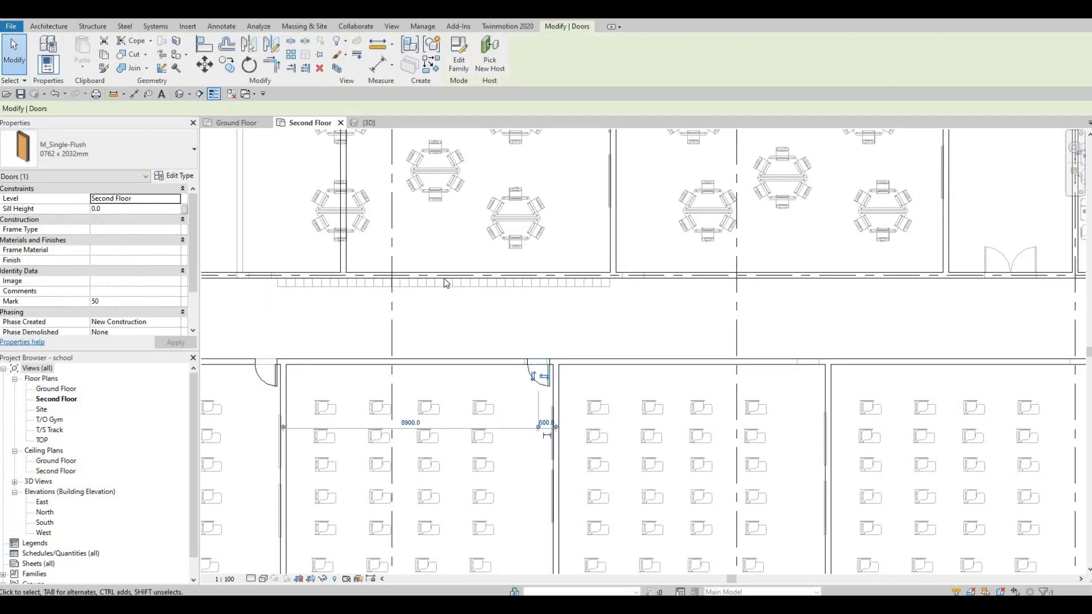
key("Escape")
- Place M_Single-Flush 0762 x 2032mm doors for the fourth, fifth and sixth south-row classrooms, near each room's east end and swinging inward
left_click(68, 54)
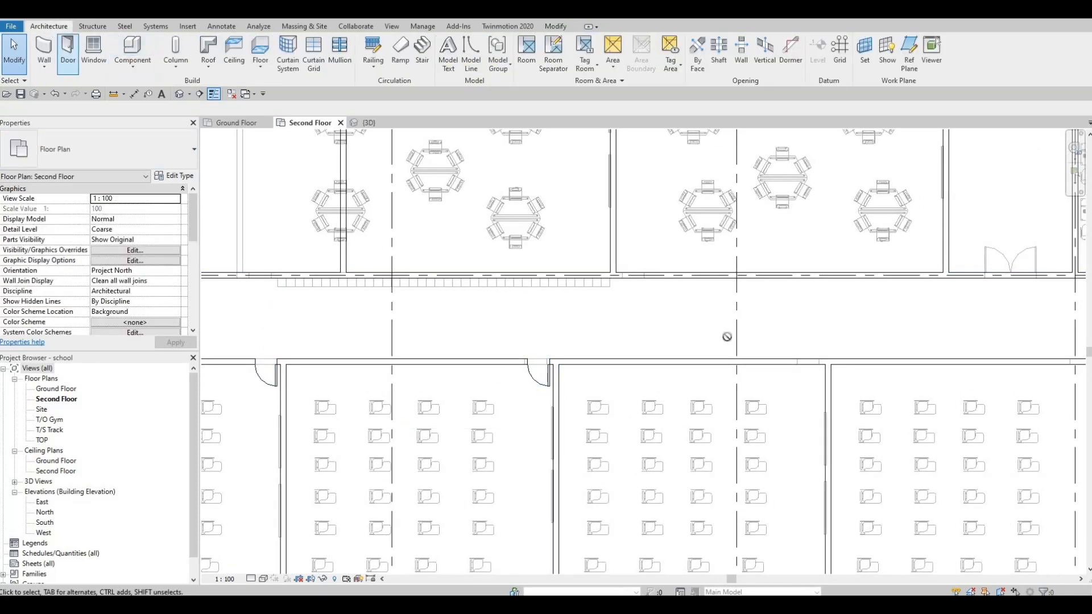
left_click(807, 366)
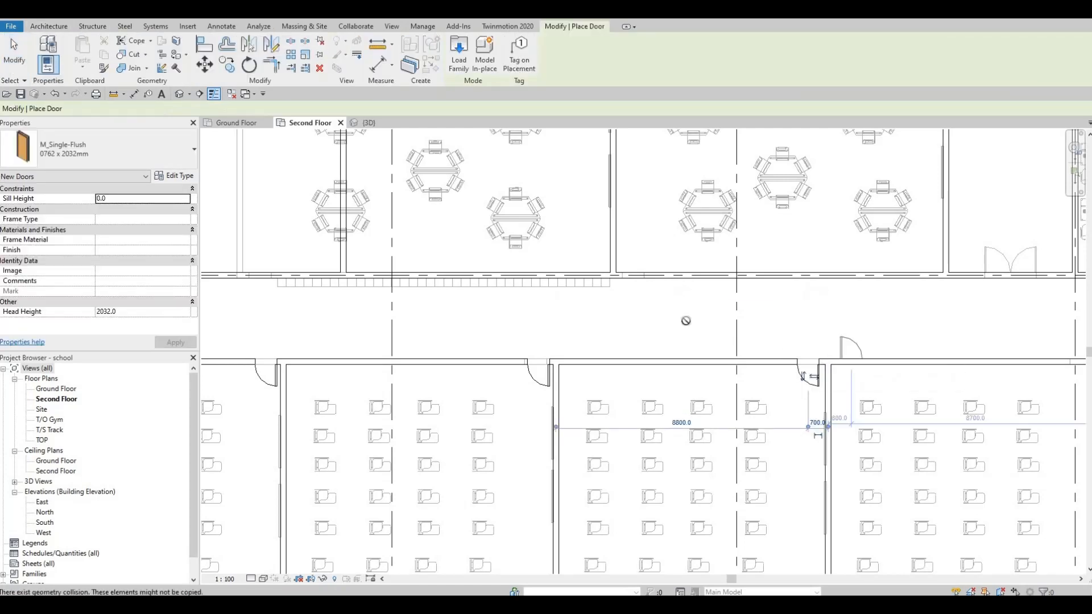
middle_click_drag(685, 320, 157, 255)
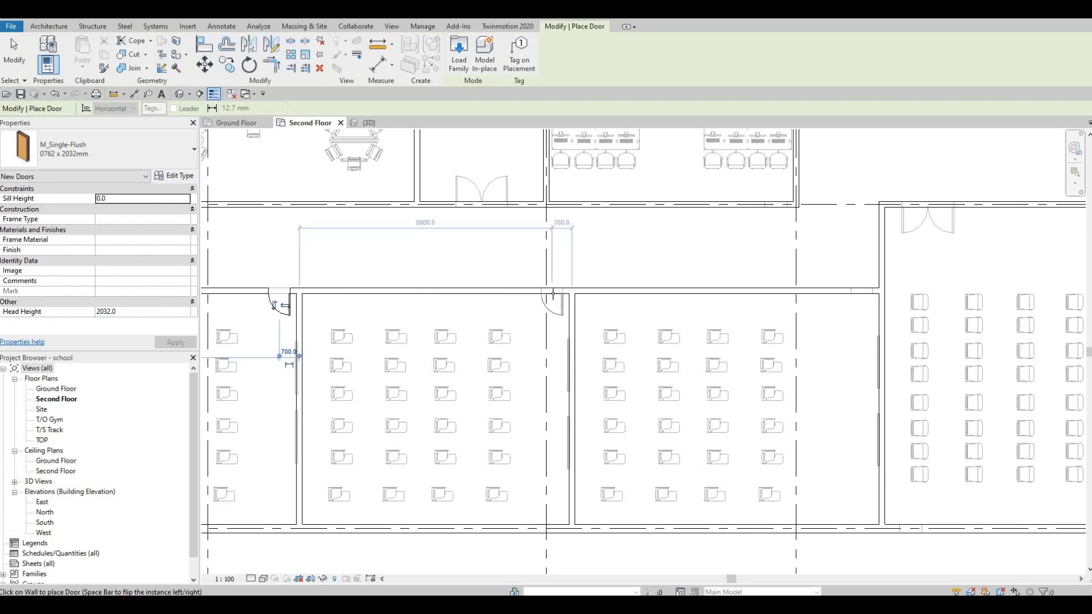
left_click(553, 302)
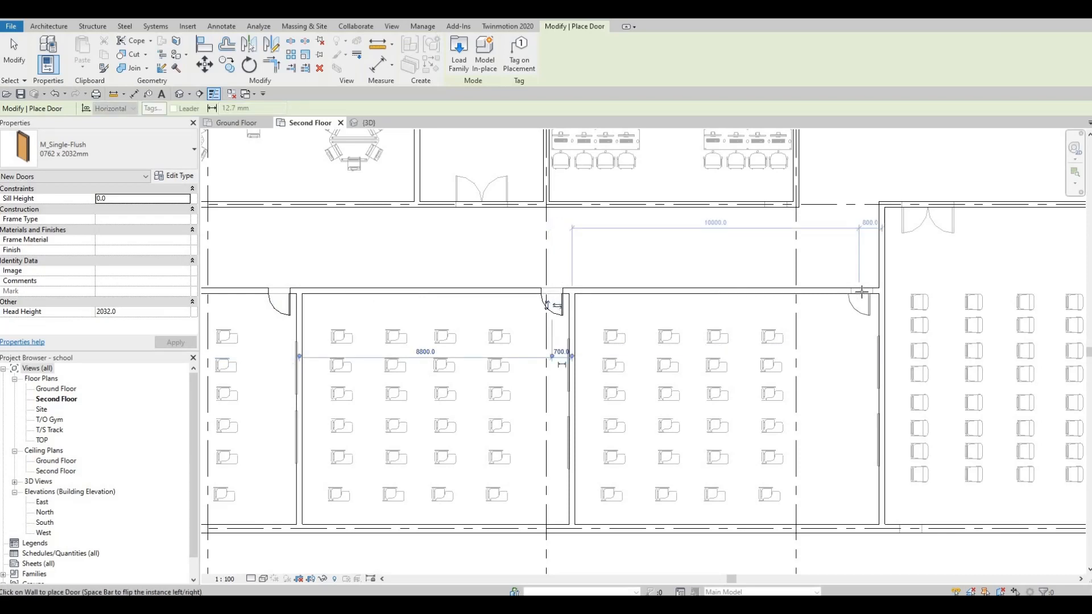
key("Escape")
key("Escape")
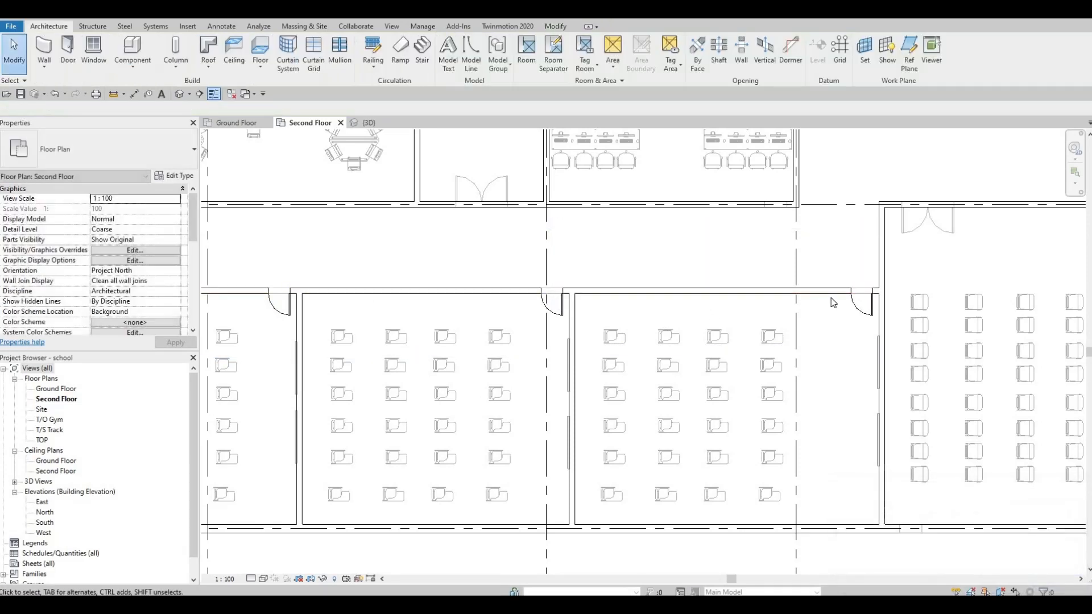
scroll(732, 316, "down", 5)
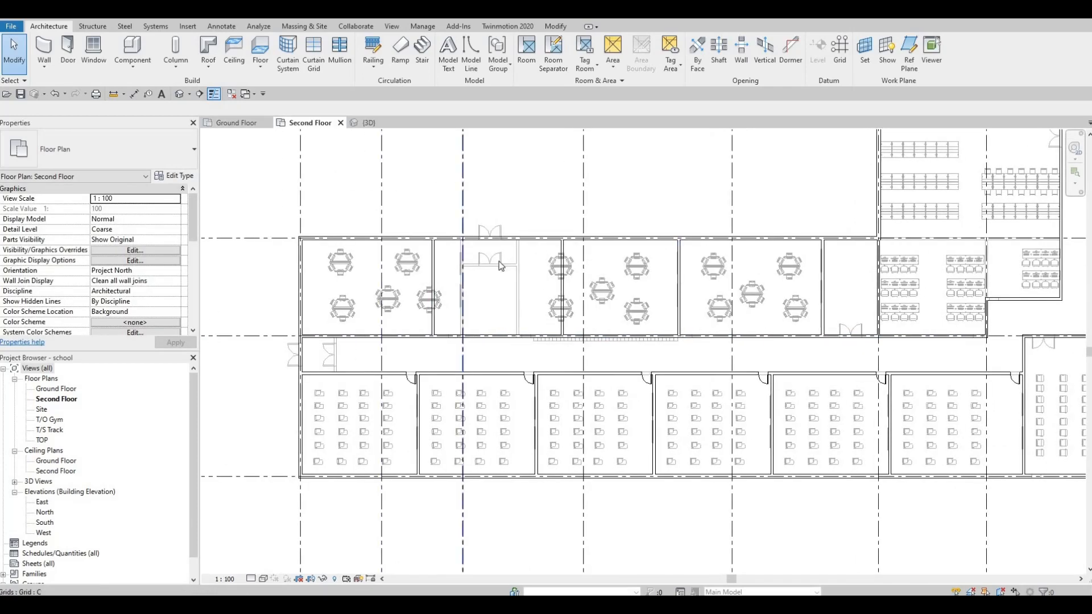
middle_click_drag(424, 321, 474, 285)
scroll(477, 290, "up", 2)
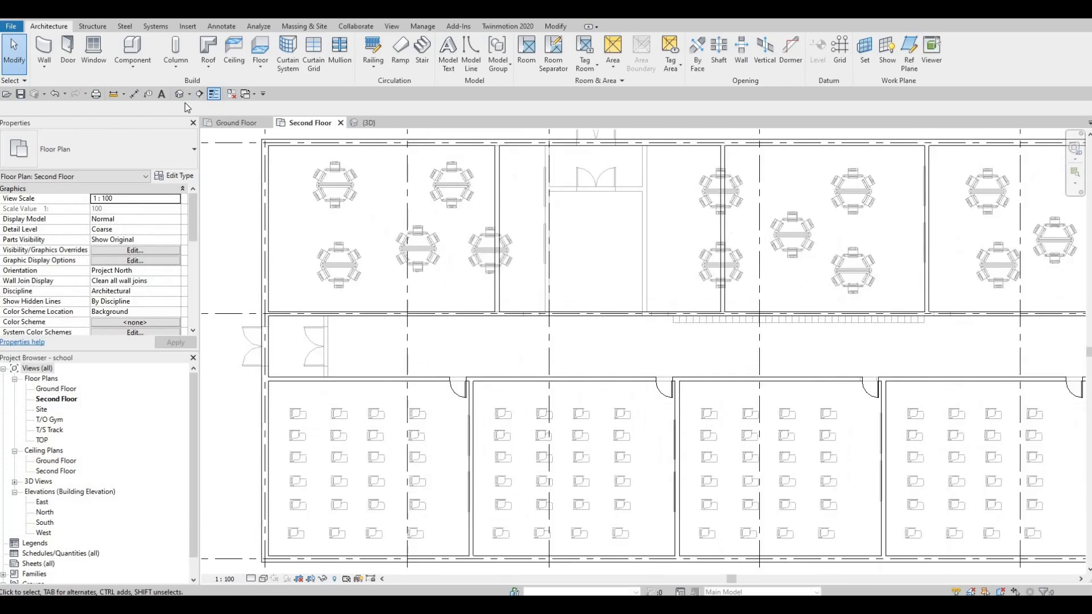
left_click(66, 53)
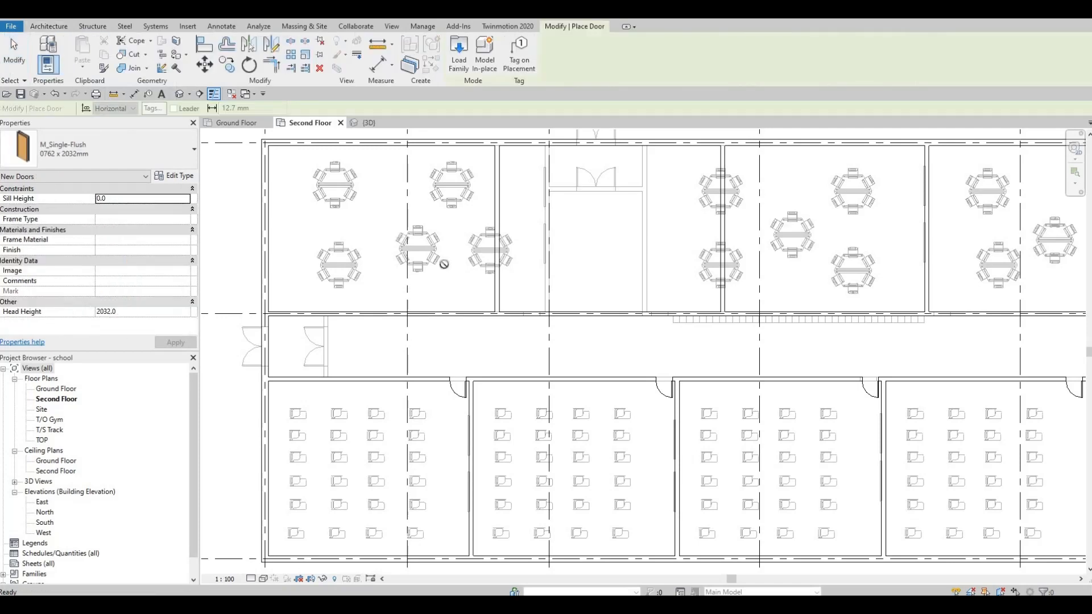
key("Escape")
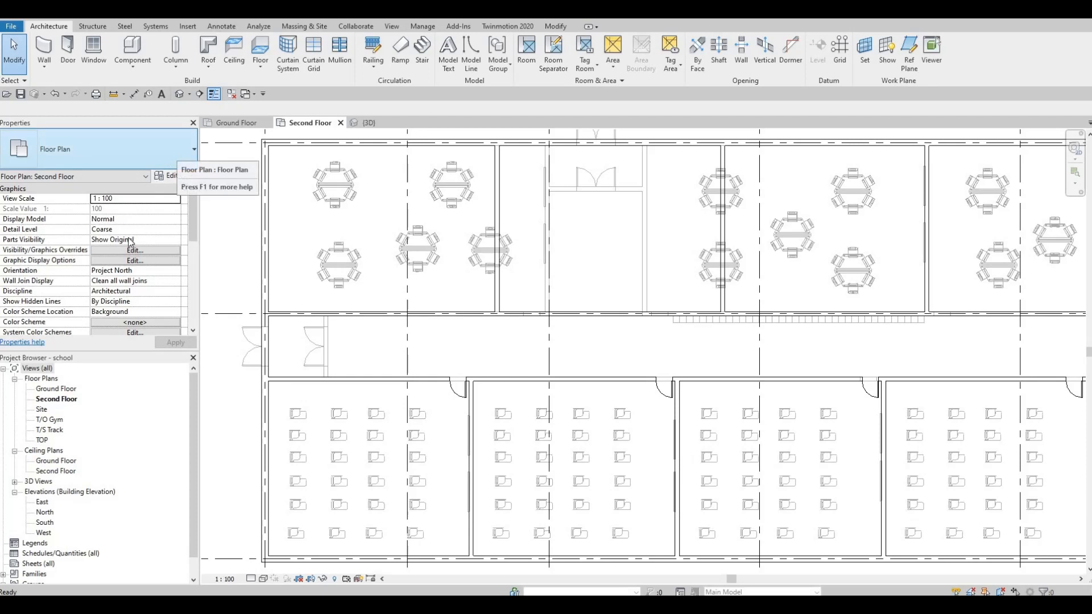
- Turn off the Second Floor plan's underlay by setting its base level to None
scroll(130, 245, "down", 3)
scroll(131, 245, "down", 3)
scroll(29, 225, "up", 1)
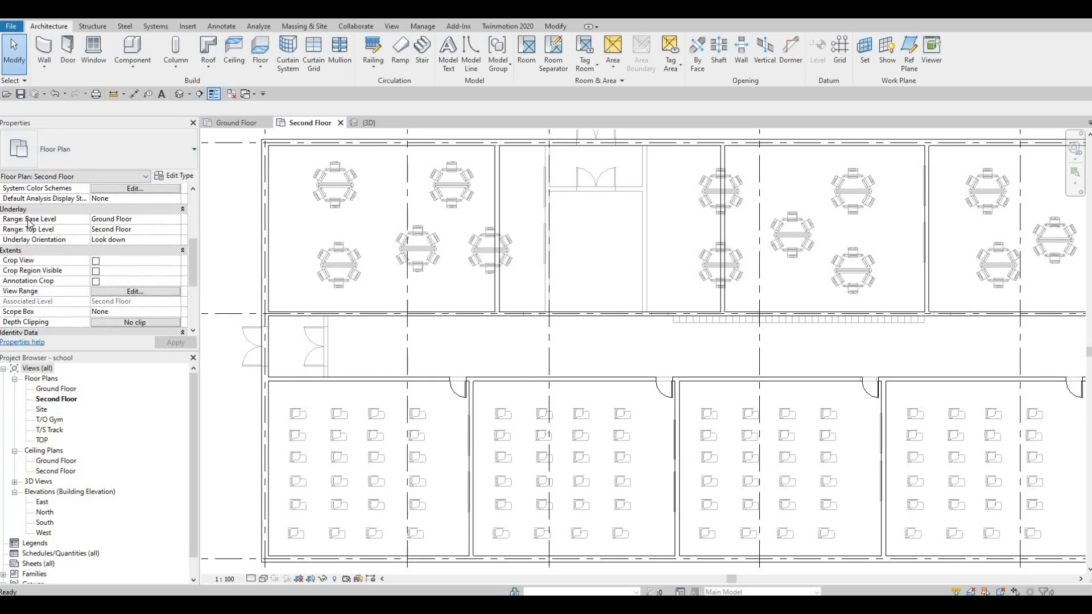
left_click(174, 221)
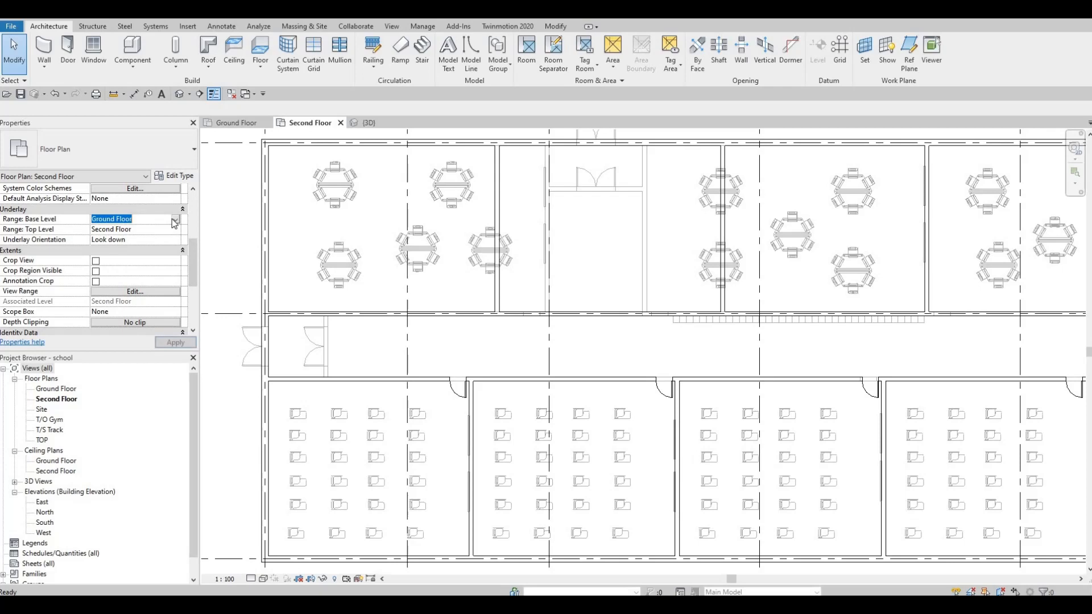
left_click(111, 232)
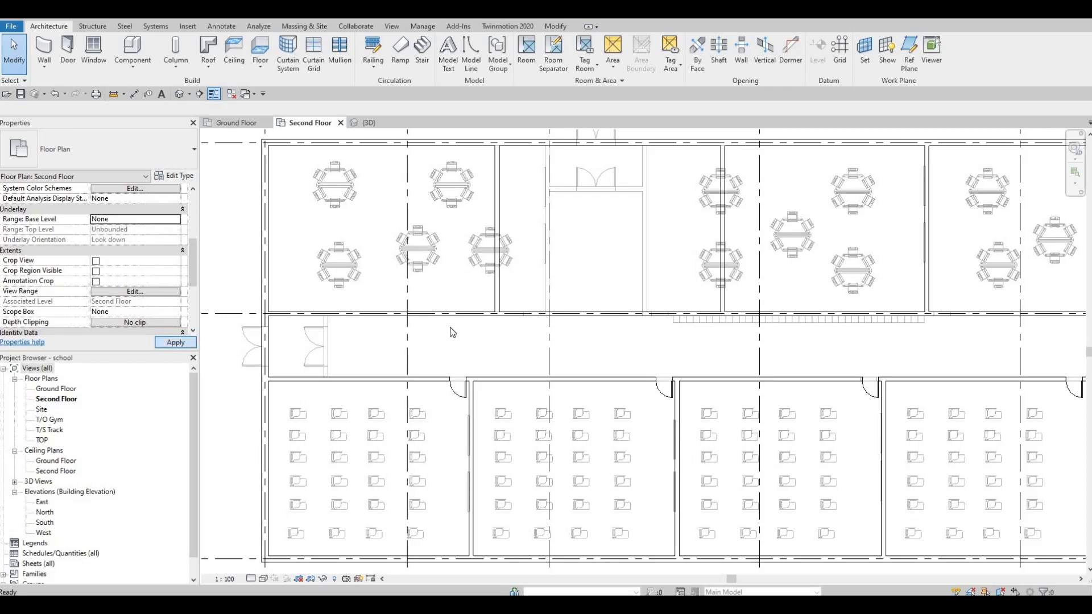
- Place M_Single-Flush 0762 x 2032mm doors for the first two classrooms north of the lower corridor, near each room's east partition and swinging inward
middle_click_drag(451, 328, 370, 292)
scroll(375, 286, "down", 2)
scroll(439, 359, "down", 3)
middle_click_drag(403, 326, 195, 148)
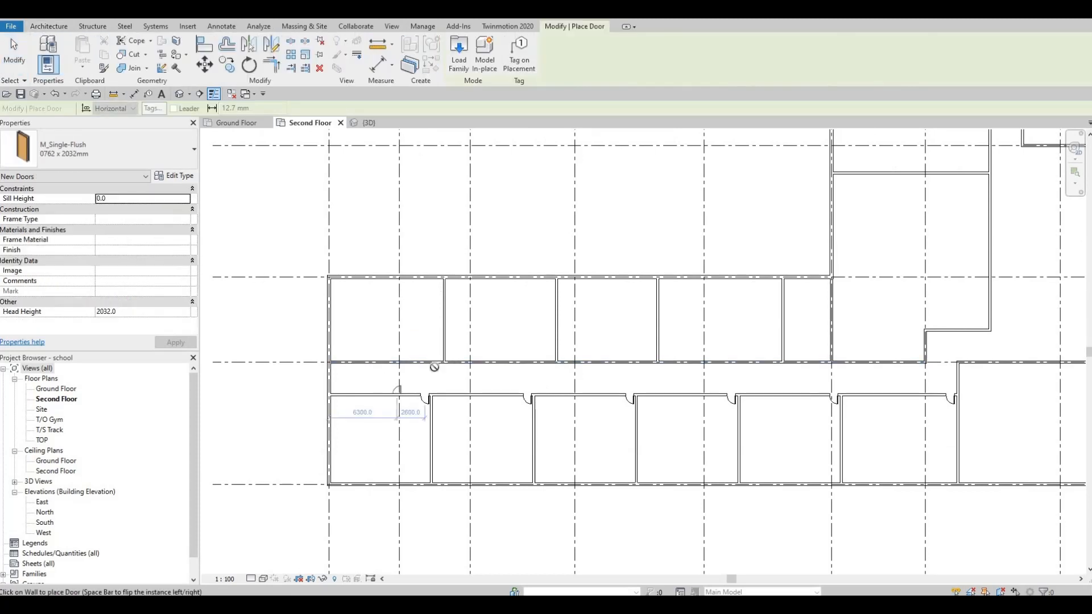
scroll(439, 364, "up", 5)
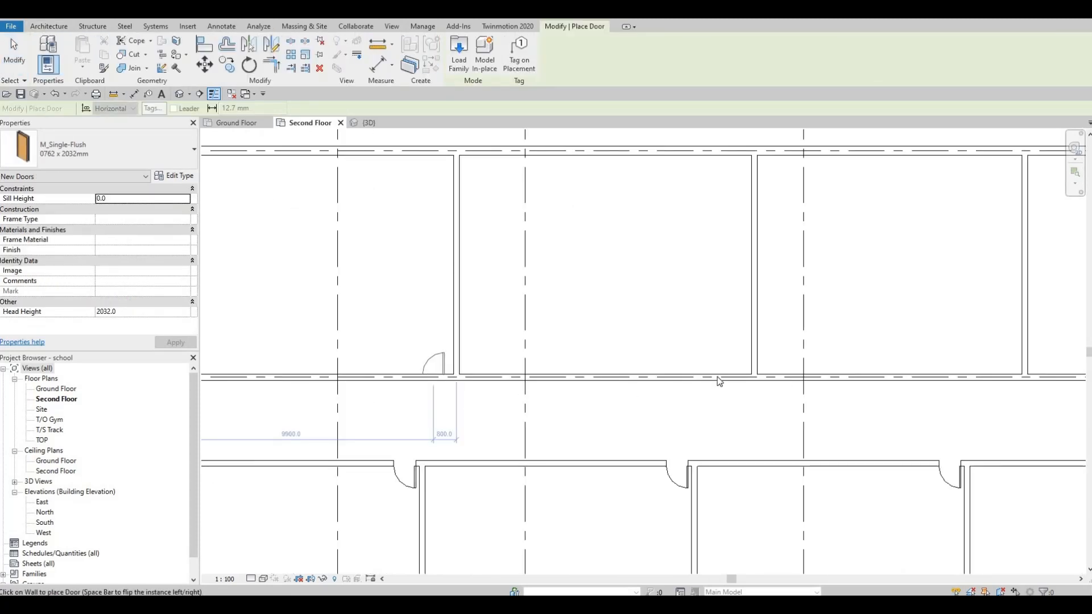
left_click(719, 381)
key("Escape")
key("Escape")
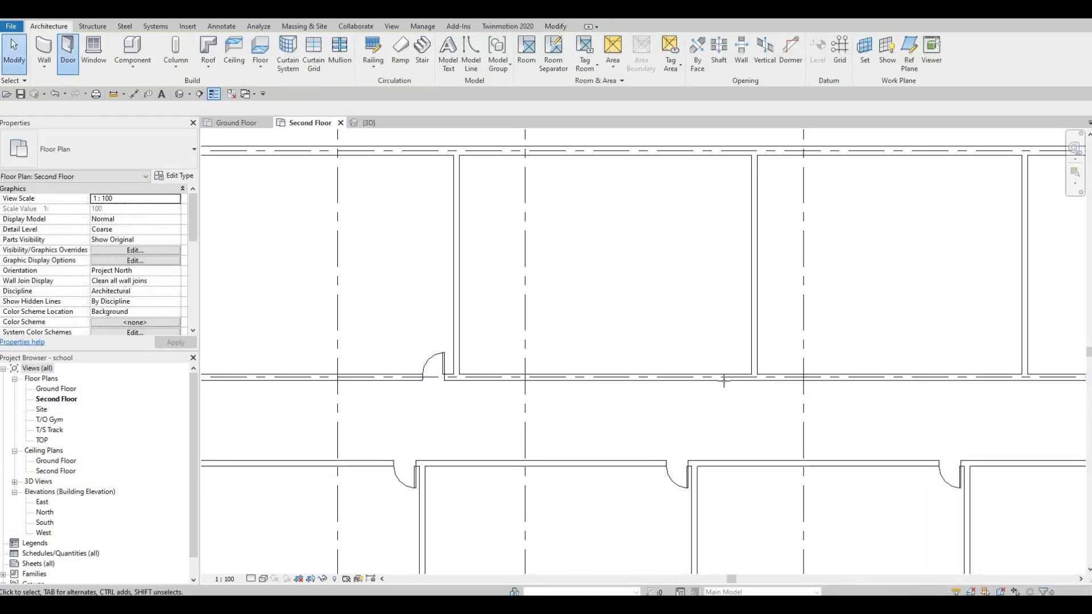
key("d")
key("r")
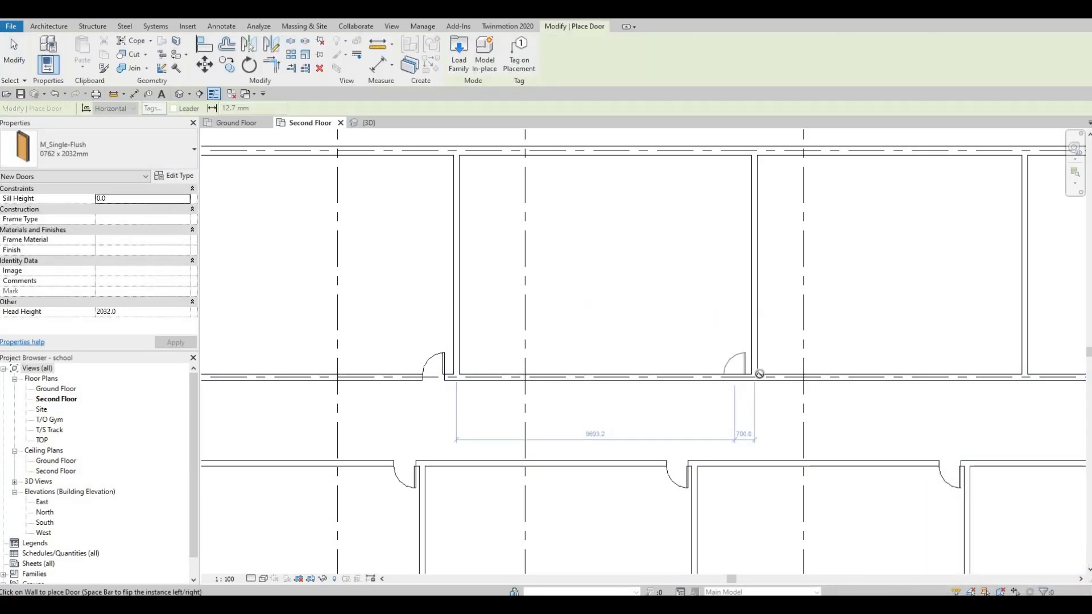
left_click(739, 375)
- Place matching single-flush doors for the third and fourth classrooms in that row, about 700 mm and 600 mm from their east partitions
middle_click_drag(1009, 372, 683, 360)
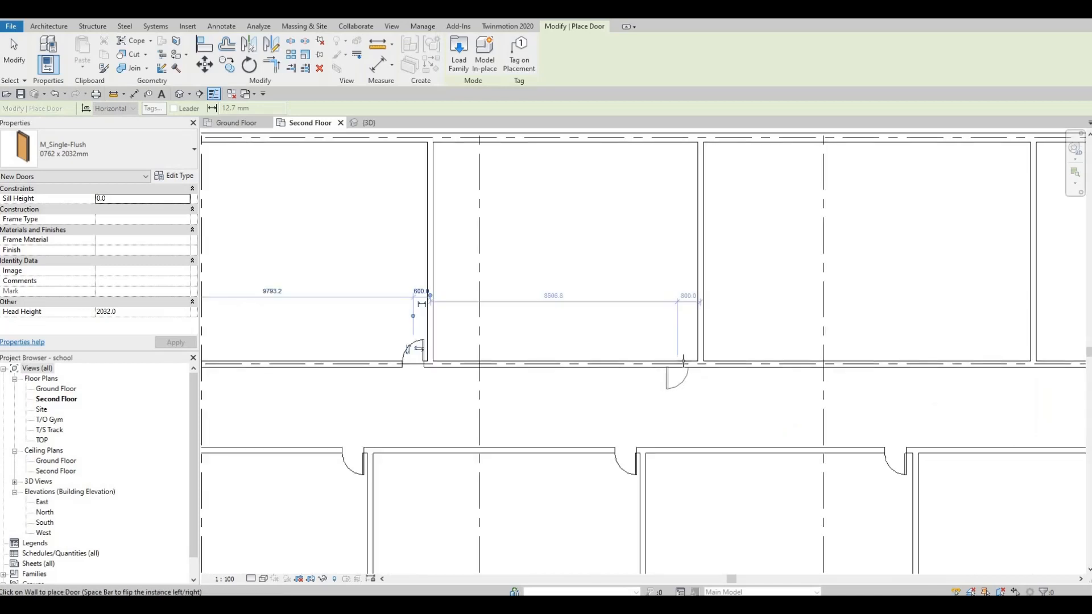
left_click(677, 365)
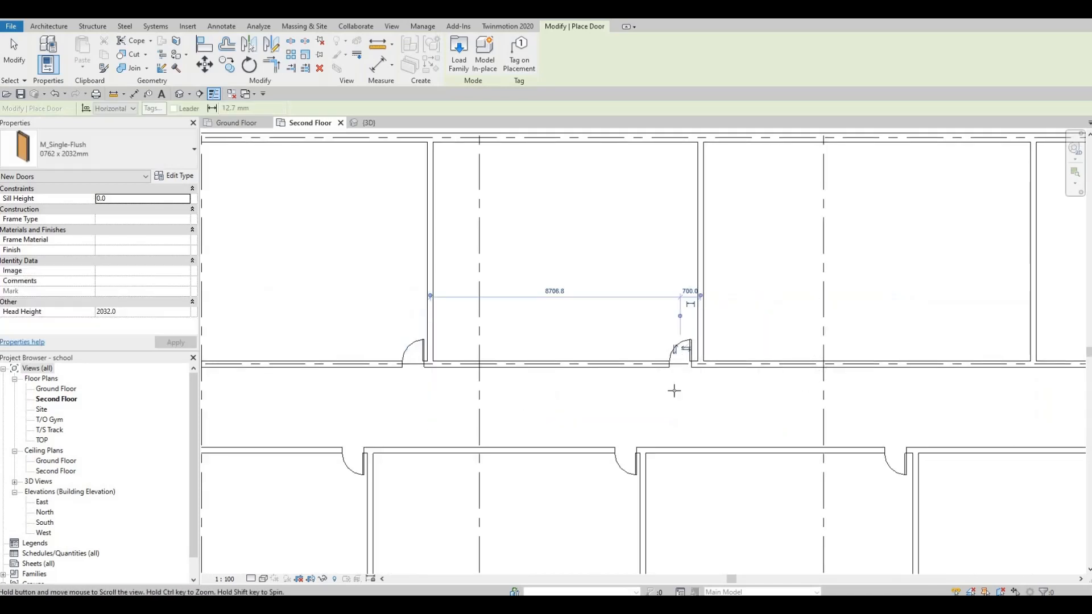
middle_click_drag(1013, 358, 671, 383)
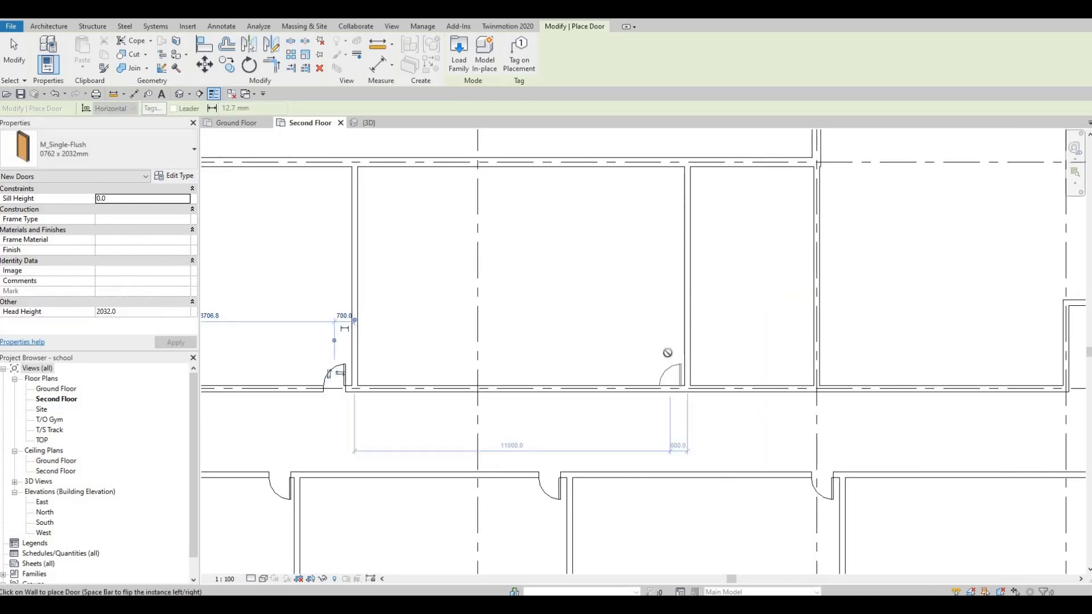
left_click(669, 379)
scroll(708, 393, "down", 4)
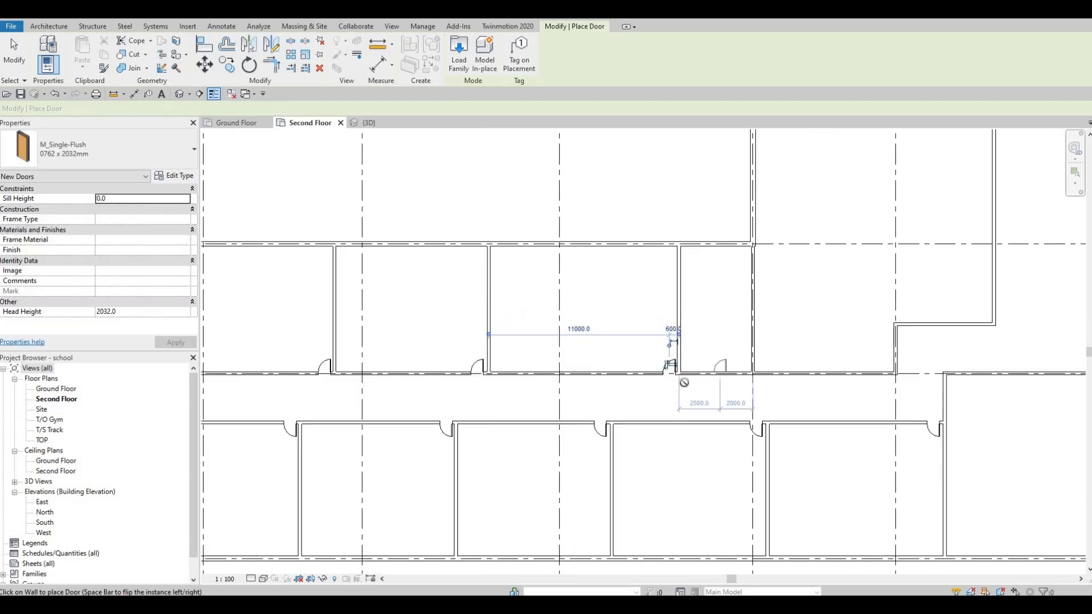
- Place an M_Door-Double-Glass 1800 x 2100mm door centred in the corridor wall of the narrow room beside the fourth classroom
left_click(49, 26)
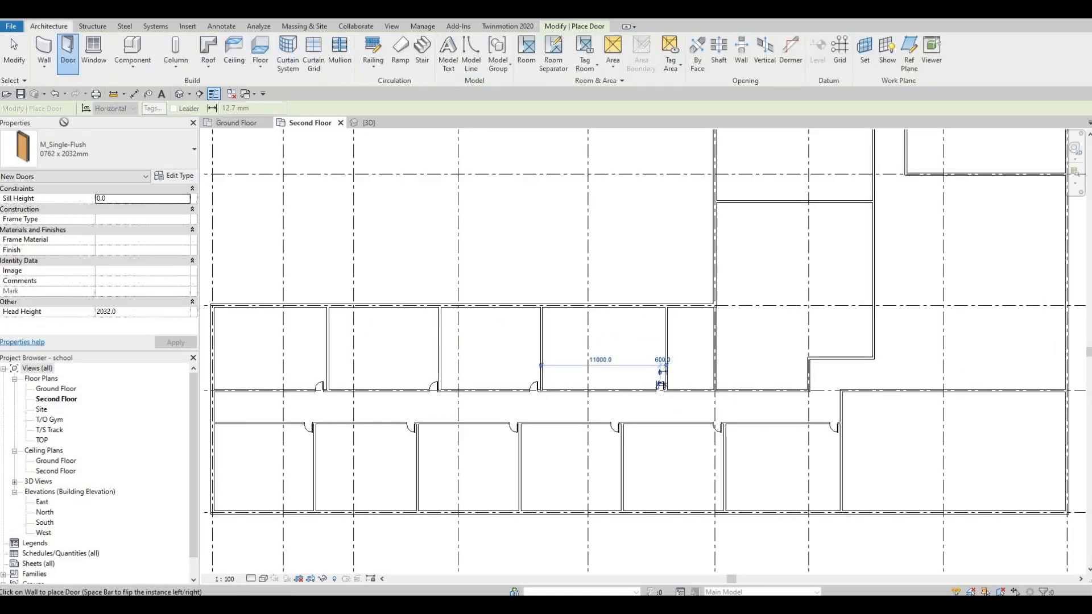
left_click(63, 66)
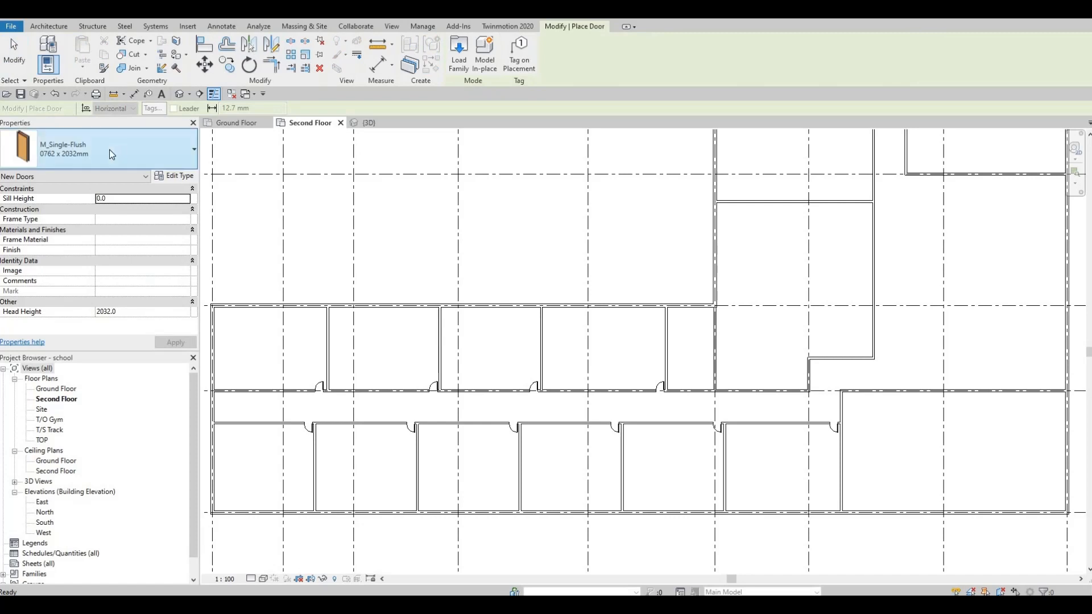
left_click(109, 149)
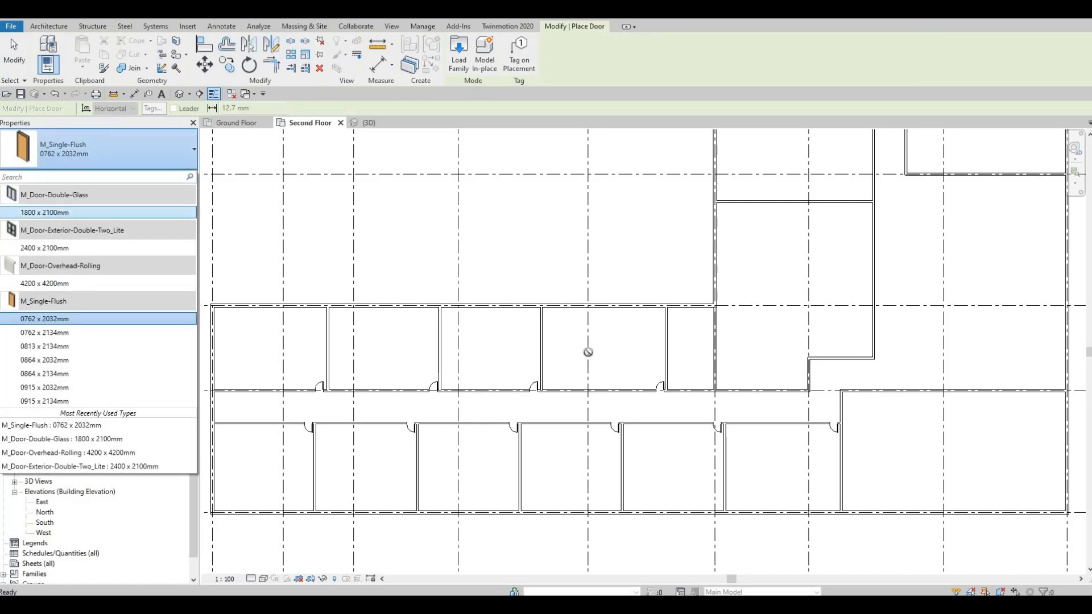
left_click(63, 216)
scroll(692, 387, "up", 2)
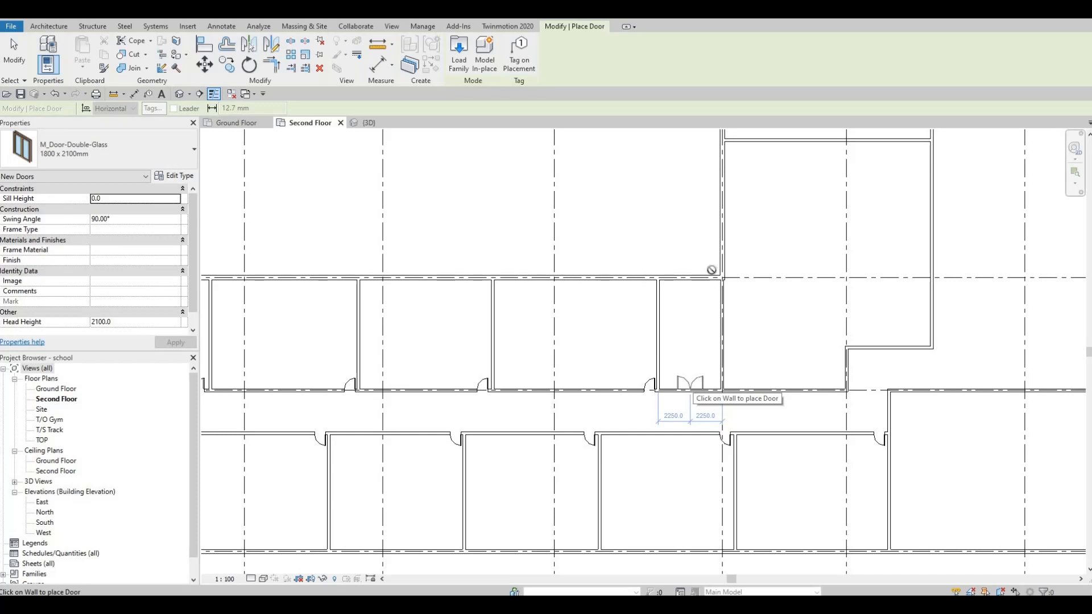
- Place a second 1800 x 2100mm double-glass door centred in the corridor wall of the north wing's narrow room
scroll(694, 373, "down", 3)
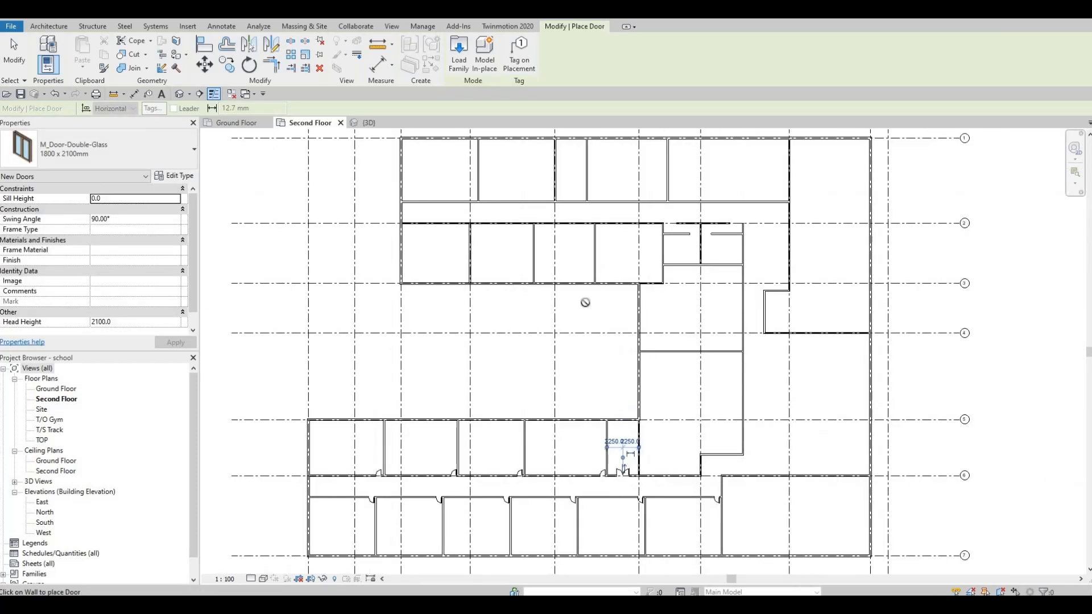
scroll(585, 302, "up", 3)
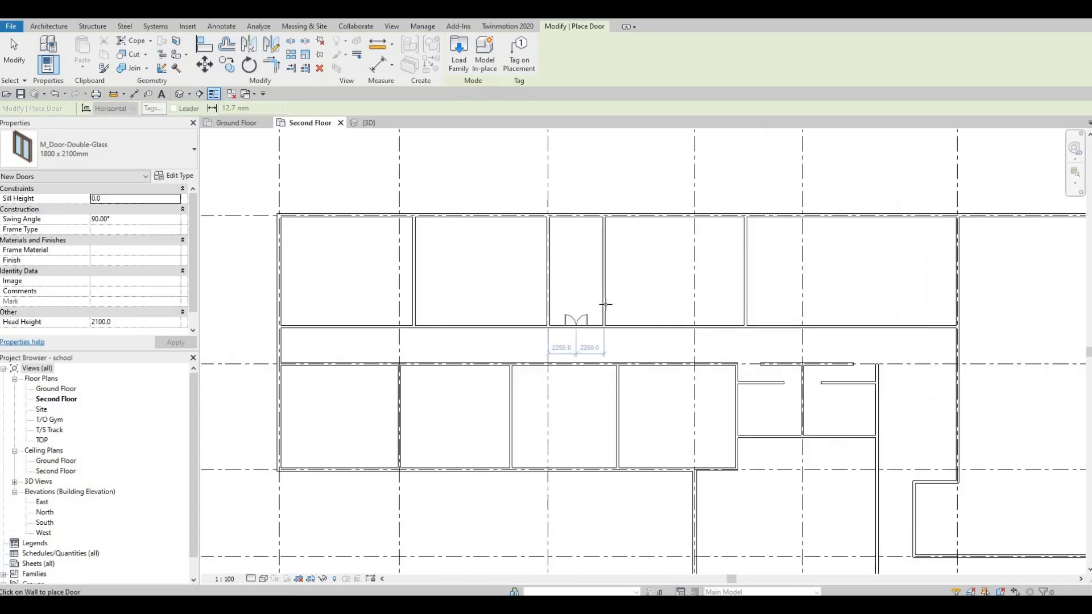
left_click(576, 326)
scroll(611, 301, "down", 4)
- Place double-glass doors in the central block's east wall, about 1600 mm from its south corner and about 1500 mm from its north partition
middle_click_drag(658, 531, 642, 418)
middle_click_drag(722, 353, 624, 358)
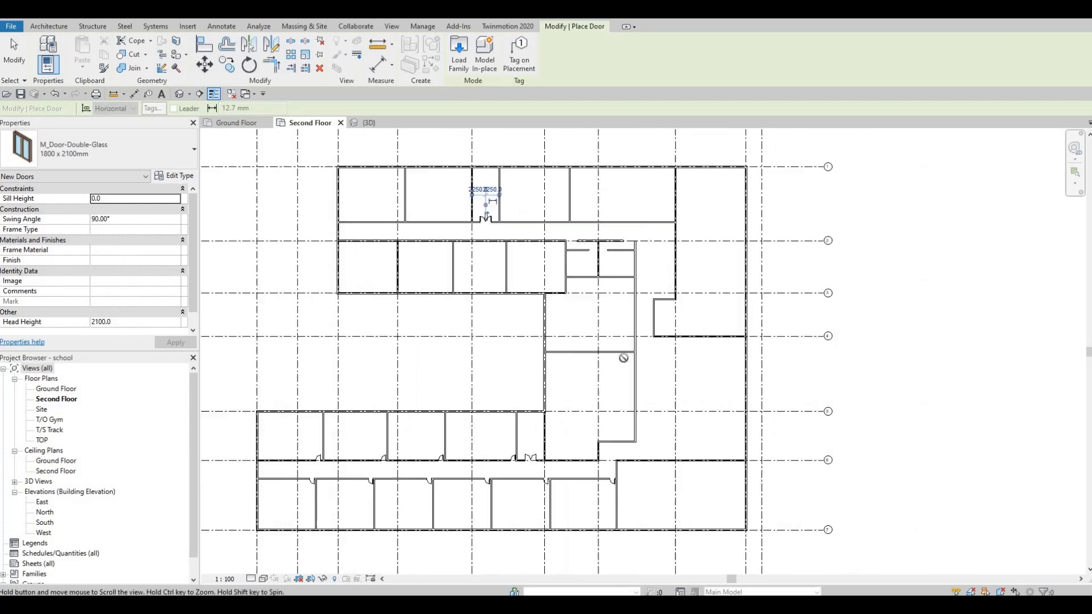
scroll(625, 364, "up", 3)
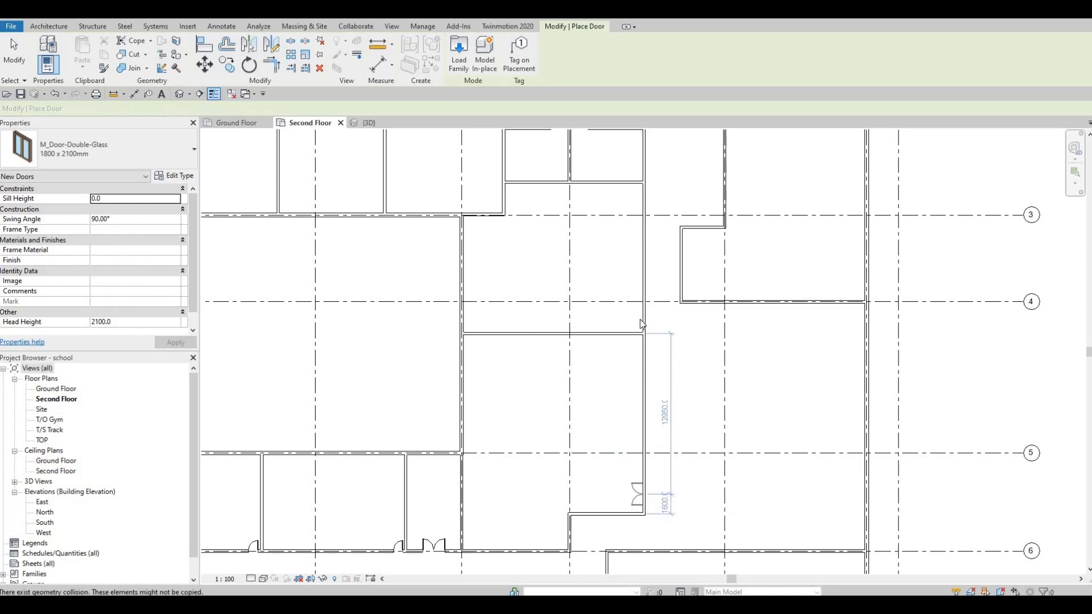
left_click(641, 495)
middle_click_drag(644, 201, 645, 265)
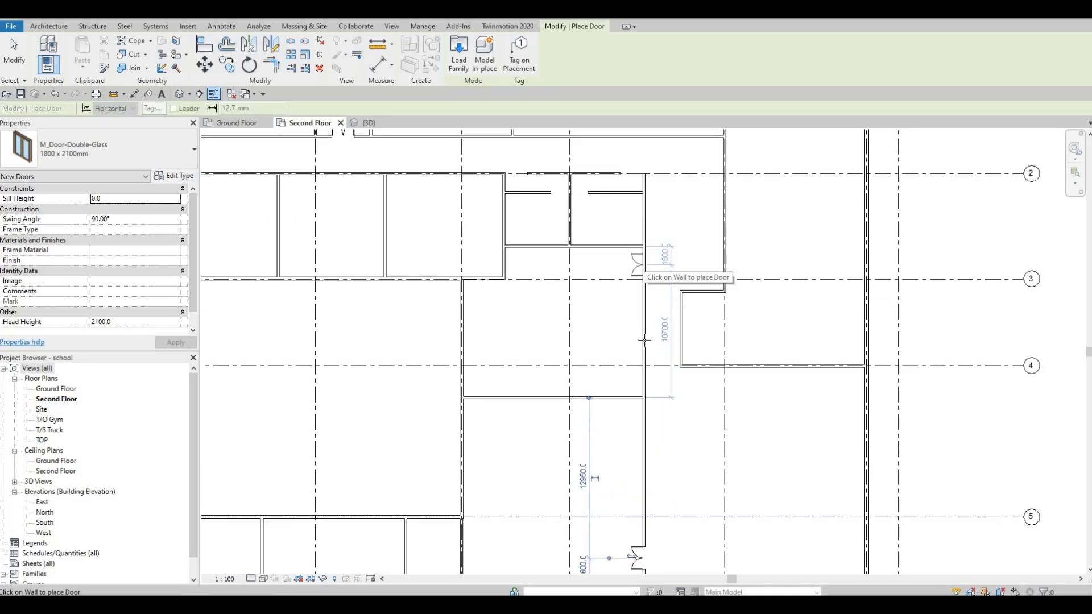
left_click(643, 265)
- Change the west and north walls of the large southeast room to the Exterior Wall 1 type
scroll(636, 336, "down", 4)
middle_click_drag(583, 477, 556, 345)
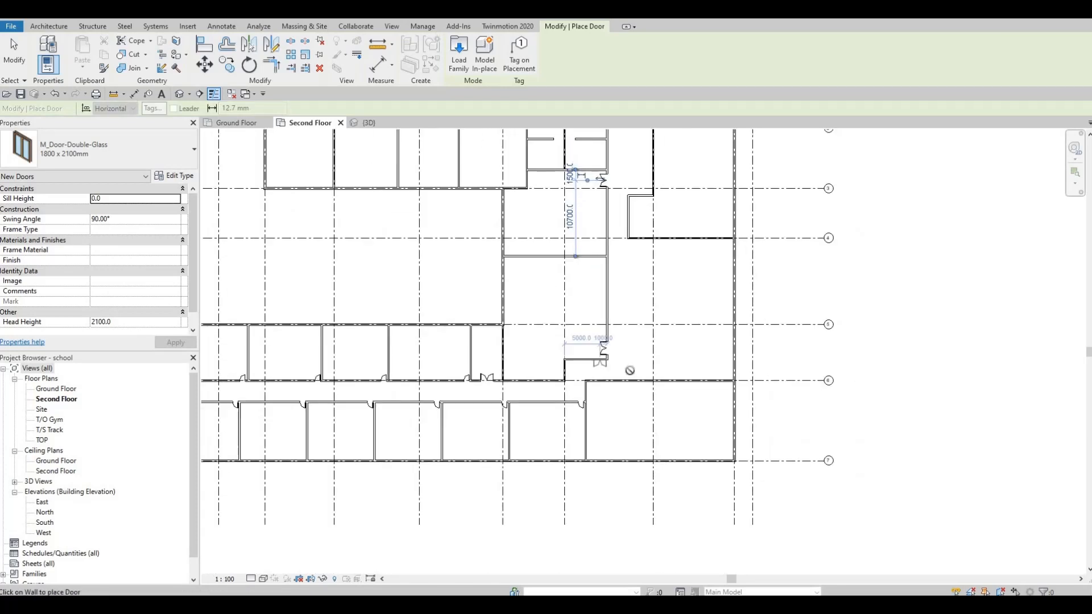
middle_click_drag(604, 378, 659, 380)
scroll(725, 414, "up", 1)
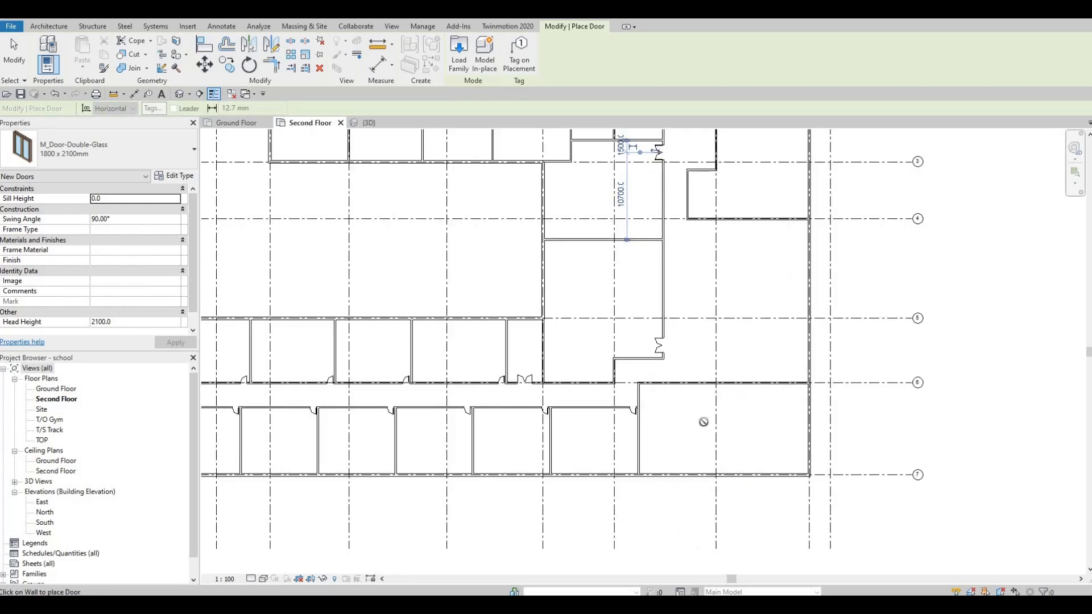
scroll(672, 421, "up", 2)
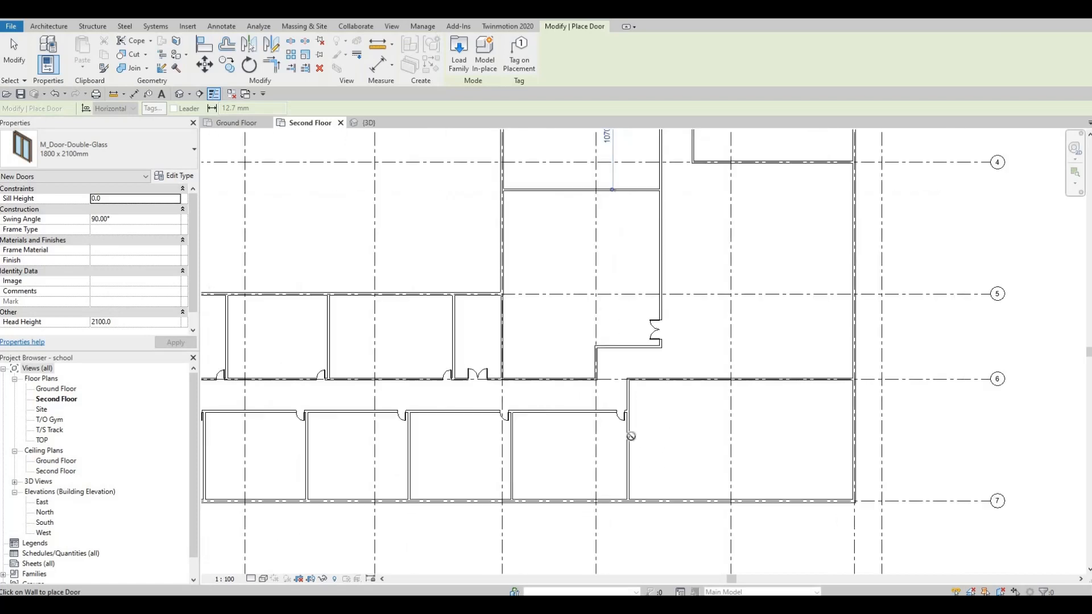
key("Escape")
left_click(630, 389)
left_click(645, 380, "ctrl")
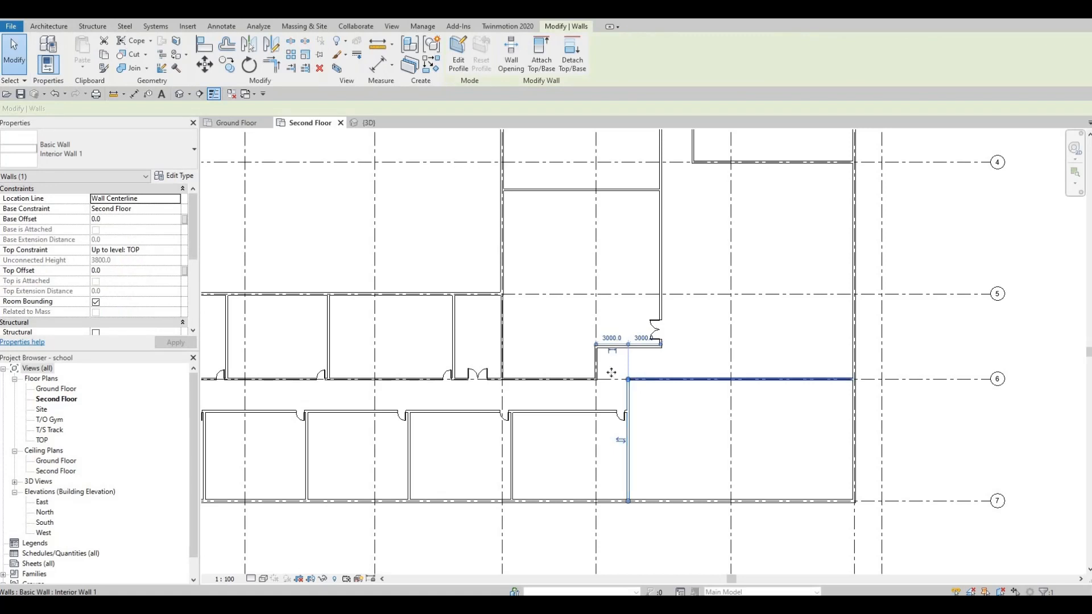
left_click(137, 149)
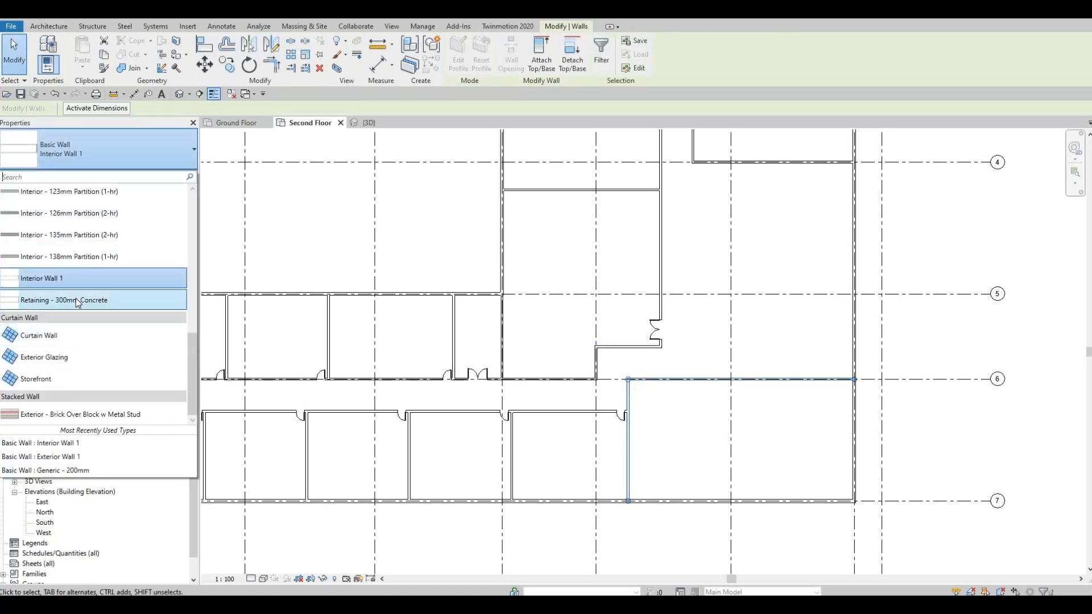
scroll(74, 296, "up", 6)
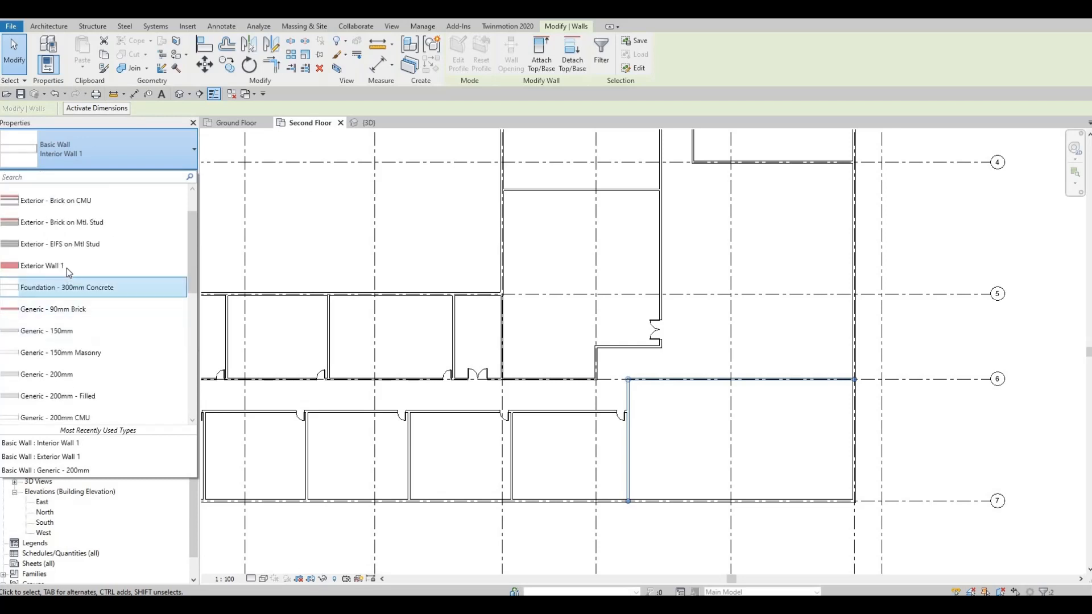
left_click(42, 266)
left_click(723, 411)
- Trim the east exterior wall to the grid 6 wall and the south wall to the sixth classroom's east wall, cutting off the southeast corner
middle_click_drag(724, 411, 590, 310)
scroll(681, 357, "up", 1)
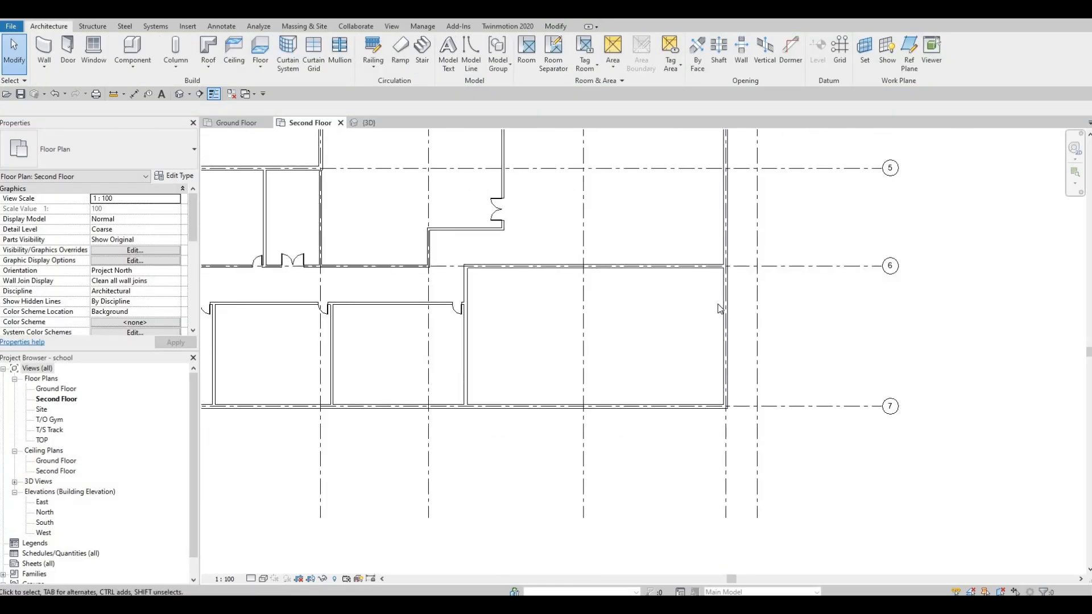
key("t")
key("r")
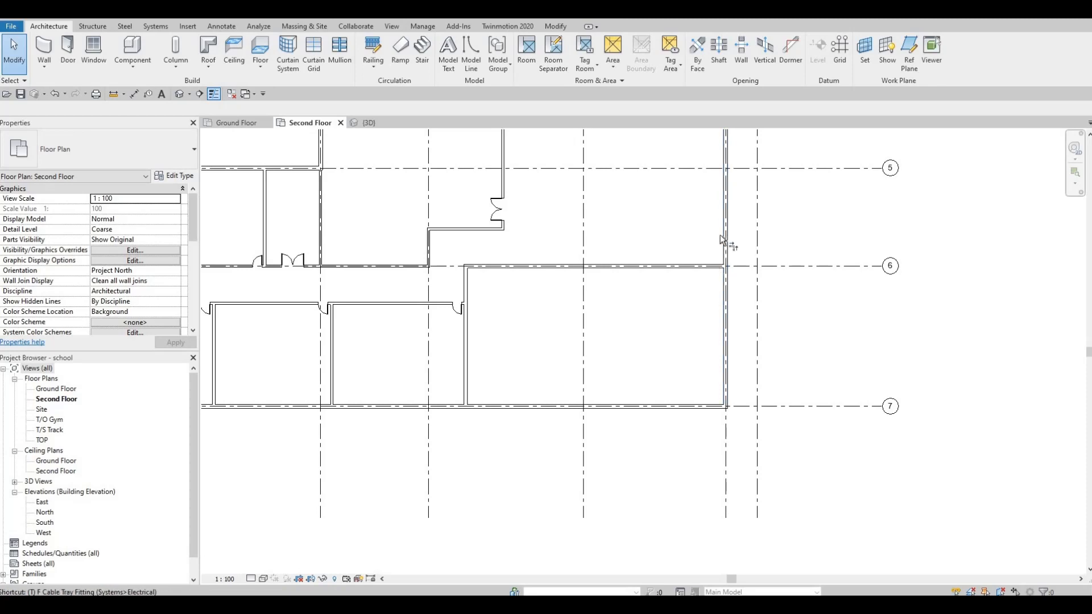
left_click(723, 232)
left_click(619, 367)
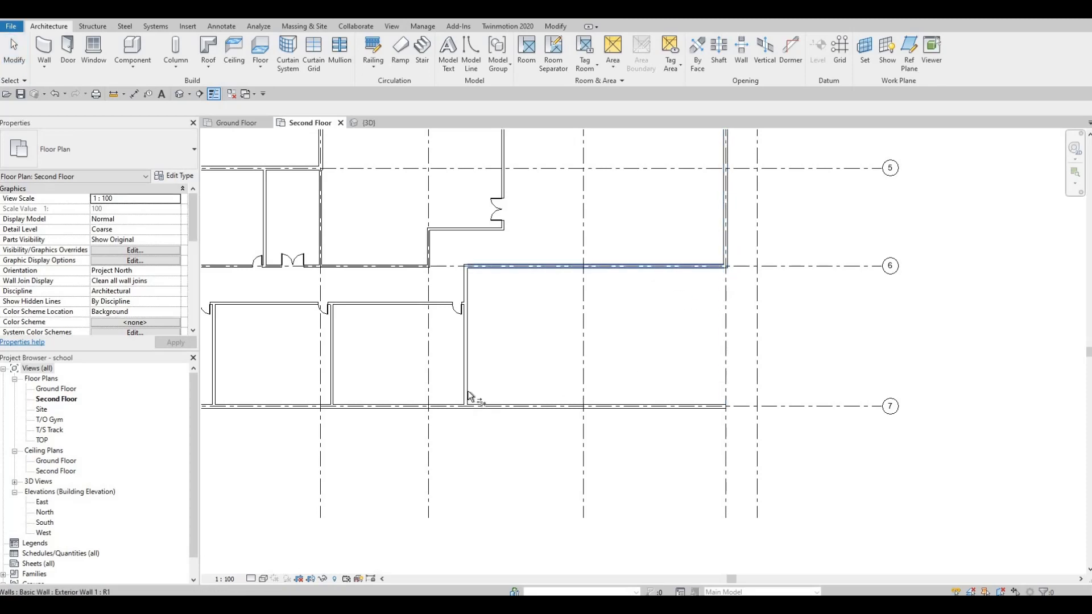
left_click(452, 410)
left_click(452, 410)
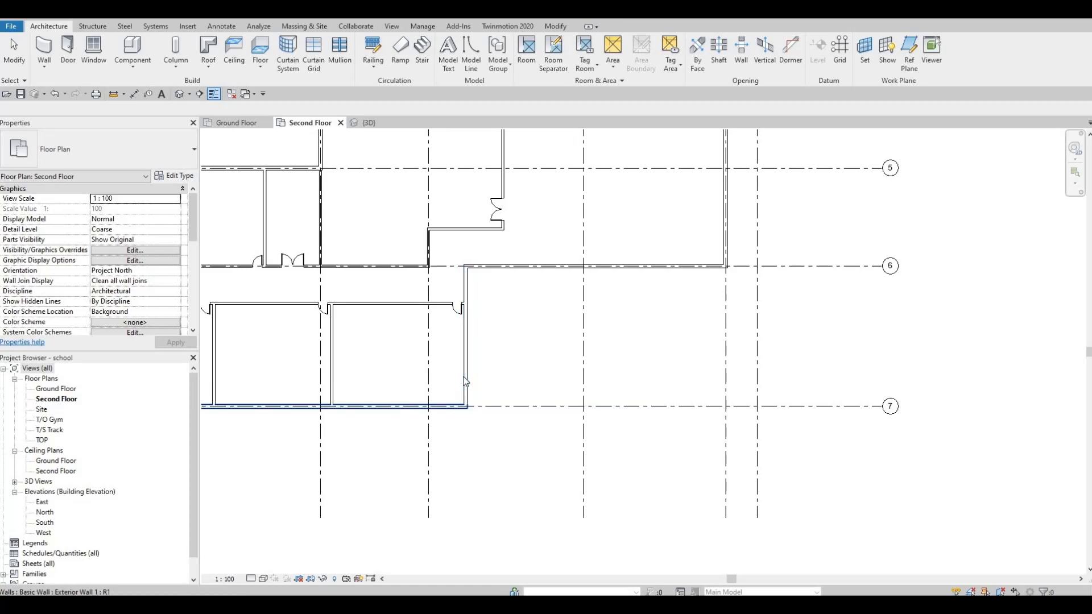
key("Escape")
left_click(465, 379)
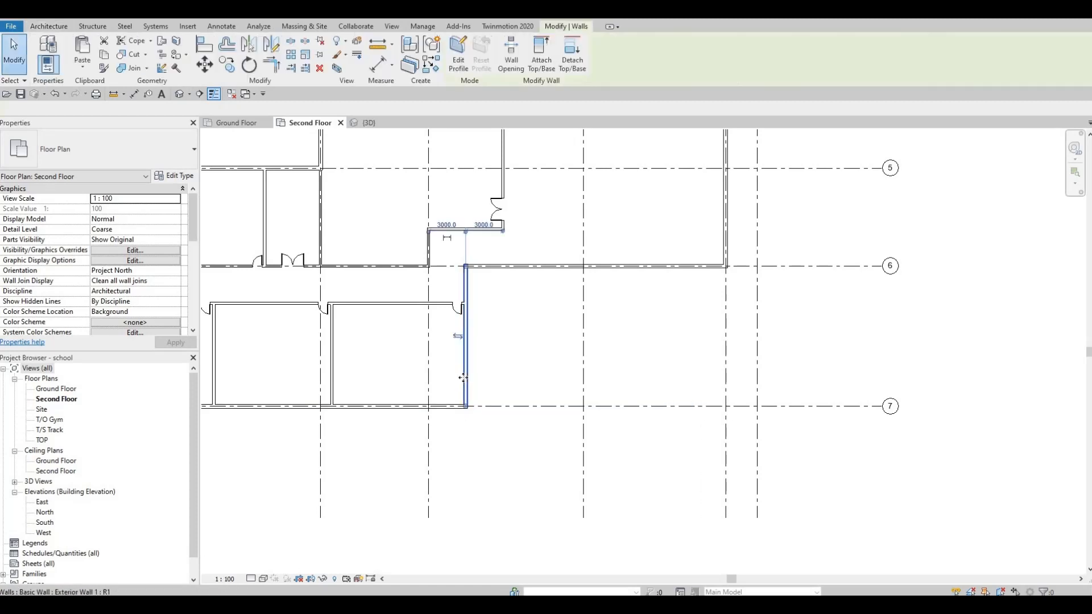
left_click(607, 433)
- Draw an Exterior Wall 1 wall along grid H from the grid 6 wall to the grid 4 wall, matching the existing exterior wall
scroll(715, 376, "down", 1)
middle_click_drag(723, 387, 731, 458)
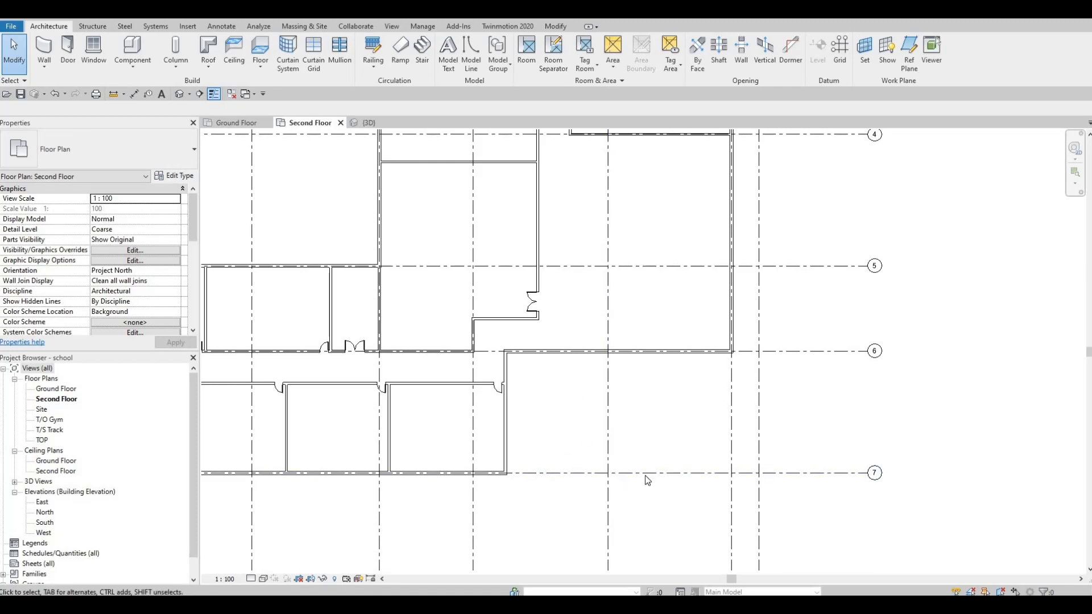
middle_click_drag(648, 502, 652, 542)
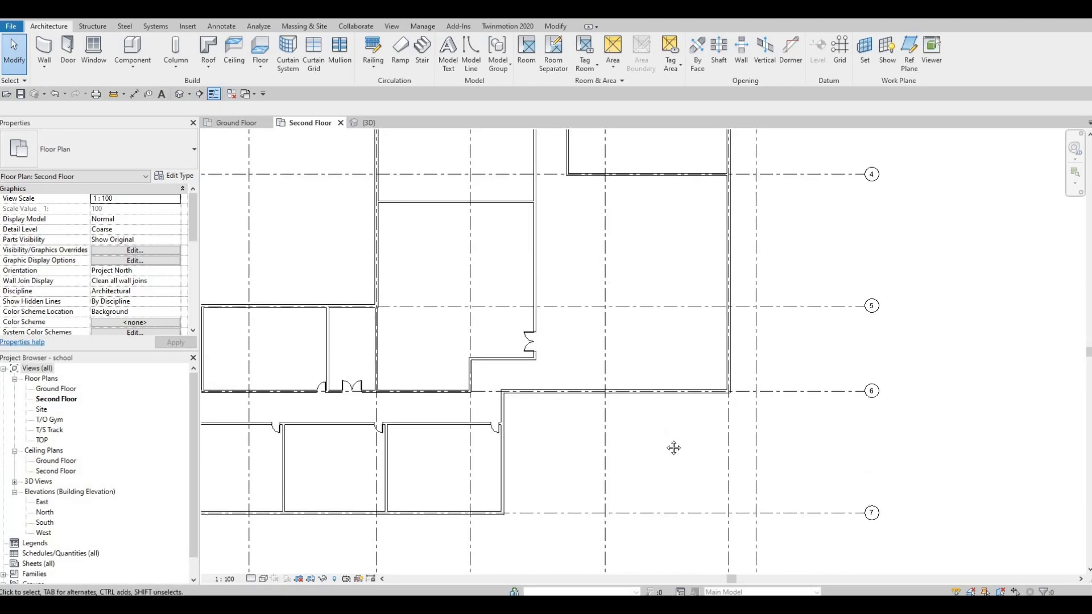
middle_click_drag(674, 447, 667, 532)
middle_click_drag(666, 411, 663, 445)
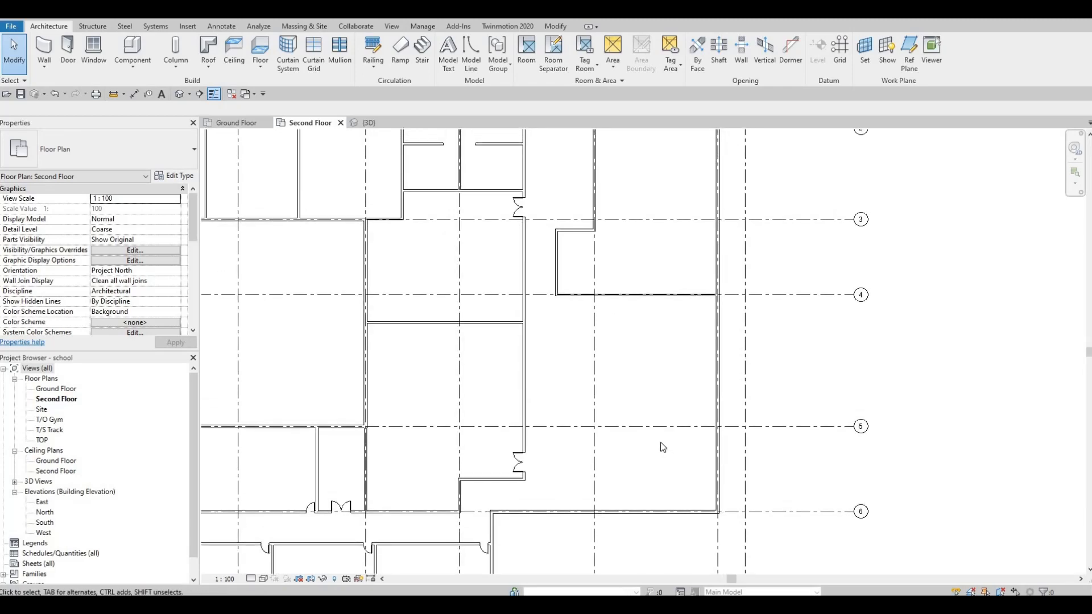
left_click(639, 509)
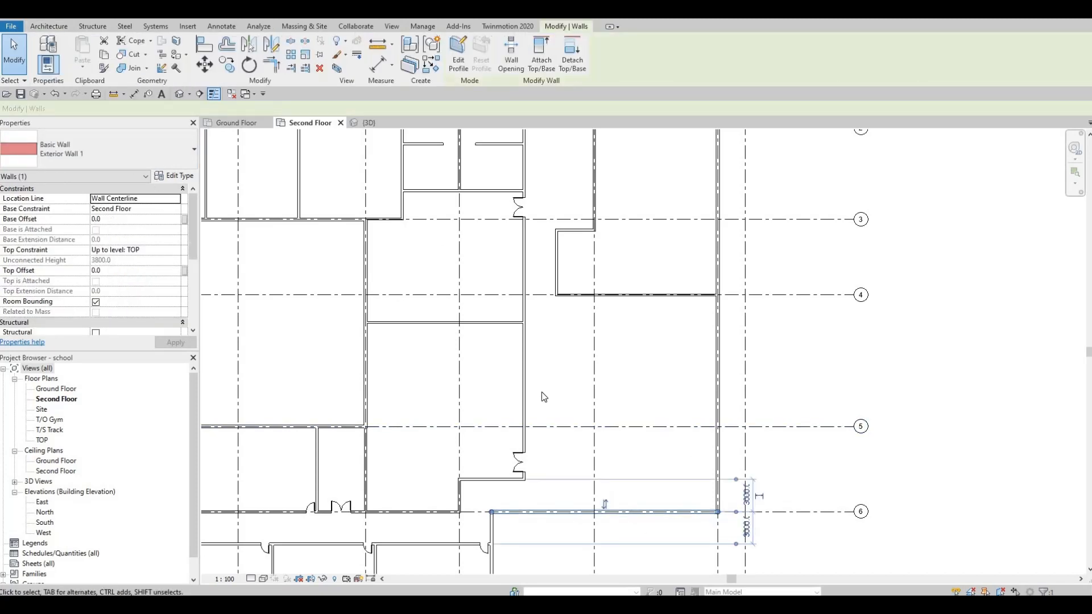
key("c")
key("s")
left_click(594, 511)
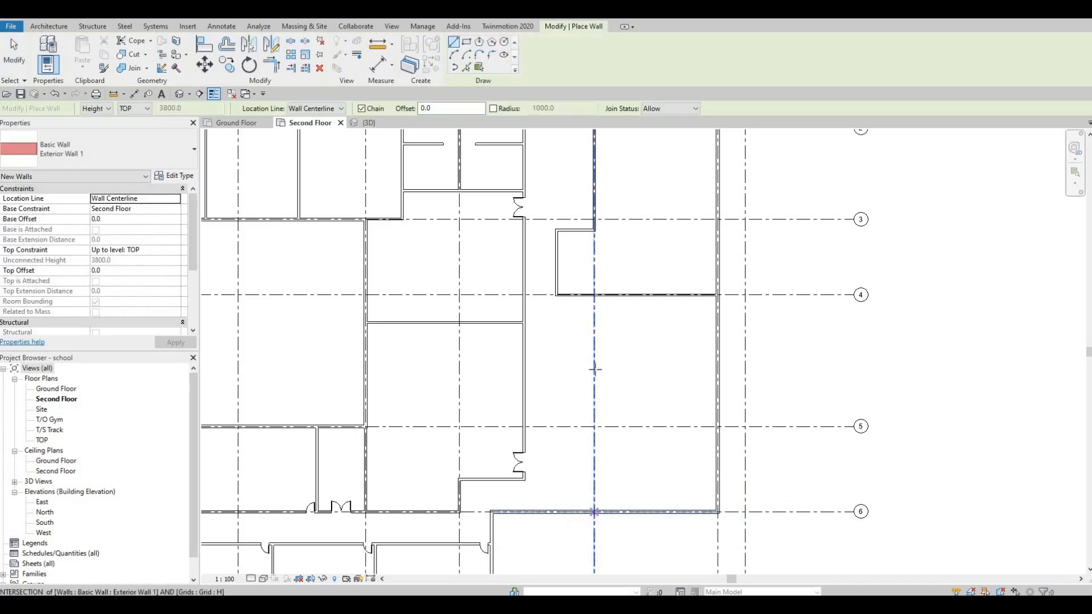
left_click(594, 295)
key("Escape")
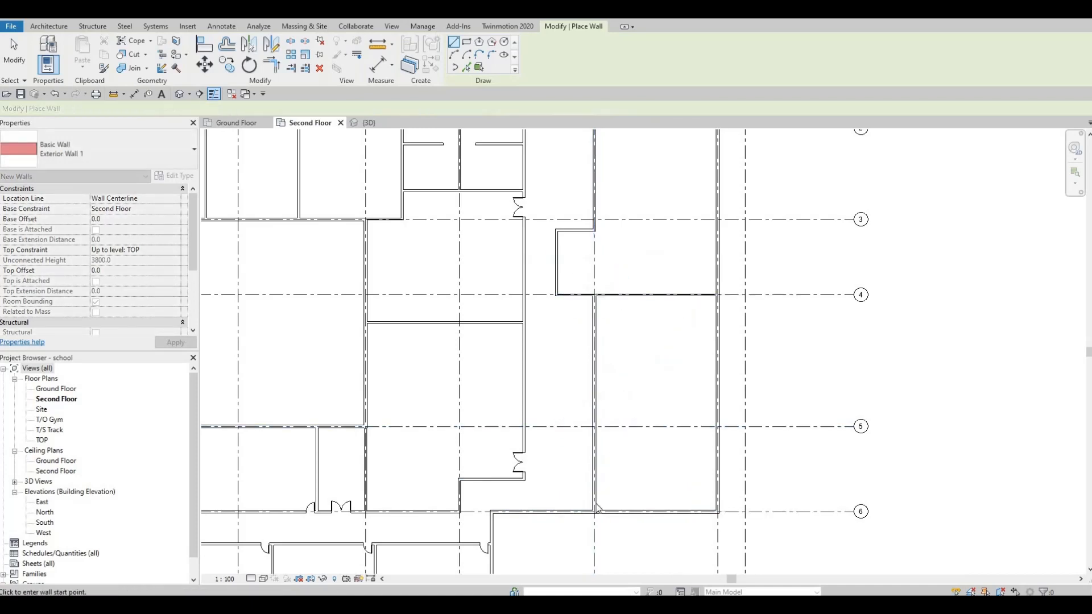
key("Escape")
scroll(603, 477, "down", 1)
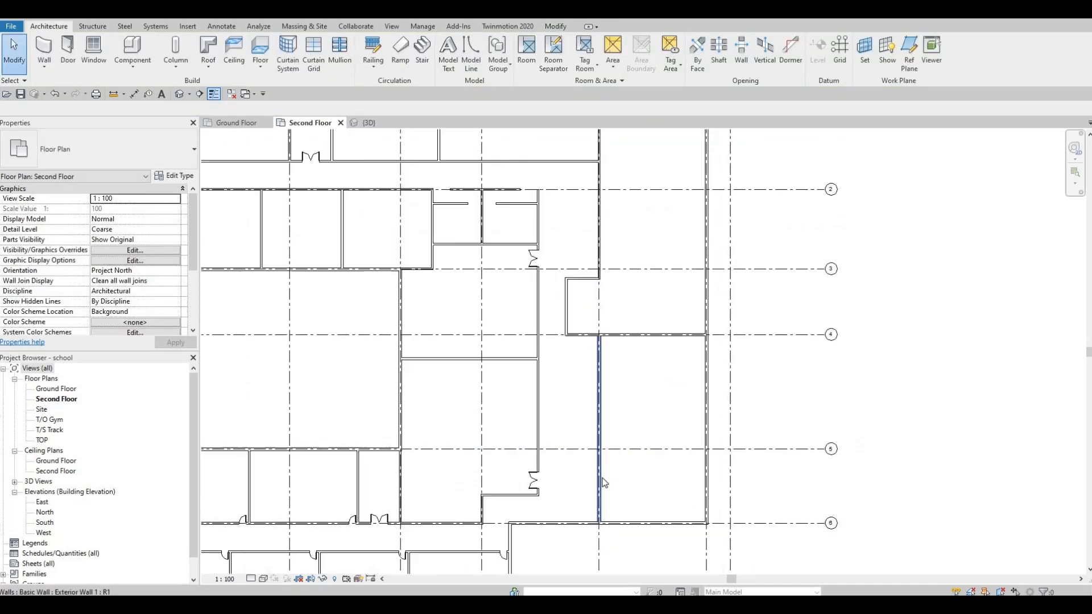
- Place 0762 x 2032mm M_Single-Flush doors along the north wing's corridor, three in its north wall and four in its south wall
scroll(602, 478, "down", 1)
middle_click_drag(593, 452, 634, 470)
middle_click_drag(717, 460, 762, 459)
middle_click_drag(472, 304, 541, 324)
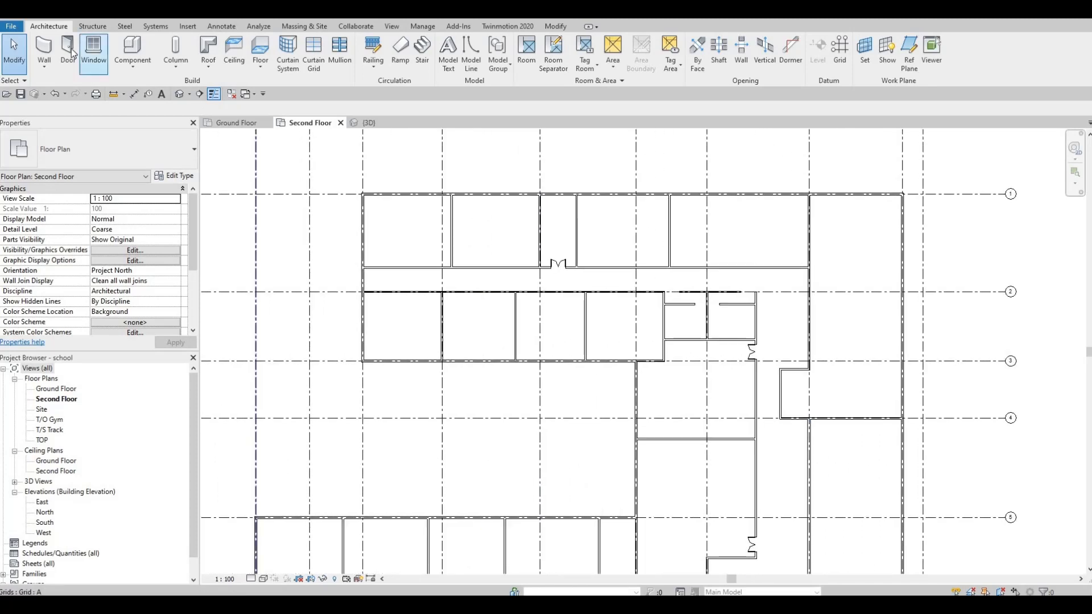
left_click(70, 53)
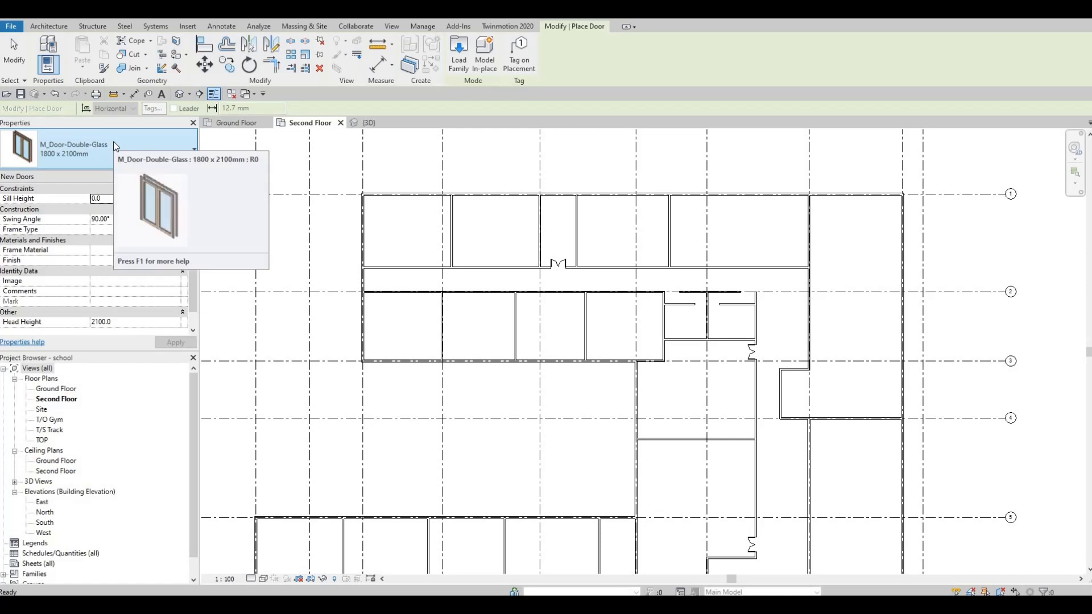
left_click(113, 142)
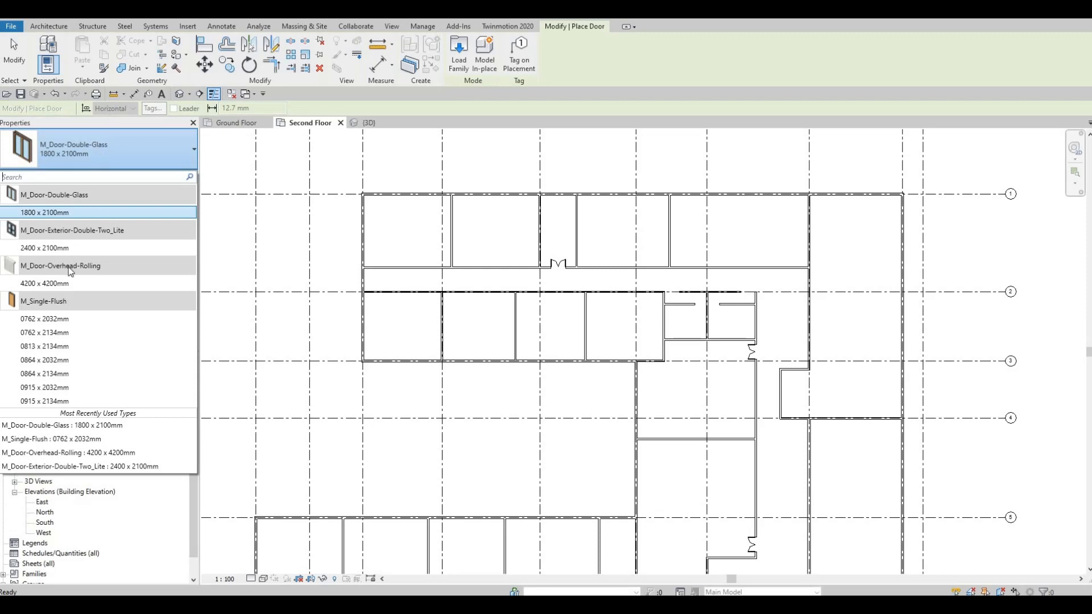
left_click(45, 319)
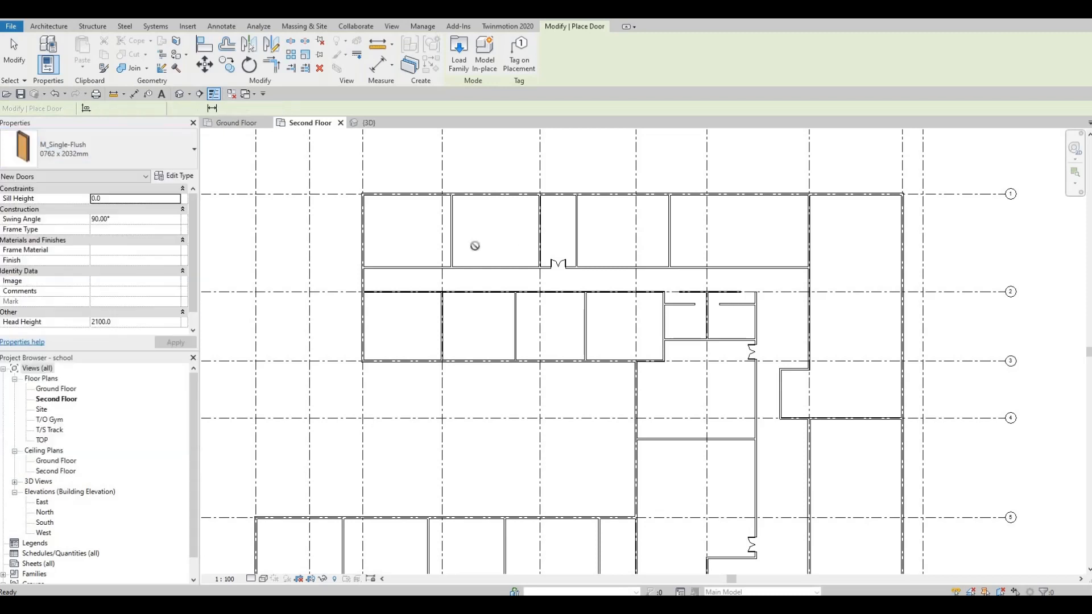
left_click(443, 264)
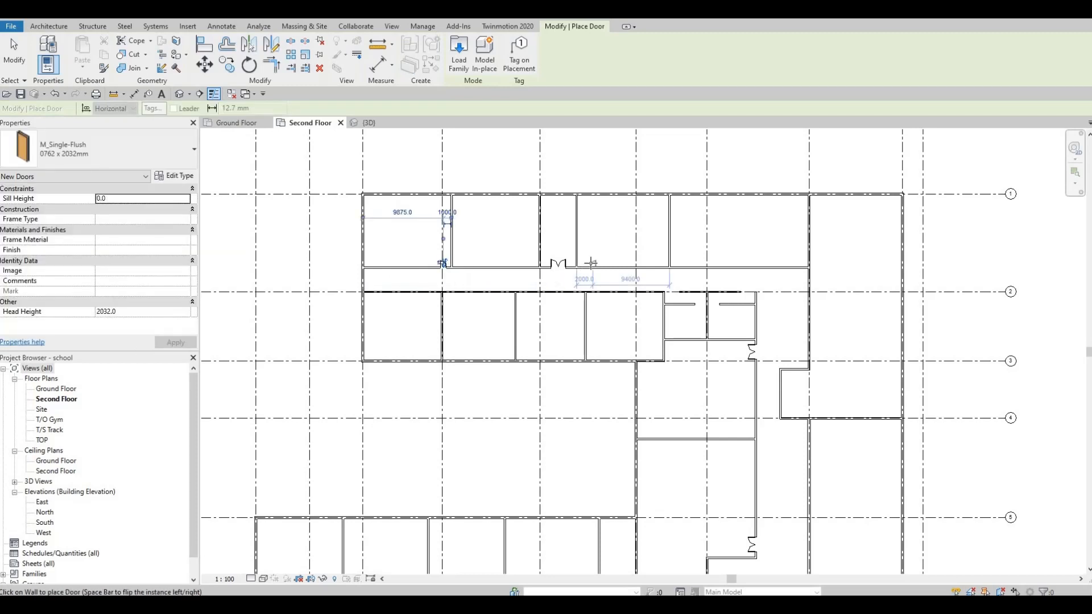
scroll(586, 264, "up", 2)
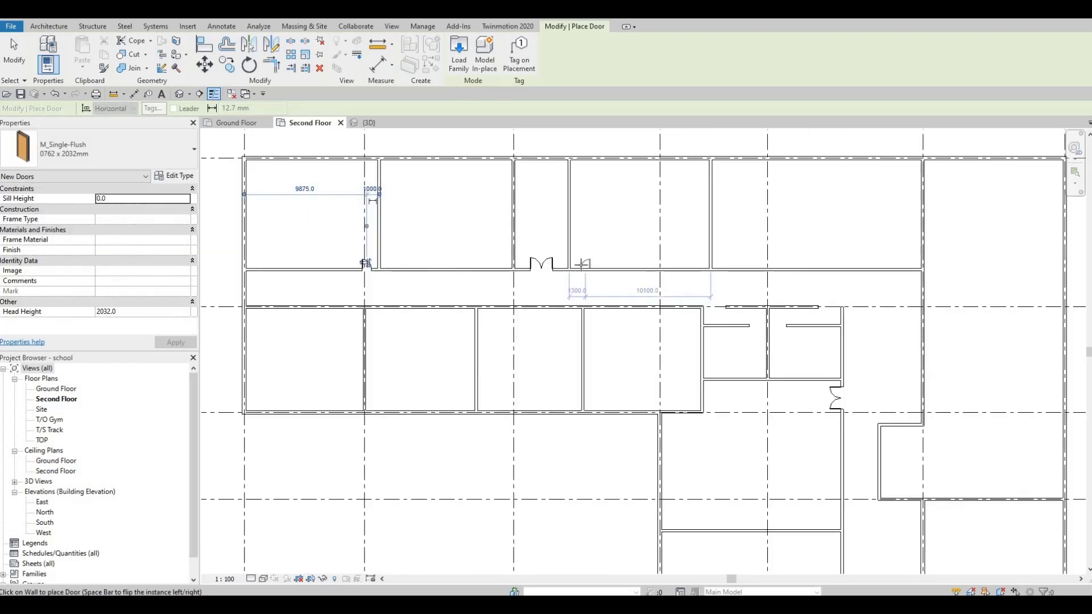
left_click(579, 264)
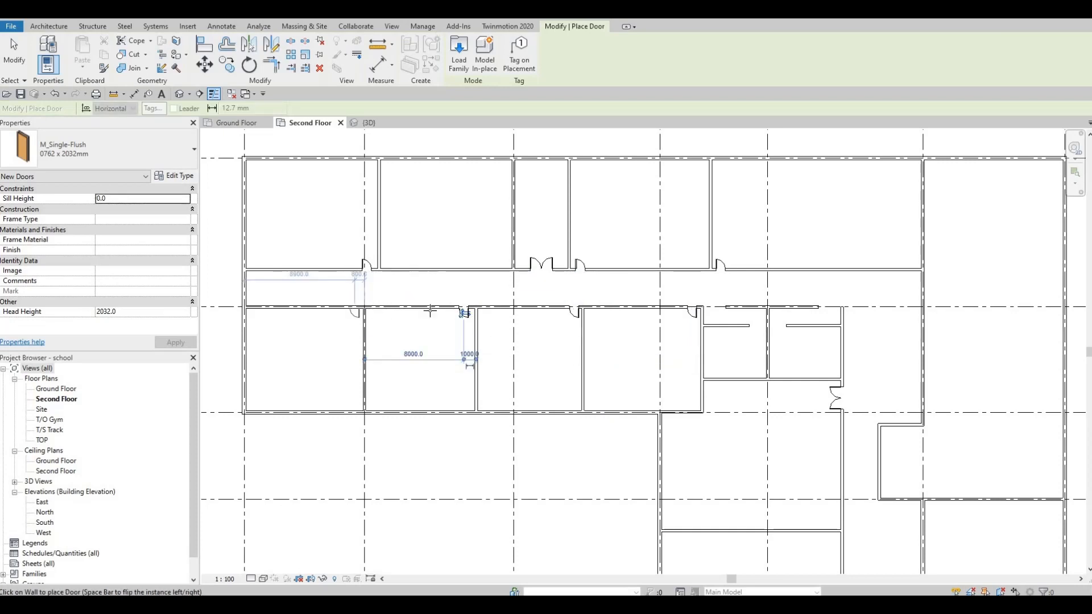
scroll(585, 290, "down", 5)
key("Escape")
key("Escape")
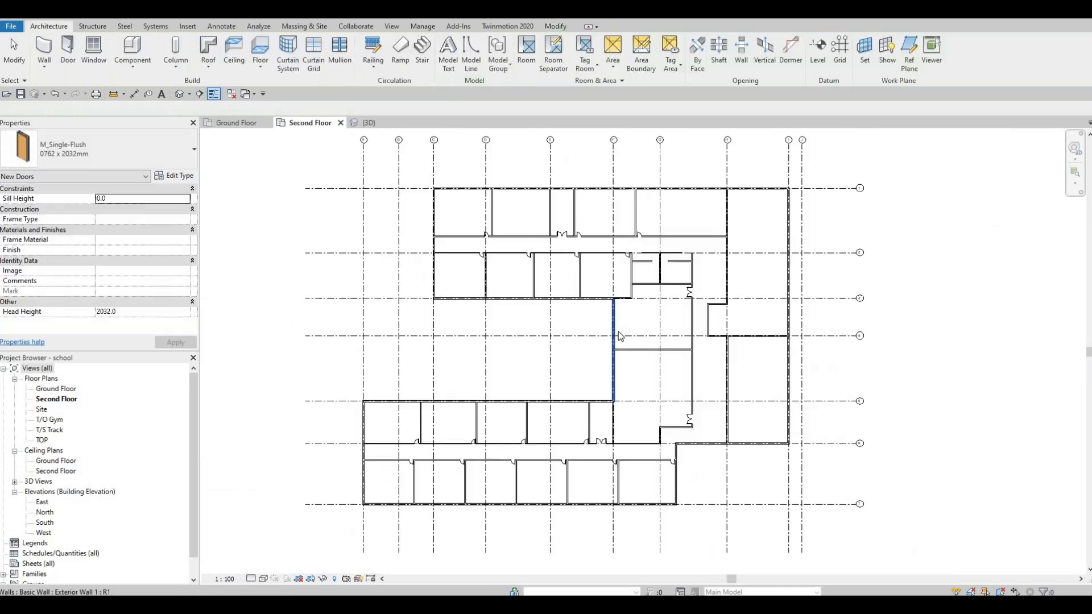
- Draw room separation lines along grid 2 across the two openings above the small twin rooms, each about 1800 mm long
middle_click_drag(646, 339, 643, 357)
scroll(664, 317, "up", 2)
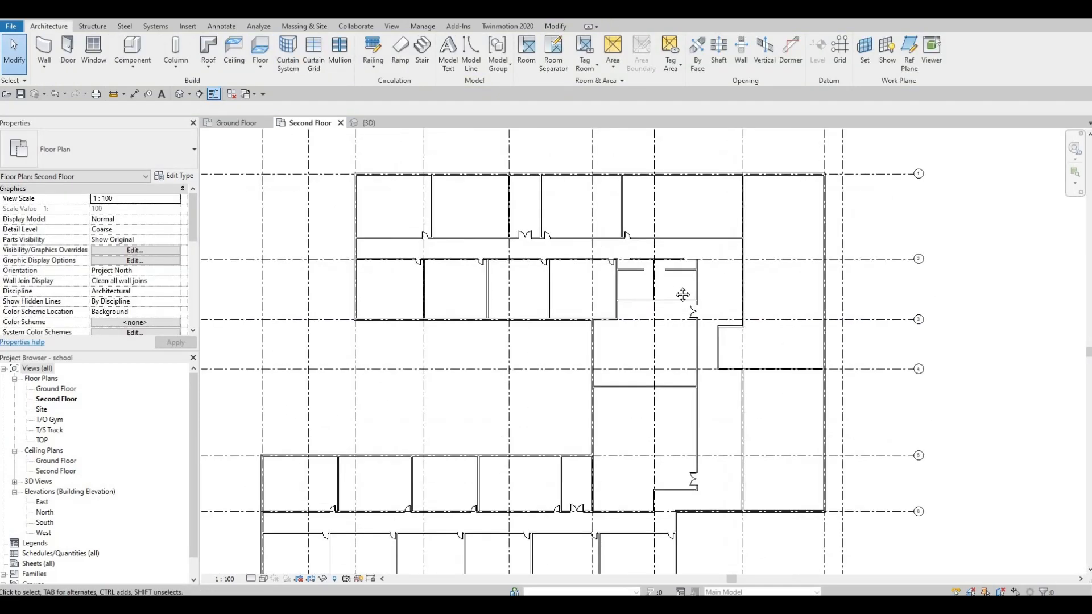
scroll(674, 349, "down", 4)
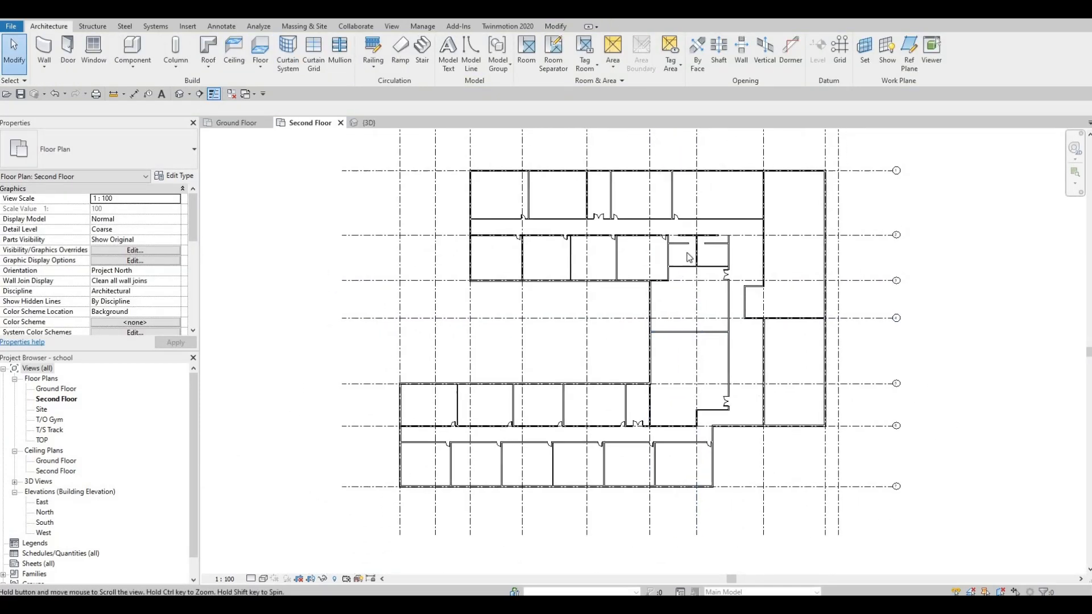
scroll(686, 259, "up", 4)
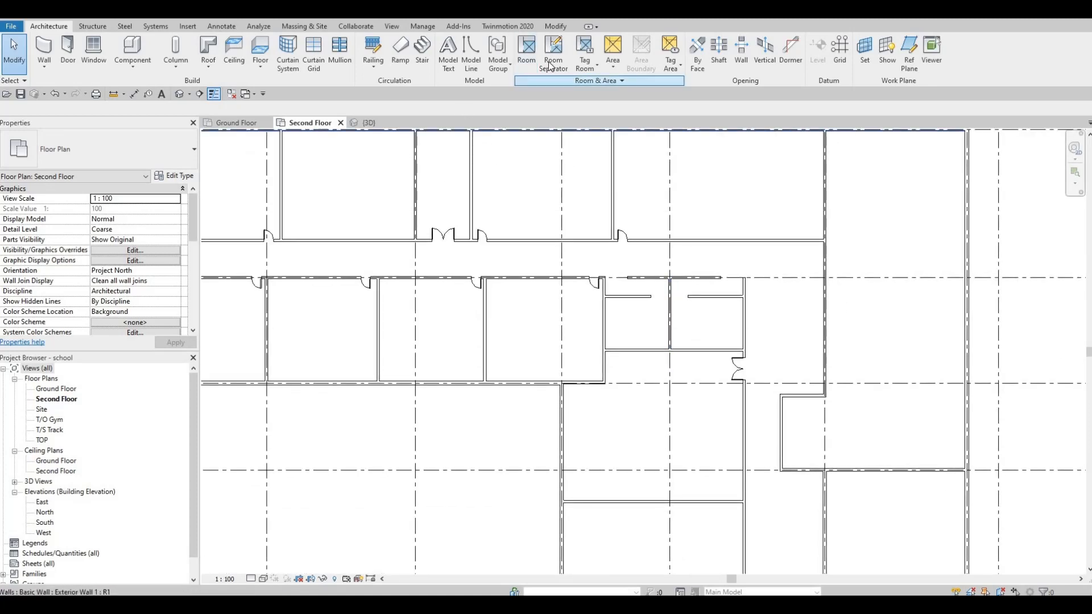
scroll(620, 269, "up", 5)
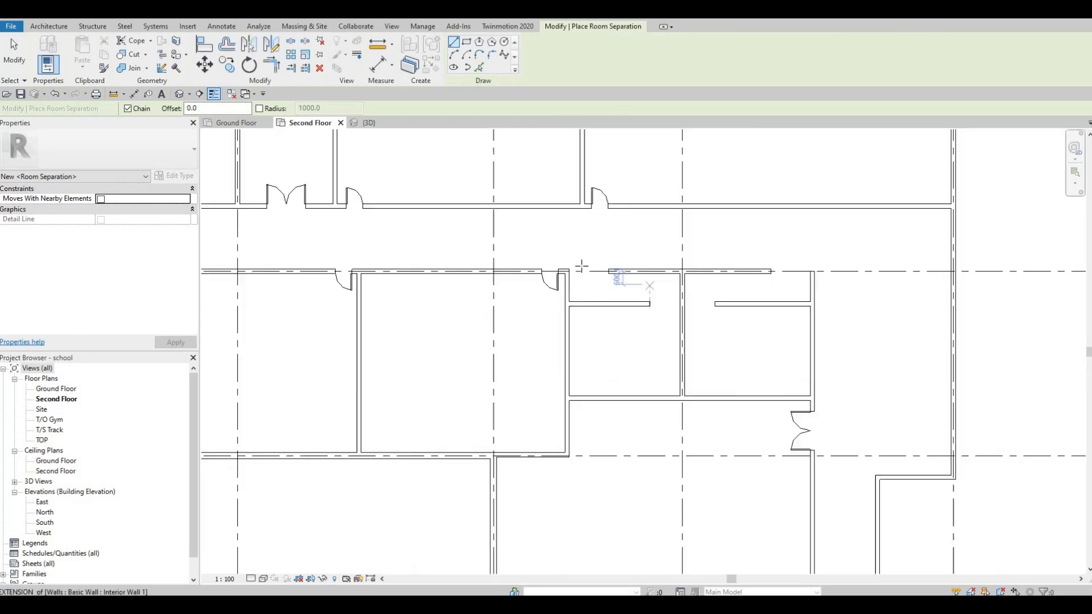
left_click(494, 272)
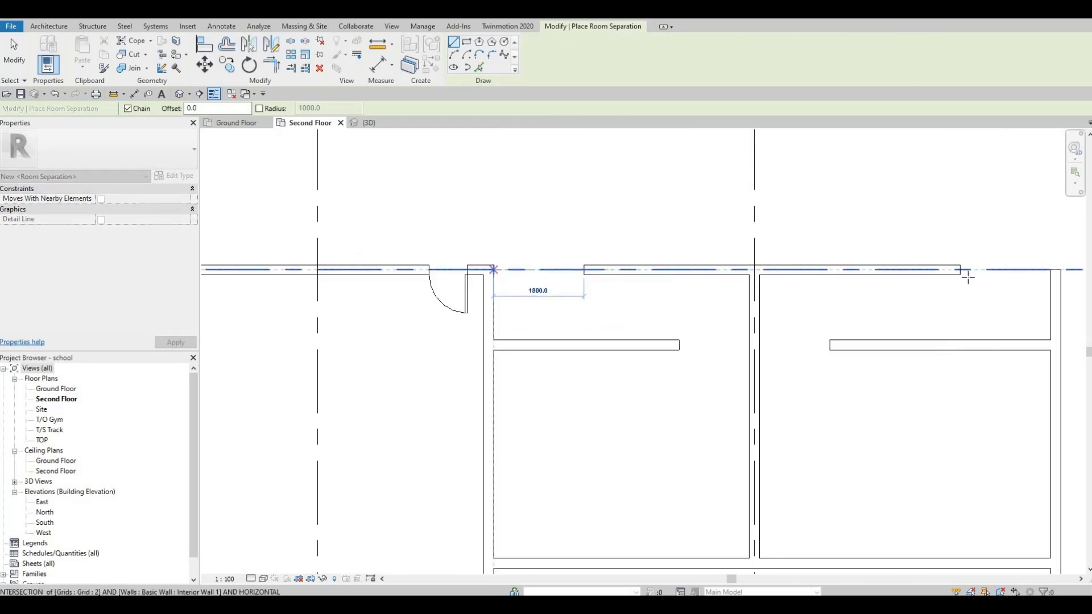
key("Escape")
left_click(961, 271)
left_click(1051, 271)
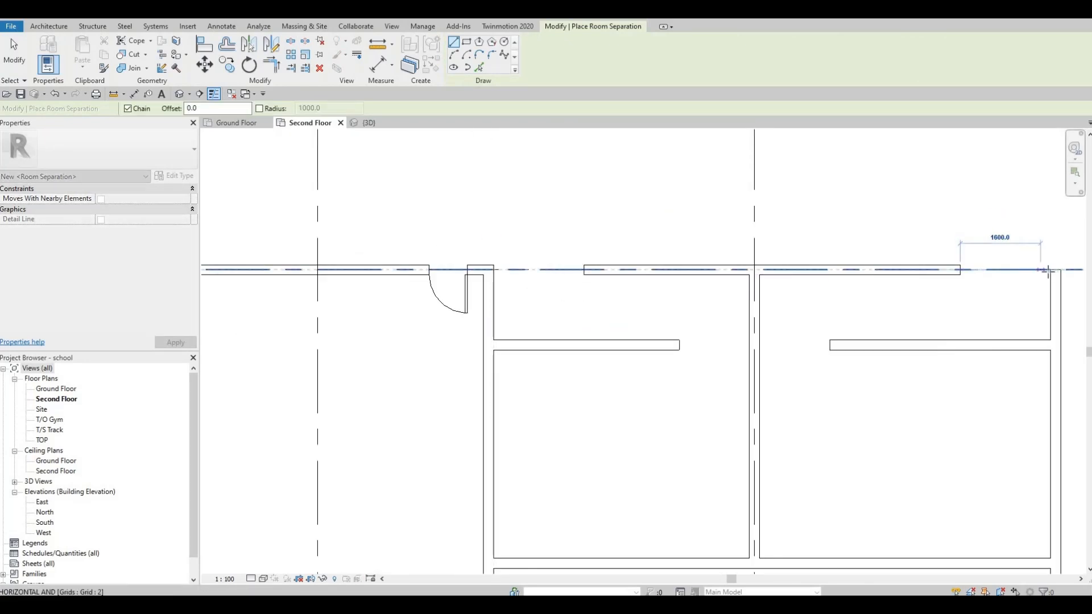
key("Escape")
key("Escape")
scroll(724, 306, "down", 6)
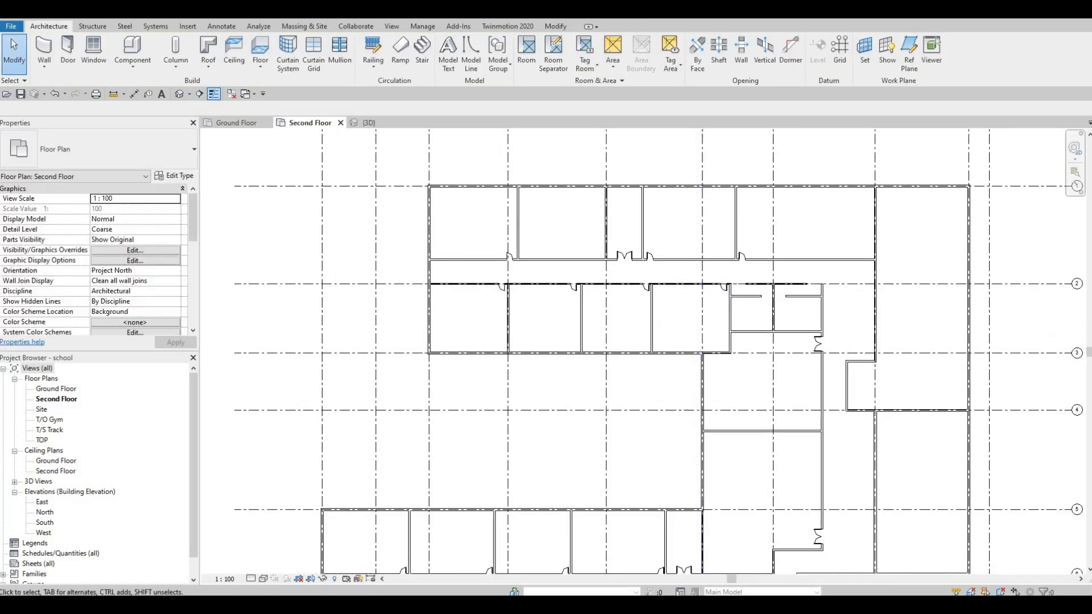
- Draw an Exterior Wall 1 partition about 9000 mm long across the north row's easternmost room, about 8300 mm east of the existing partition
middle_click_drag(642, 352, 642, 357)
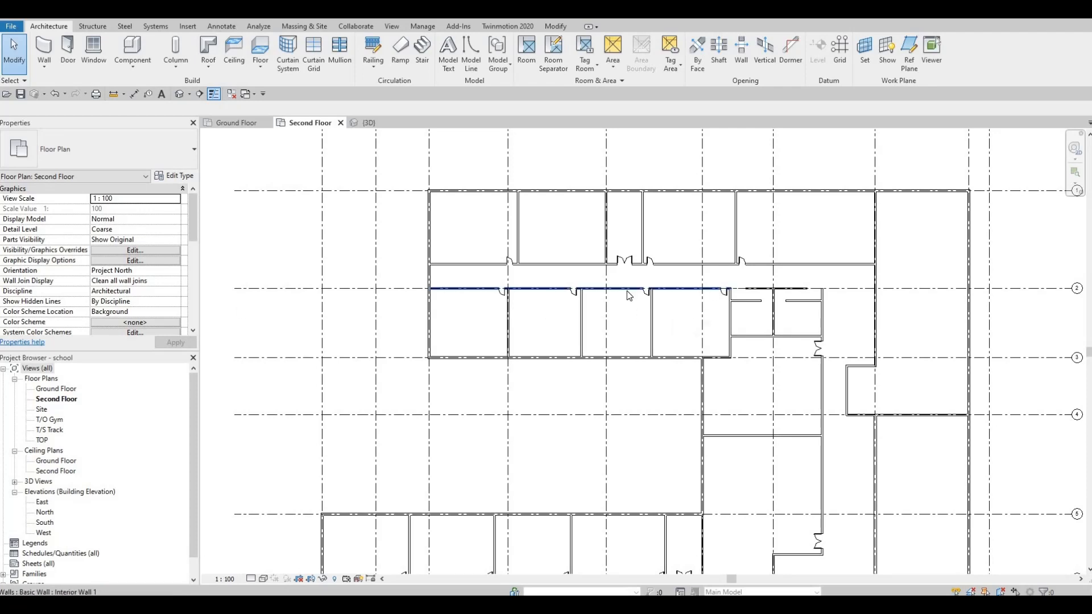
middle_click_drag(667, 278, 703, 280)
scroll(734, 231, "up", 2)
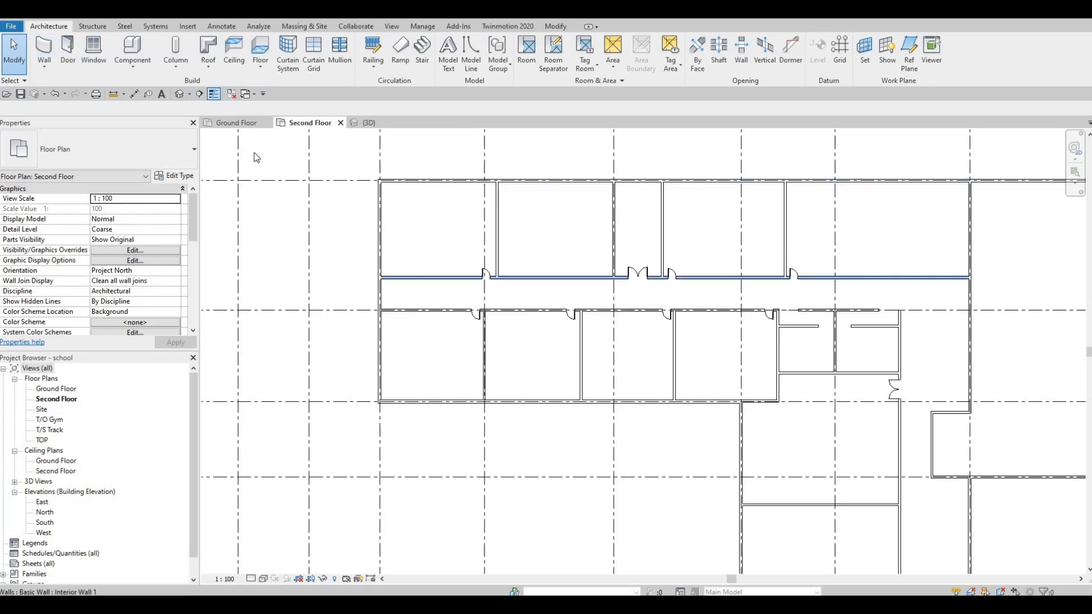
left_click(45, 46)
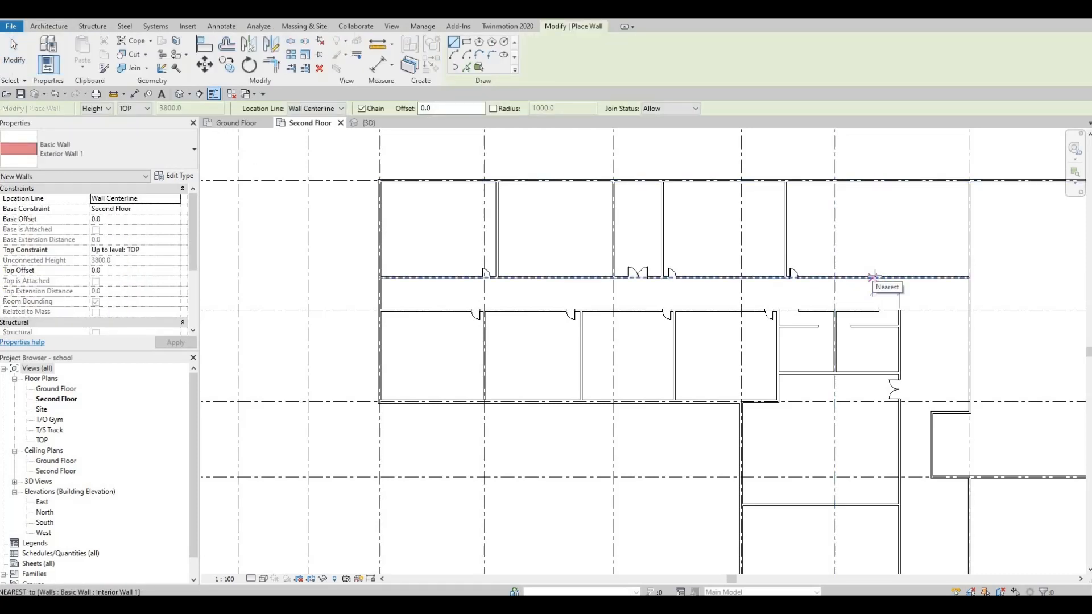
left_click(874, 277)
left_click(875, 180)
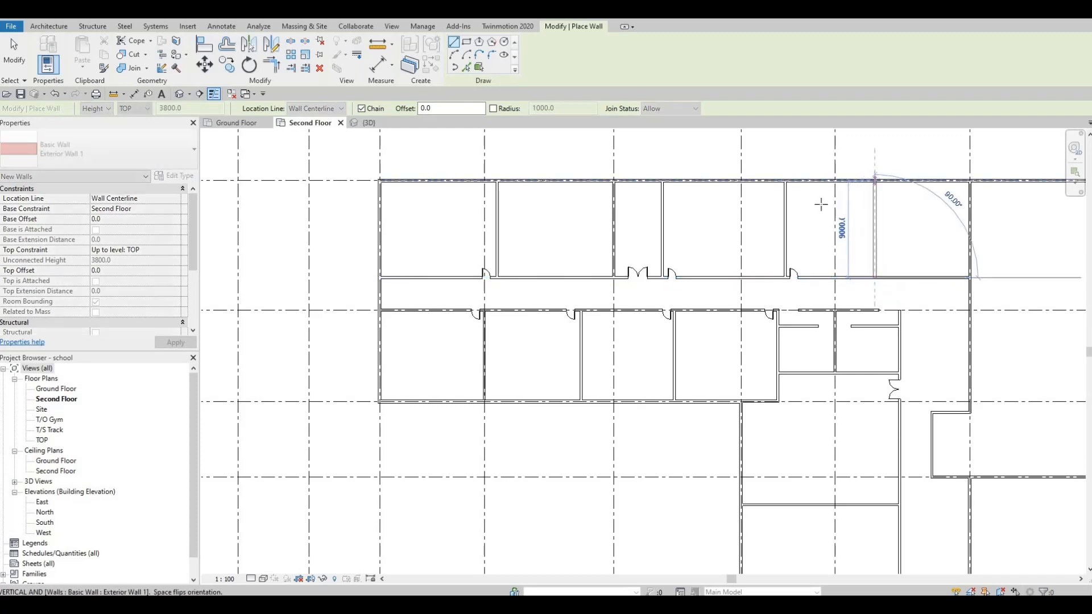
key("Escape")
key("Escape")
double_click(785, 219)
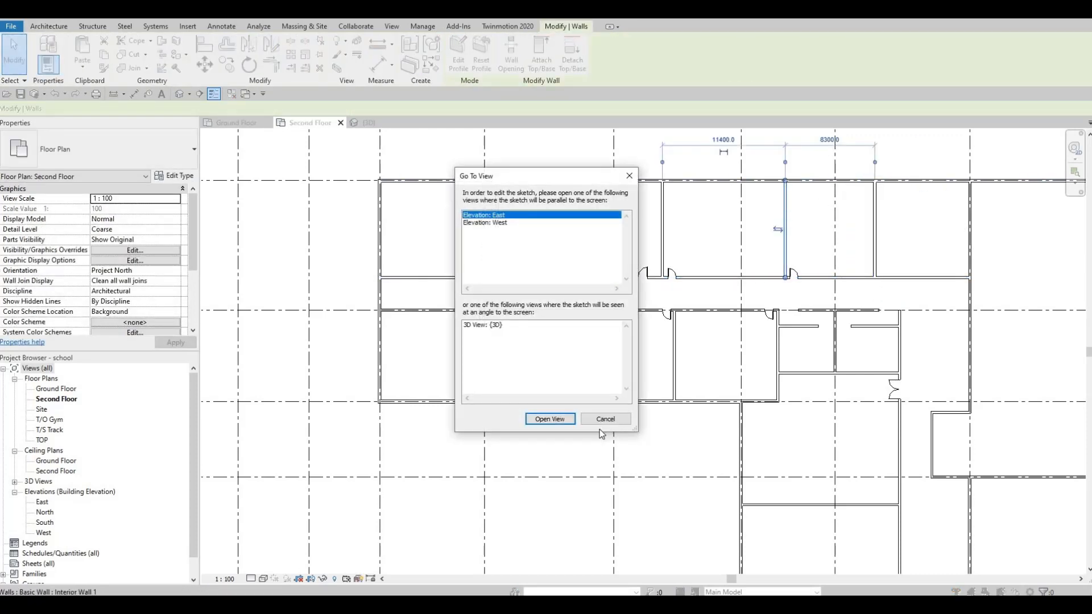
key("Escape")
key("Escape")
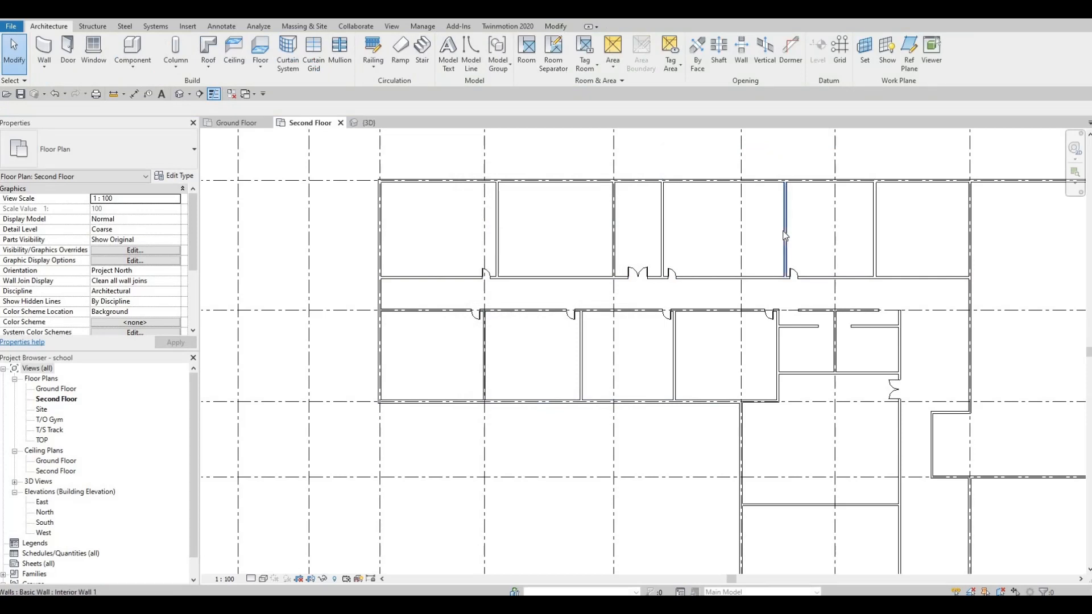
- Move the partition west of the new wall about 1400 mm west, and shift the adjacent door to about 1000 mm from it
double_click(783, 231)
left_click_drag(786, 267, 770, 269)
left_click(790, 272)
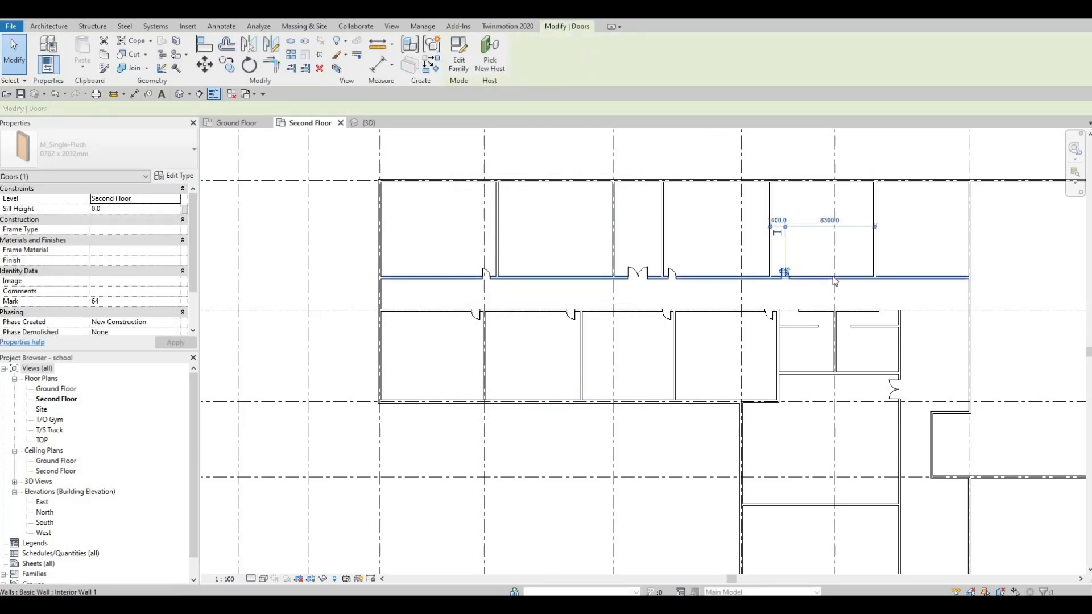
key("Escape")
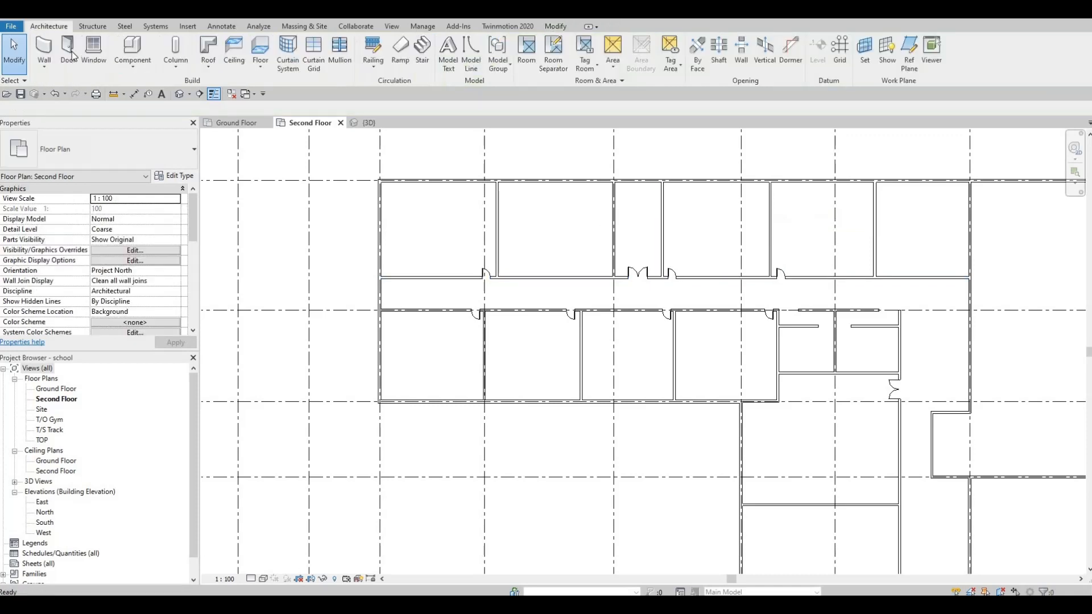
- Place a 0762 x 2032mm M_Single-Flush door for the new easternmost north room, near its west partition and about 7900 mm from its east wall
left_click(69, 56)
scroll(901, 282, "up", 1)
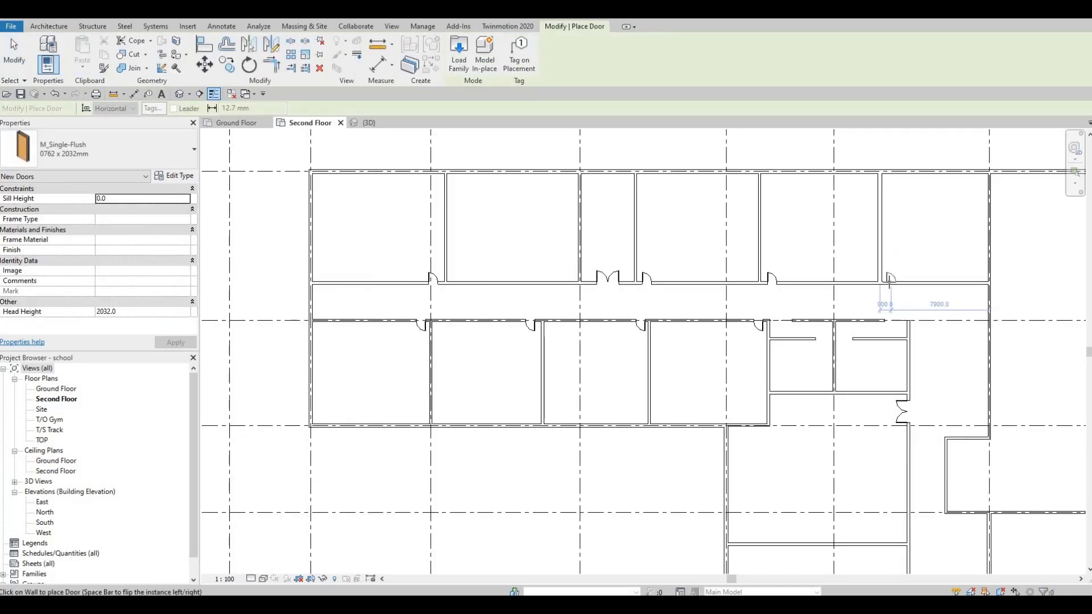
left_click(889, 279)
key("Escape")
key("Escape")
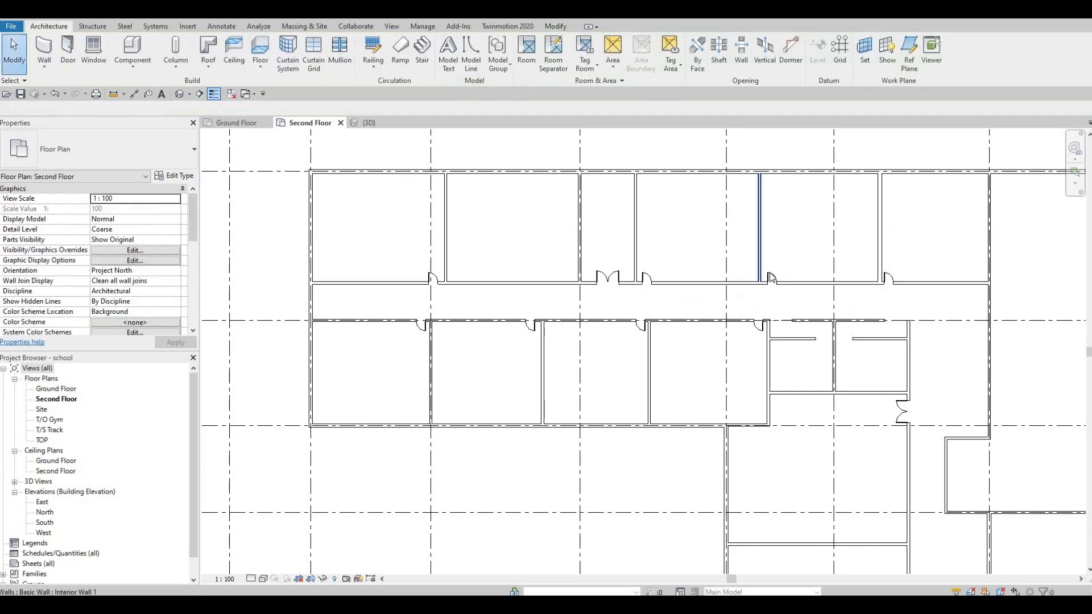
double_click(771, 279)
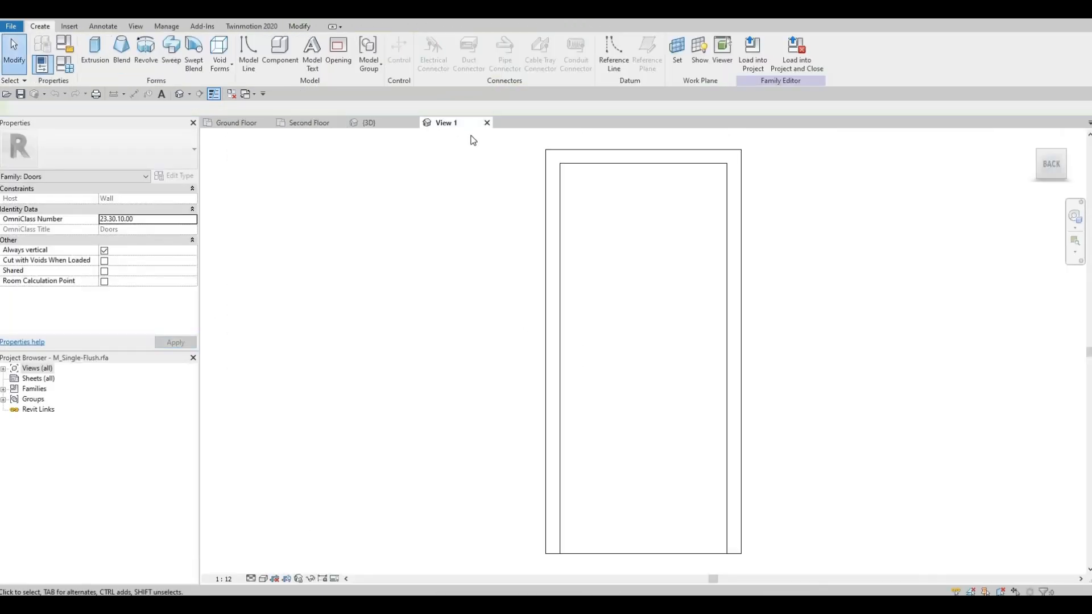
left_click(486, 123)
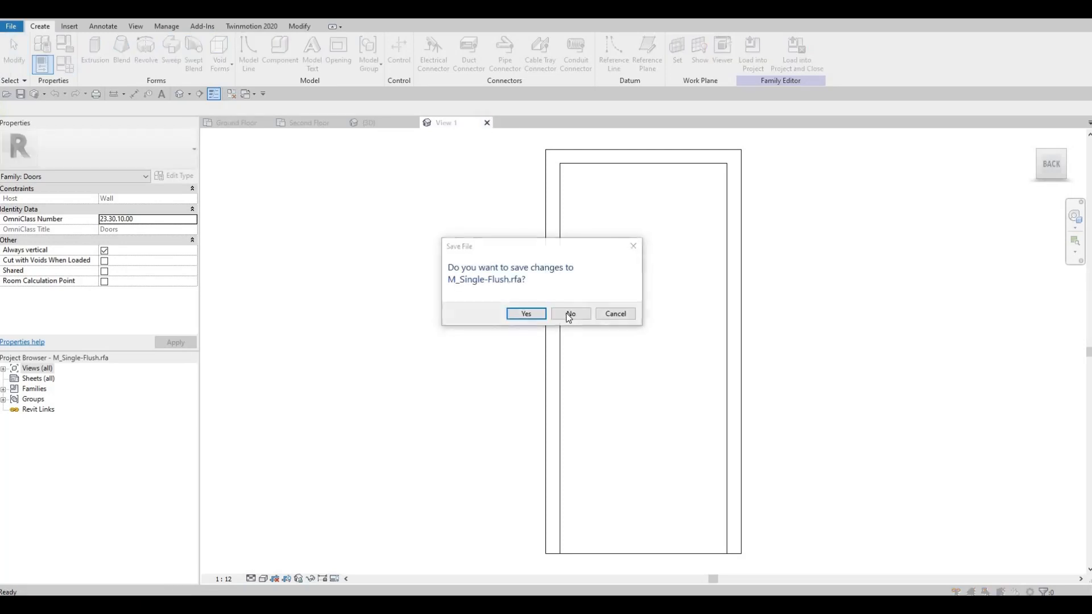
key("Return")
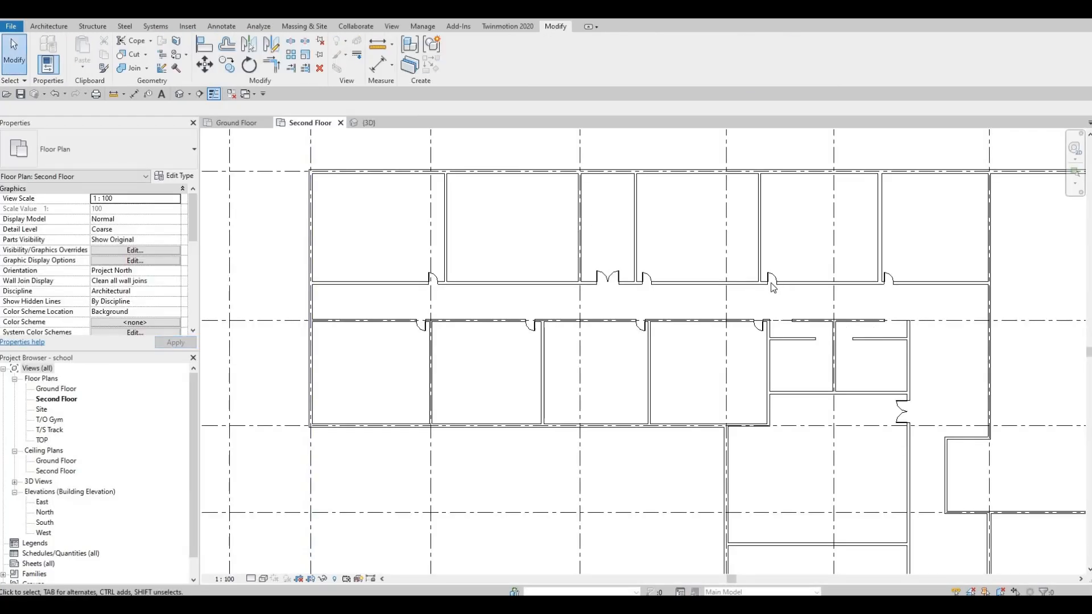
- Nudge the door of the north row's second room from the east slightly closer to that room's west partition
left_click(770, 277)
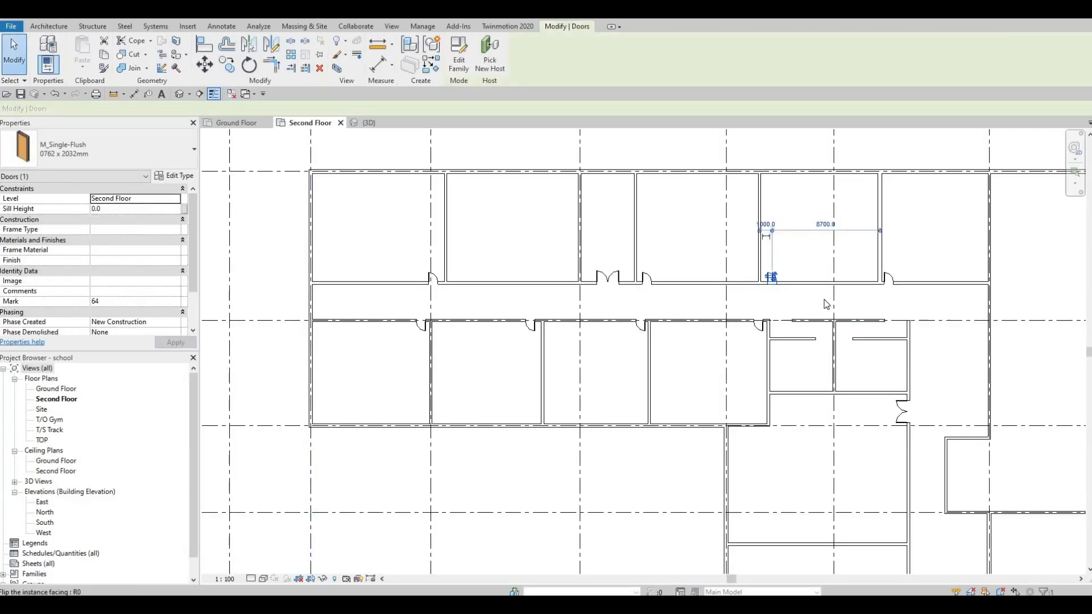
left_click(647, 315)
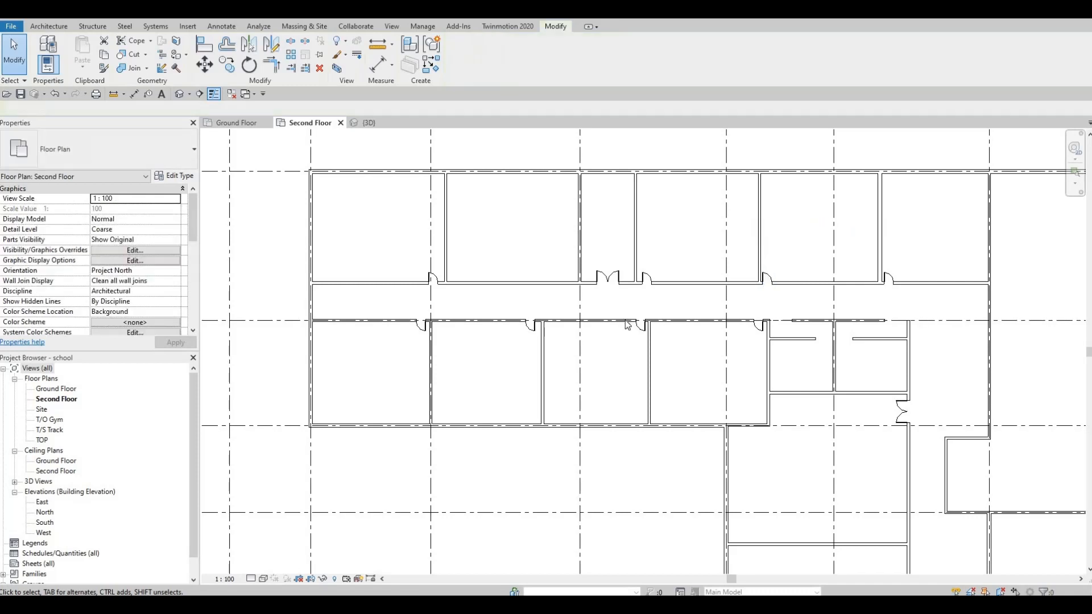
- Place a 1800 x 2100mm M_Door-Double-Glass door in the exterior wall along grid 6, just east of the south wing's east wall
scroll(647, 317, "down", 2)
middle_click_drag(770, 421, 765, 323)
middle_click_drag(715, 368, 757, 386)
scroll(757, 385, "down", 2)
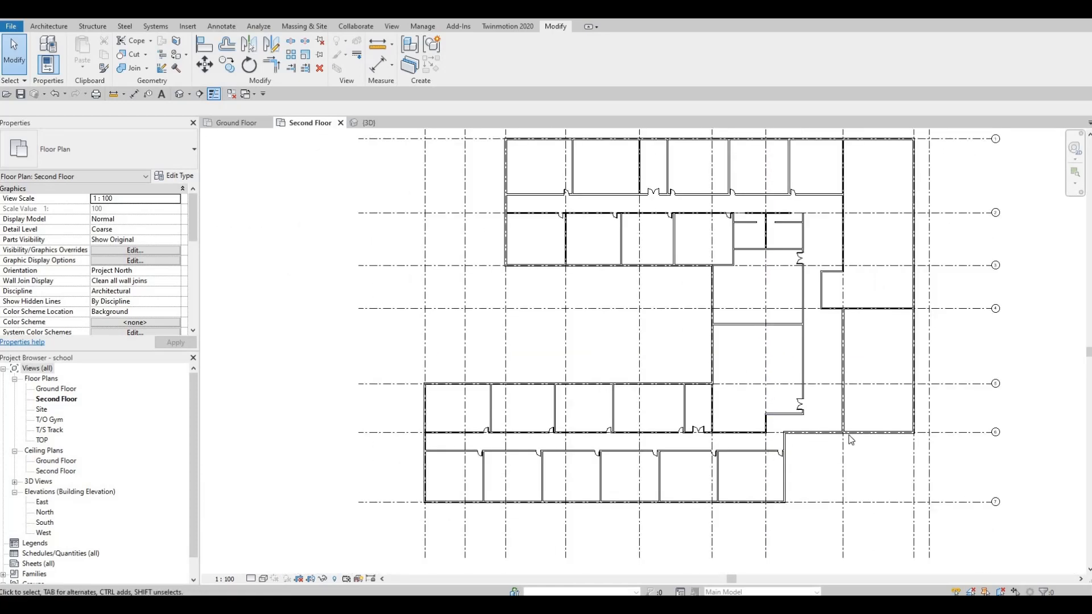
scroll(807, 441, "up", 3)
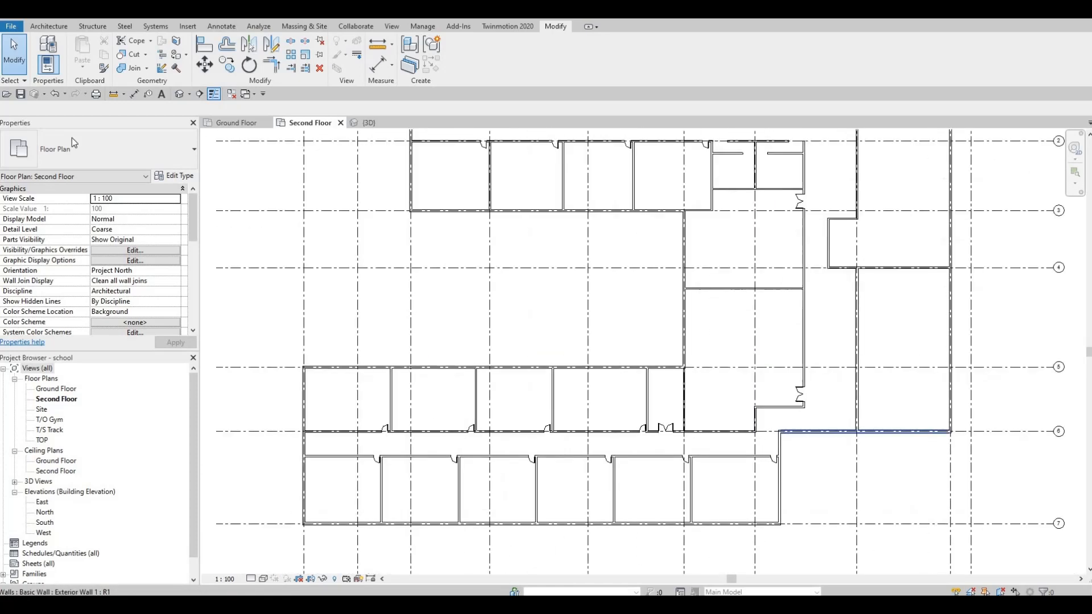
left_click(45, 26)
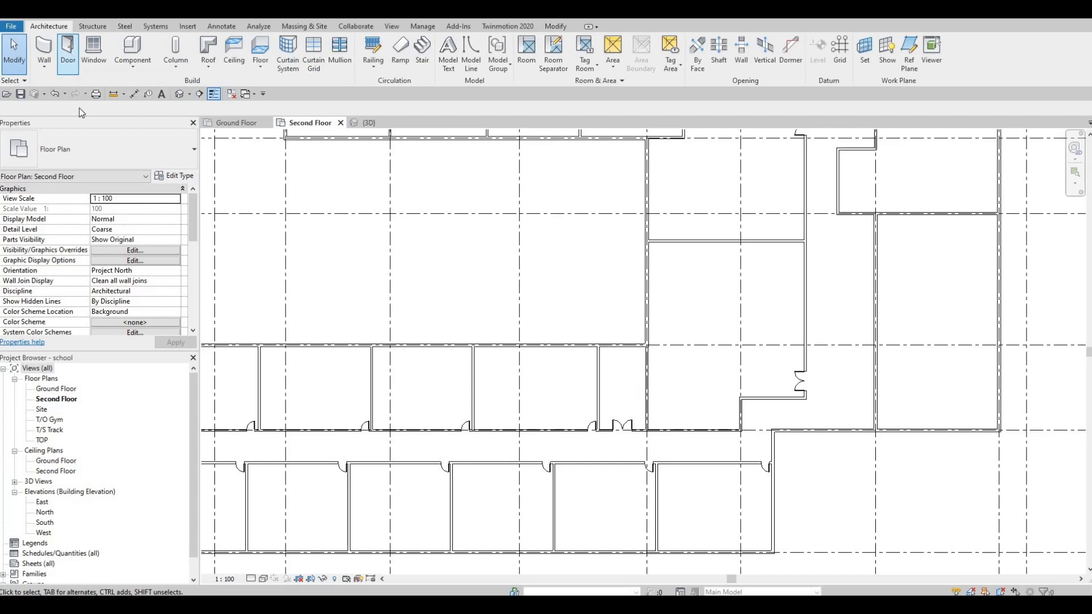
left_click(68, 48)
left_click(84, 161)
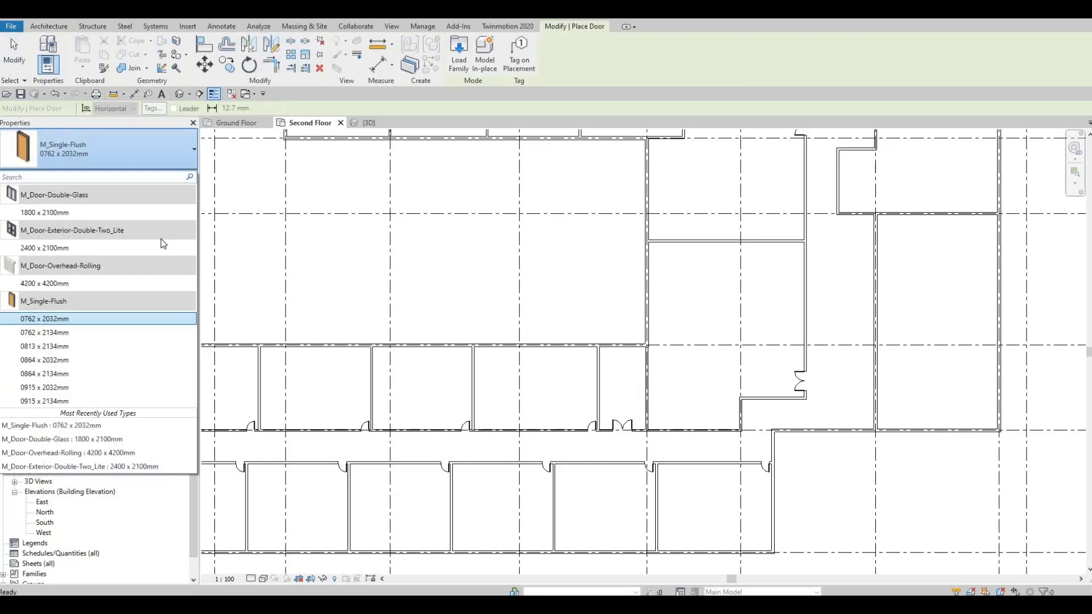
left_click(65, 214)
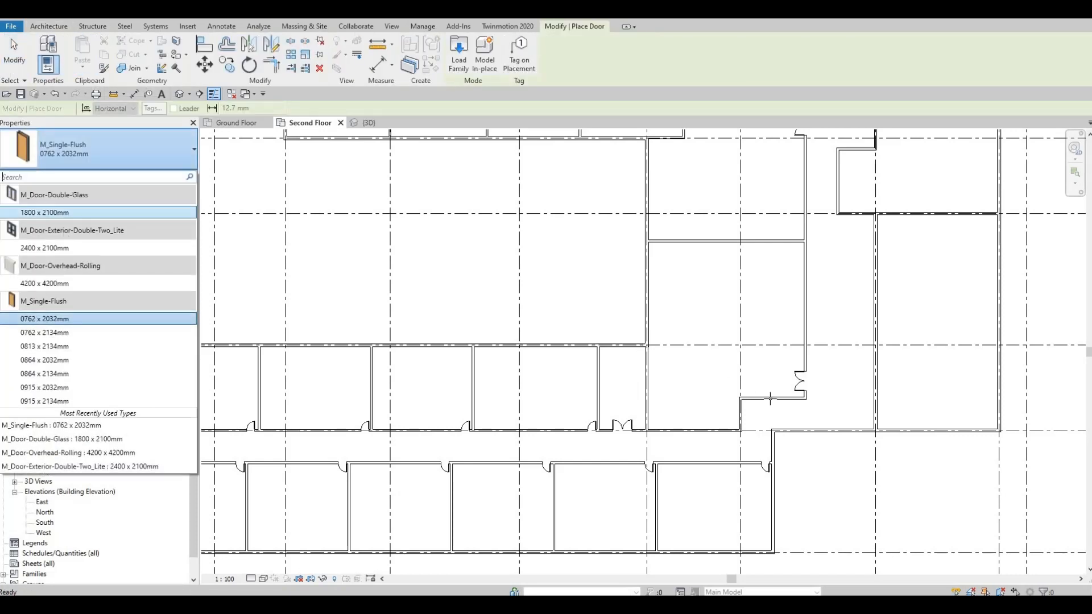
left_click(798, 433)
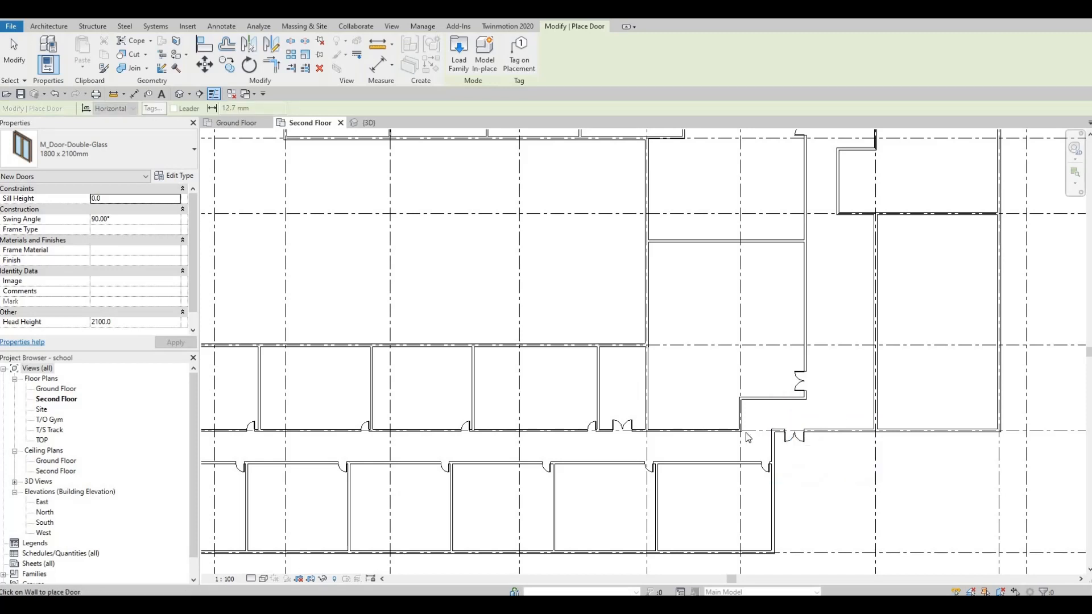
key("Escape")
key("Escape")
- Delete the interior partition between the south row's two easternmost rooms together with the door beside it
middle_click_drag(689, 516, 753, 443)
scroll(754, 443, "down", 2)
middle_click_drag(497, 476, 508, 499)
middle_click_drag(431, 429, 590, 458)
scroll(590, 458, "down", 1)
scroll(590, 457, "down", 1)
middle_click_drag(678, 430, 704, 462)
middle_click_drag(675, 411, 606, 460)
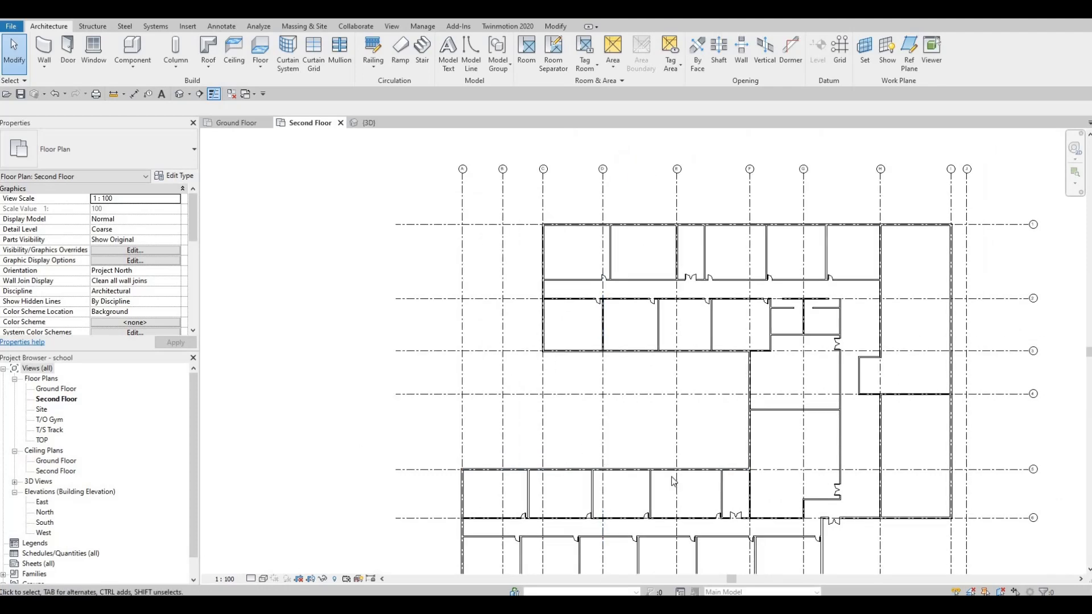
middle_click_drag(759, 480, 680, 267)
scroll(681, 333, "up", 2)
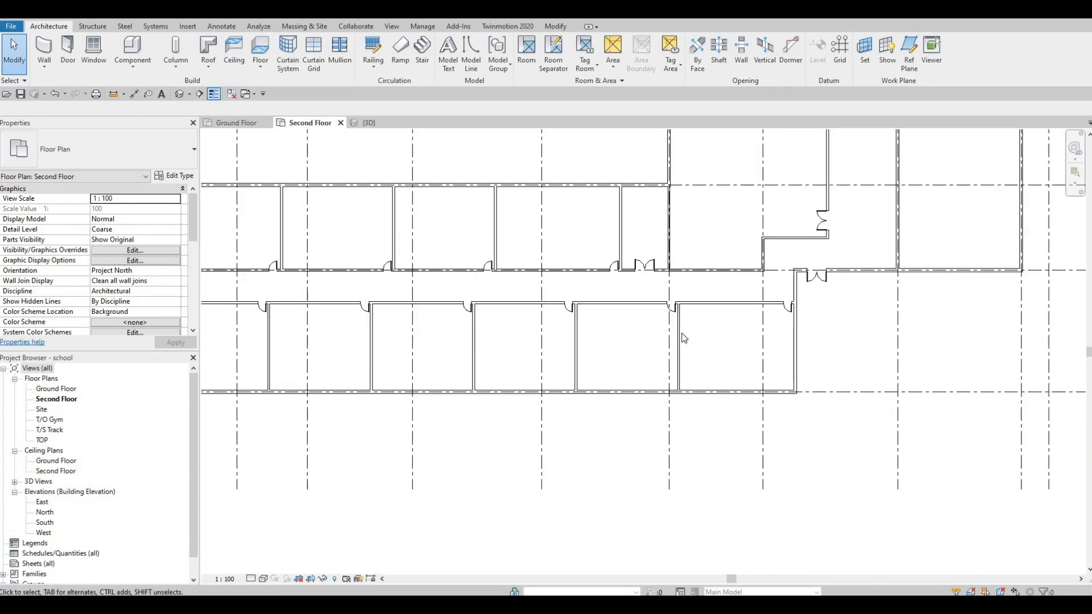
double_click(677, 339)
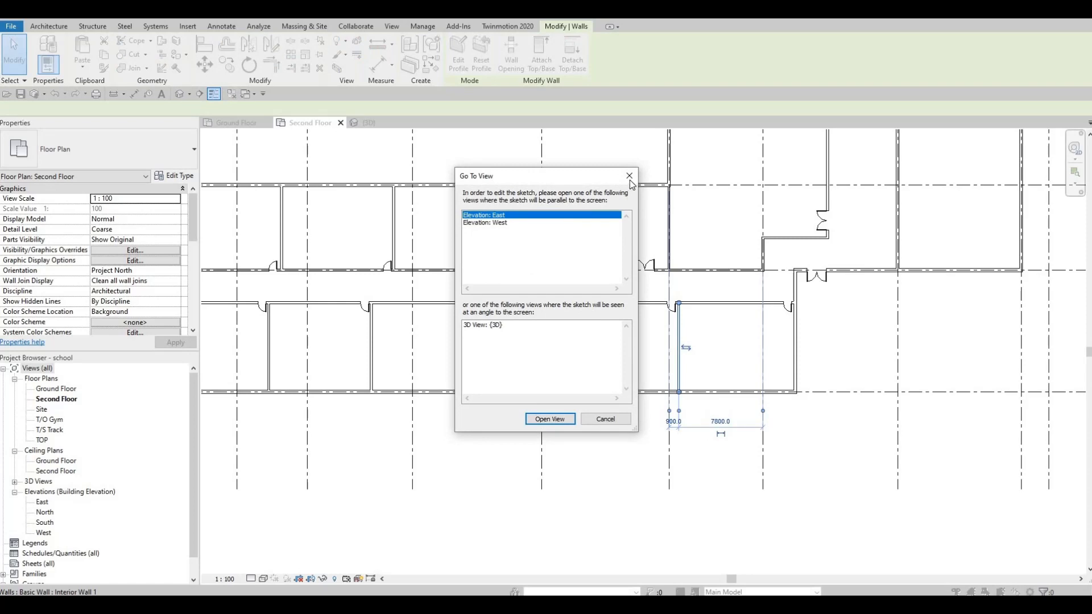
key("Escape")
key("Escape")
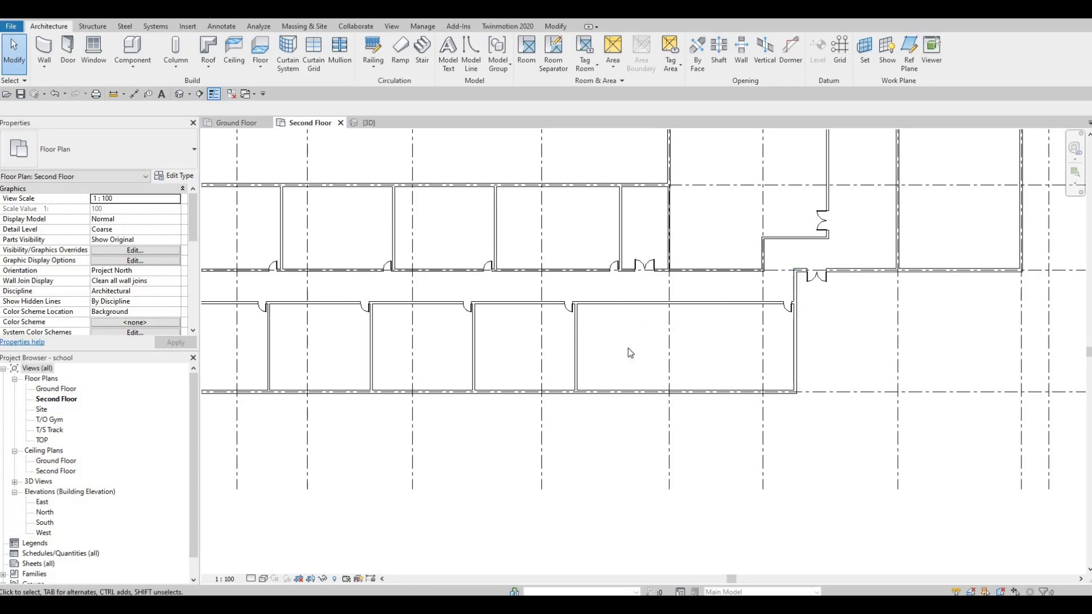
- Place tagged rooms in all six spaces of the north row, working from west to east
scroll(724, 343, "down", 5)
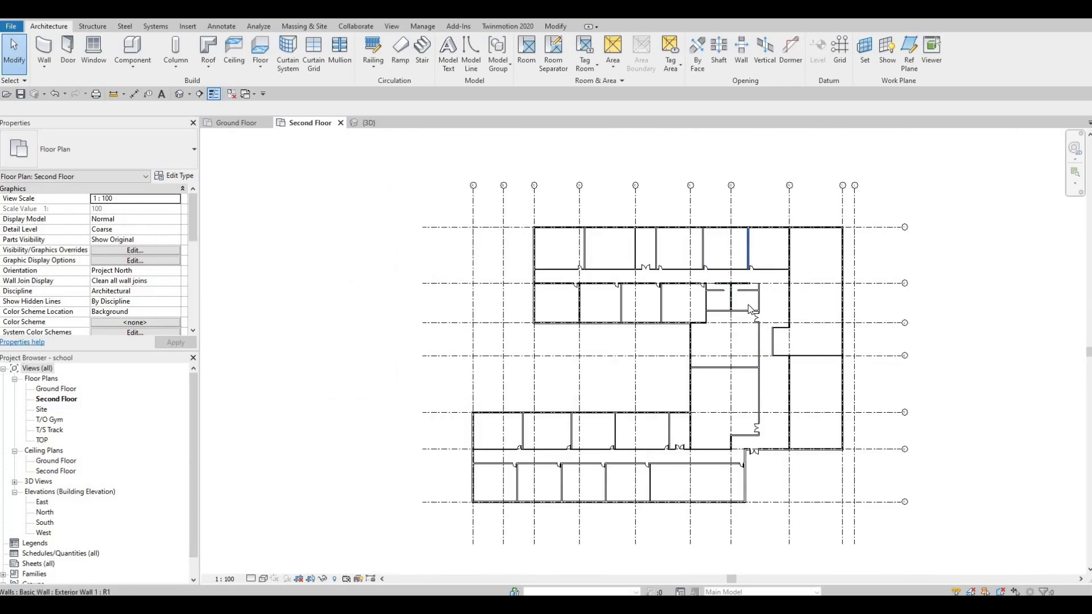
scroll(743, 399, "up", 3)
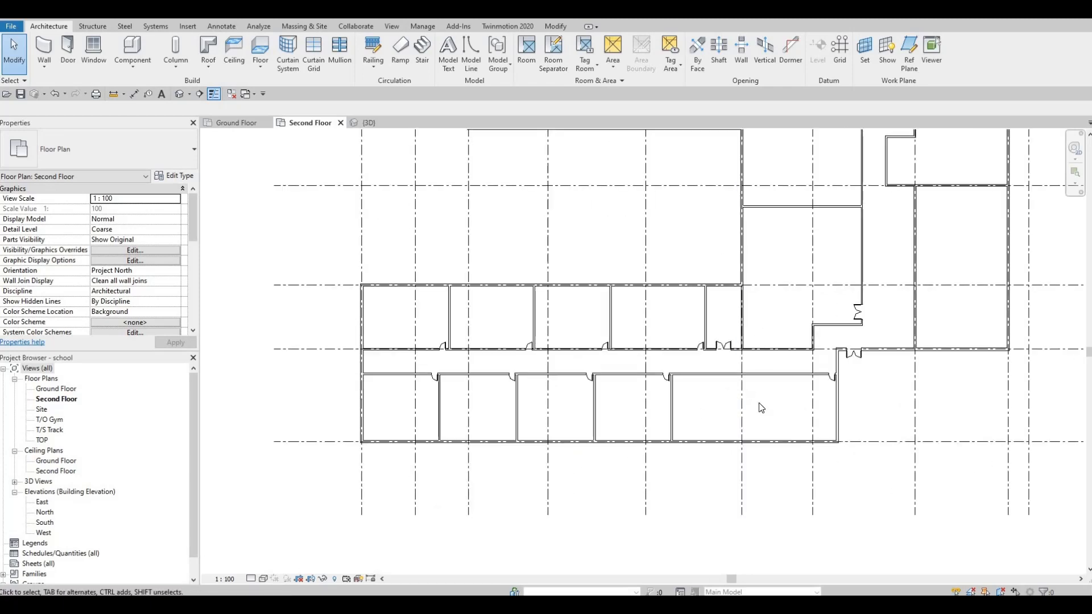
scroll(748, 373, "down", 4)
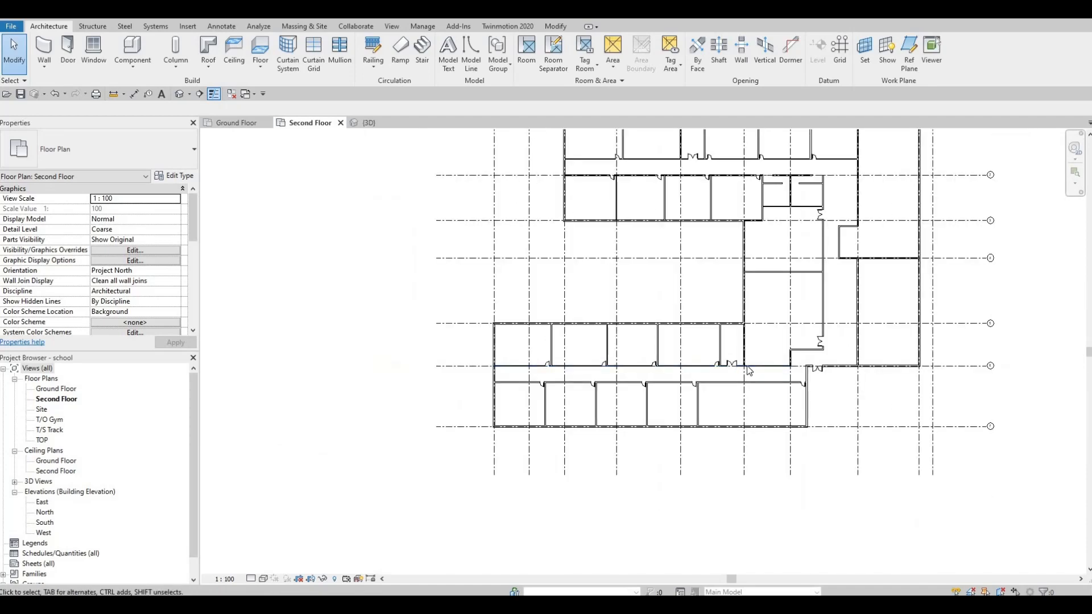
scroll(759, 383, "up", 5)
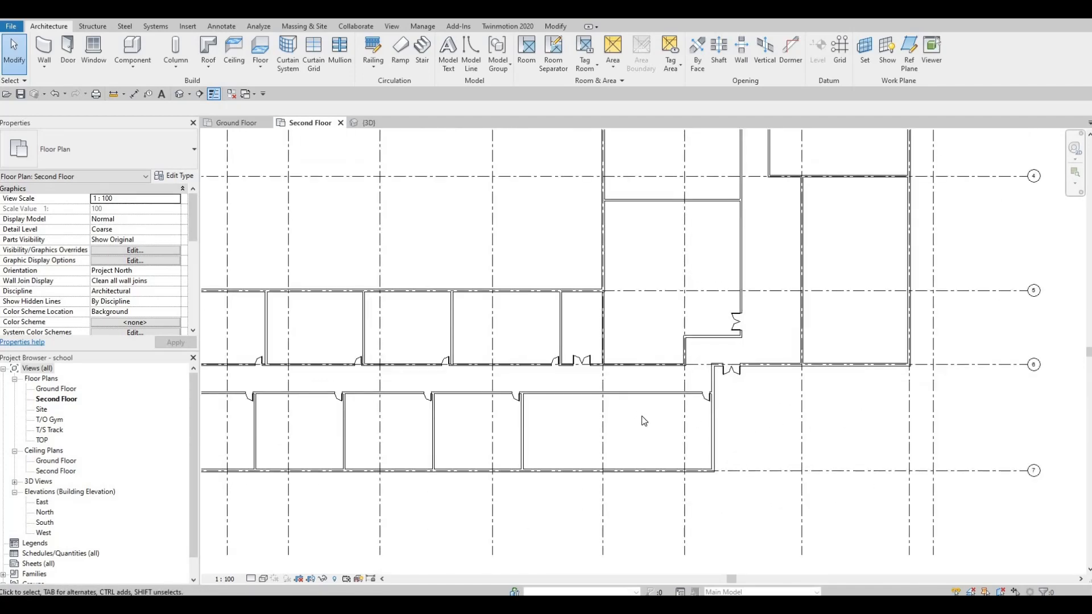
scroll(671, 404, "down", 5)
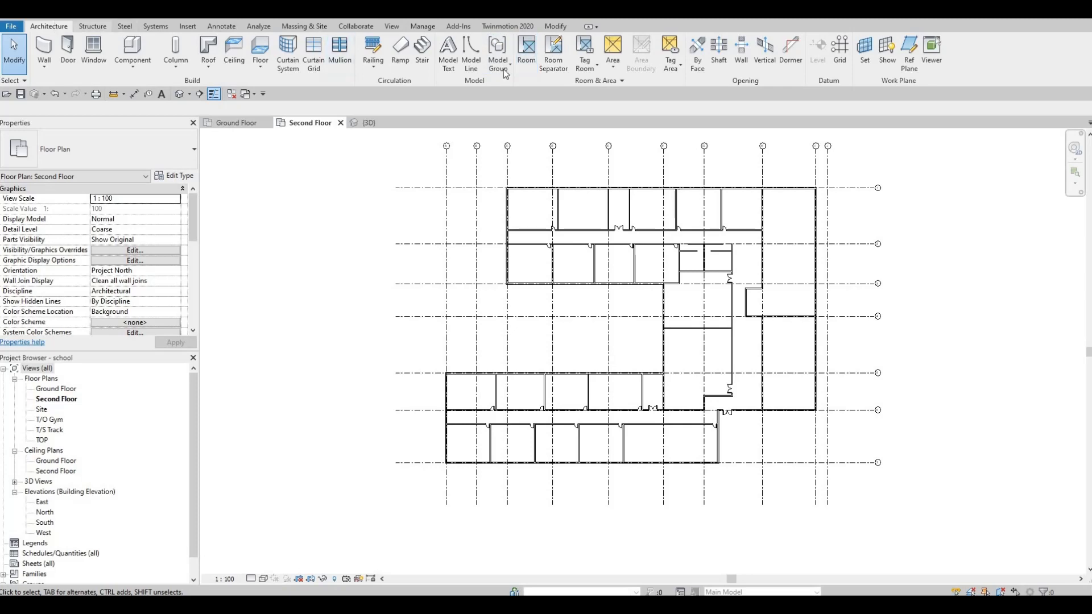
left_click(527, 53)
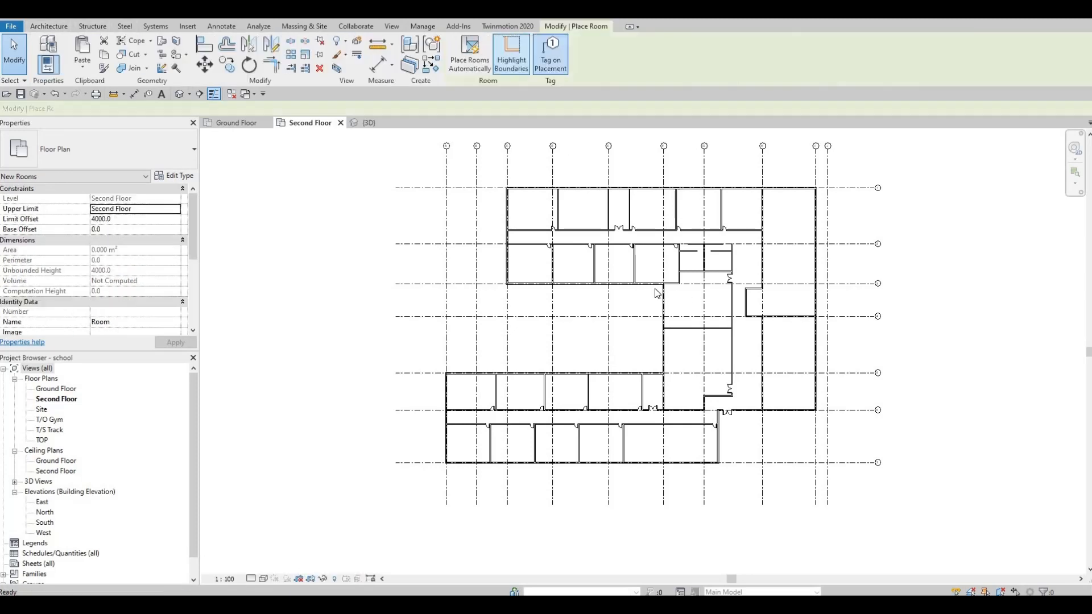
scroll(489, 203, "up", 2)
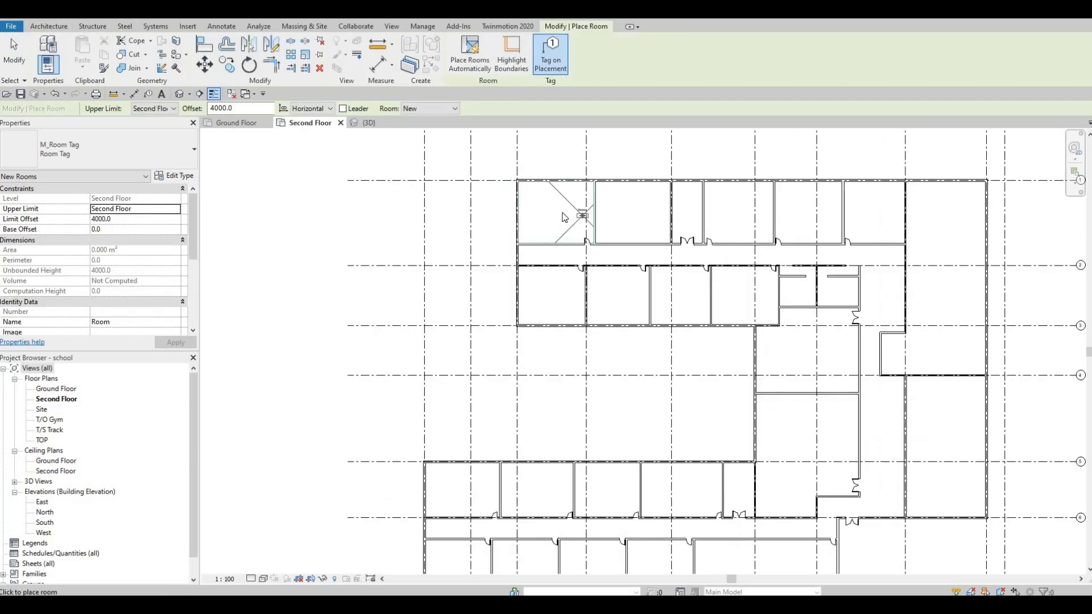
left_click(562, 215)
left_click(636, 213)
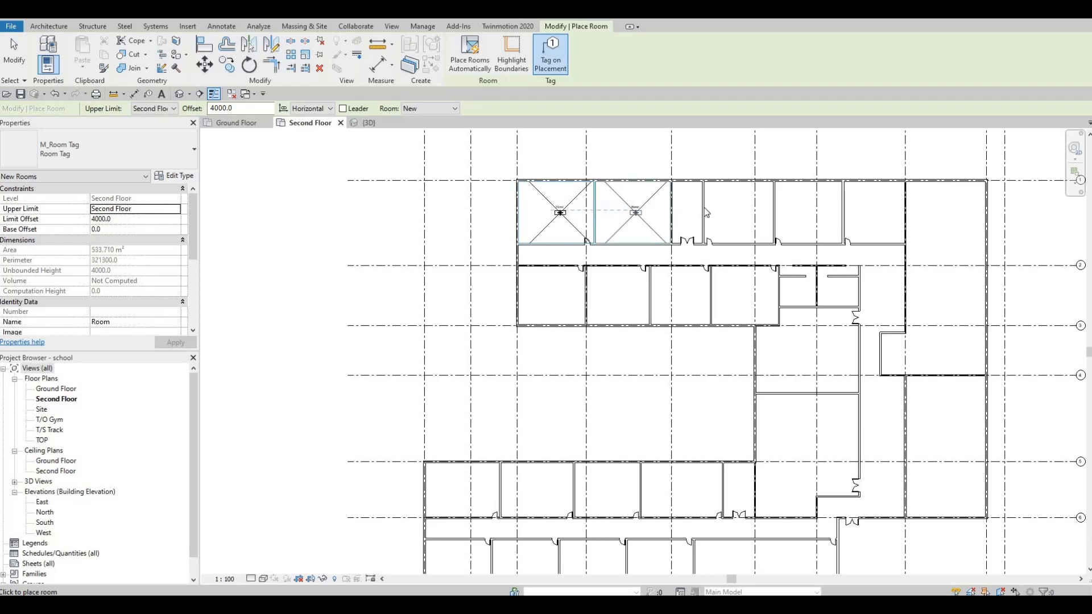
left_click(685, 214)
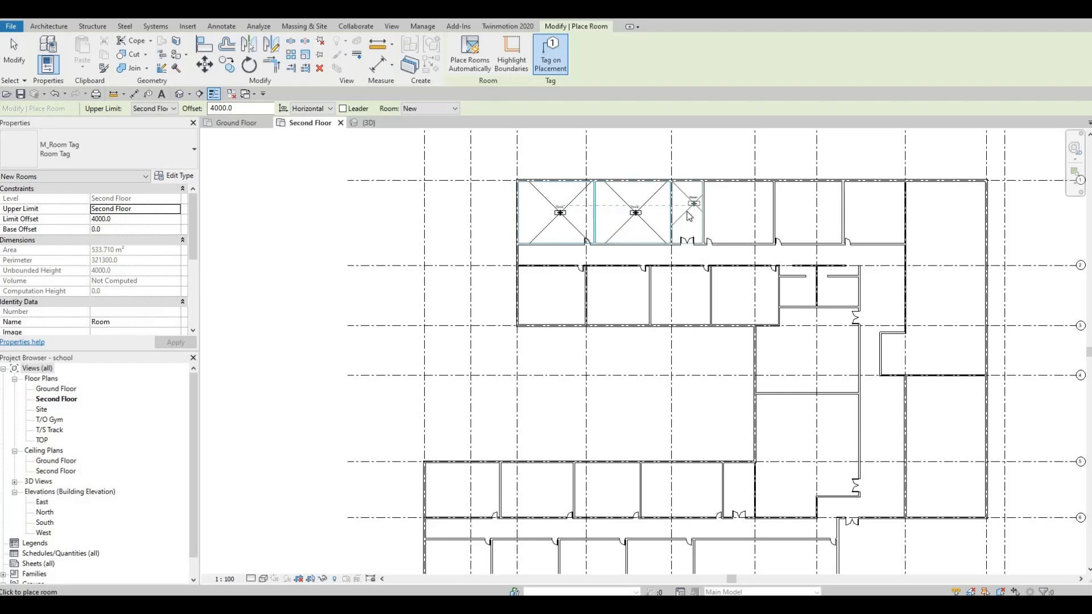
left_click(740, 214)
left_click(808, 214)
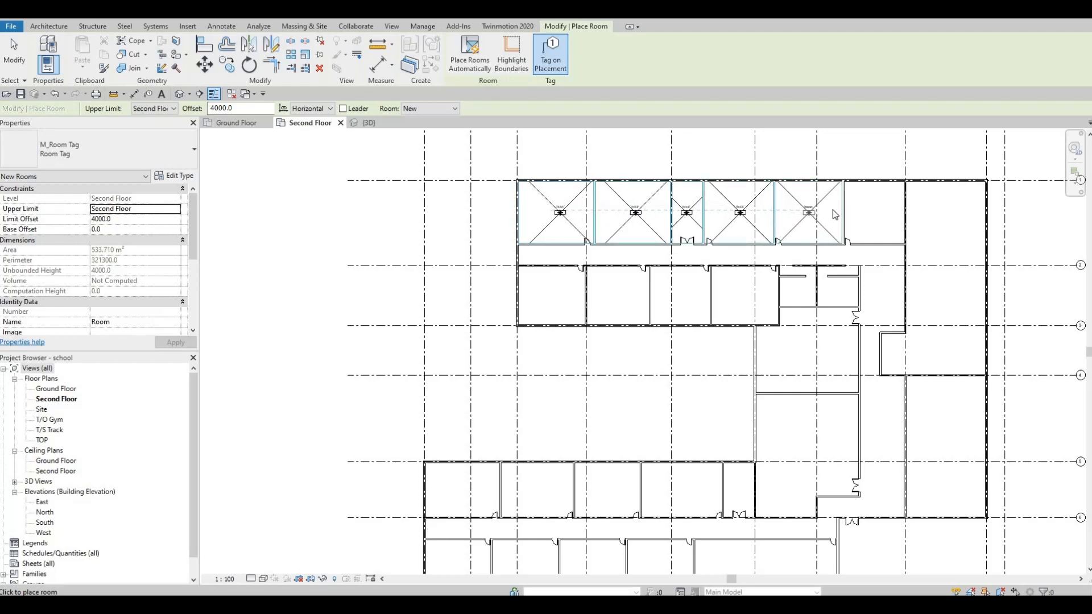
left_click(878, 220)
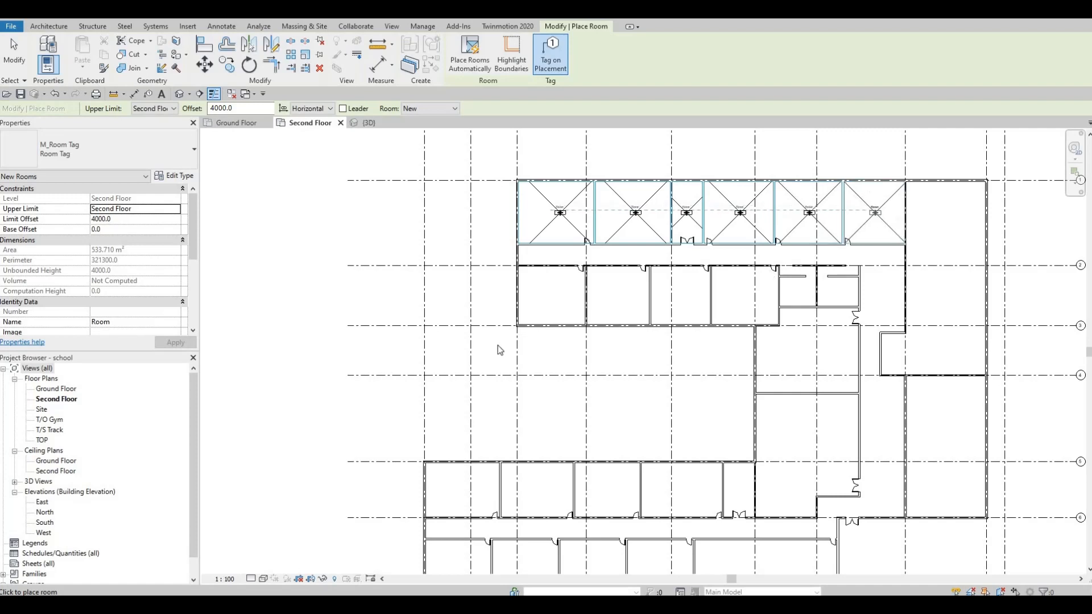
- Place tagged rooms in the four classrooms and two small spaces south of the north corridor, and in the two large central spaces
left_click(554, 297)
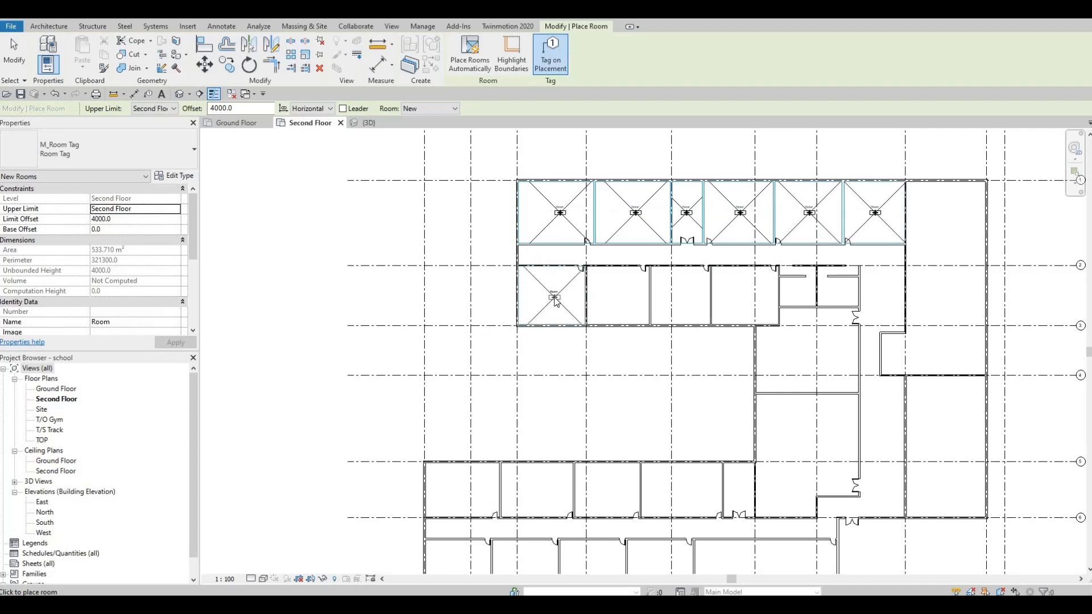
left_click(623, 297)
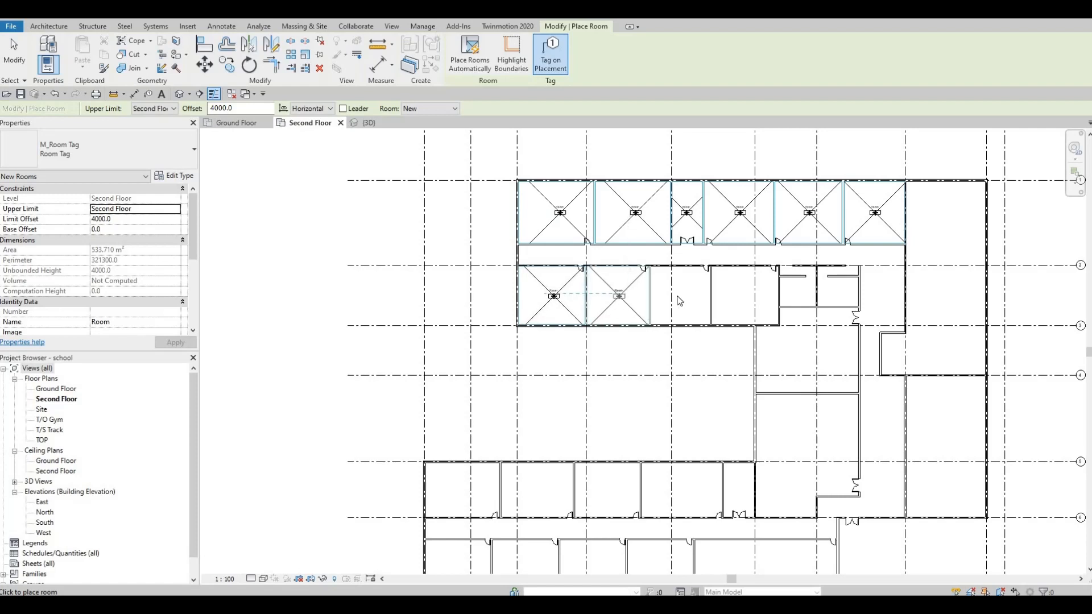
left_click(675, 296)
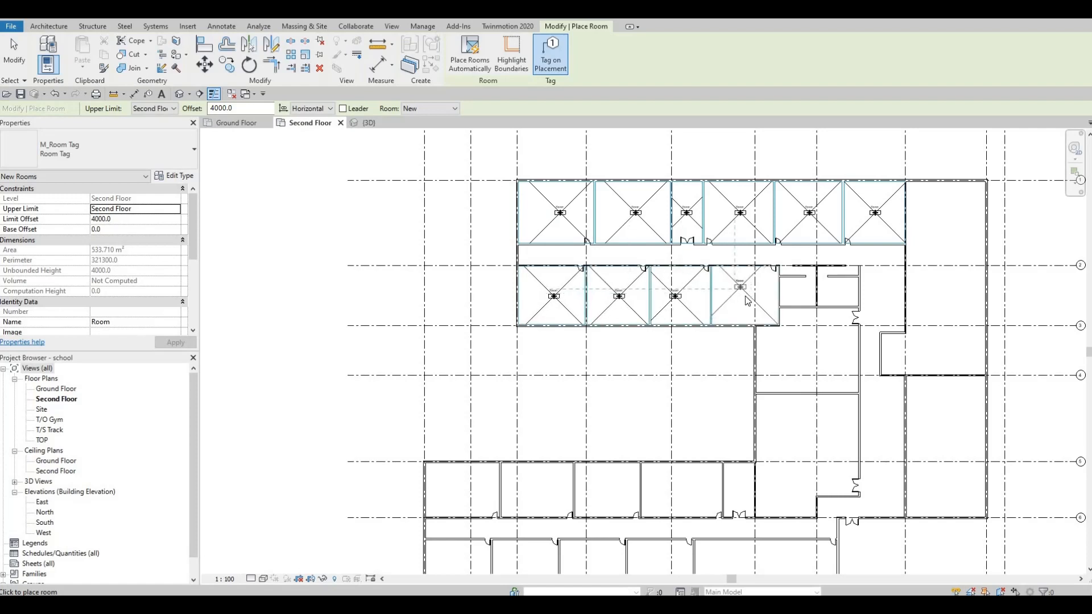
left_click(746, 297)
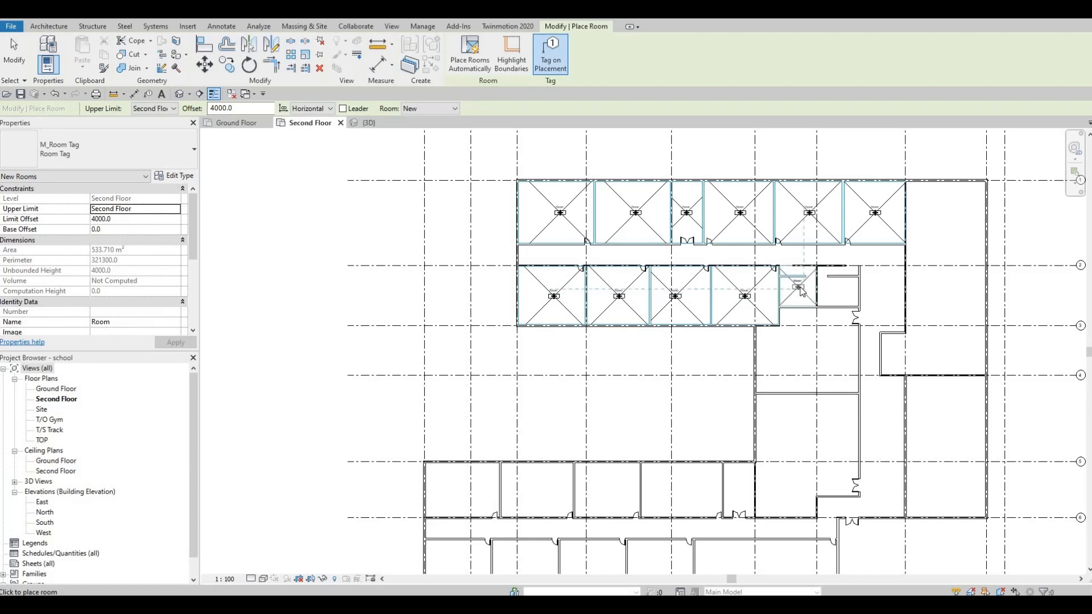
left_click(840, 292)
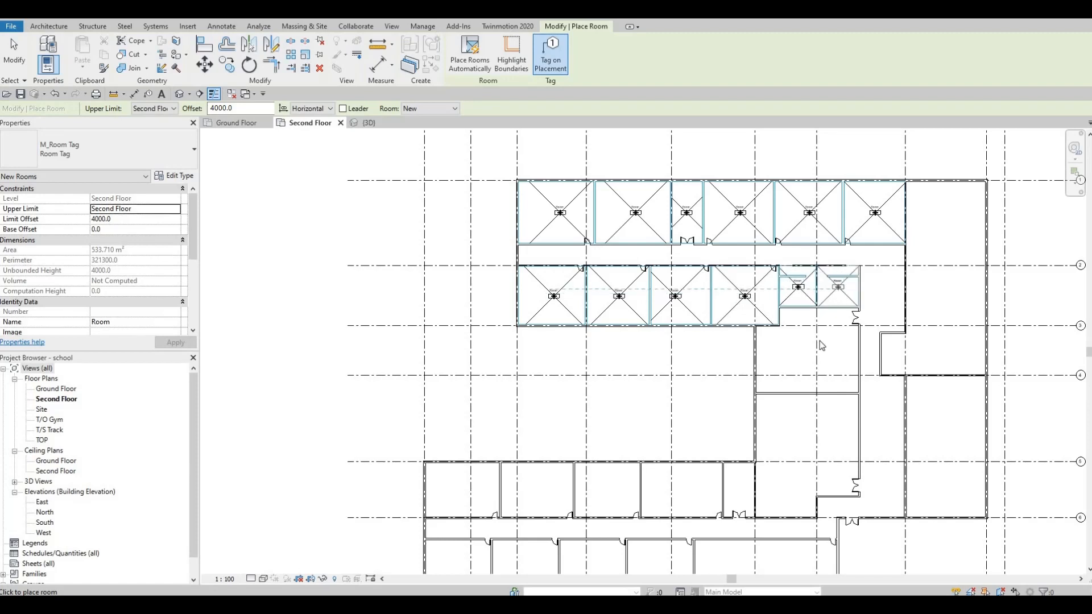
left_click(804, 356)
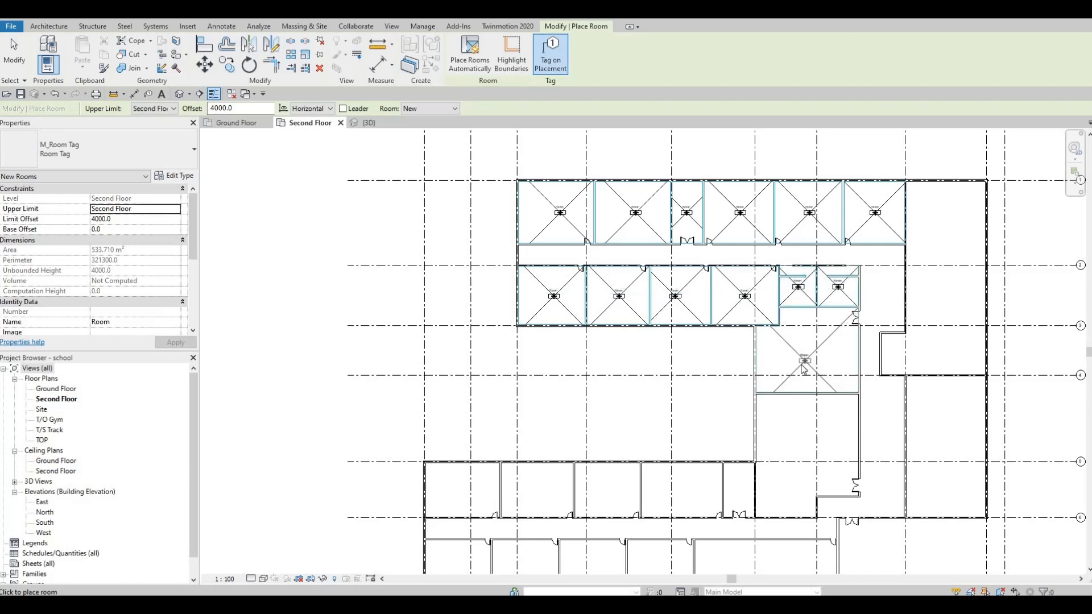
left_click(810, 445)
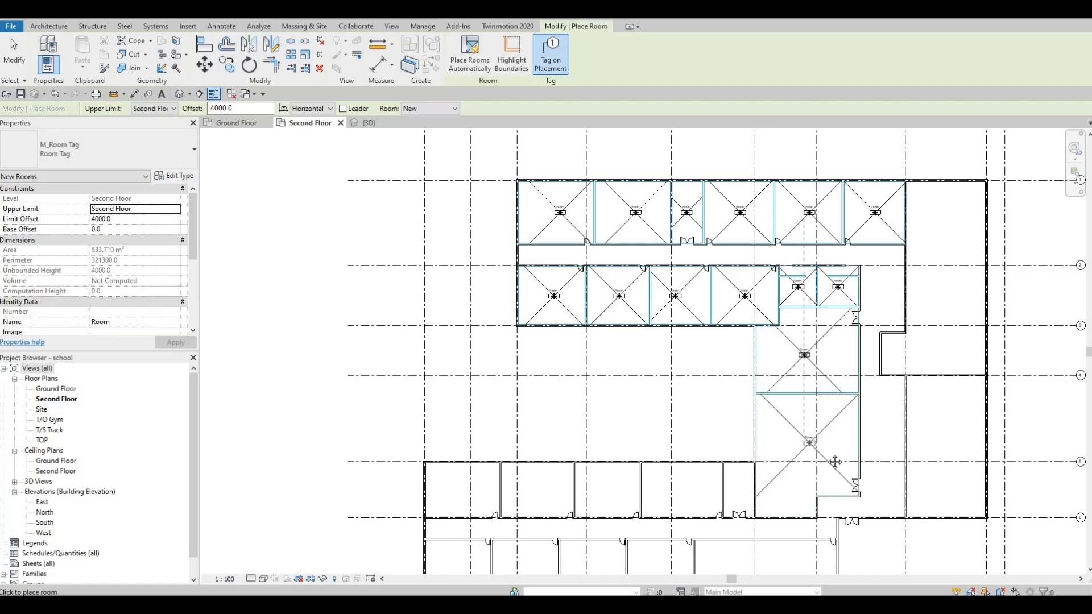
- Place tagged rooms in the south row's large easternmost space and in the five spaces north of the south wing's corridor
scroll(796, 341, "down", 3, "ctrl")
left_click(763, 387)
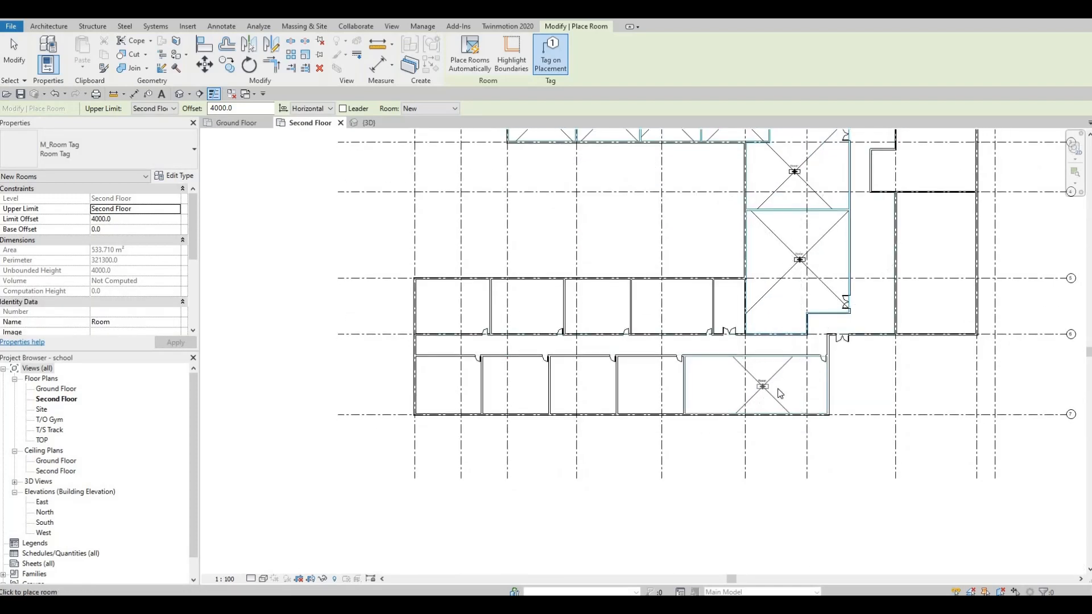
left_click(685, 316)
left_click(728, 305)
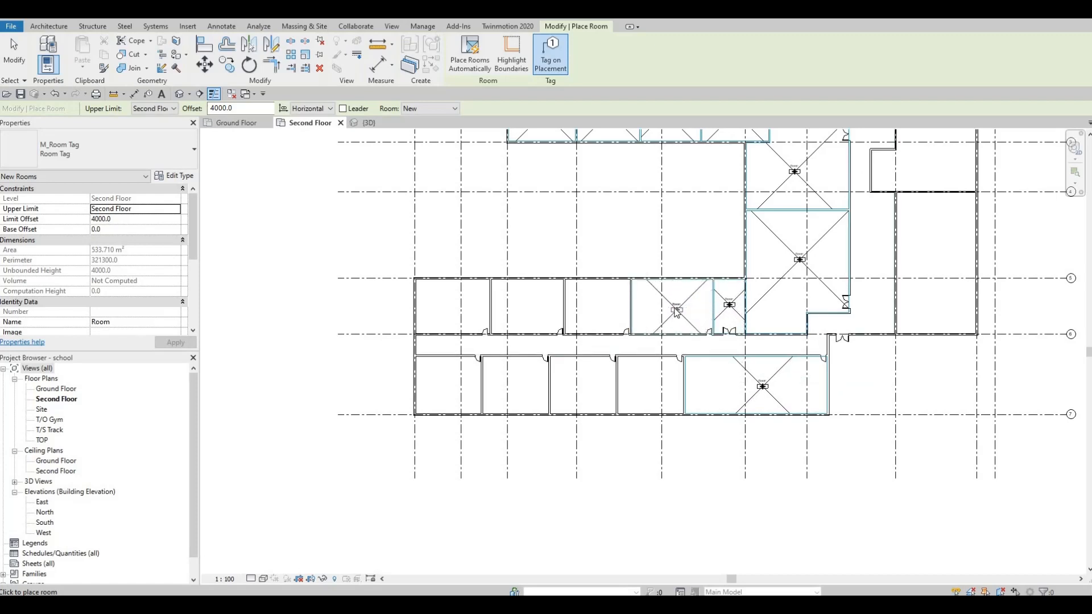
left_click(675, 306)
left_click(601, 308)
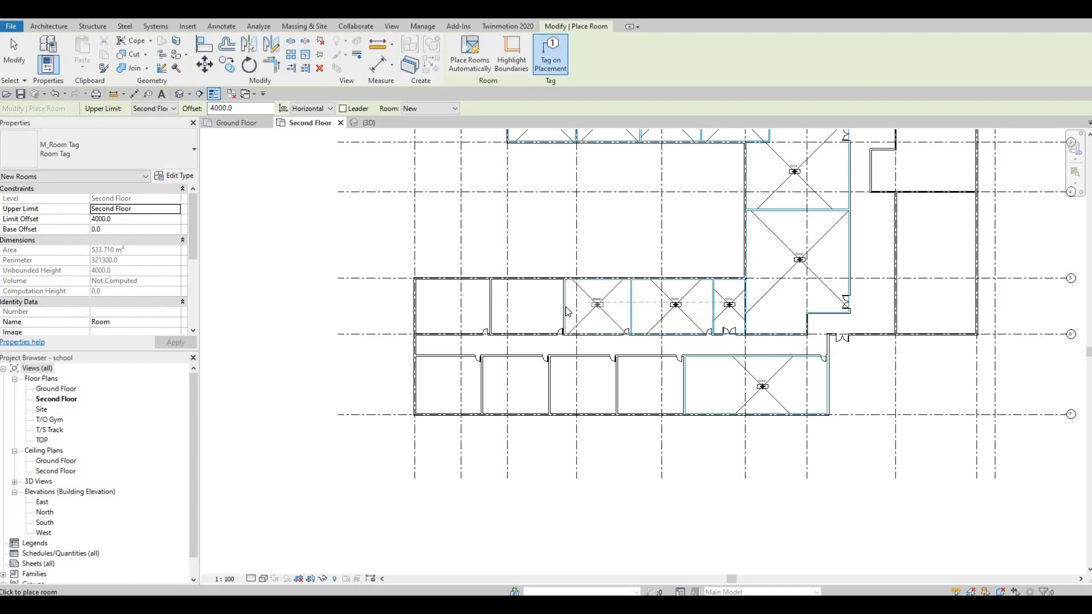
left_click(532, 314)
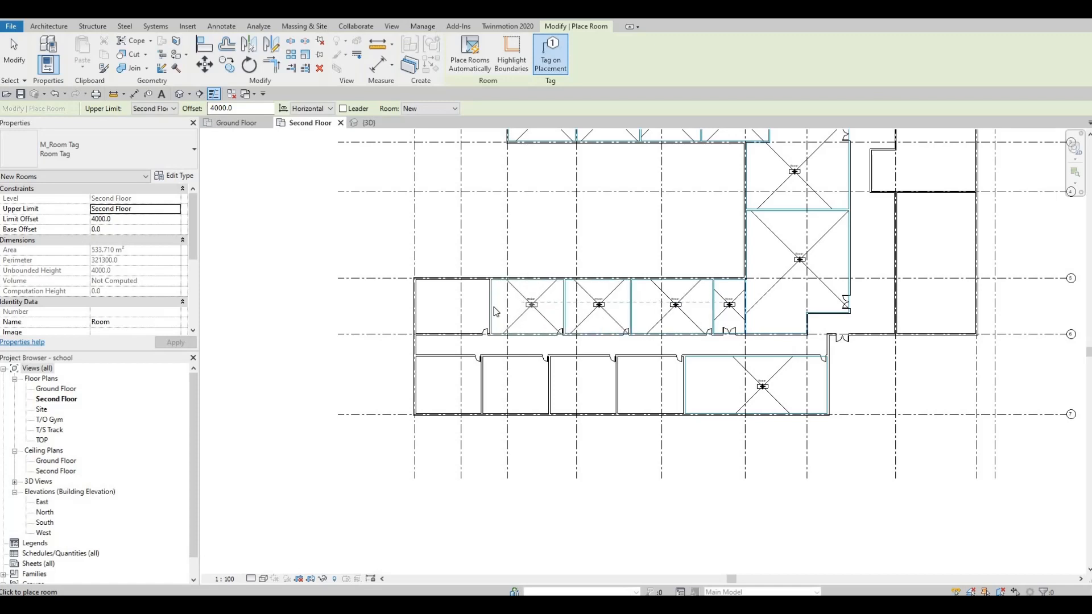
left_click(459, 310)
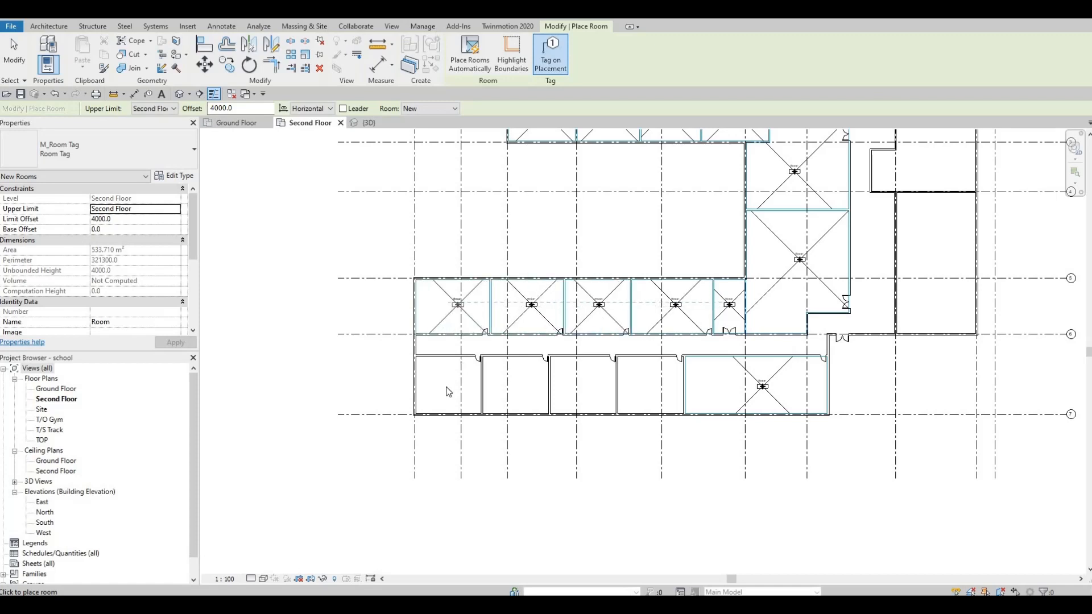
- Place tagged rooms in the remaining four classrooms of the south row
left_click(515, 387)
left_click(582, 387)
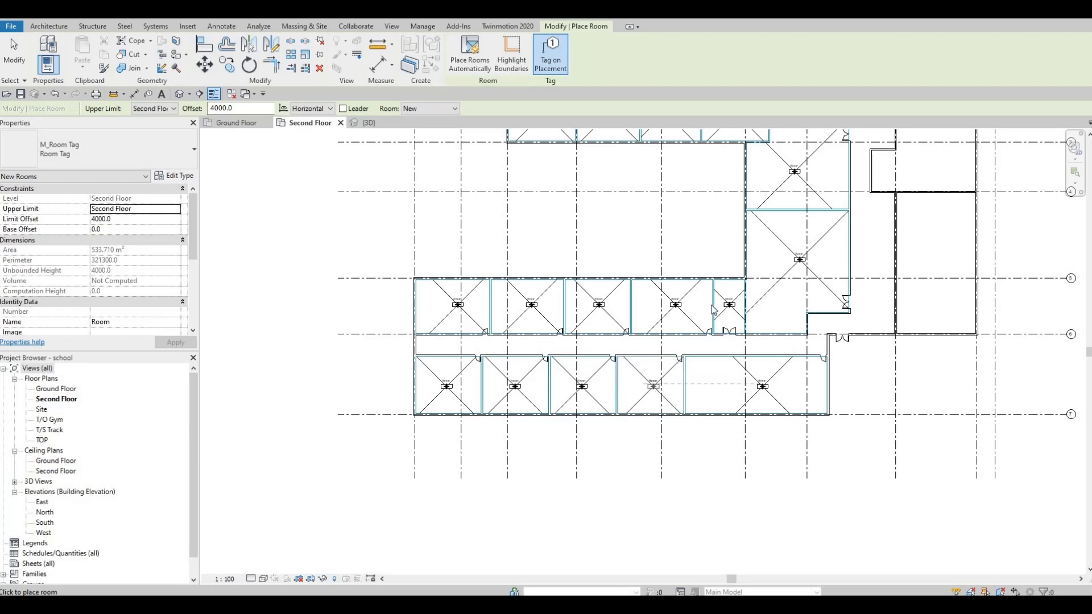
middle_click_drag(598, 131, 614, 329)
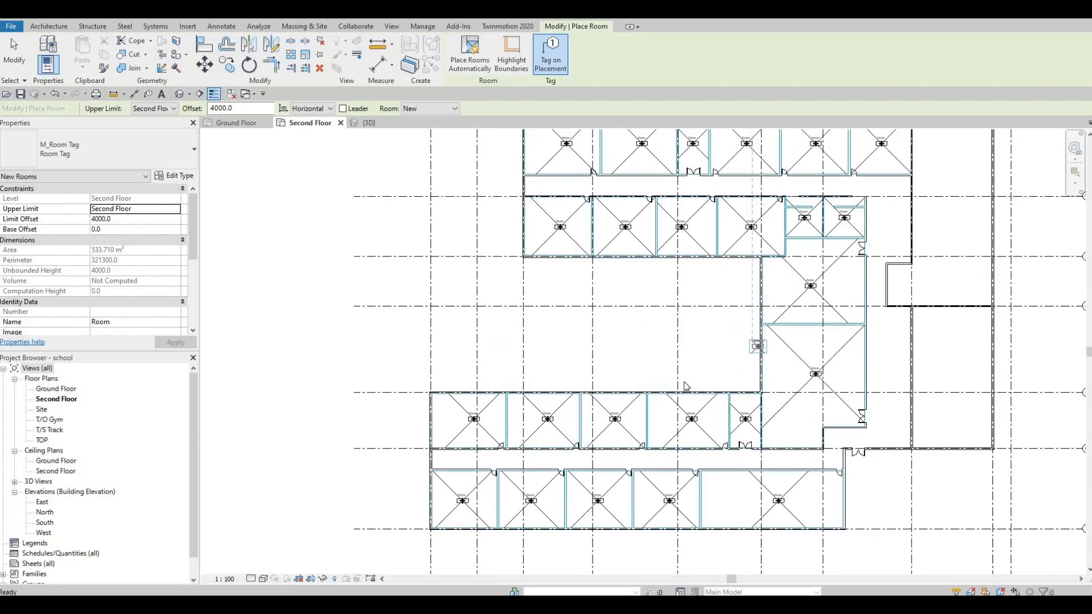
- Finish placing rooms and rename room 33 in the north row's northwest corner as "Primary 1-3", copying the name for reuse
key("Escape")
key("Escape")
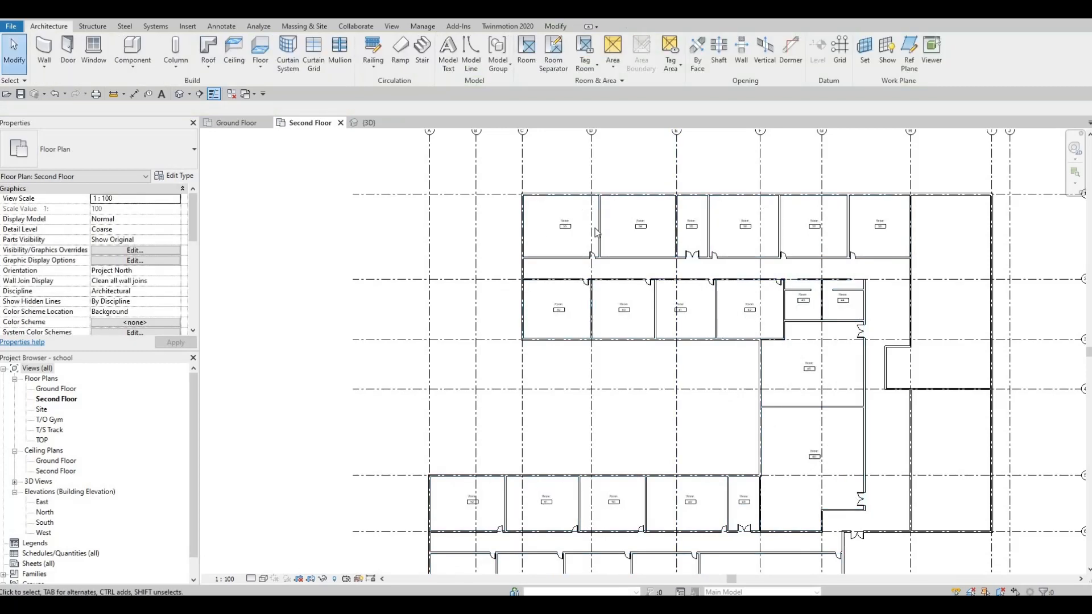
scroll(569, 224, "up", 4)
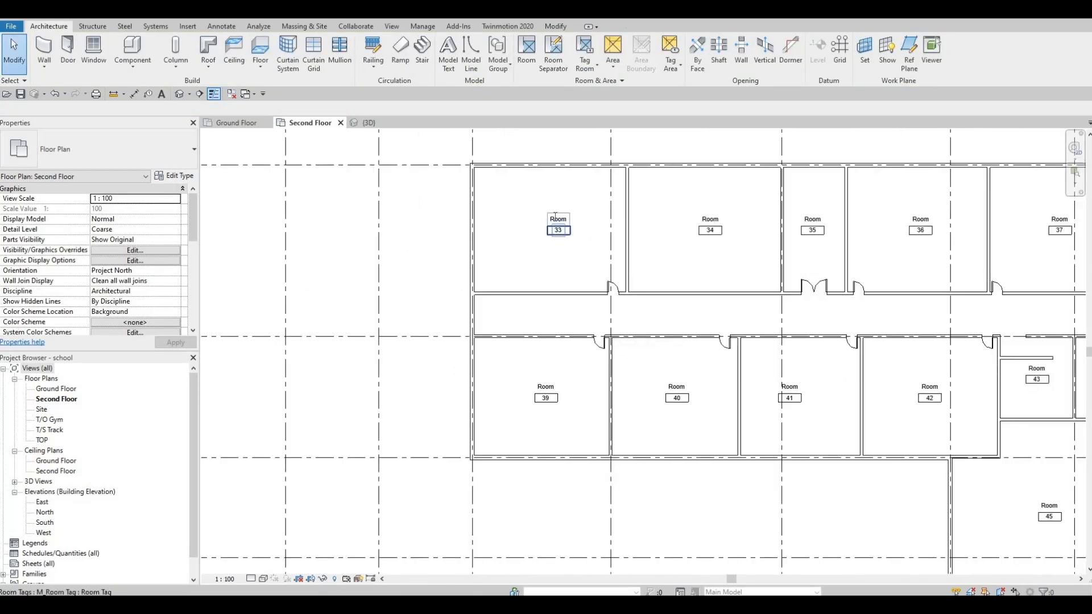
double_click(555, 220)
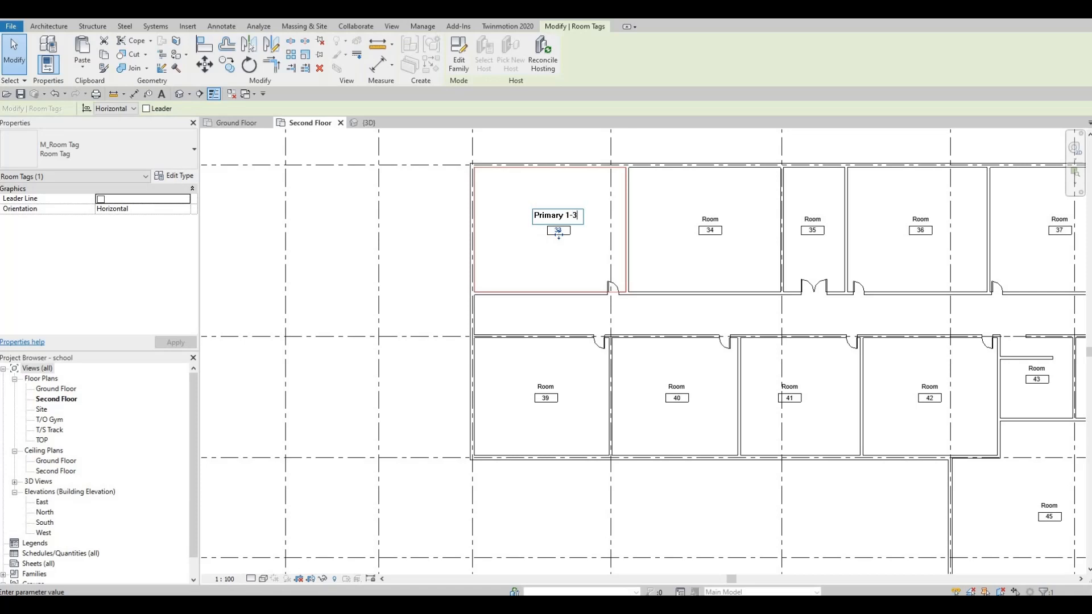
key("ctrl+a")
key("ctrl+c")
key("Return")
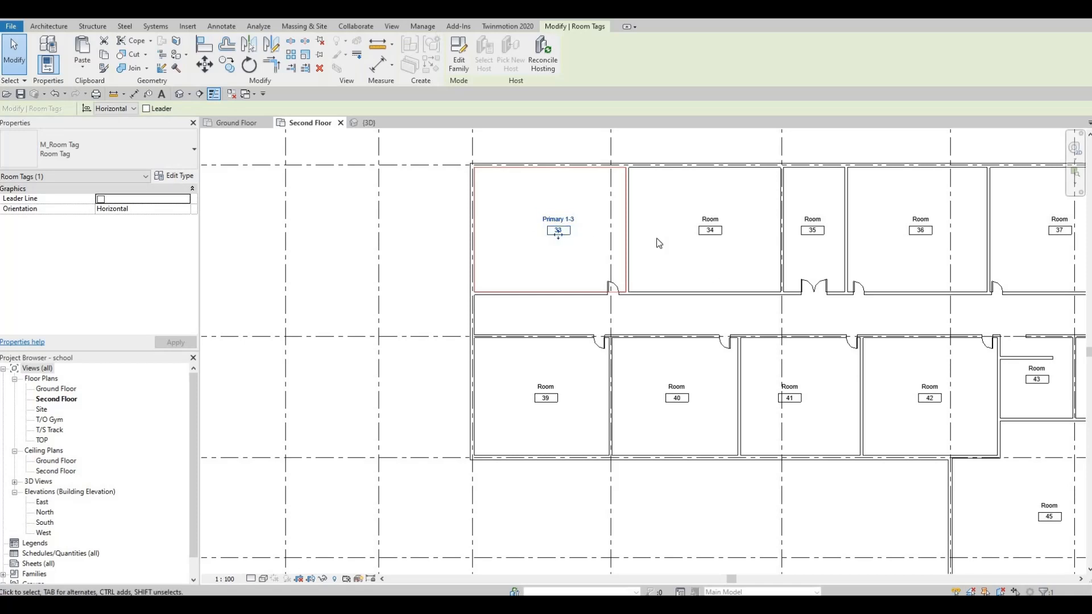
double_click(710, 229)
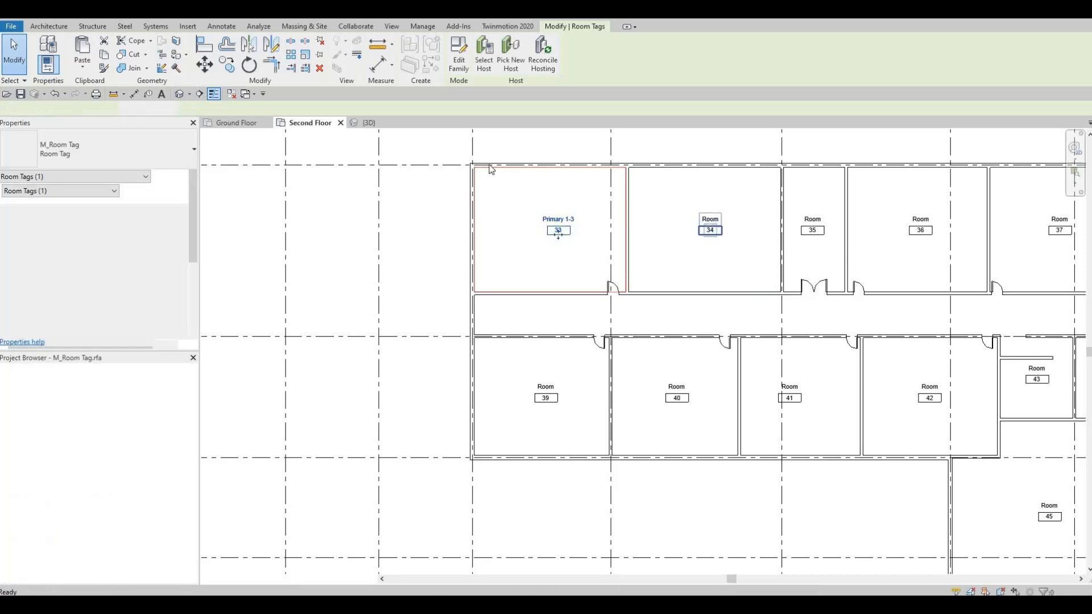
left_click(487, 123)
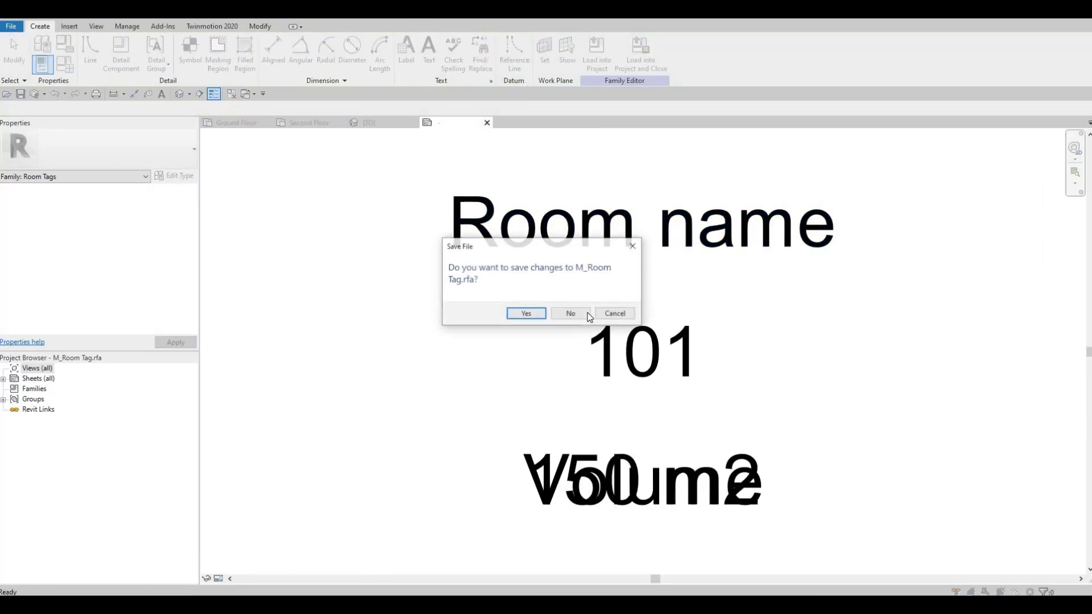
left_click(570, 314)
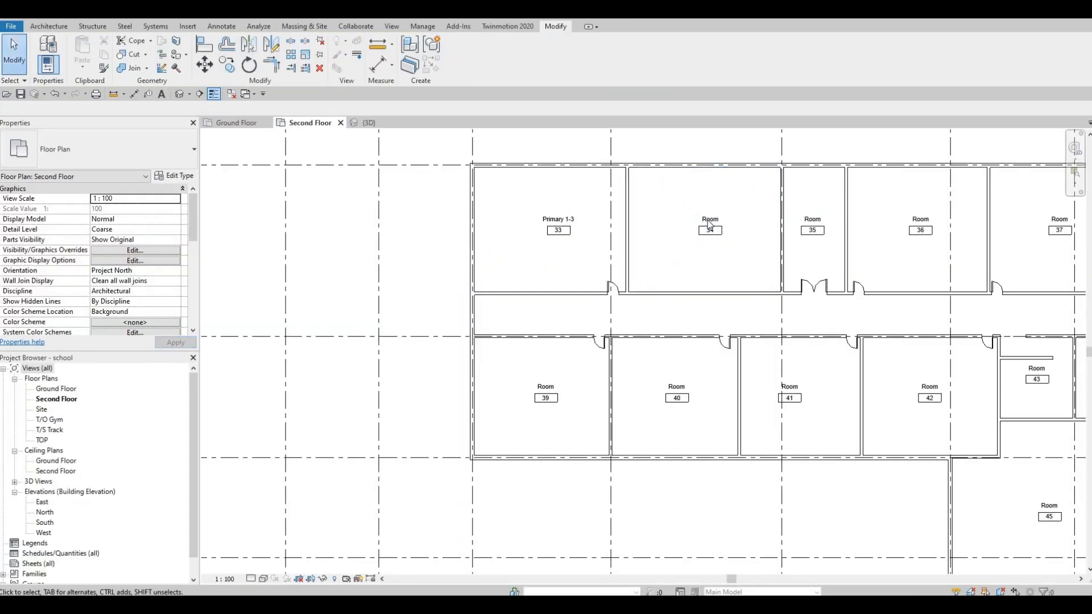
- Rename room 34, the second classroom of the north row, as "Primary 1-3"
left_click(710, 222)
left_click(711, 219)
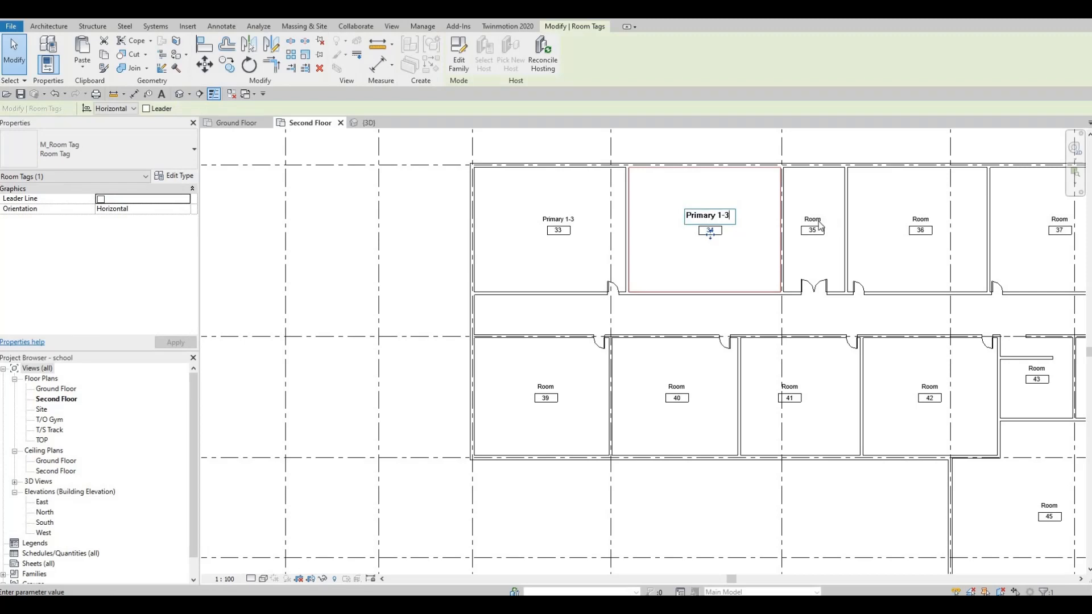
left_click(458, 54)
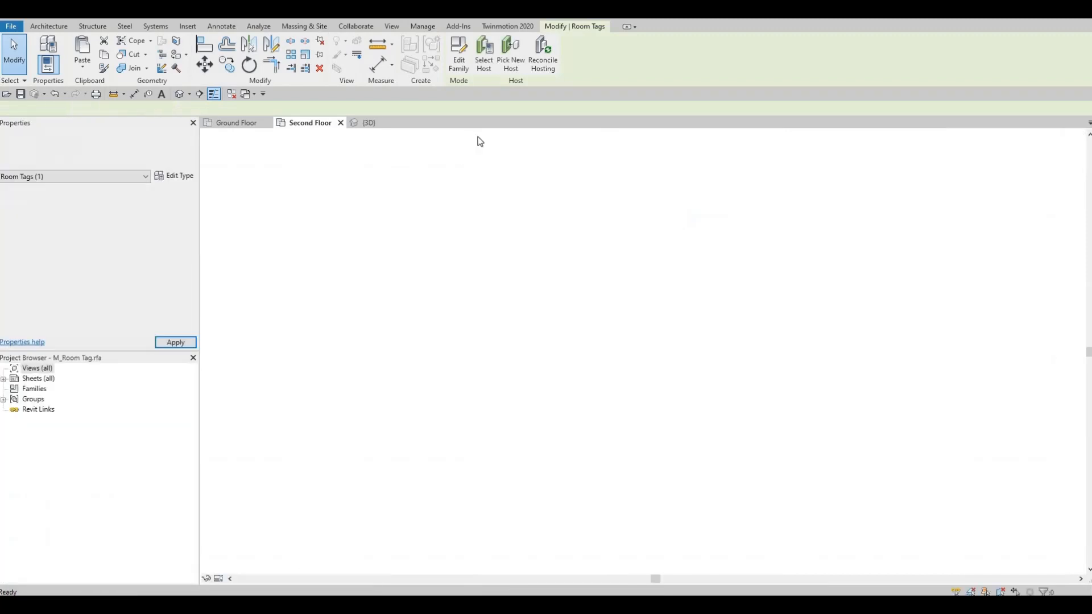
left_click(487, 122)
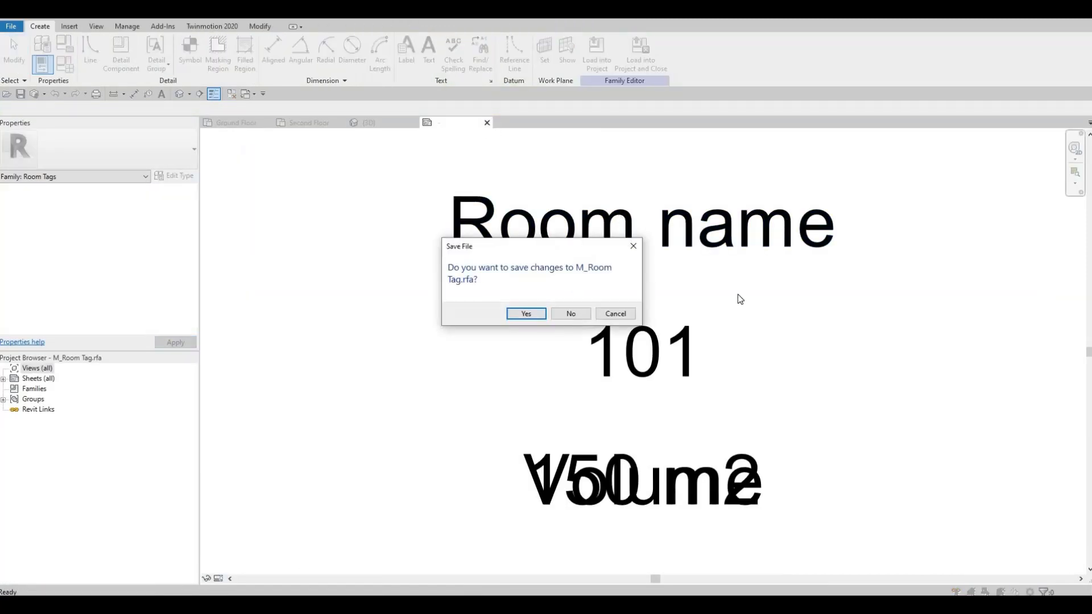
key("Return")
- Rename north-row classrooms 36 and 37 as "Primary 1-3"
left_click(919, 222)
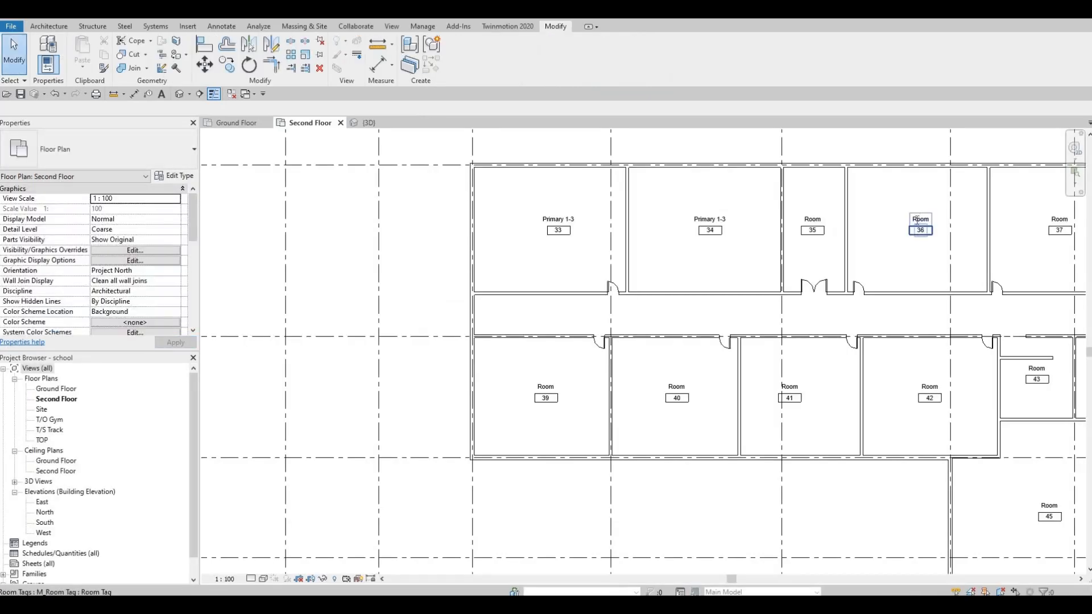
left_click(909, 216)
type("Primary 1-3")
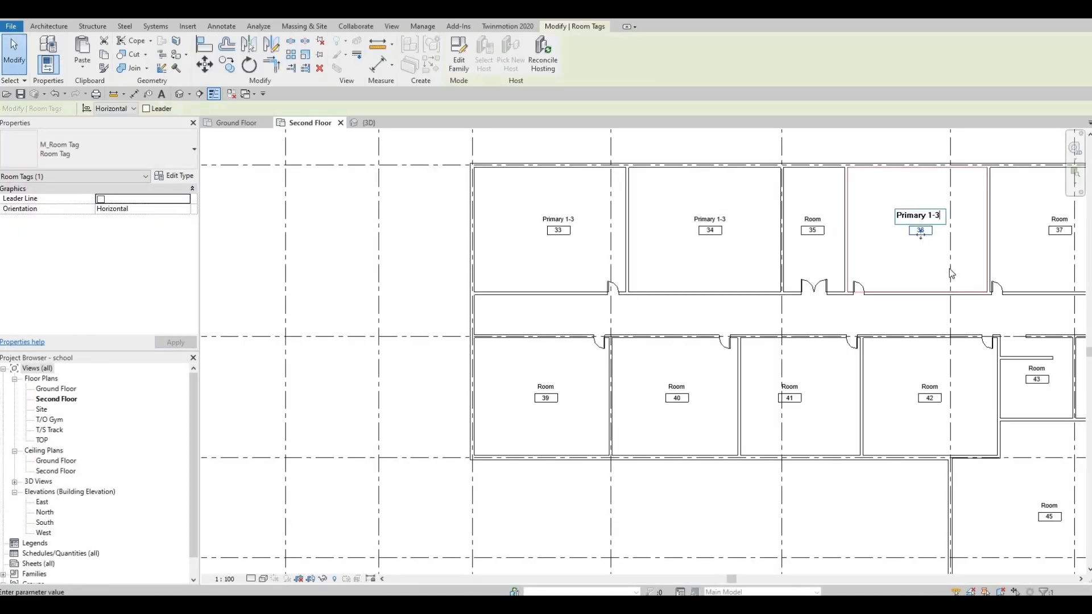
key("Return")
middle_click_drag(879, 238, 669, 257)
left_click(850, 251)
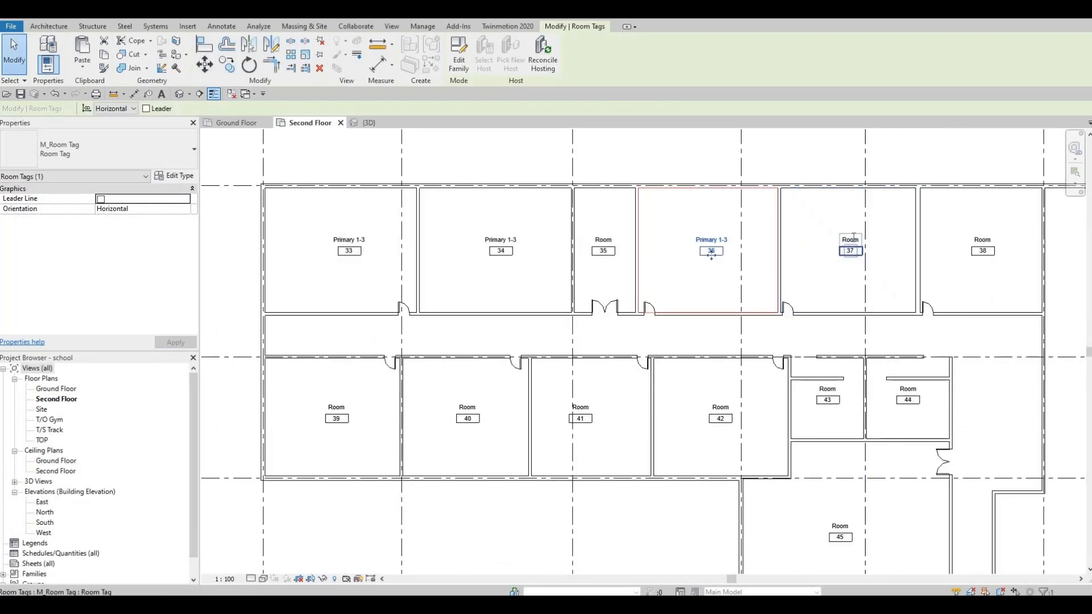
left_click(837, 235)
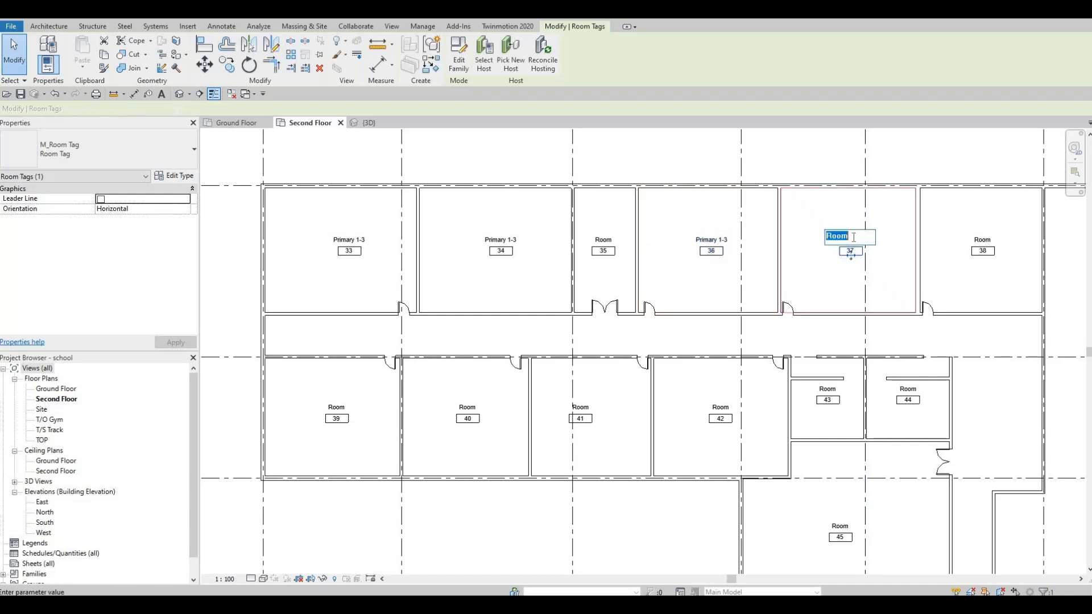
- Rename room 38, the easternmost classroom of the north row, as "Primary 1-3"
double_click(984, 240)
left_click(486, 123)
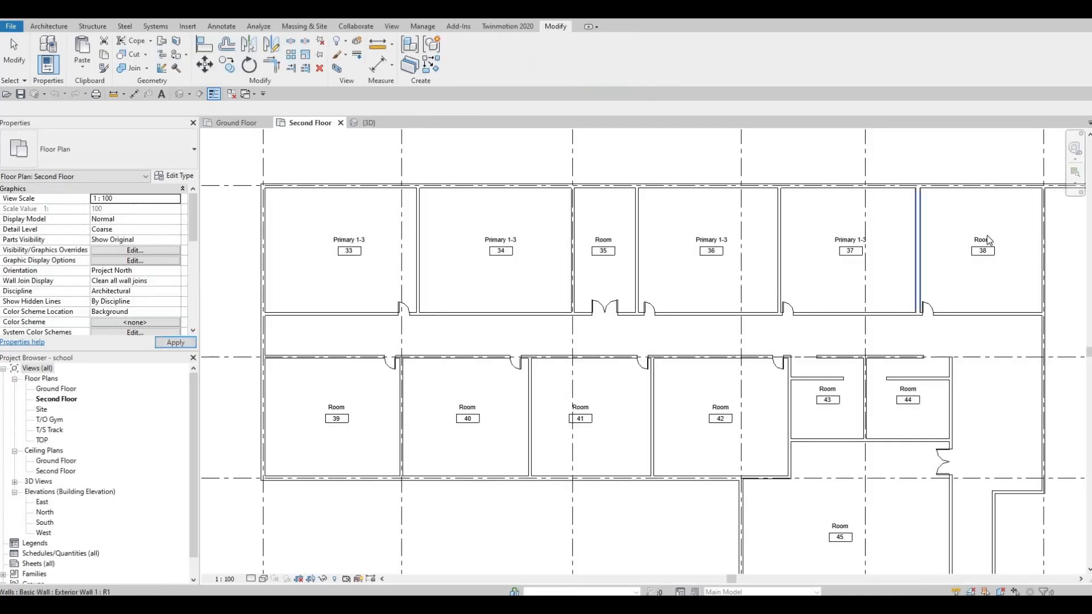
left_click(982, 250)
left_click(985, 240)
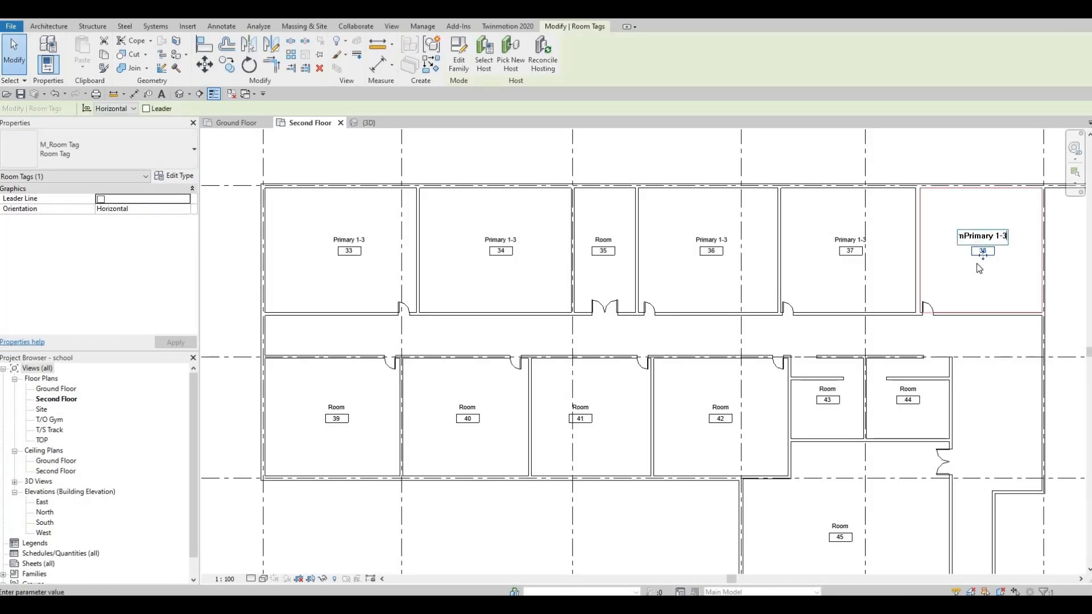
key("Return")
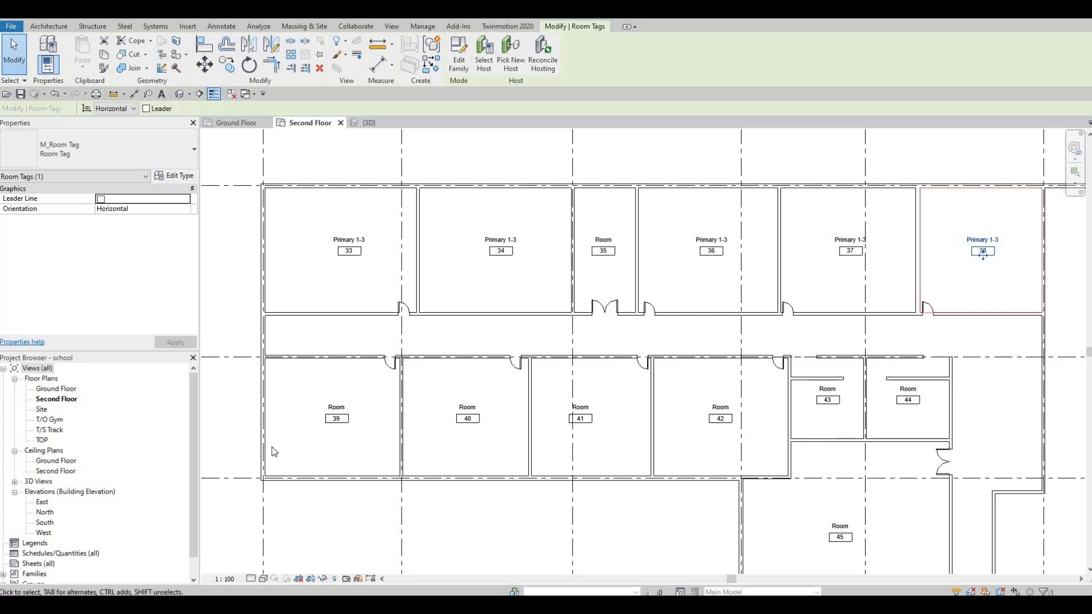
- Rename classrooms 39 and 40 south of the north corridor as "Primary 1-3"
left_click(336, 410)
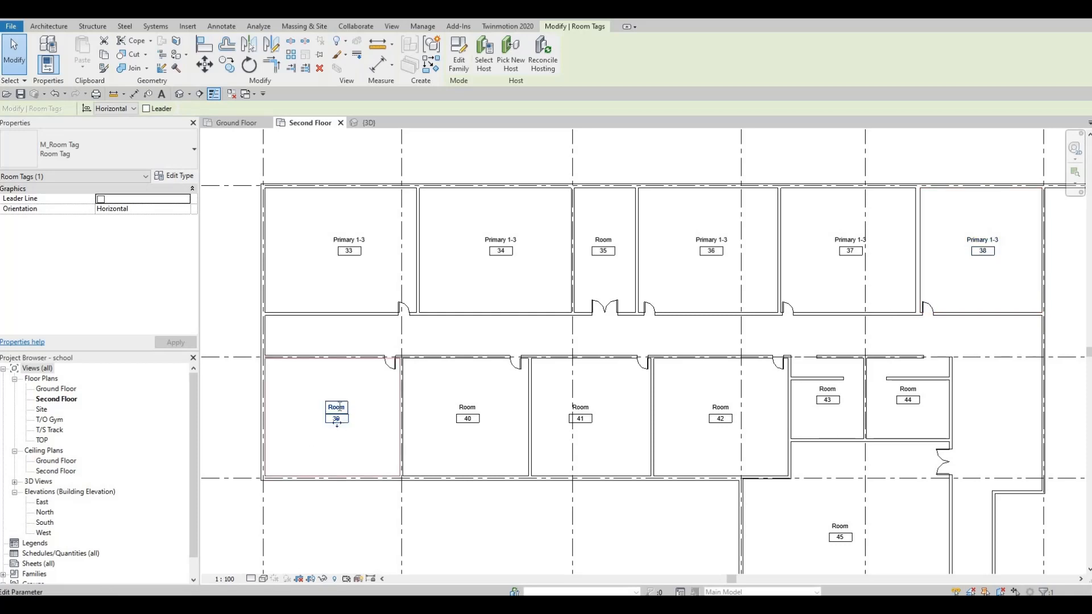
left_click(336, 407)
key("ctrl+v")
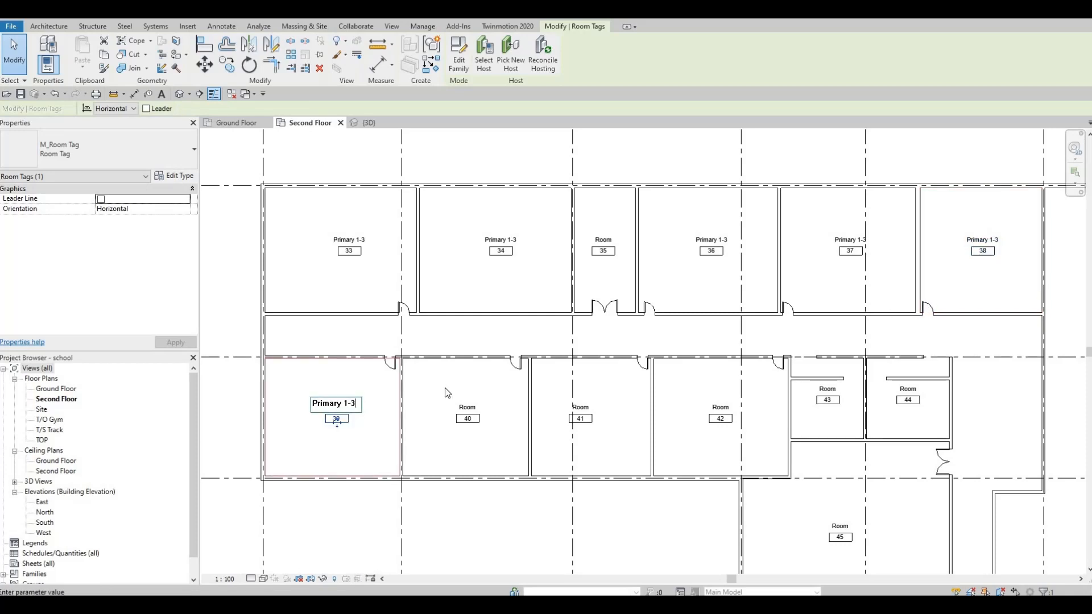
key("Return")
left_click(467, 408)
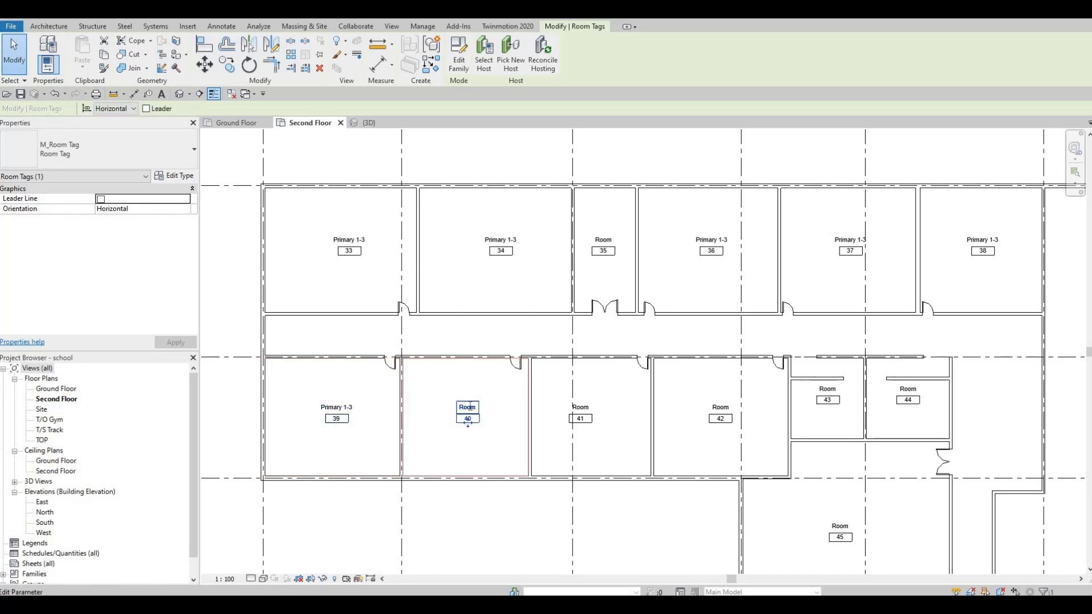
left_click(467, 407)
key("Escape")
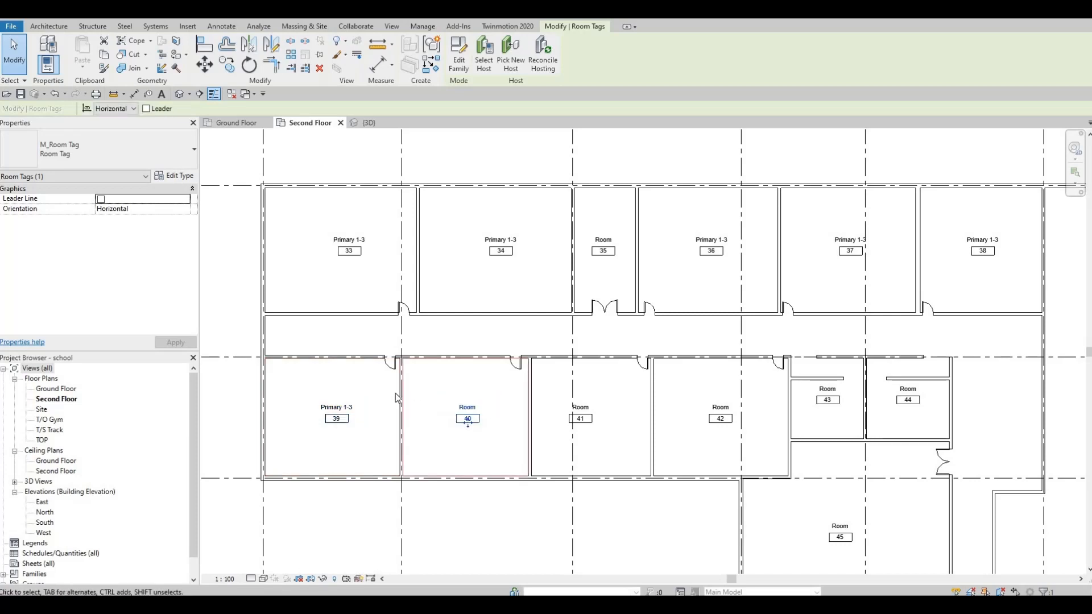
left_click(466, 407)
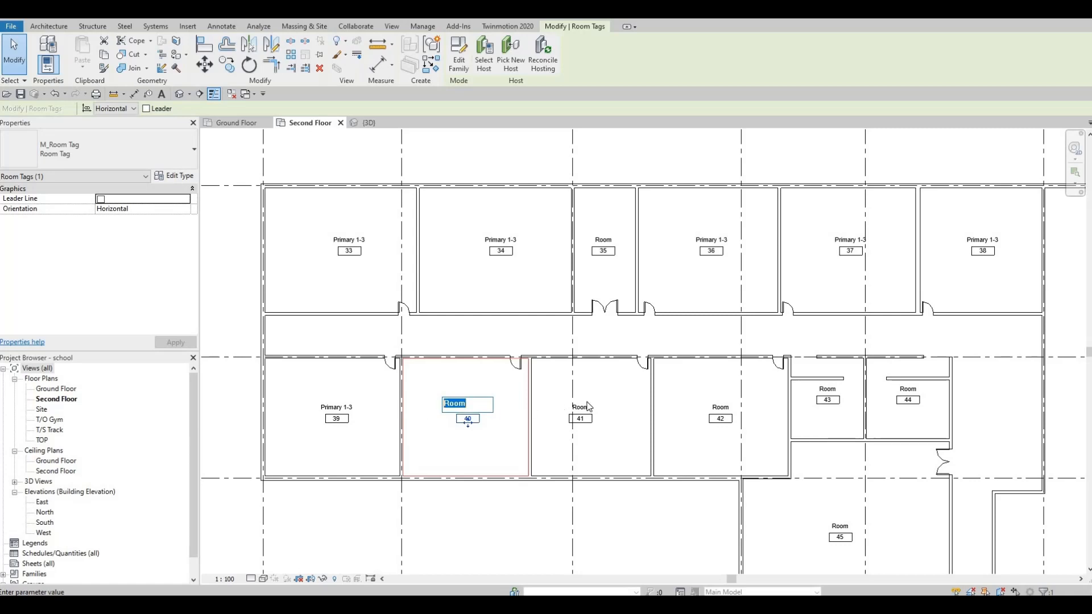
key("ctrl+v")
key("Return")
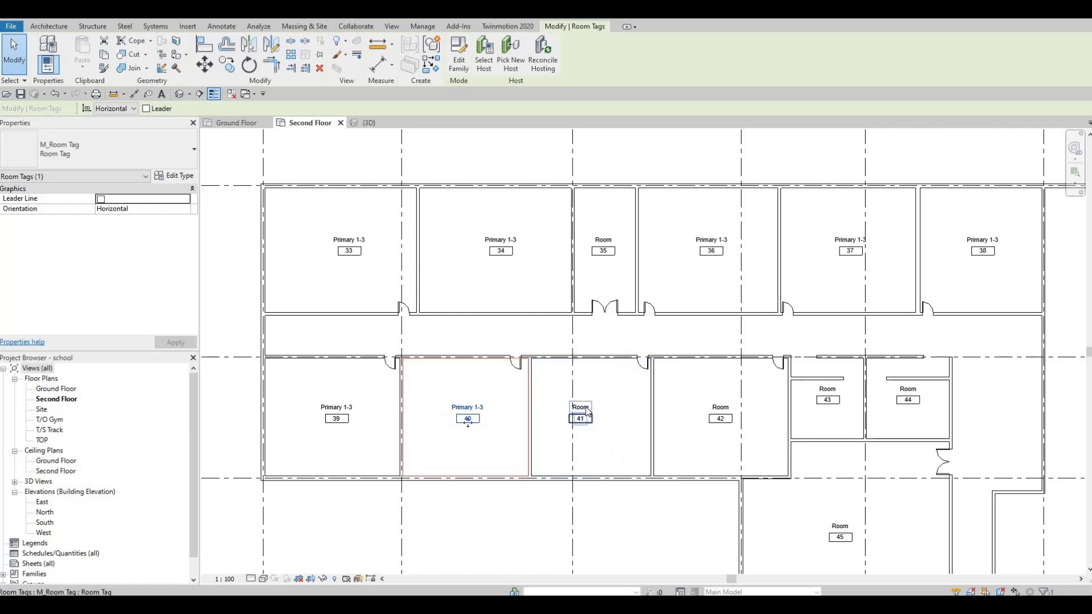
- Rename classrooms 41 and 42 south of the north corridor as "Primary 1-3"
left_click(582, 407)
left_click(581, 406)
left_click(590, 402)
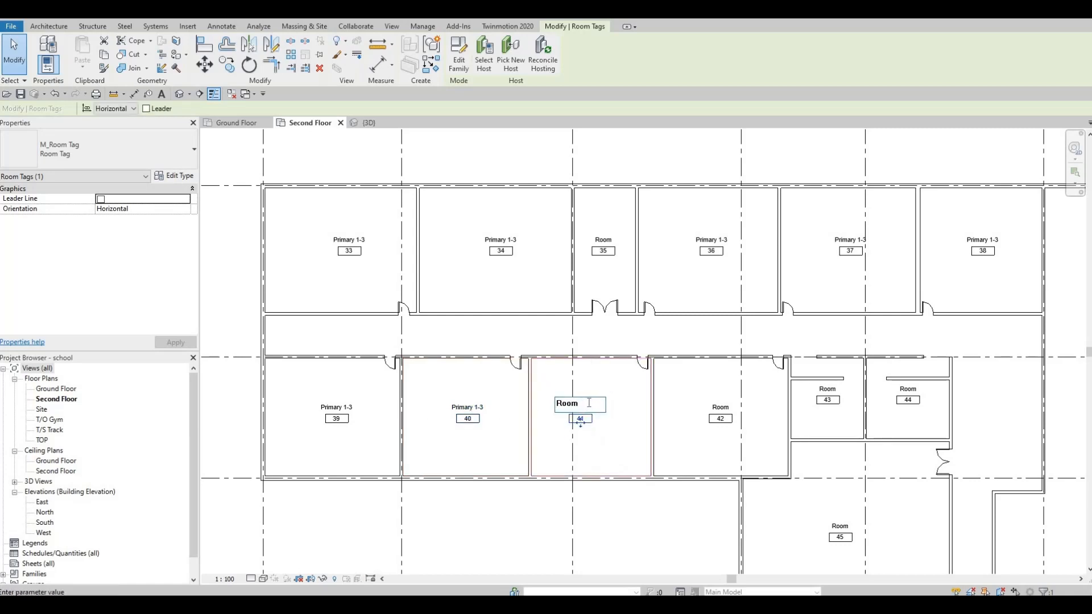
double_click(589, 403)
key("ctrl+v")
key("Return")
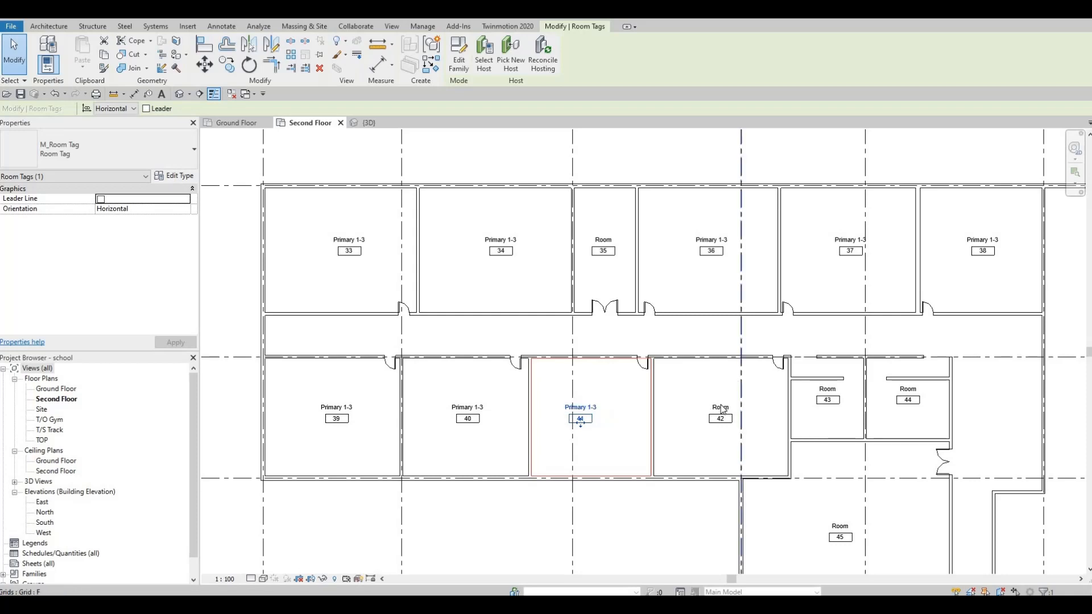
left_click(721, 407)
left_click(721, 406)
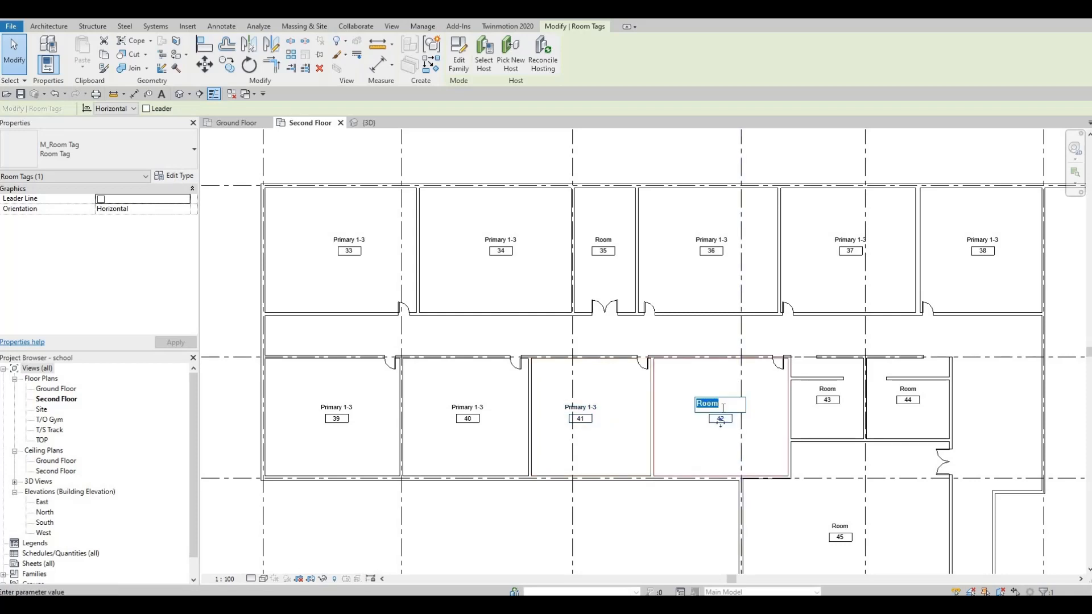
key("Return")
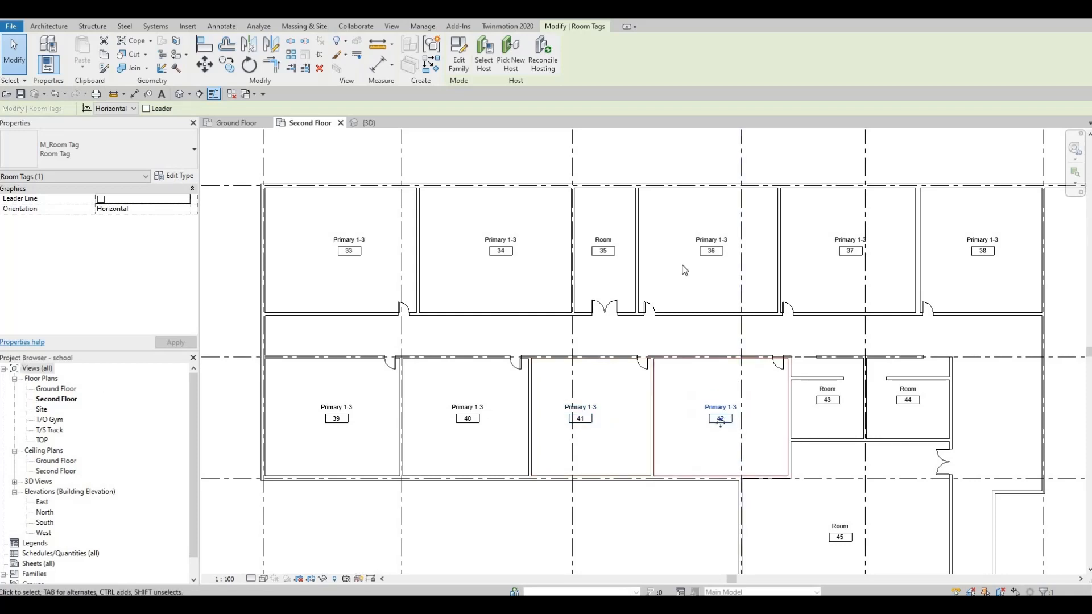
- Rename room 35, the narrow space with the double door in the north row, as "Stairs"
left_click(604, 239)
left_click(603, 238)
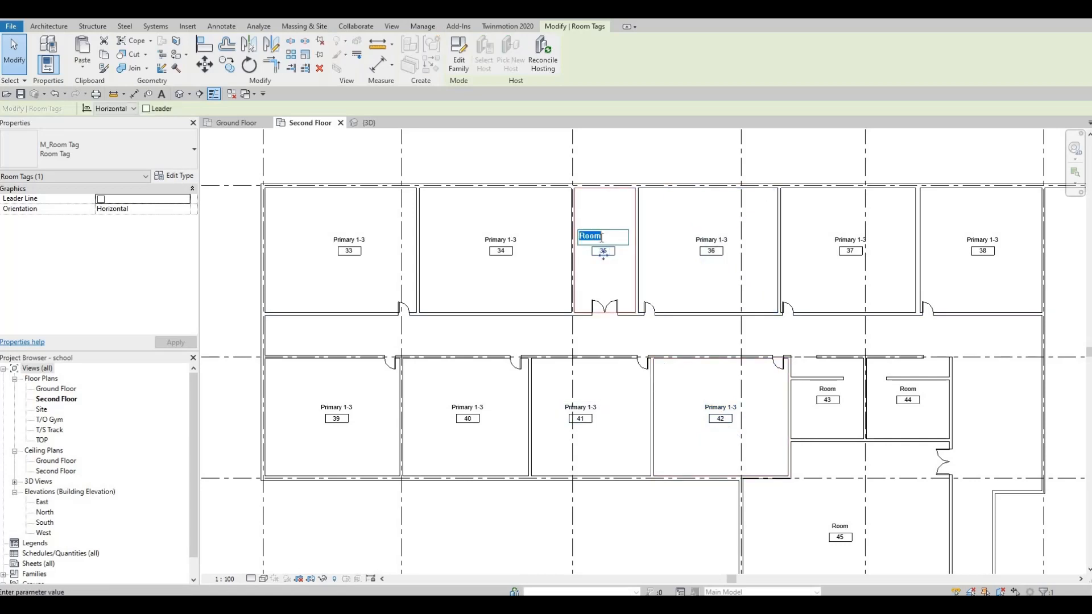
type("Stairs")
key("Return")
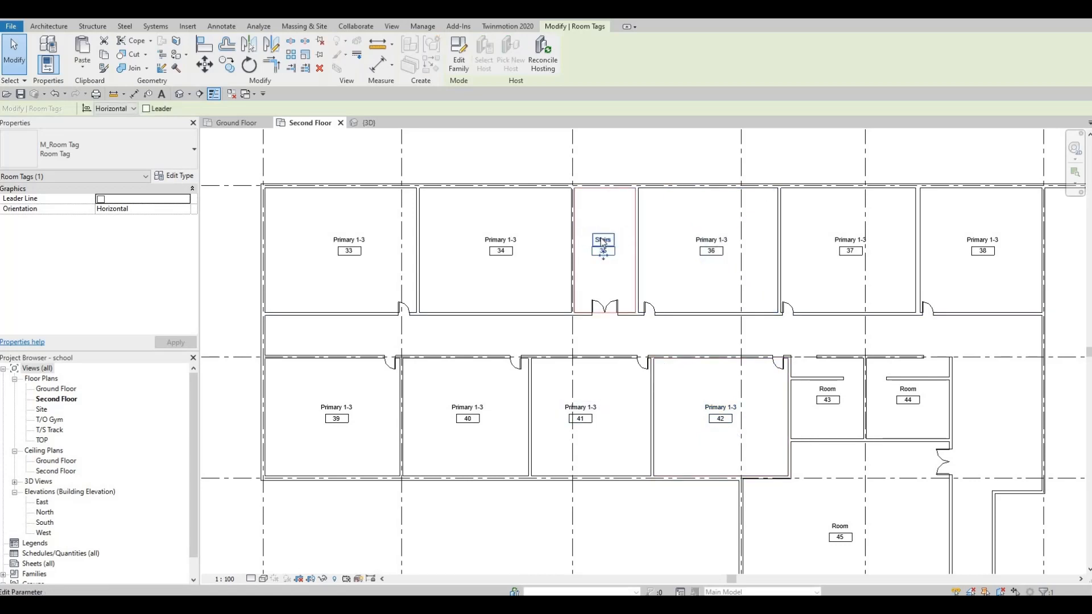
- Rename room 43, the small space east of classroom 42, as "M Washroom" and copy the name
left_click(828, 393)
left_click(828, 389)
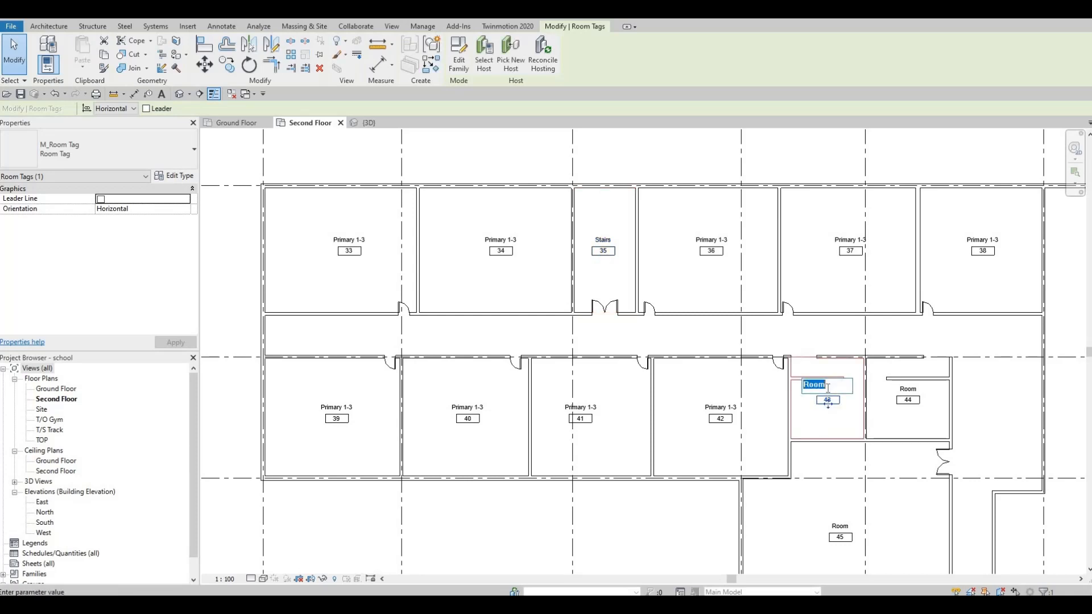
type("M Washroom")
key("ctrl+a")
key("ctrl+c")
- Rename room 44, beside the men's washroom, as "W Washroom" by adapting the copied name
left_click(913, 391)
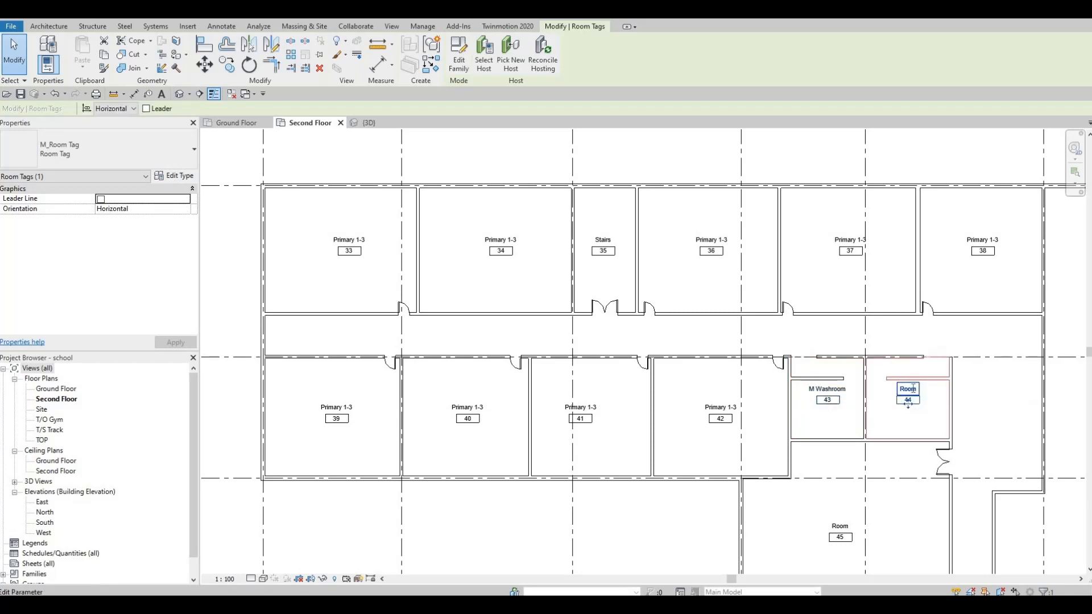
left_click(913, 389)
key("ctrl+a")
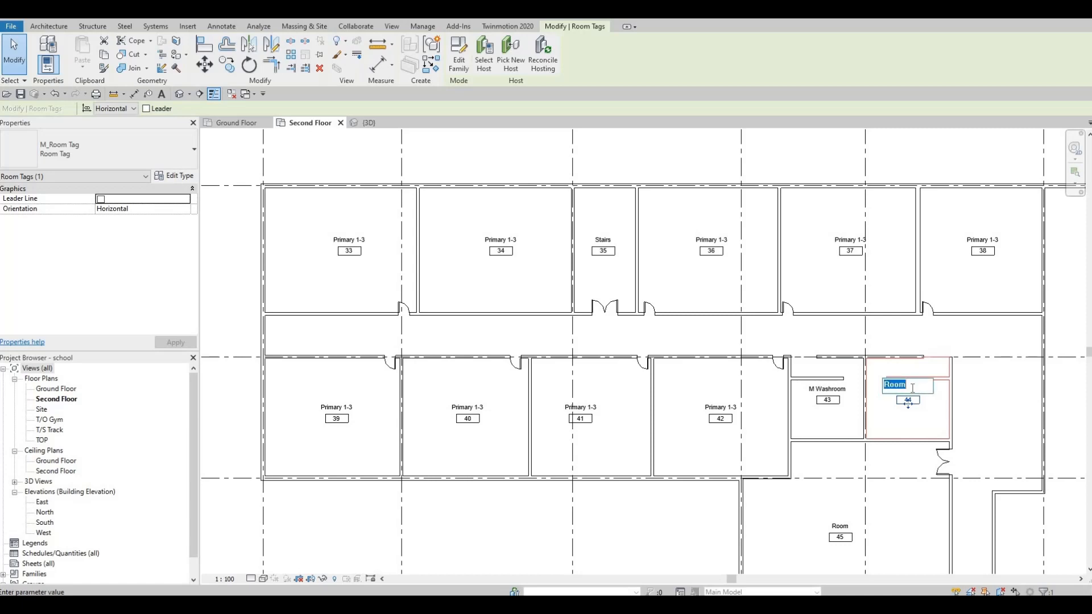
key("ctrl+v")
key("Home")
key("BackSpace")
type("W")
left_click(923, 546)
- Rename room 45, directly south of the washrooms, as "ART Room"
scroll(922, 542, "down", 2)
middle_click_drag(922, 542, 784, 380)
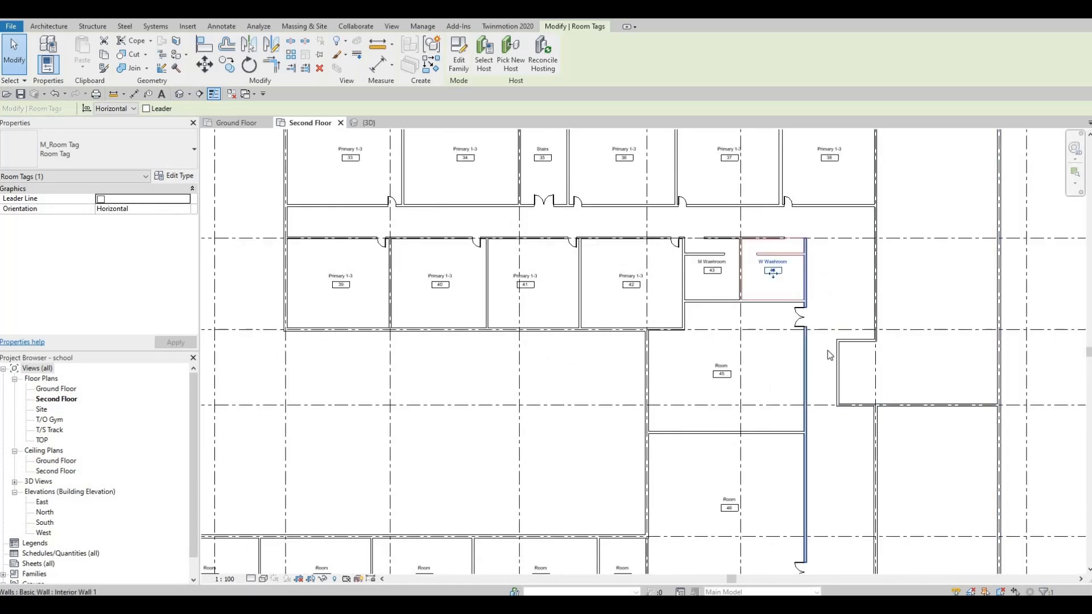
middle_click_drag(737, 408, 792, 396)
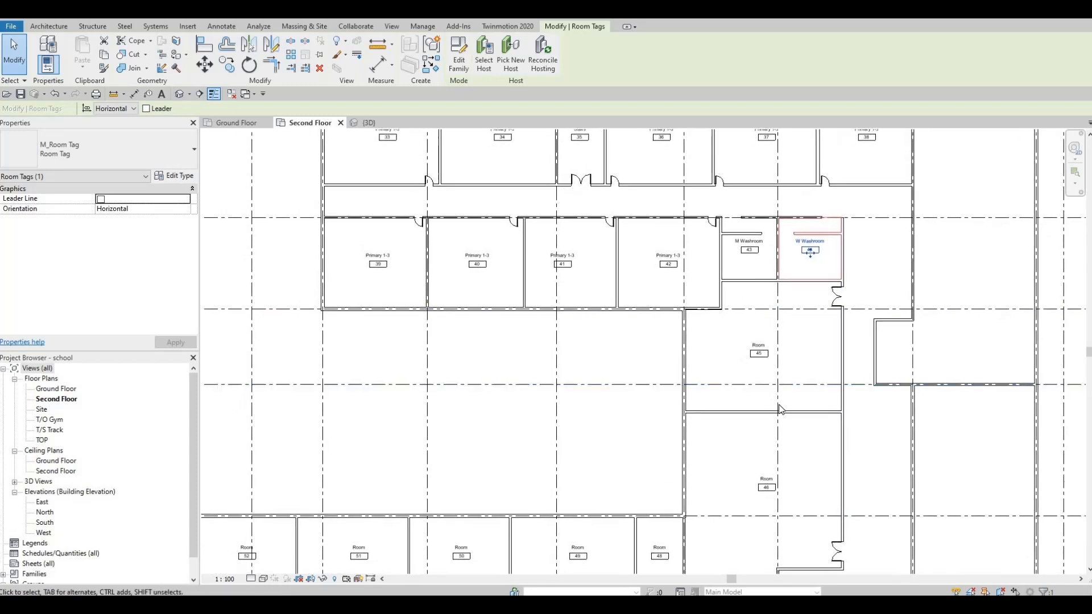
left_click(759, 351)
left_click(758, 345)
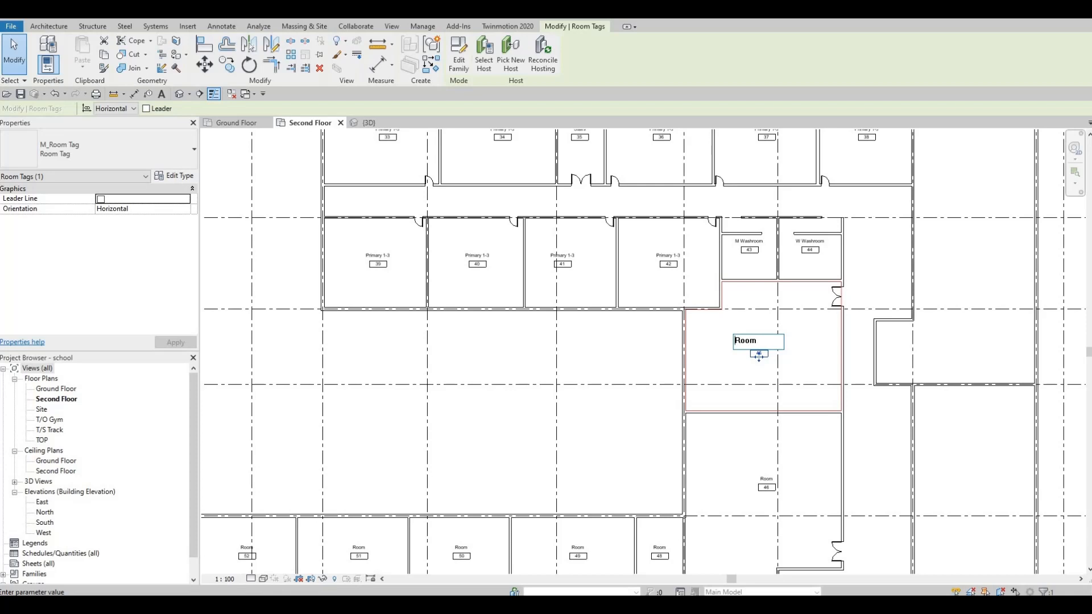
type("ART")
- Rename room 46, the large space south of the art room, as "Music Room"
left_click(765, 479)
scroll(765, 477, "down", 1)
middle_click_drag(764, 473, 729, 353)
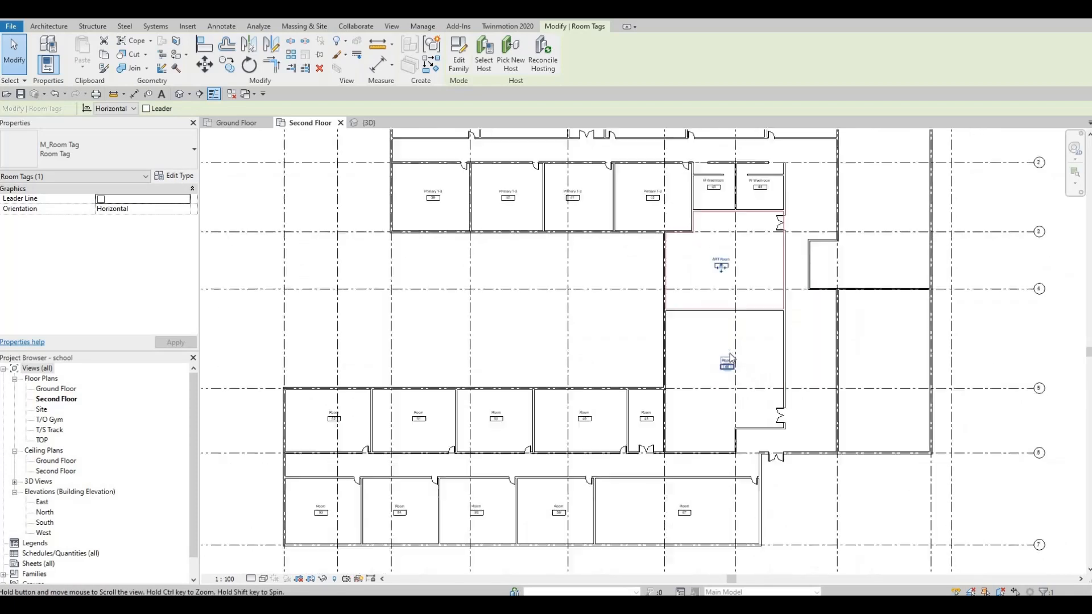
scroll(731, 358, "up", 2)
left_click(726, 362)
left_click(725, 363)
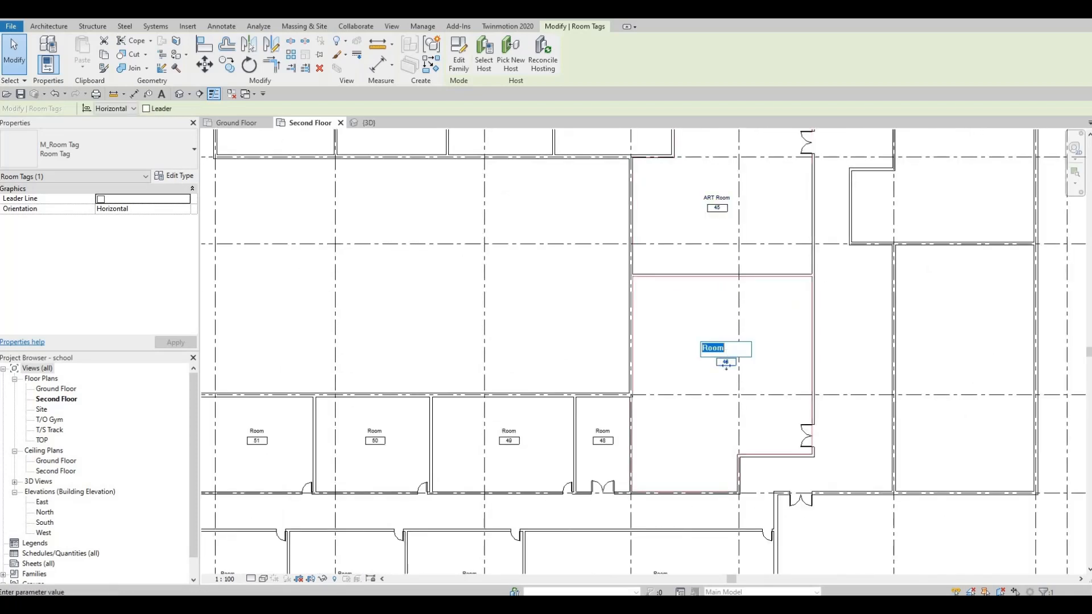
type("Music Room")
left_click(698, 402)
- Rename room 47, the wide room at the east end of the southernmost row, as "Science Lab"
middle_click_drag(703, 406, 730, 179)
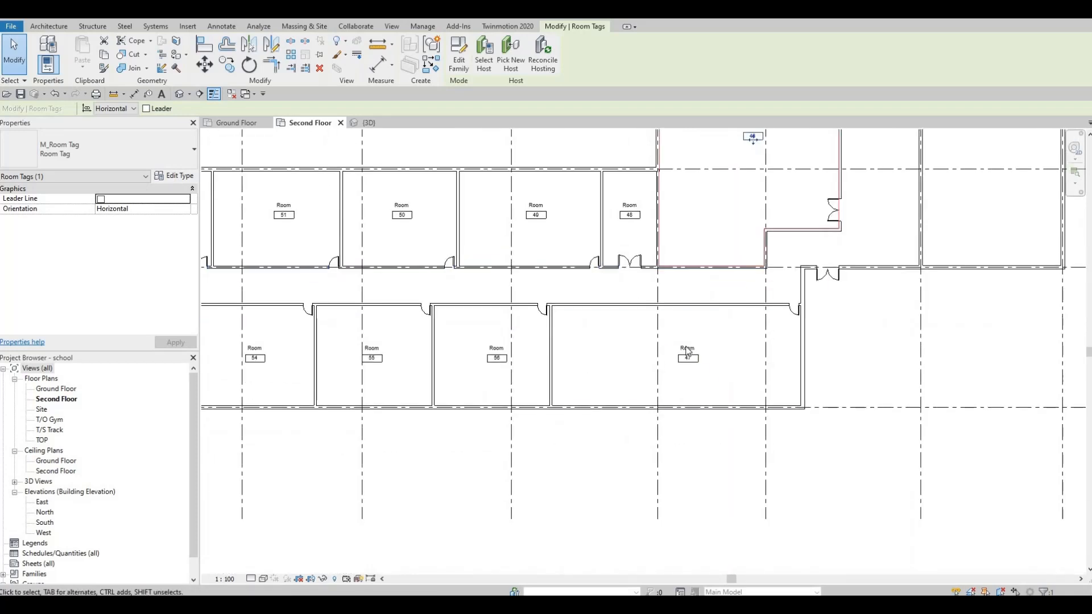
left_click(689, 347)
left_click(690, 345)
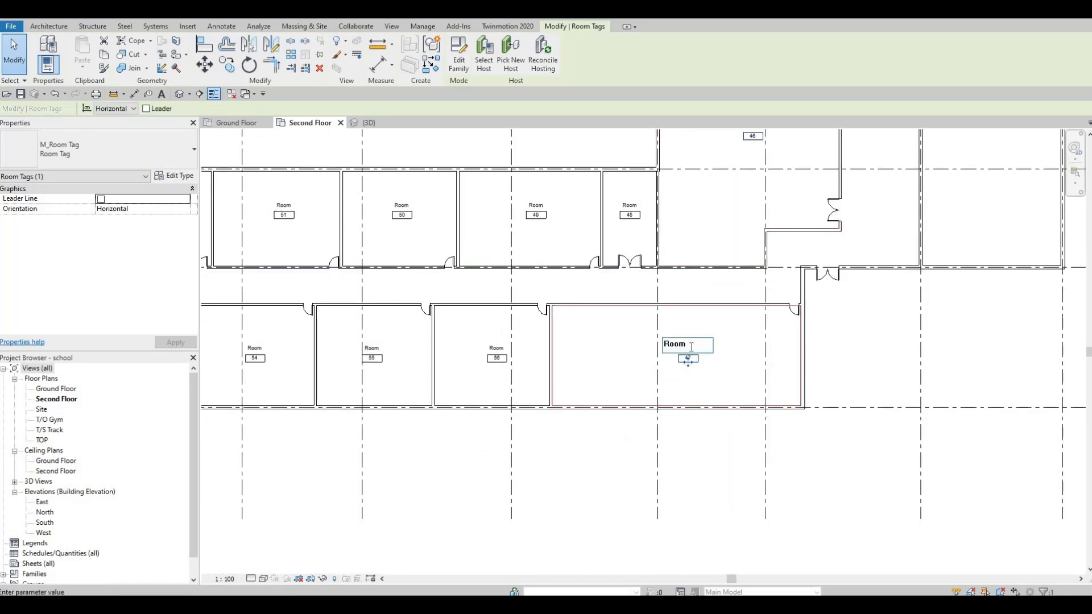
key("BackSpace")
key("BackSpace")
key("BackSpace")
key("BackSpace")
type("Science Lab")
key("Return")
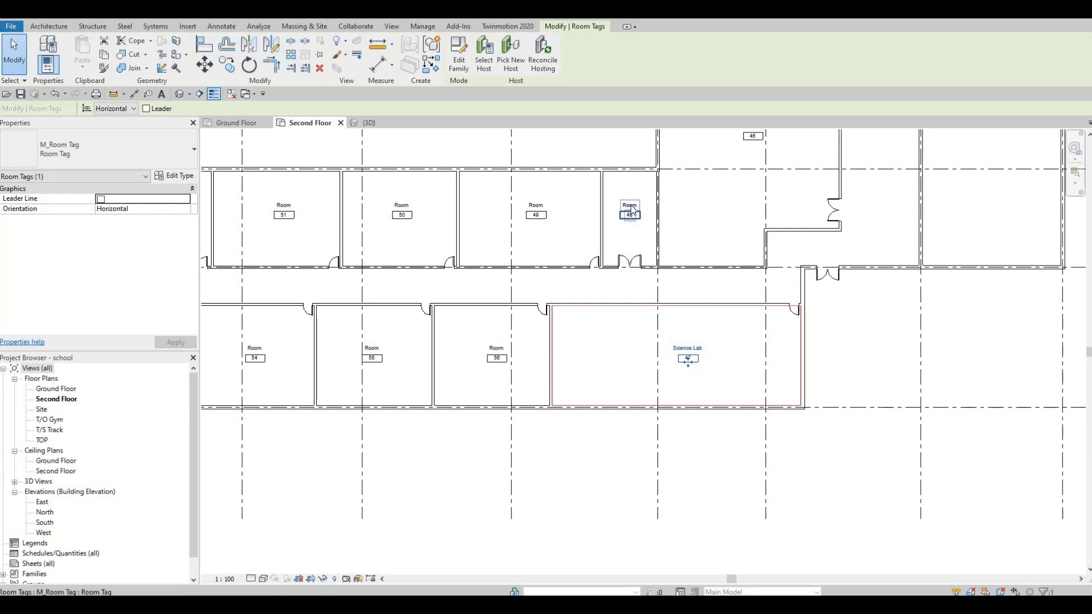
- Rename room 48, the narrow space with the double door west of the music room, as "Stairs"
left_click(632, 205)
left_click(629, 205)
type("S")
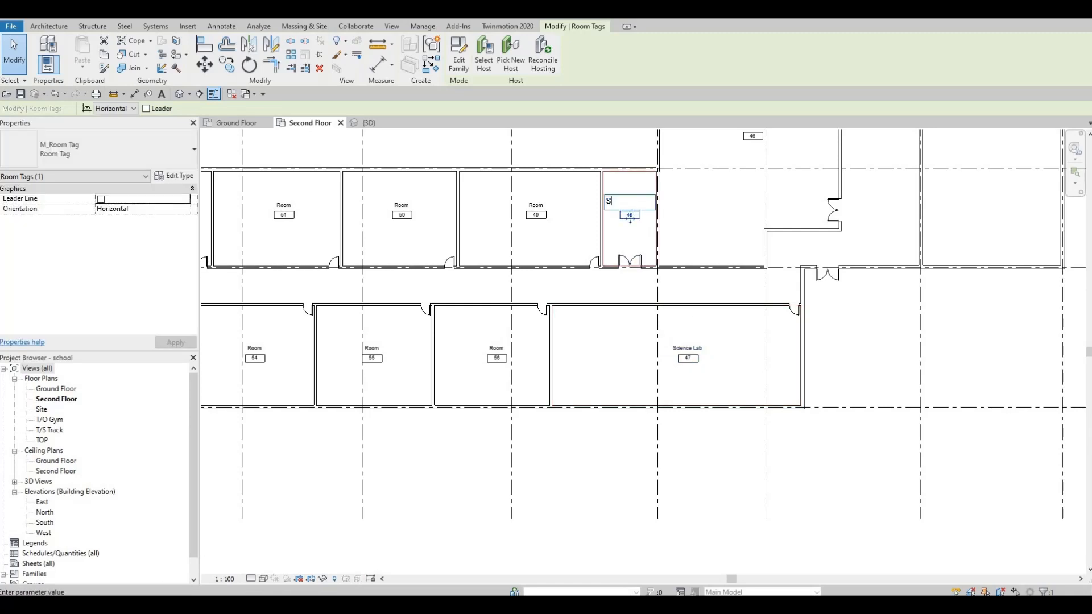
type("tairs")
key("Return")
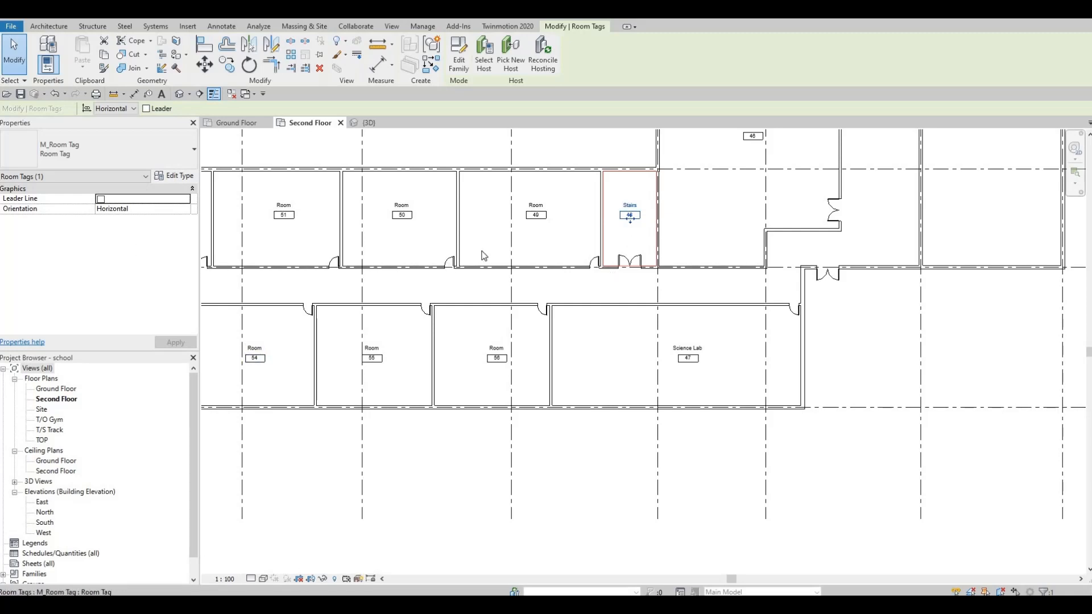
- Rename room 52, the westernmost classroom north of the south corridor, as "Junior 4-6" and copy the name
middle_click_drag(534, 279, 903, 333)
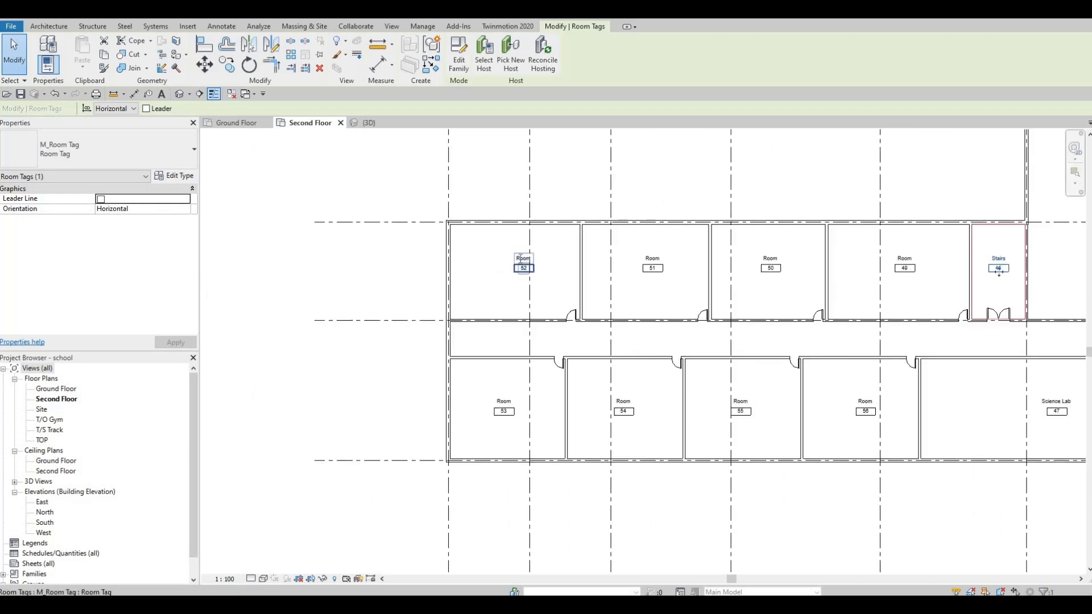
left_click(517, 257)
left_click(523, 258)
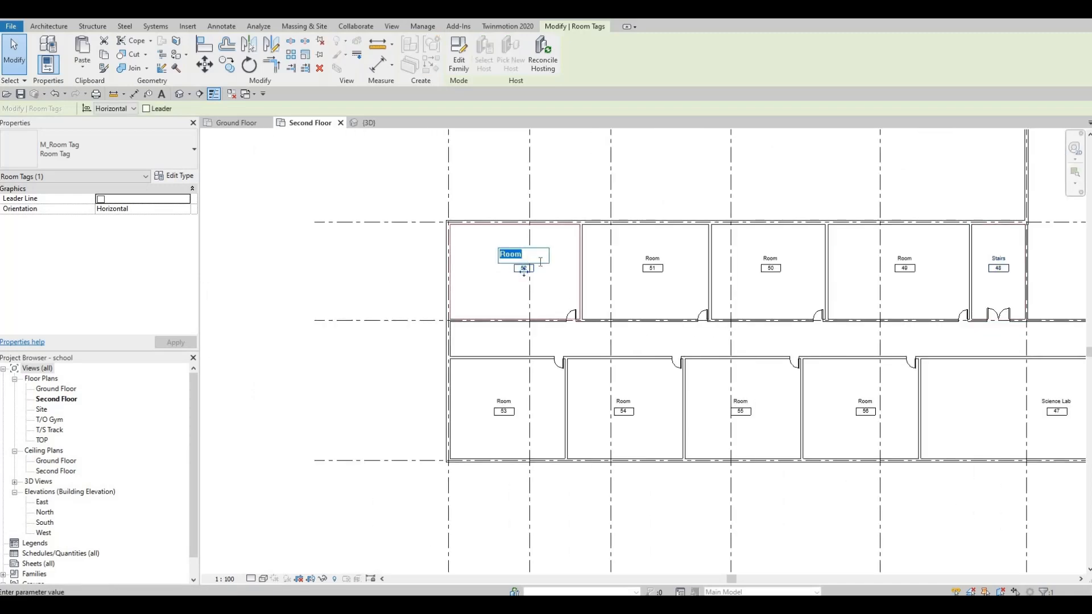
type("Junior 4-6")
key("Return")
key("ctrl+c")
- Rename classrooms 51, 50 and 49 north of the south corridor as "Junior 4-6"
left_click(653, 259)
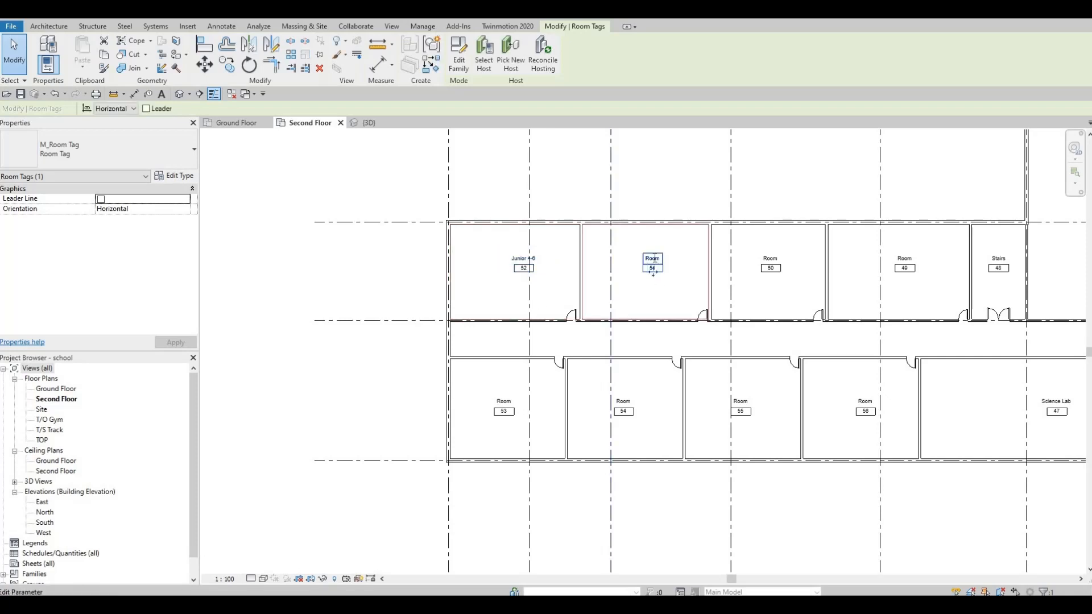
left_click(652, 258)
key("ctrl+v")
key("Return")
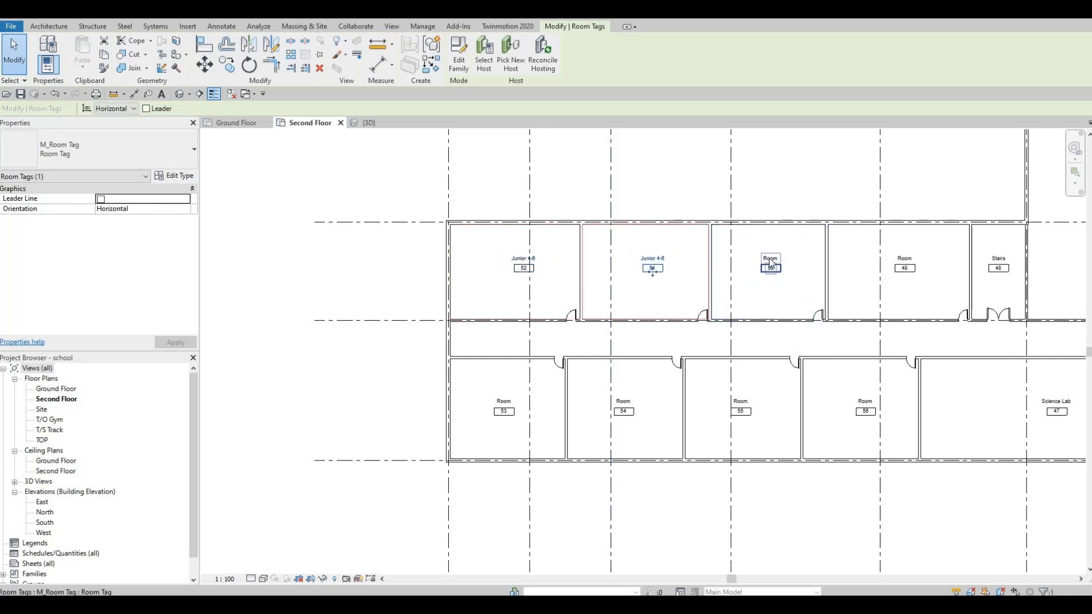
left_click(770, 258)
left_click(770, 258)
key("ctrl+v")
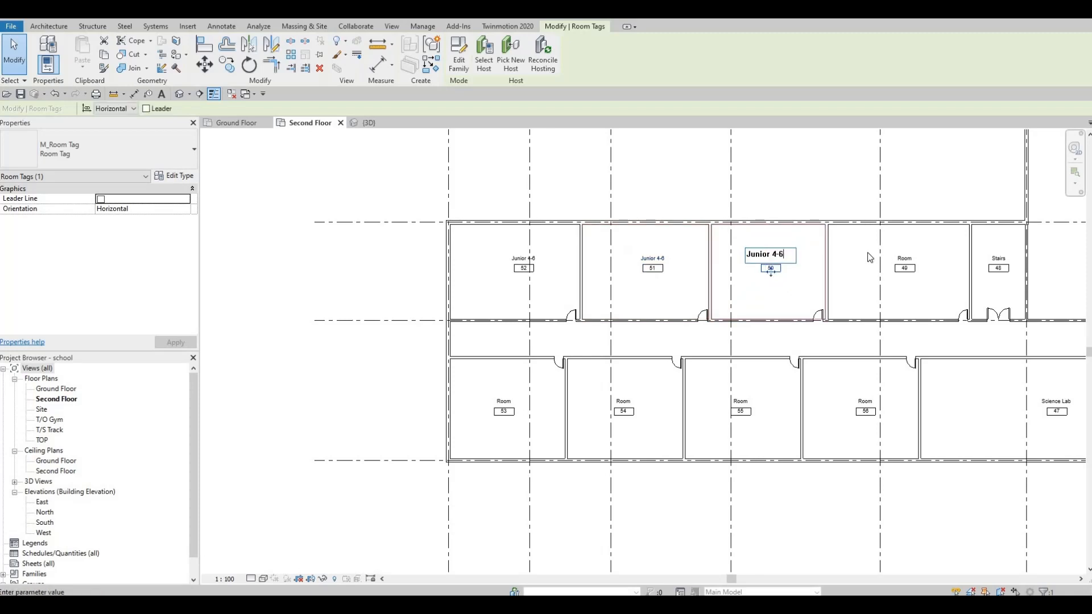
left_click(905, 258)
left_click(905, 258)
key("ctrl+v")
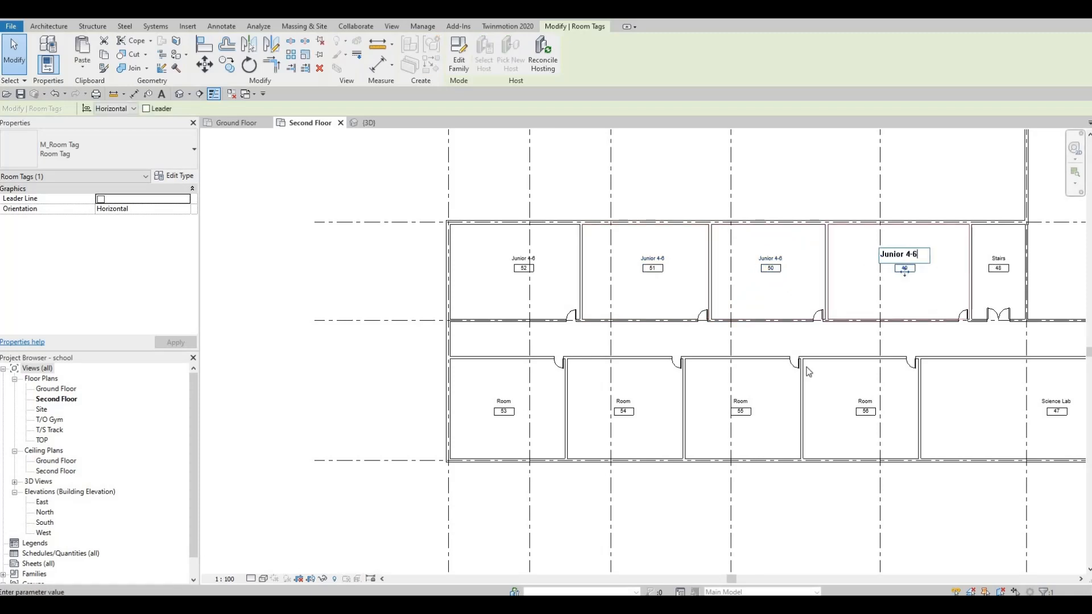
- Rename classrooms 53 and 54 at the west end of the southernmost row as "Junior 4-6"
left_click(503, 402)
left_click(503, 401)
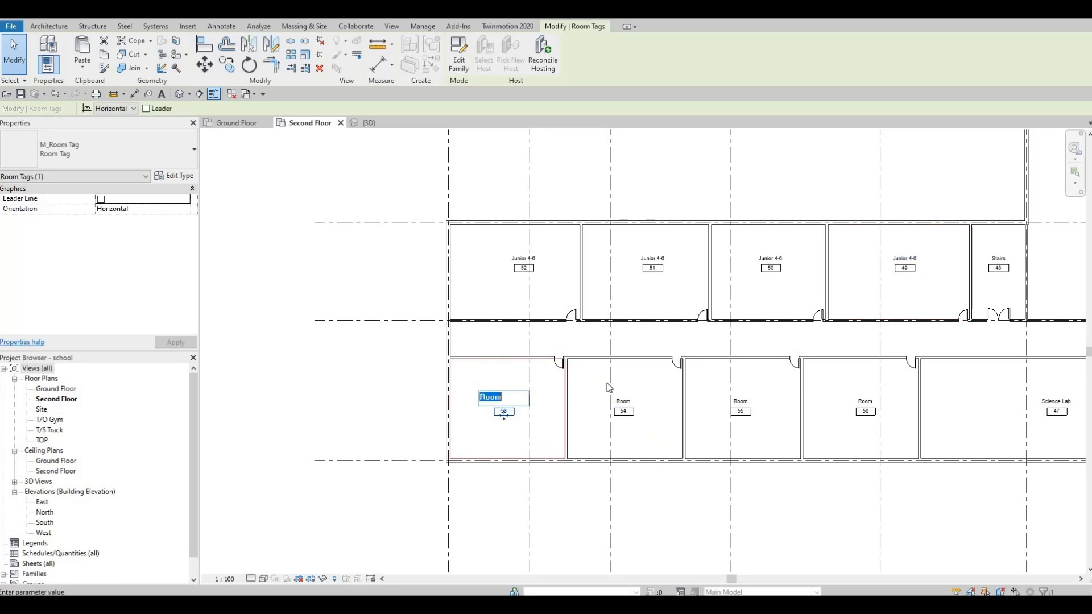
key("ctrl+v")
left_click(620, 398)
left_click(621, 398)
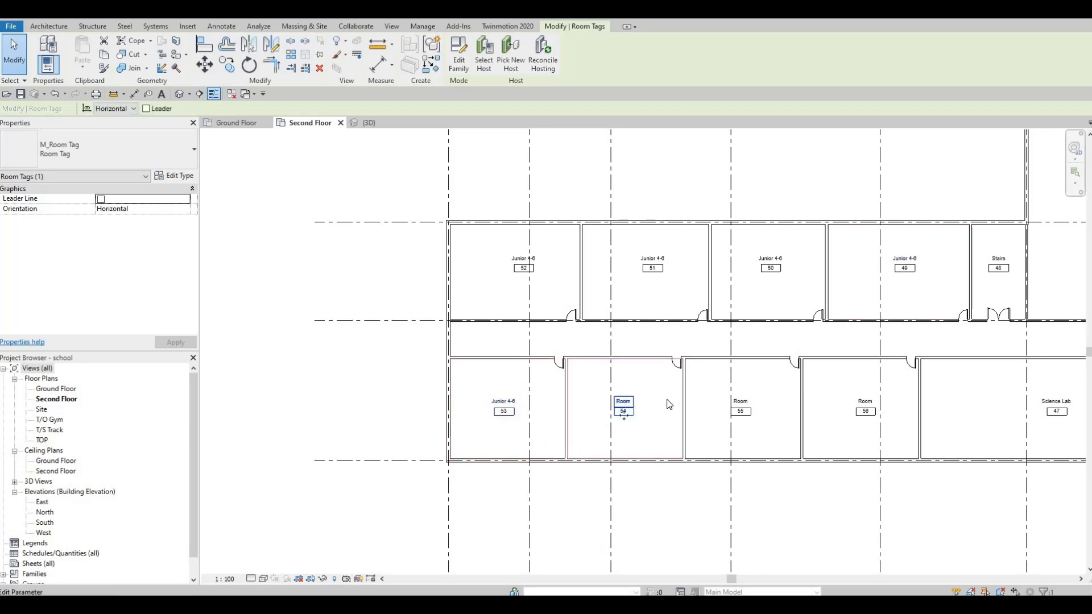
key("ctrl+v")
- Rename classrooms 55 and 56, west of the science lab, as "Junior 4-6"
left_click(740, 402)
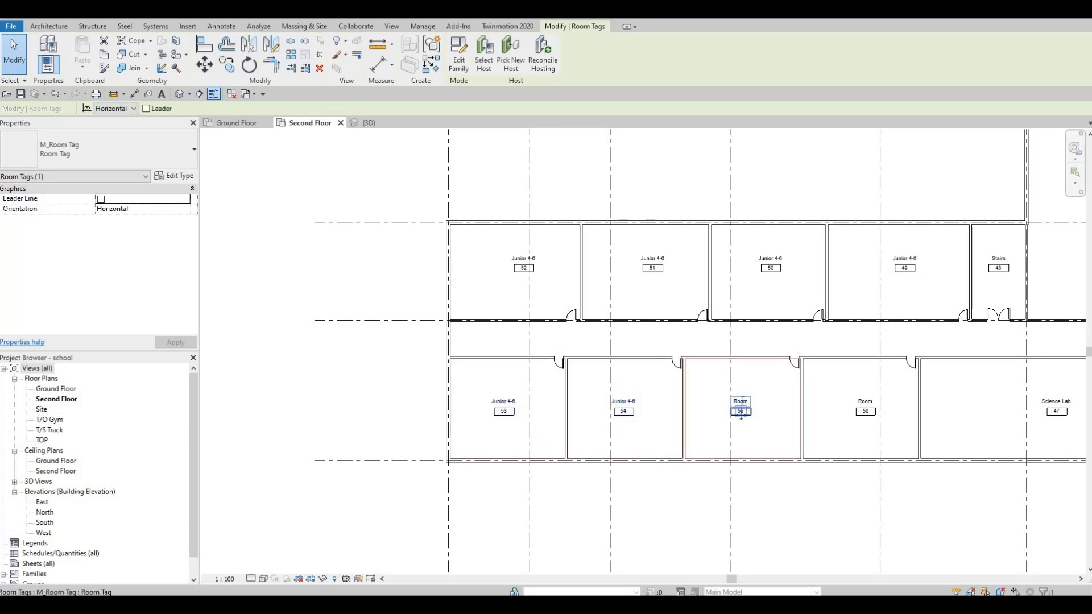
left_click(740, 401)
key("ctrl+v")
left_click(865, 401)
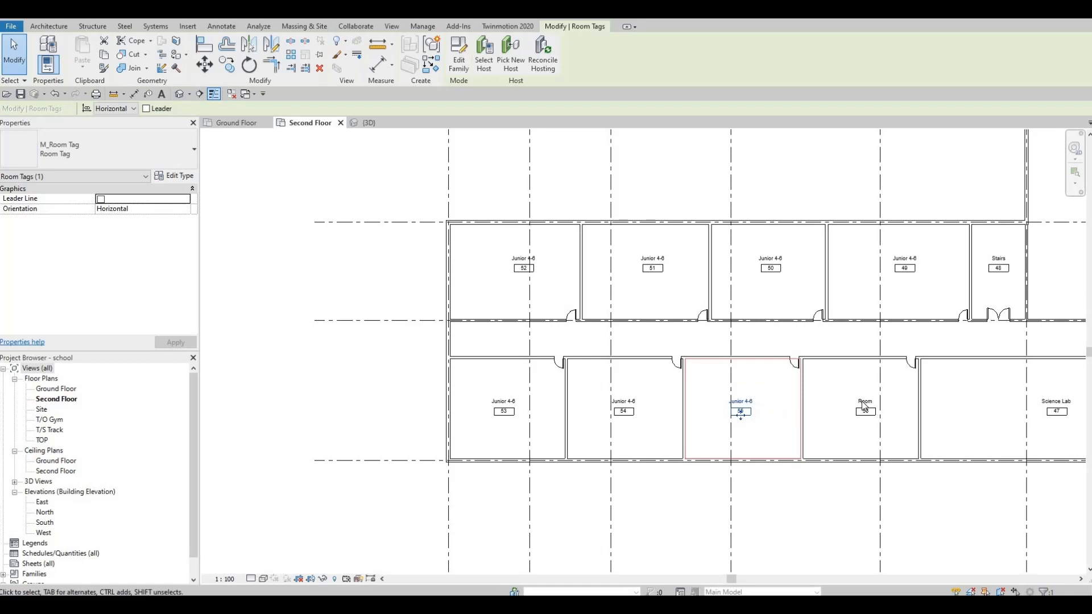
left_click(864, 401)
key("ctrl+v")
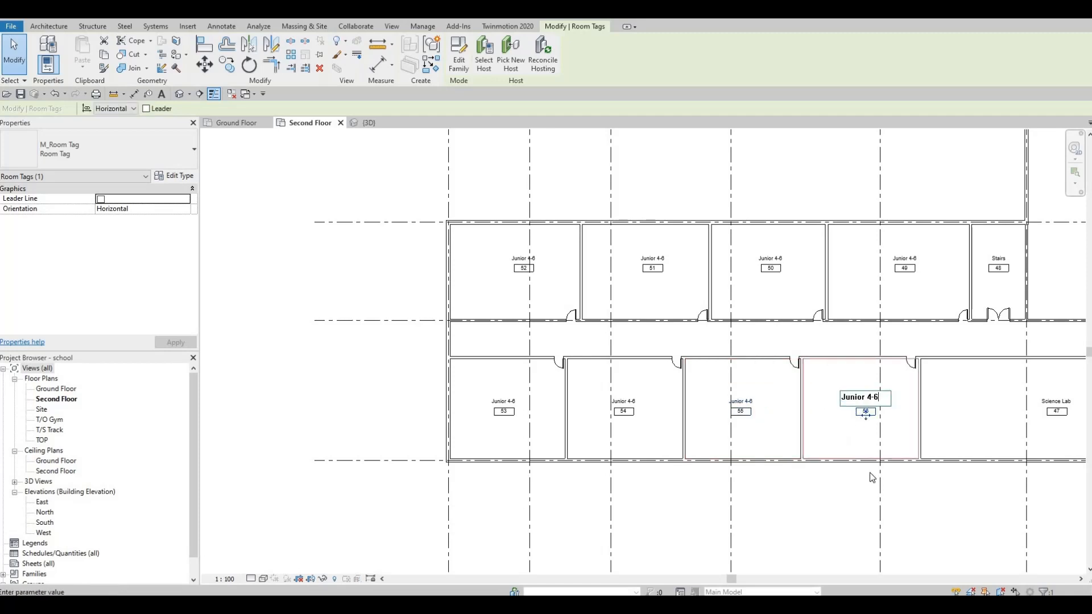
key("Return")
left_click(845, 501)
- Review the room names across the whole second floor plan, from the junior classrooms to the art, music and primary rooms
middle_click_drag(930, 514, 714, 490)
scroll(852, 405, "down", 1)
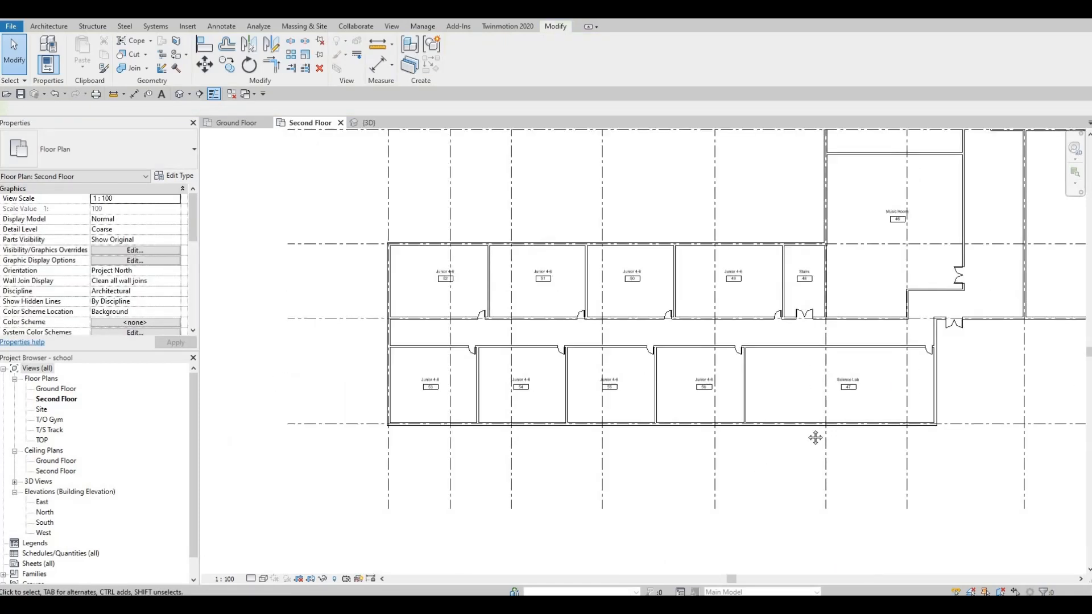
middle_click_drag(815, 438, 628, 534)
middle_click_drag(850, 371, 821, 388)
middle_click_drag(813, 342, 807, 392)
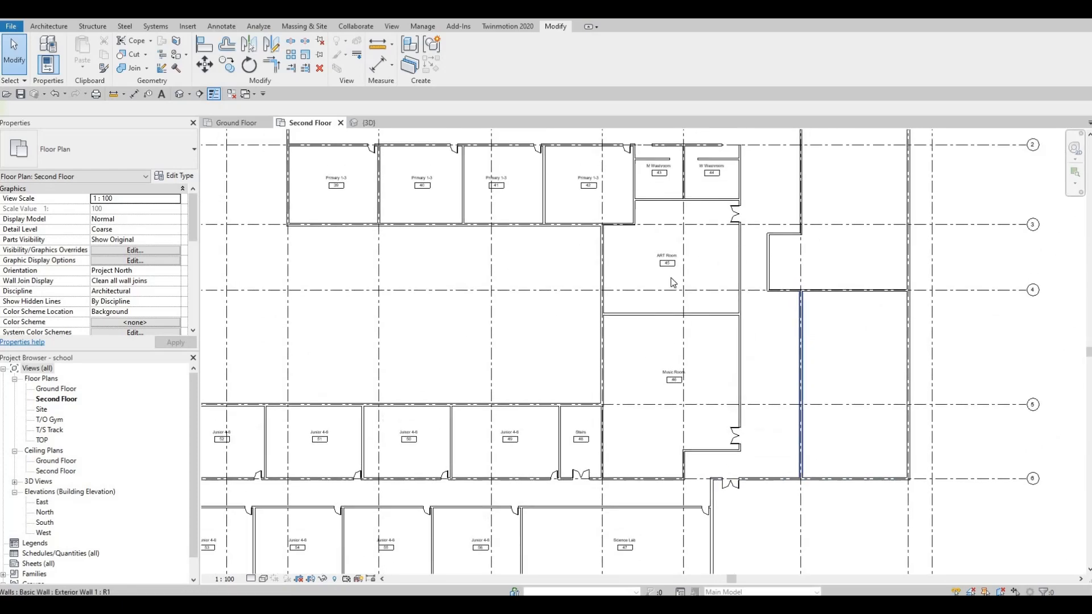
scroll(673, 279, "up", 1)
scroll(706, 317, "up", 1)
middle_click_drag(690, 344, 724, 379)
scroll(723, 375, "down", 2)
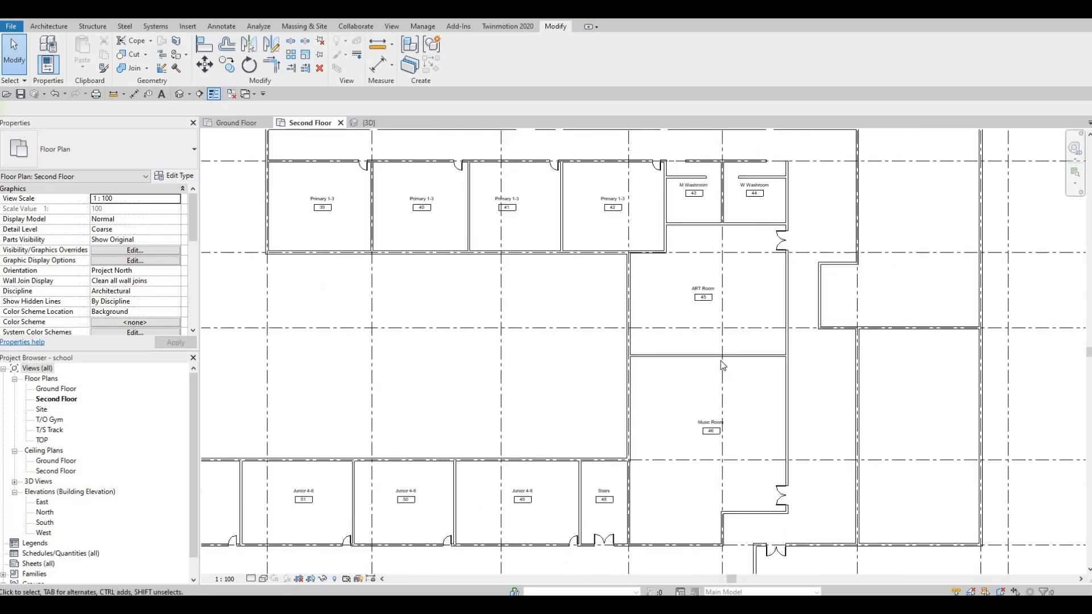
scroll(721, 360, "down", 1)
middle_click_drag(689, 332, 691, 367)
scroll(646, 332, "down", 1)
middle_click_drag(640, 311, 605, 292)
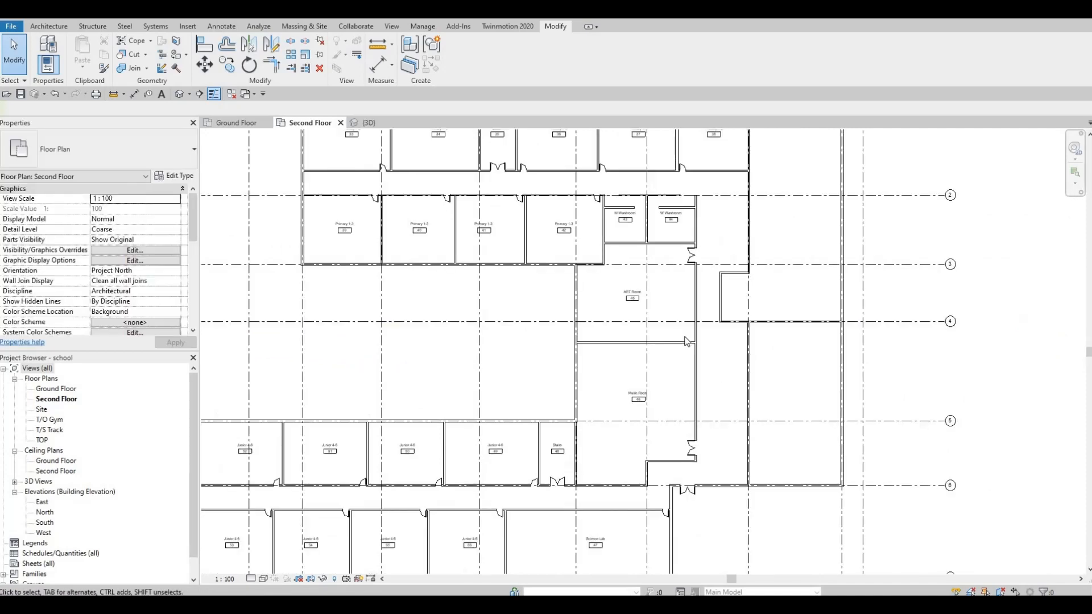
scroll(606, 291, "up", 2)
middle_click_drag(724, 282, 731, 379)
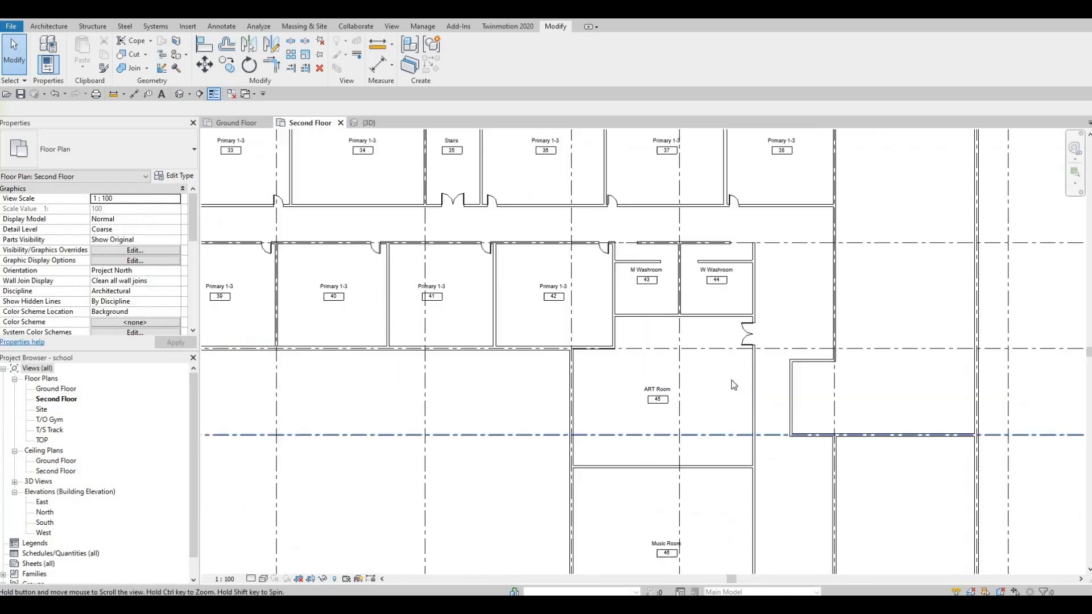
scroll(748, 366, "down", 3)
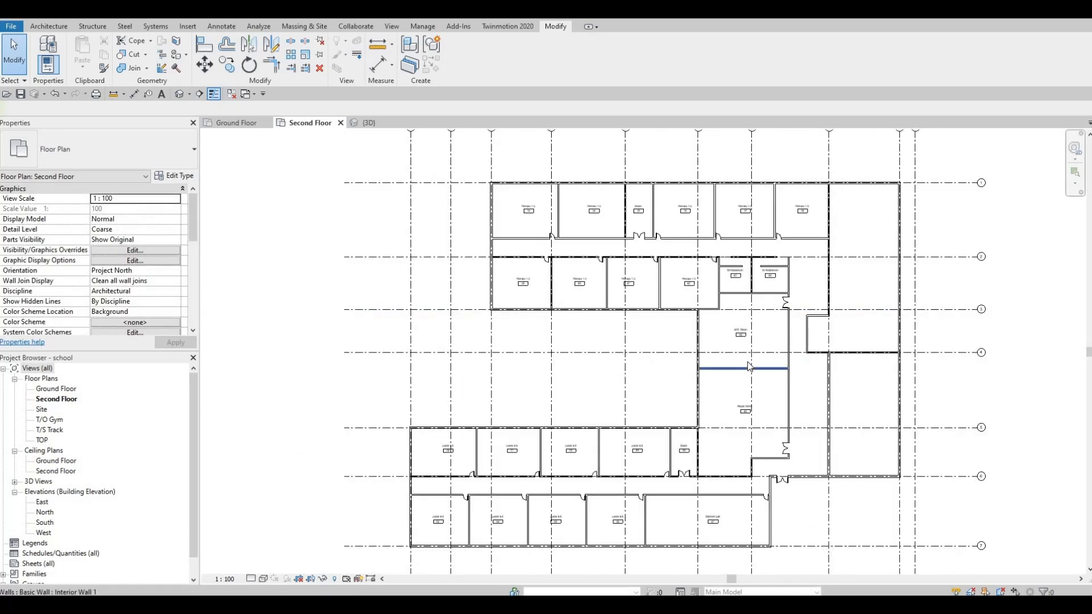
scroll(654, 292, "down", 1)
scroll(651, 287, "up", 1)
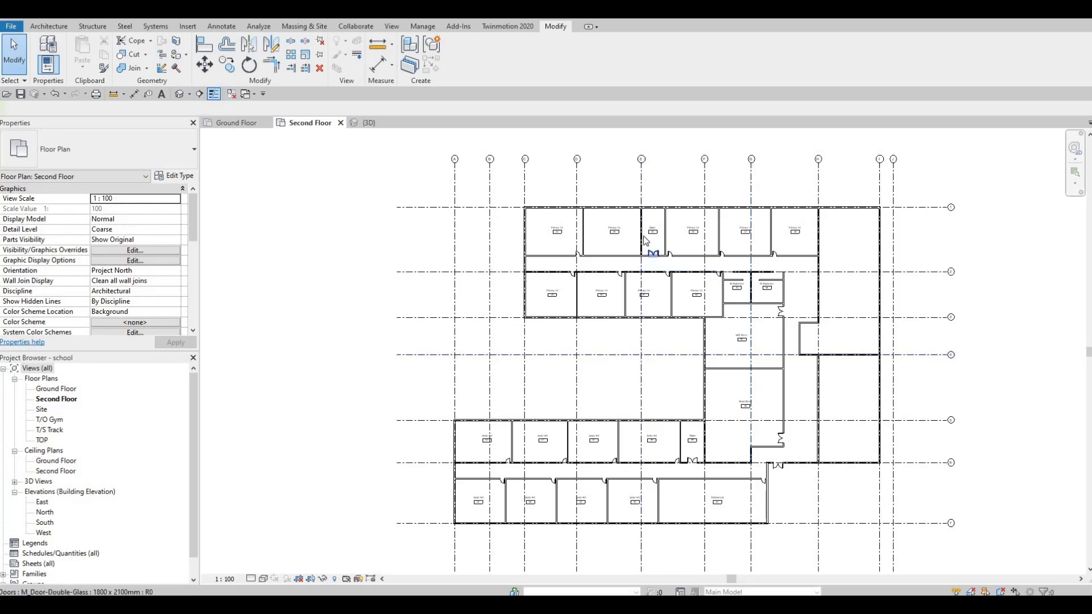